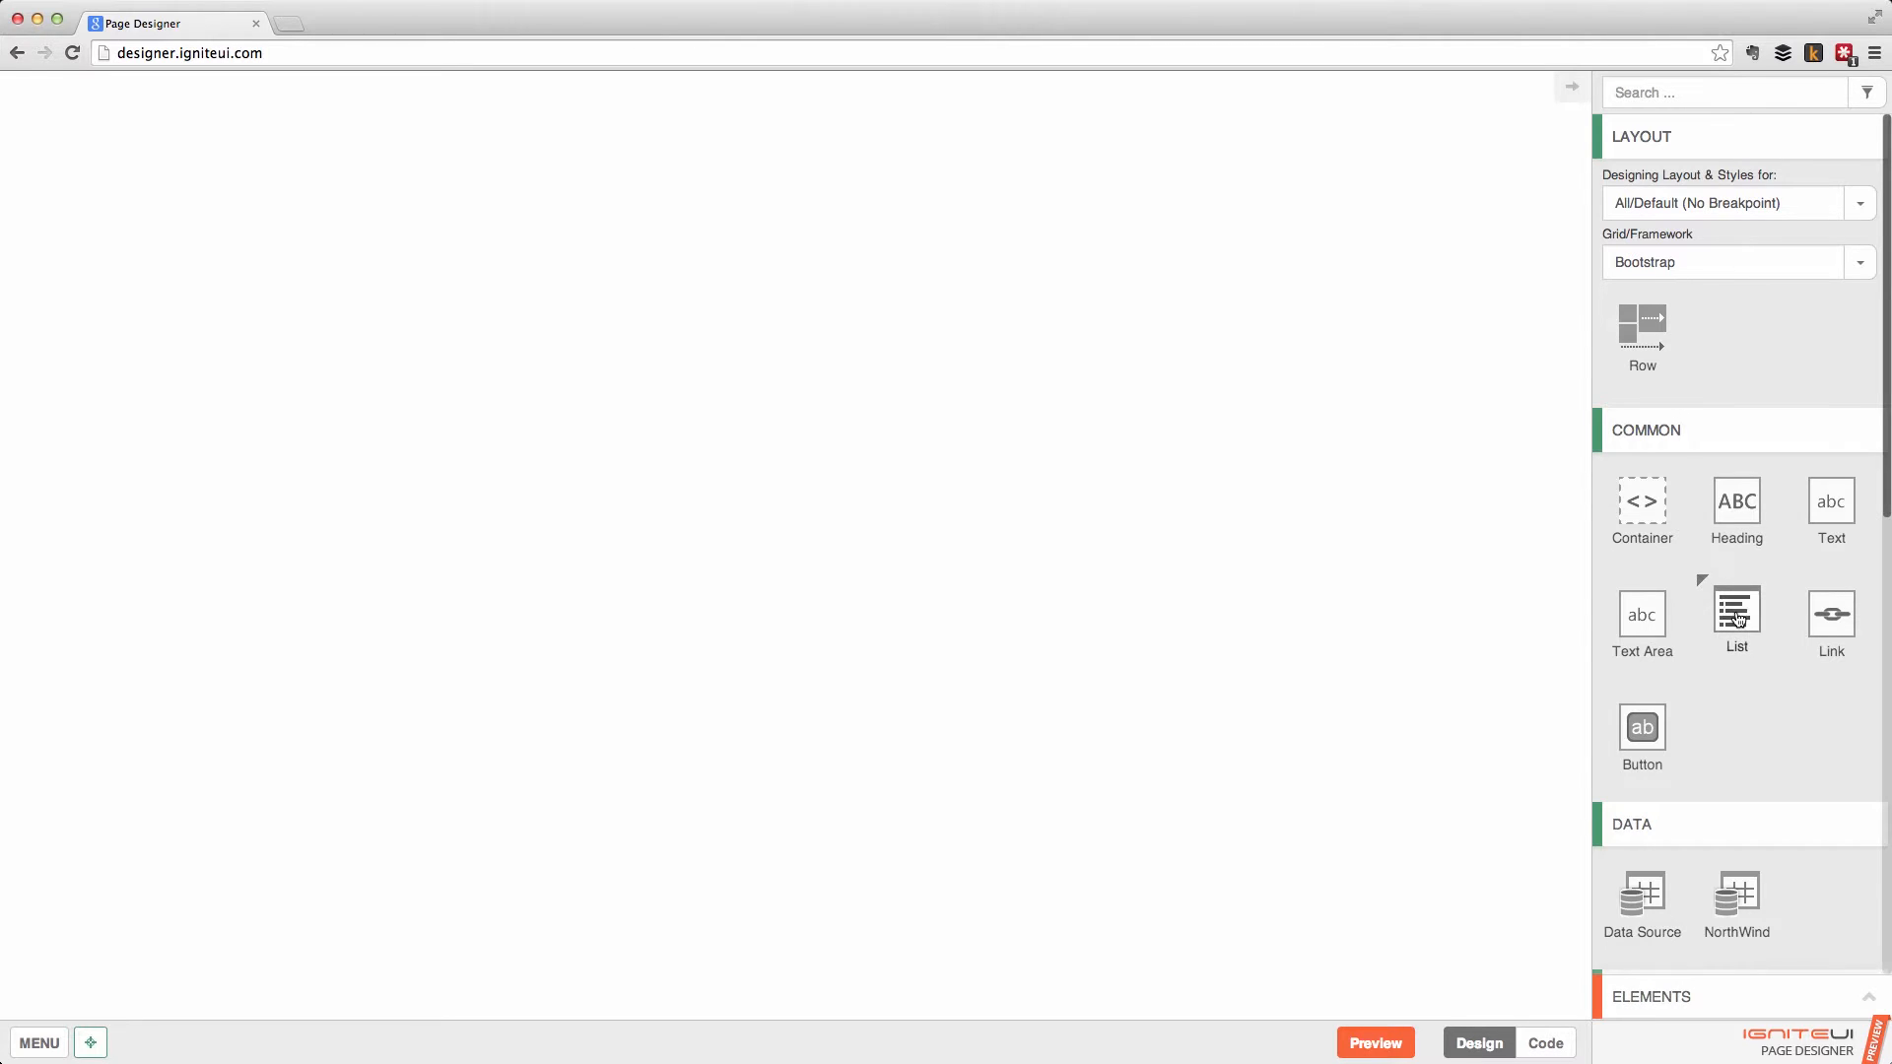
Add a Container to the blank page and set its tagName to article.
scroll(1737, 618, down, 12)
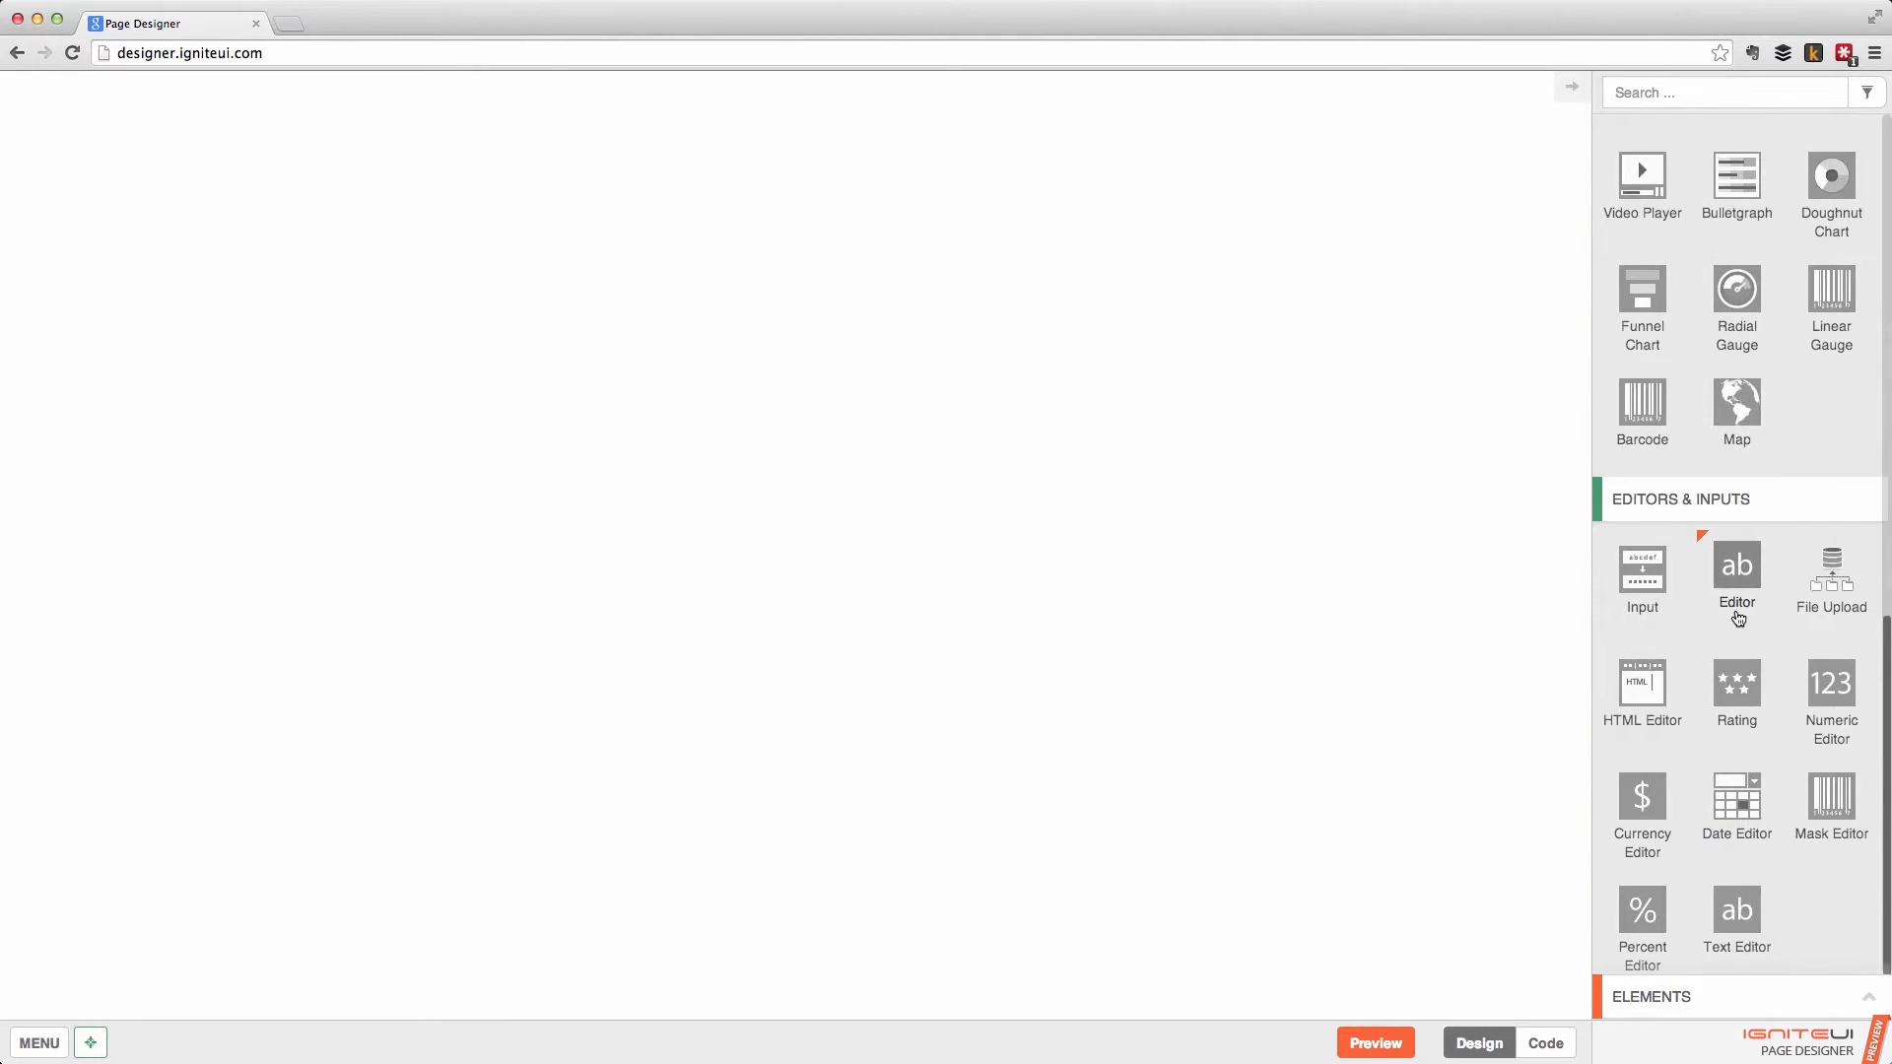
scroll(1738, 618, up, 12)
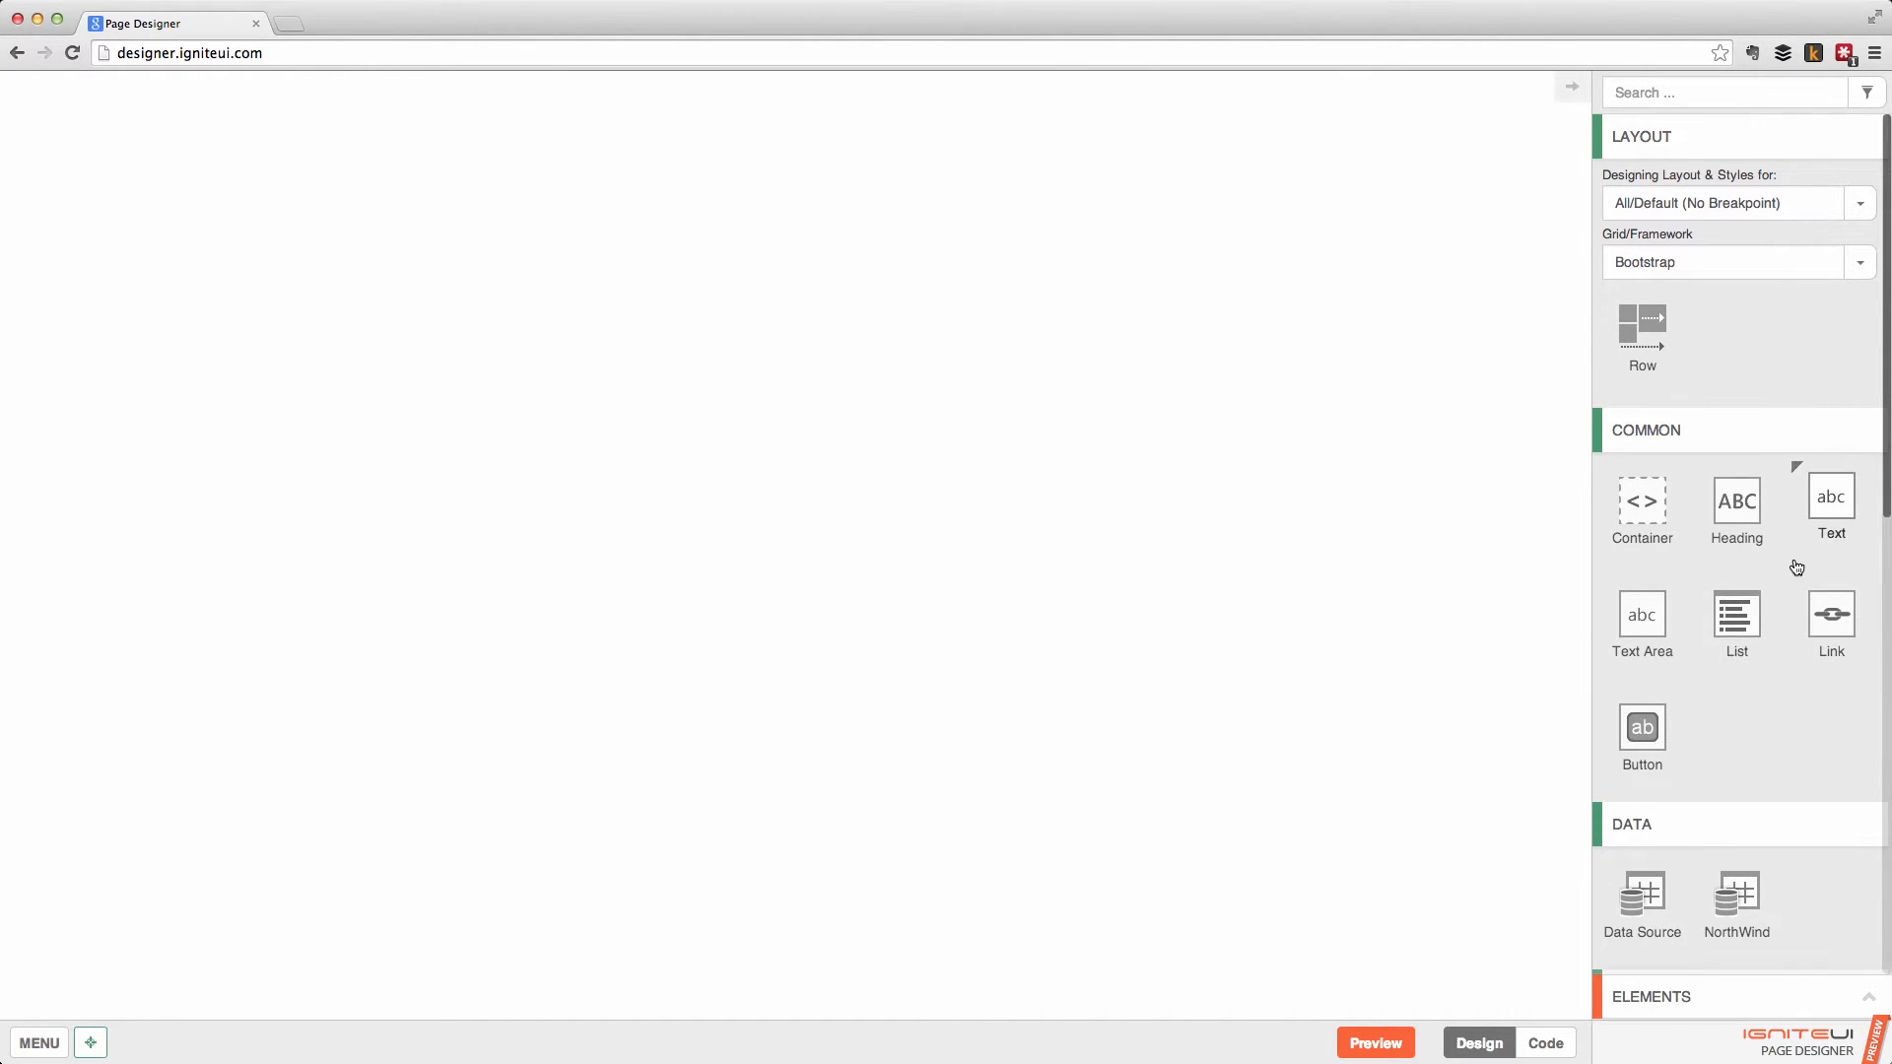
drag(1648, 503, 635, 284)
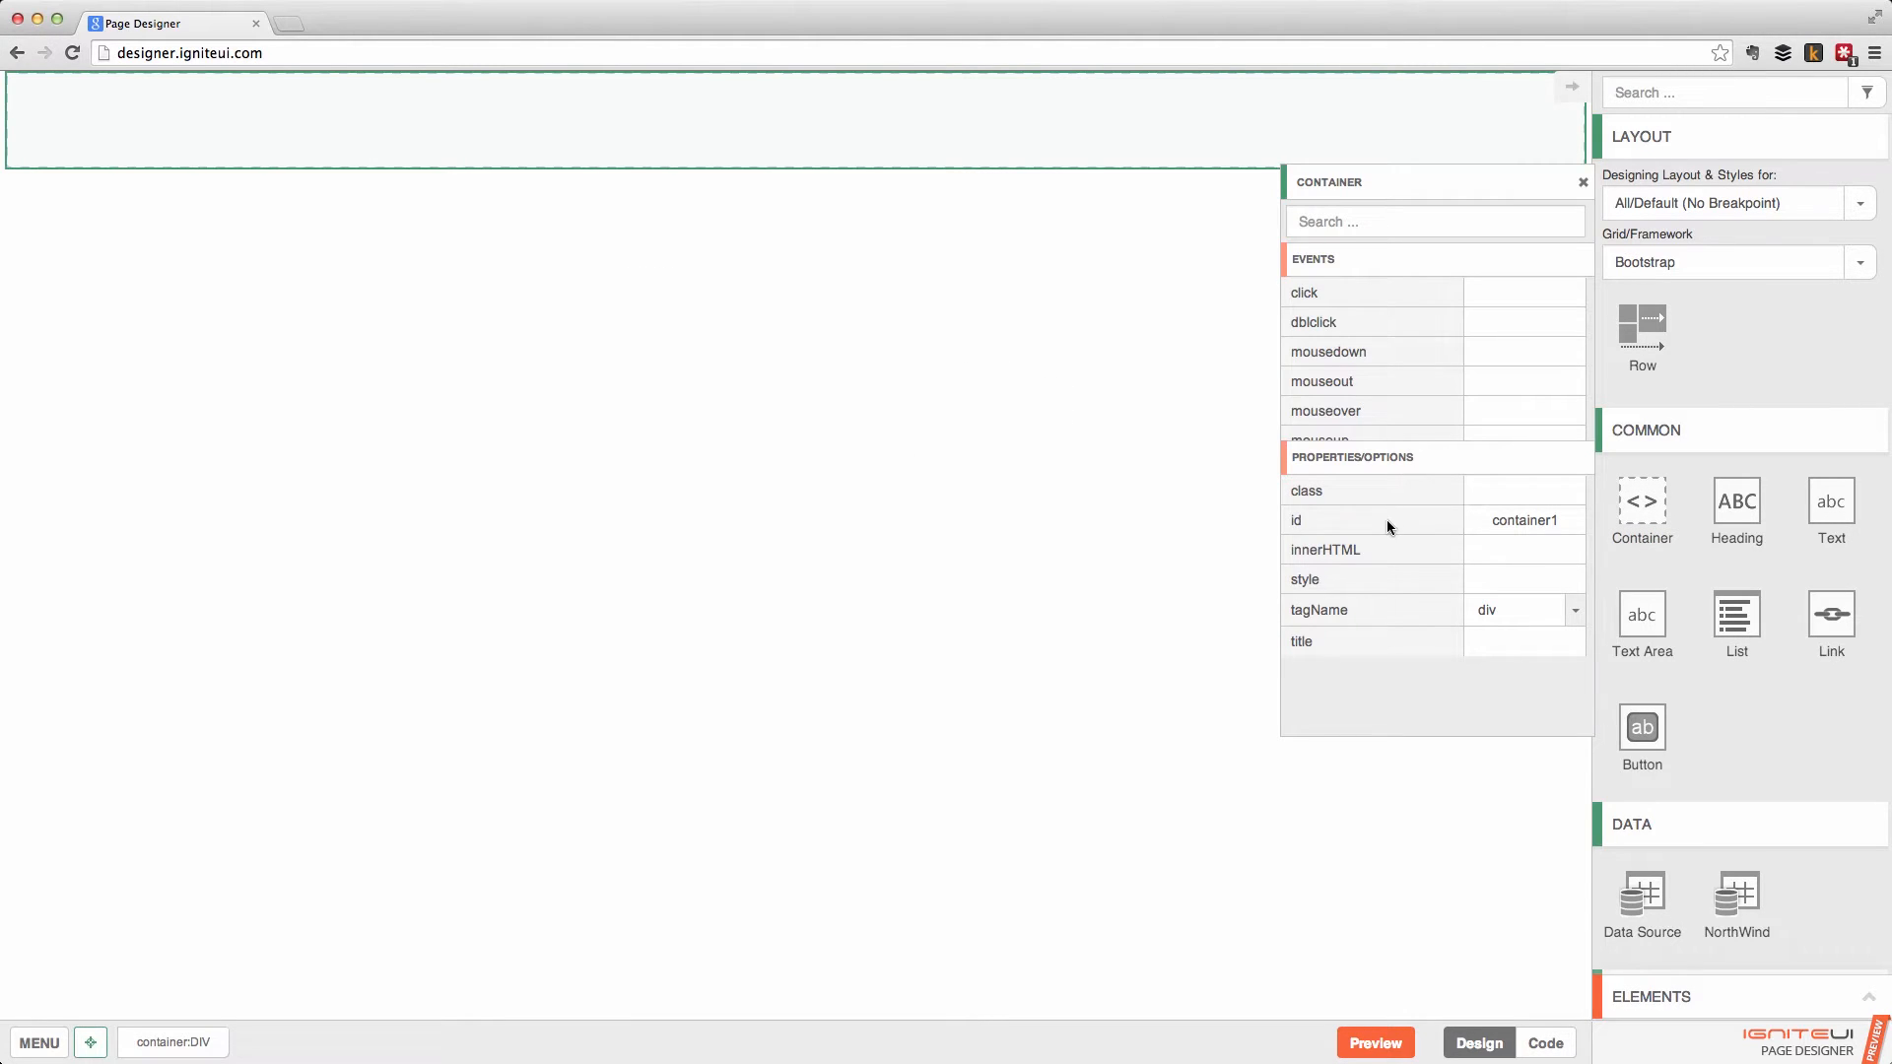
click(1575, 613)
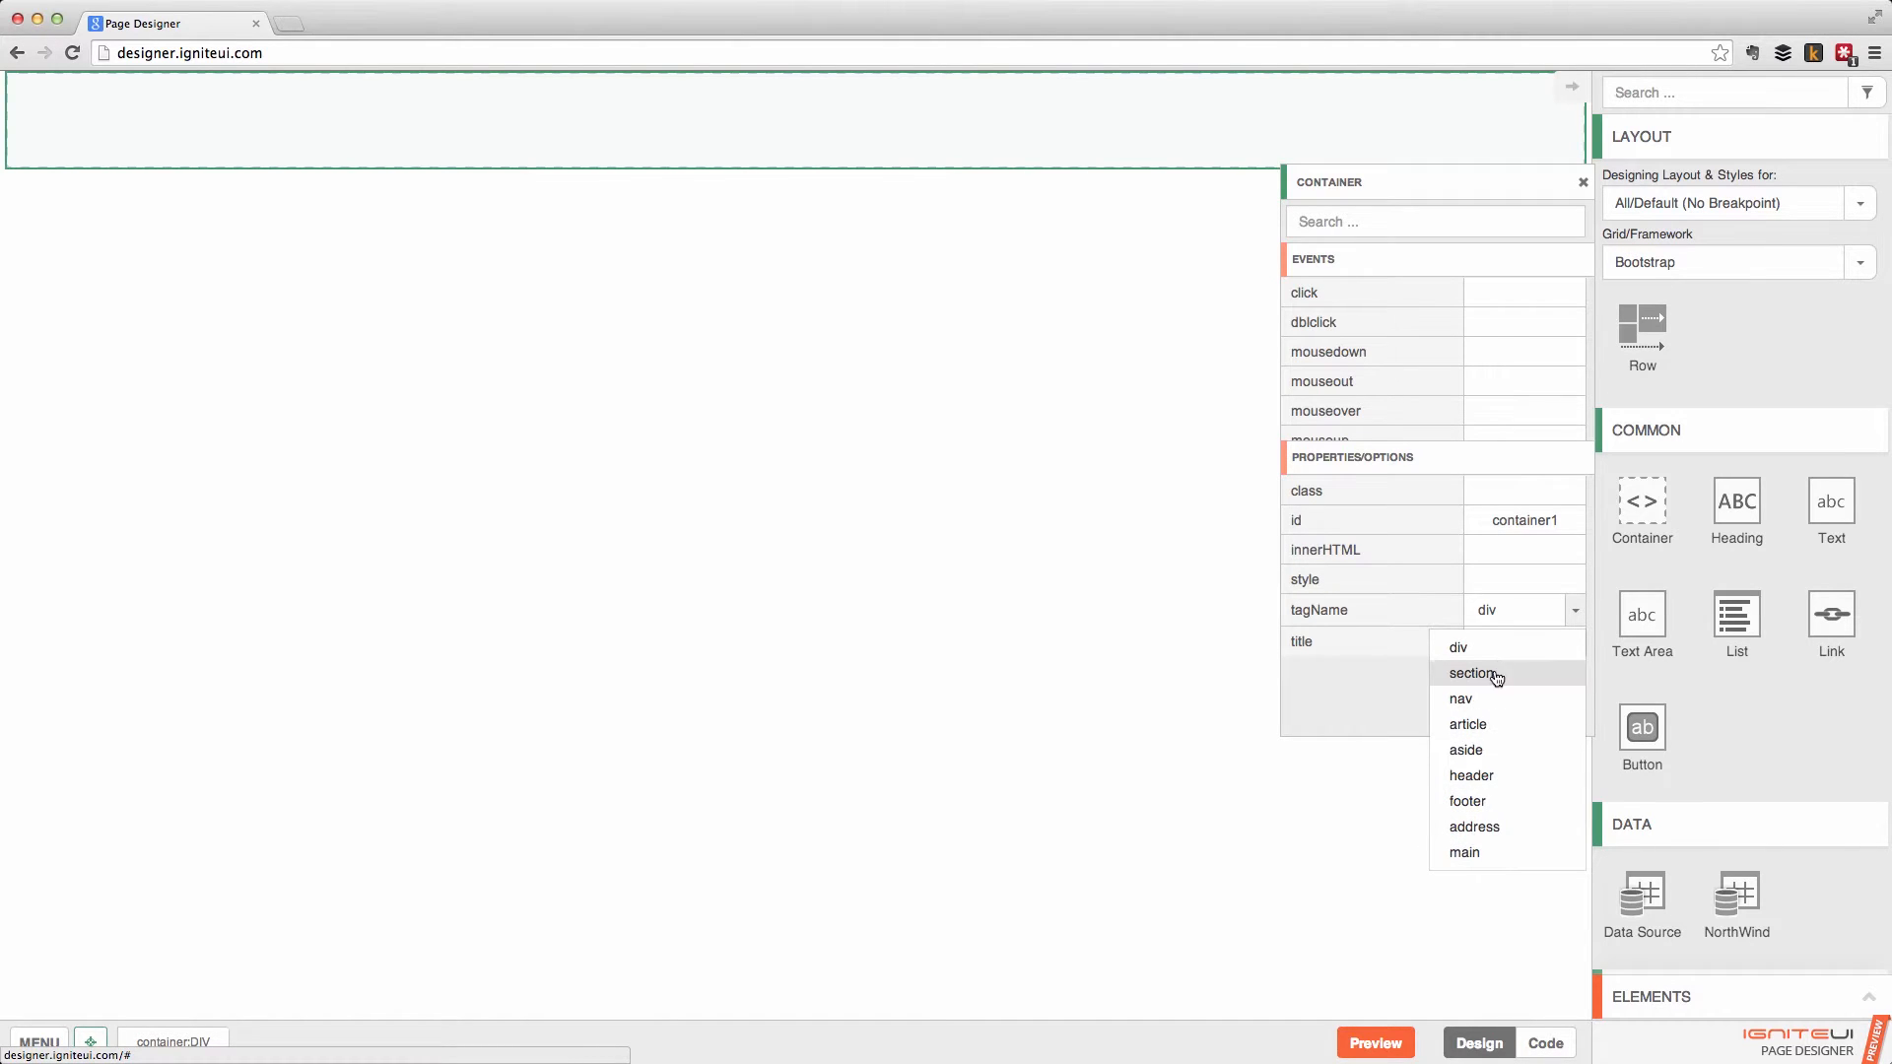
click(1498, 730)
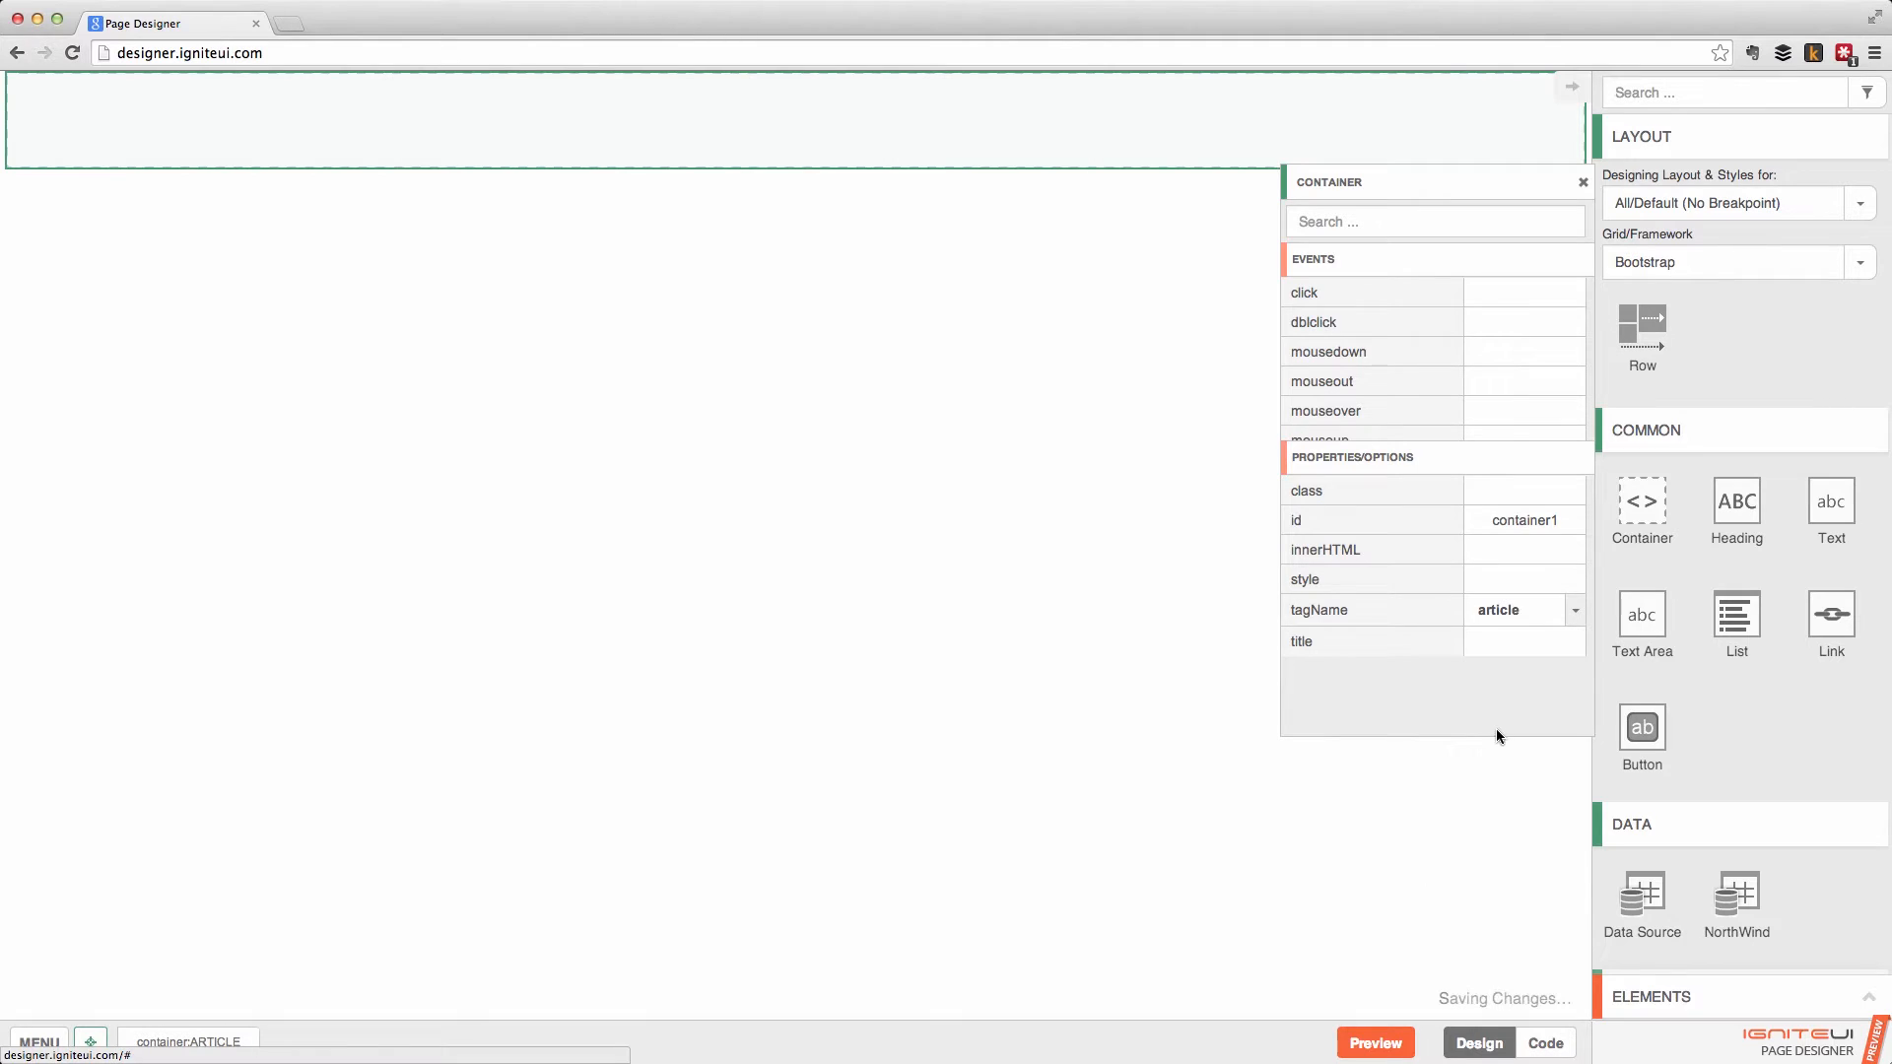
Delete the article element from the body in the page's code, and return to the design view.
click(1549, 1046)
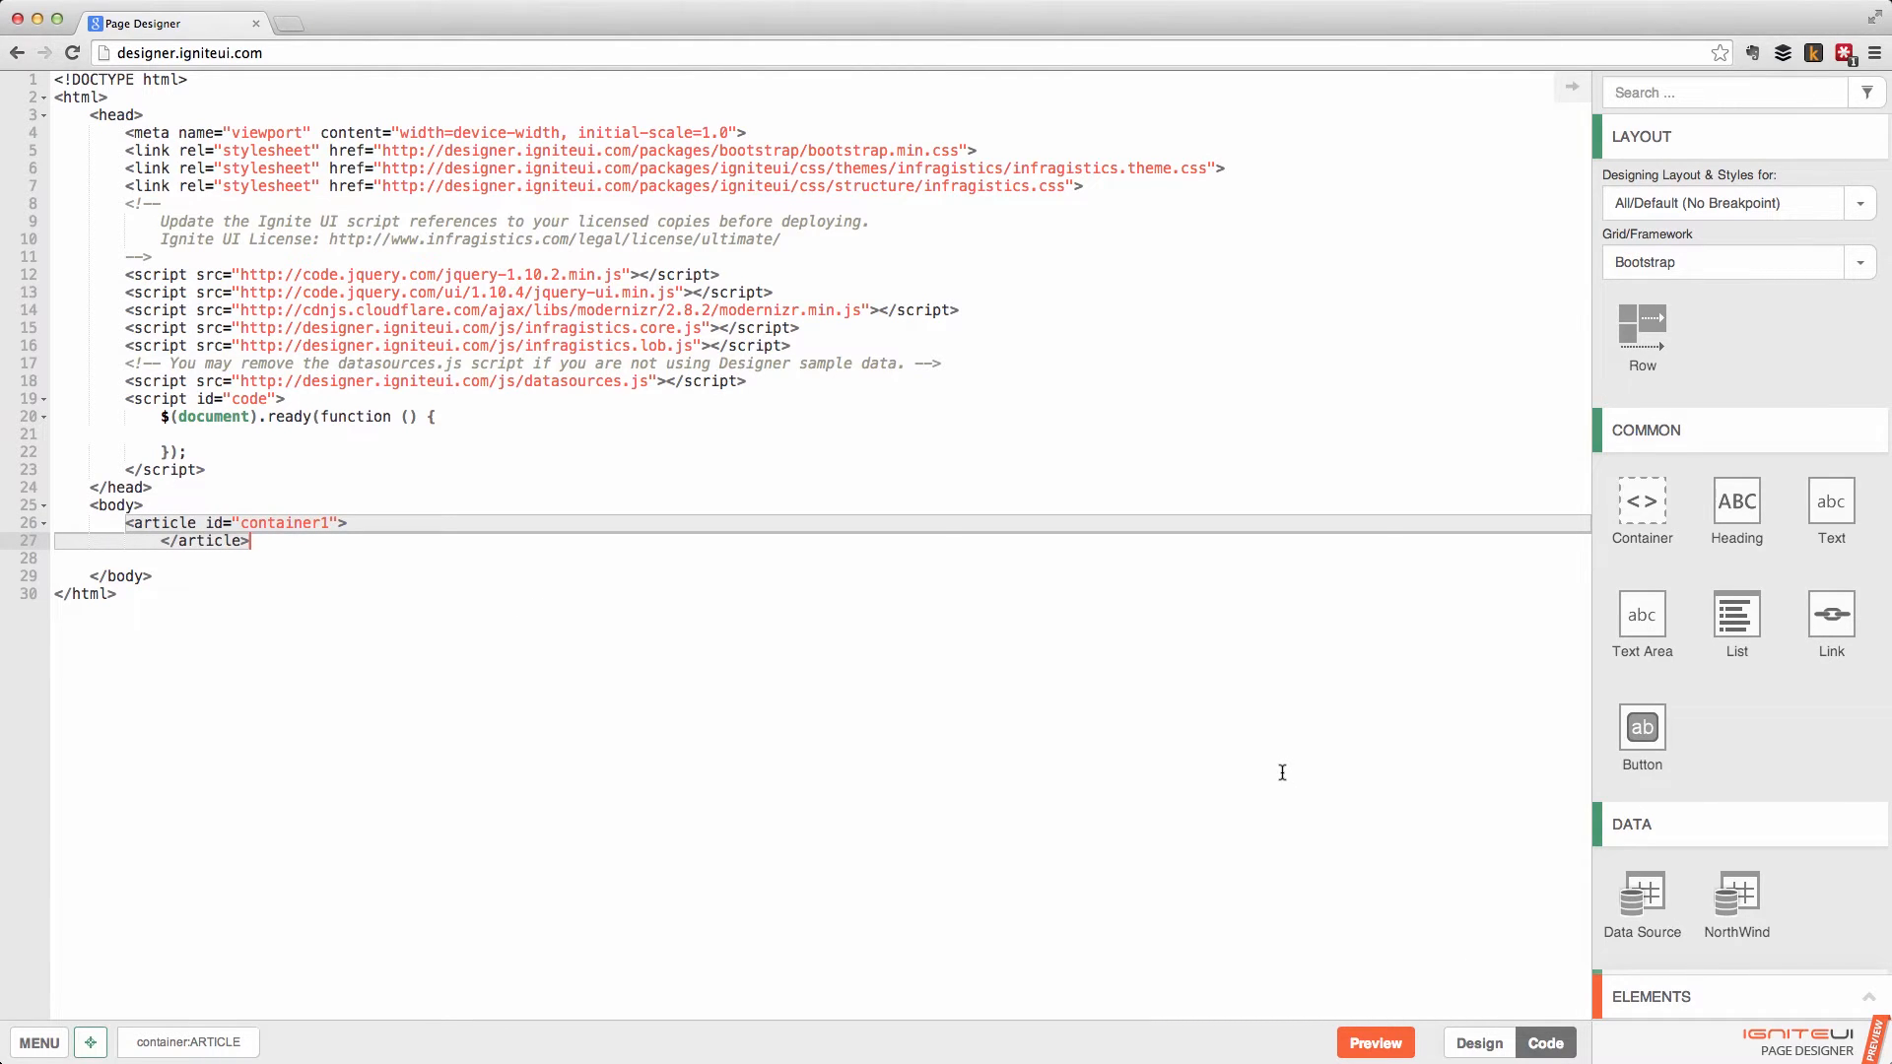
key(BackSpace)
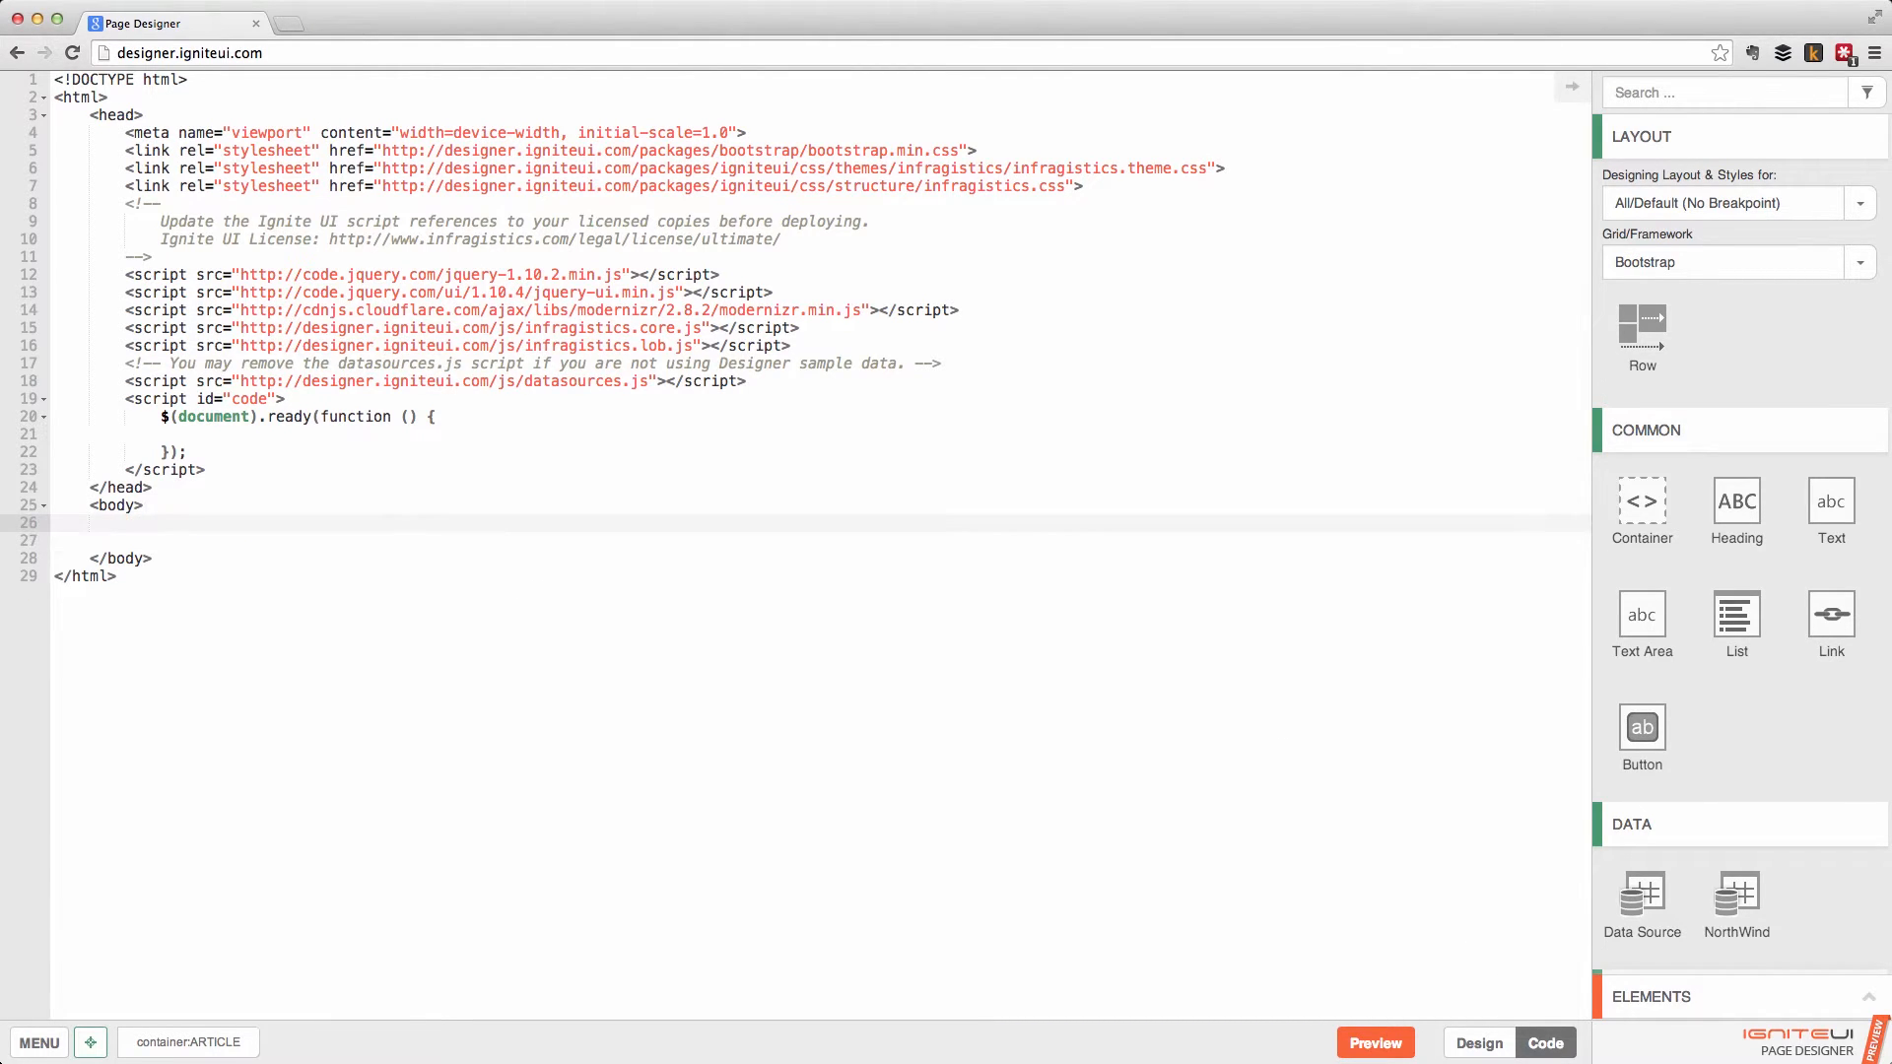
click(1479, 1043)
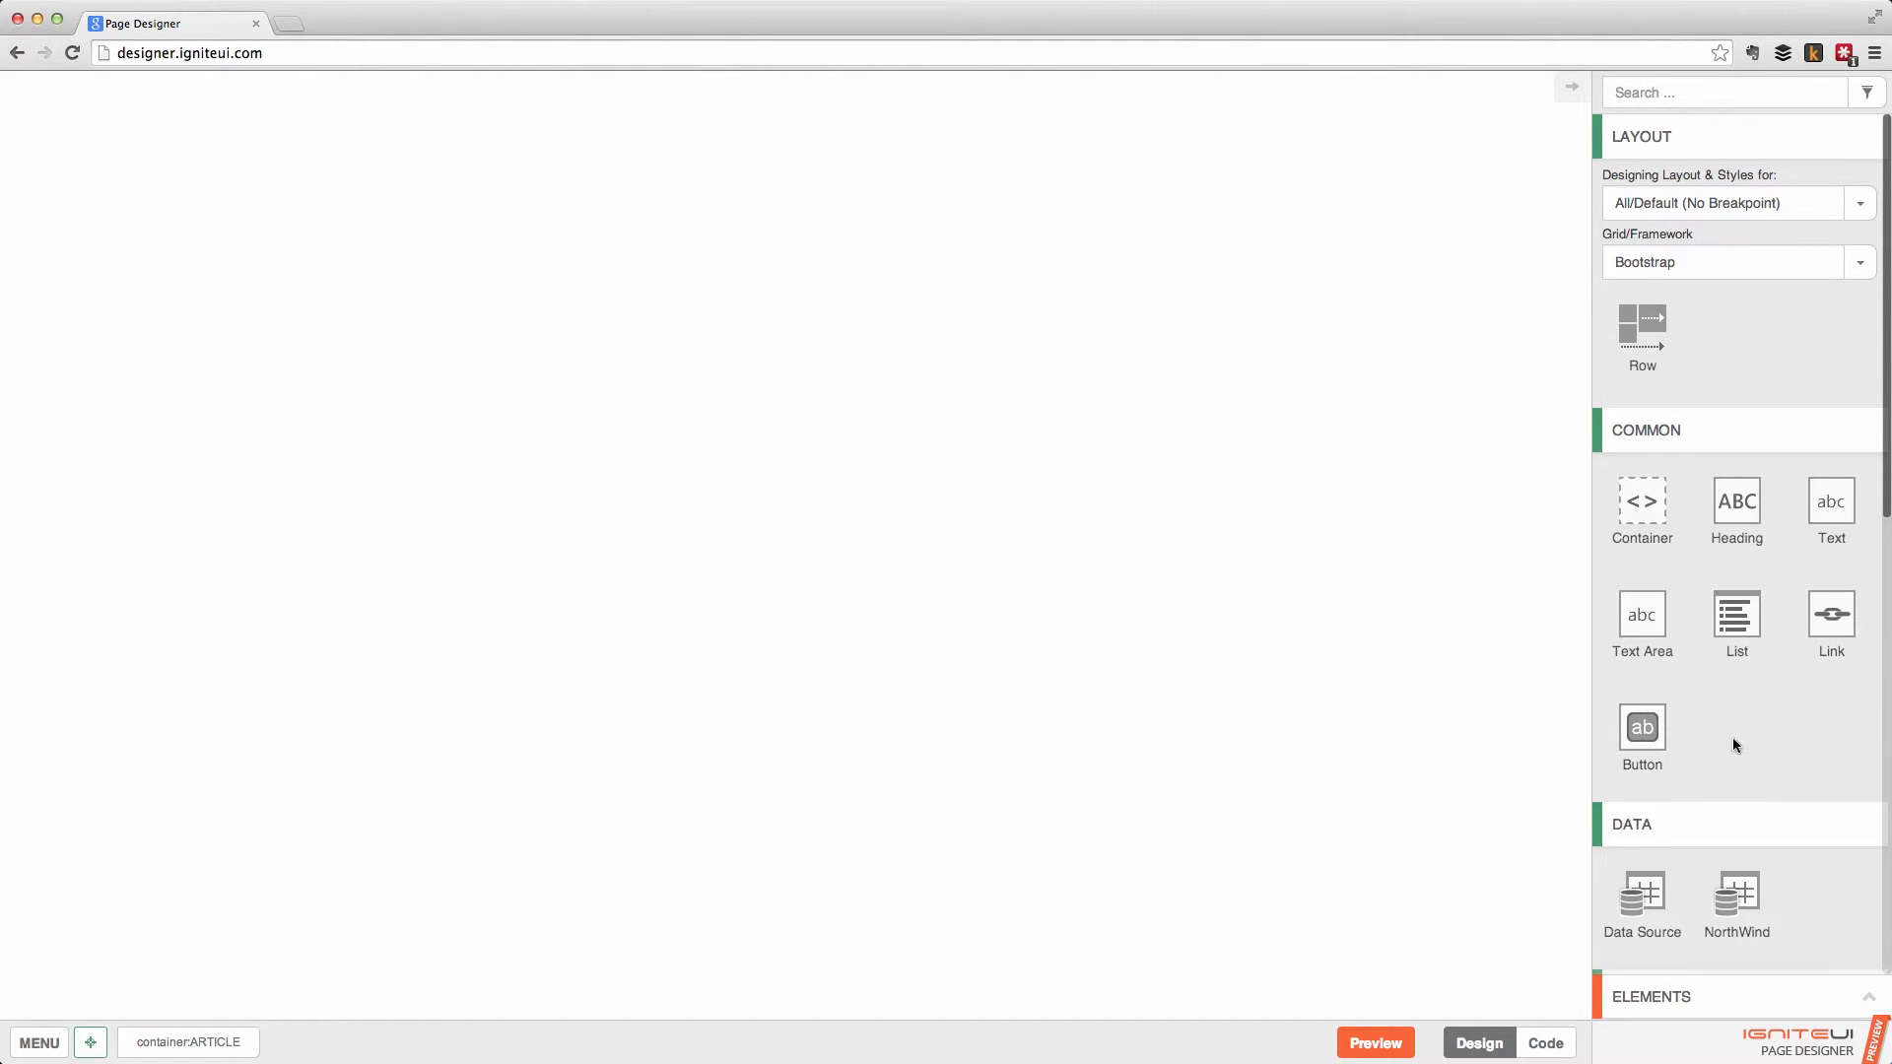
Examine the toolbox components available under Common, Data, Lists & Pickers, Data Visualization, and Editors & Inputs.
scroll(1750, 742, down, 5)
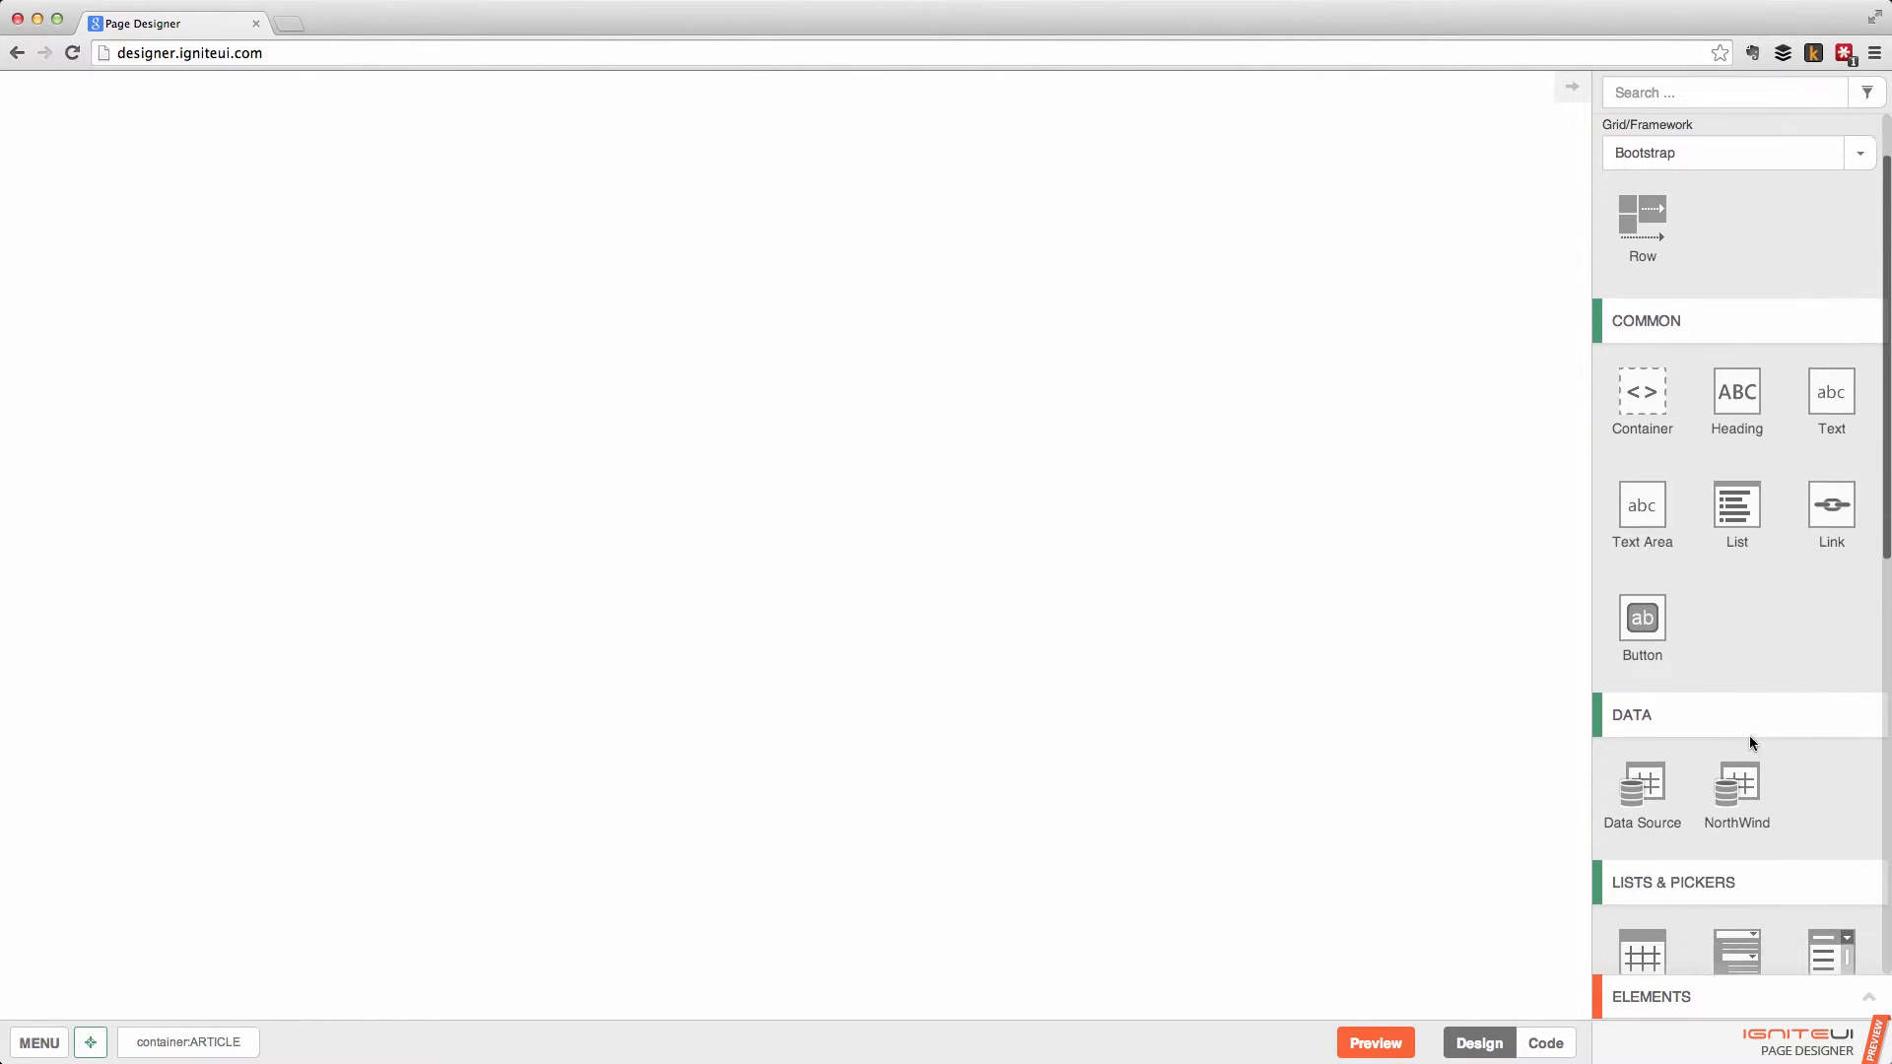
scroll(1750, 742, down, 4)
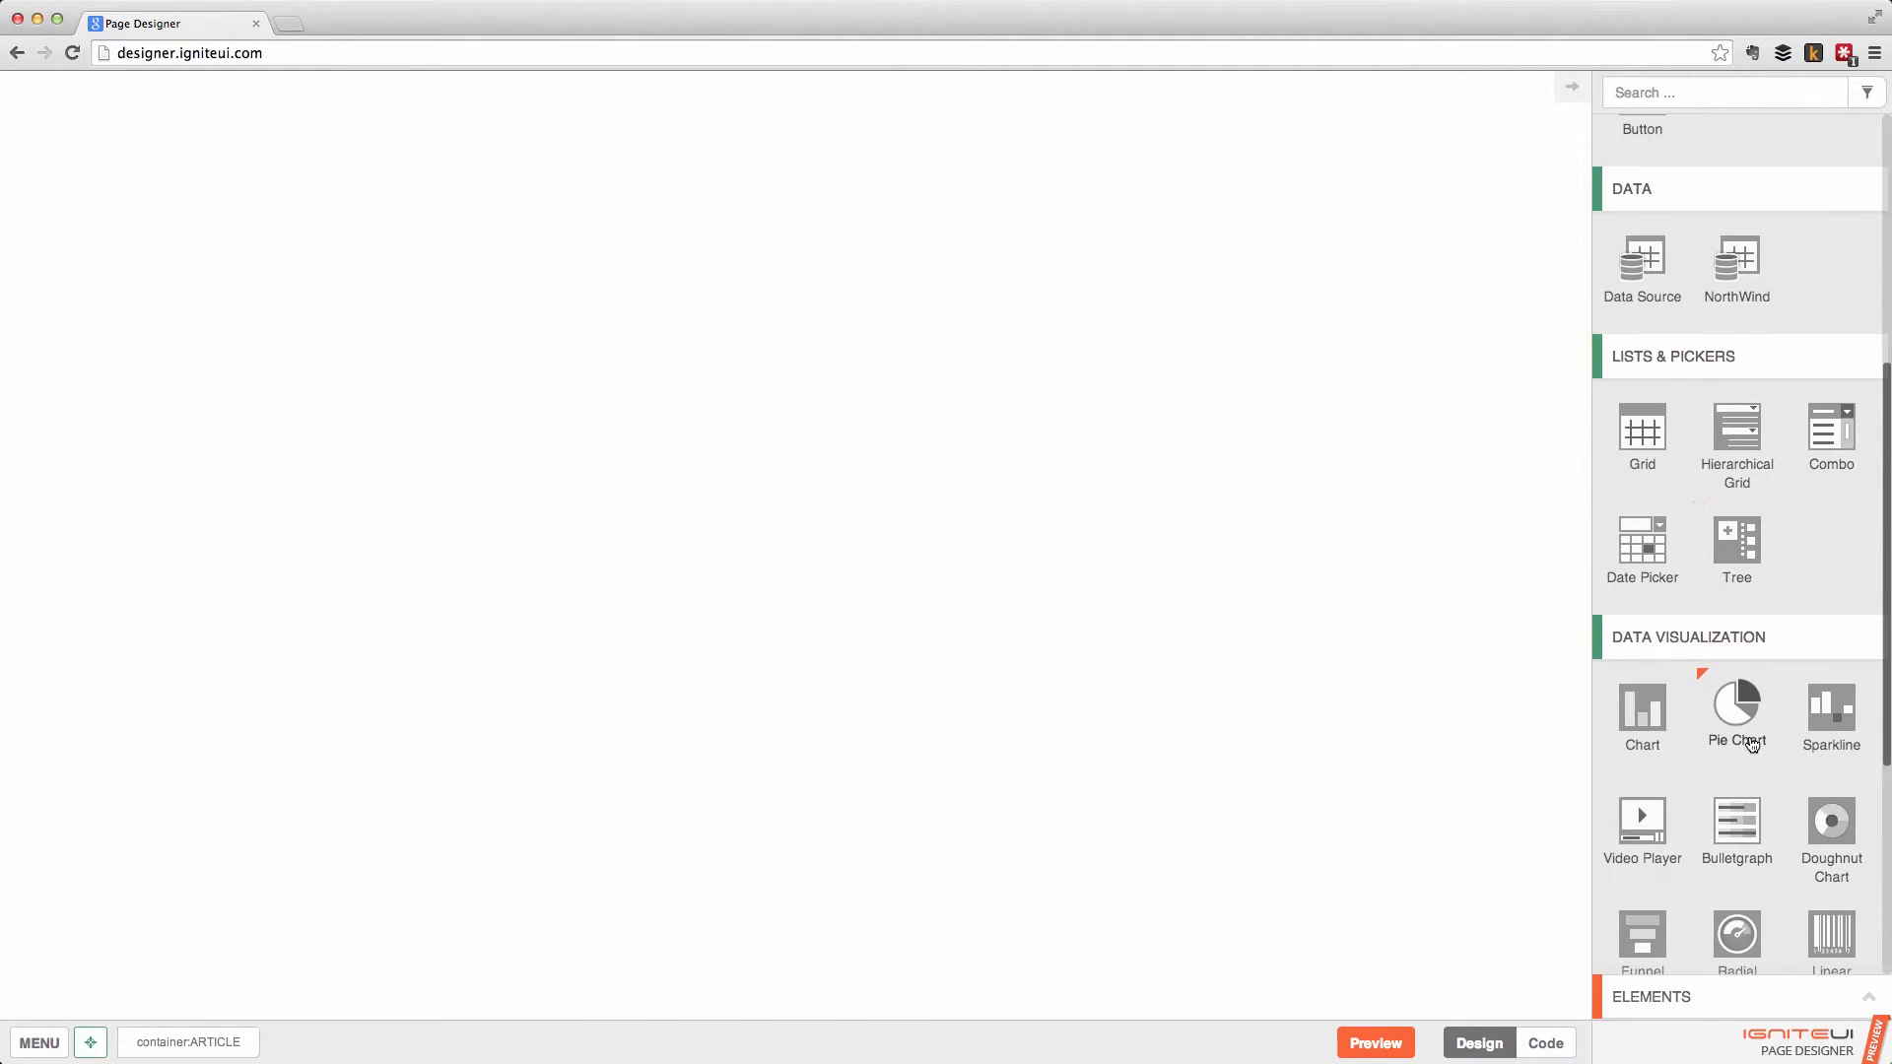
scroll(1750, 742, down, 4)
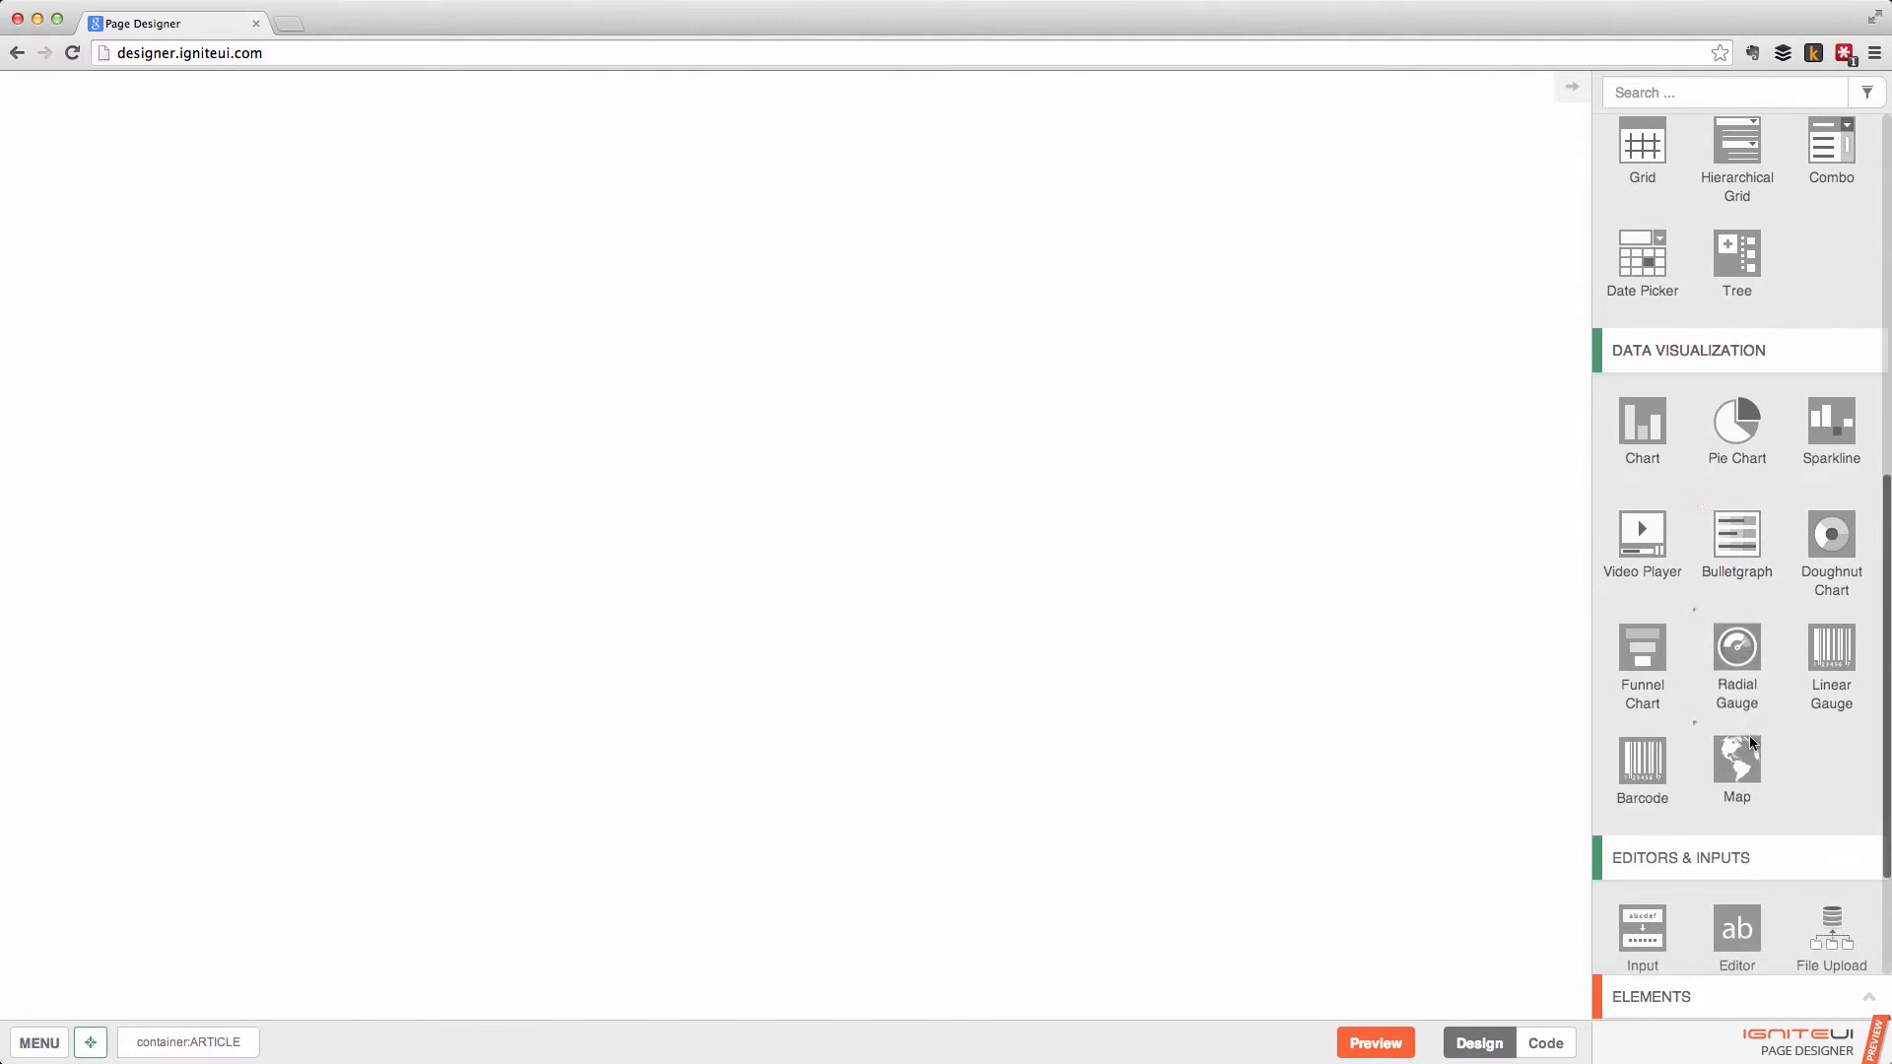
scroll(1751, 742, down, 2)
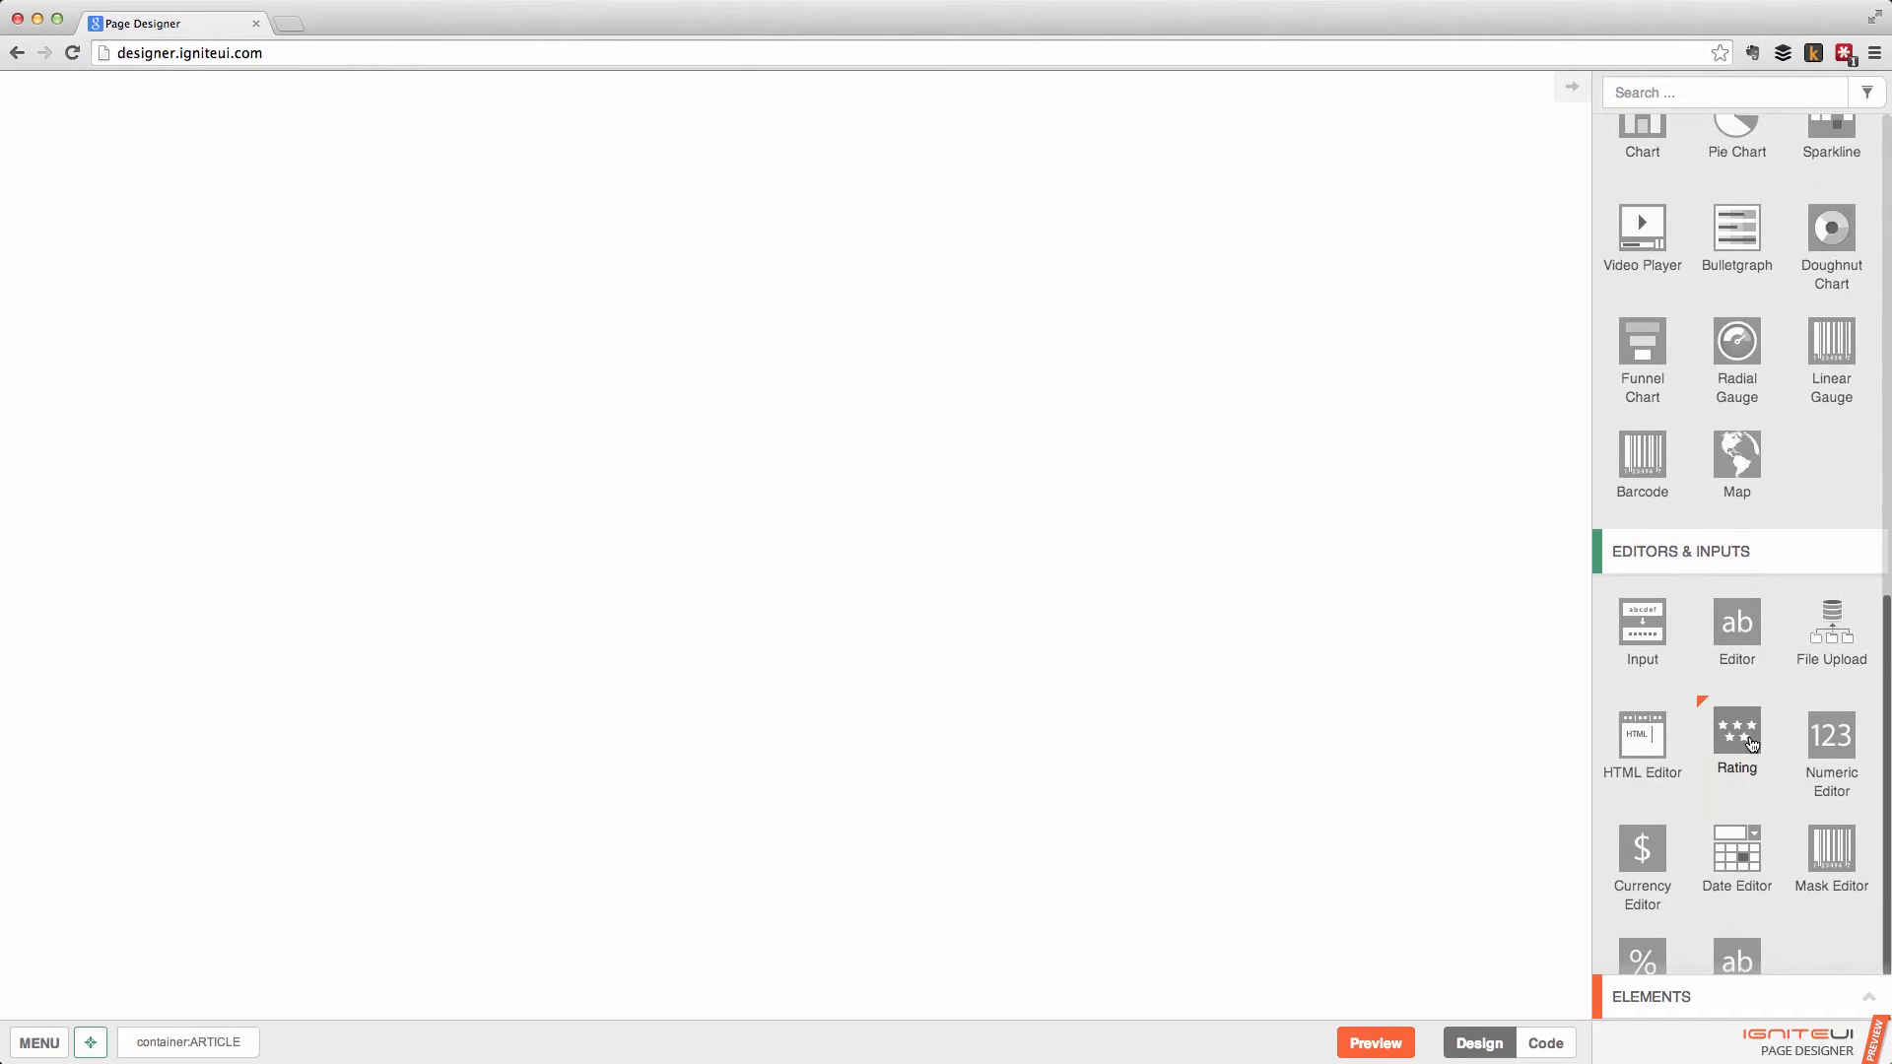
scroll(1752, 744, up, 4)
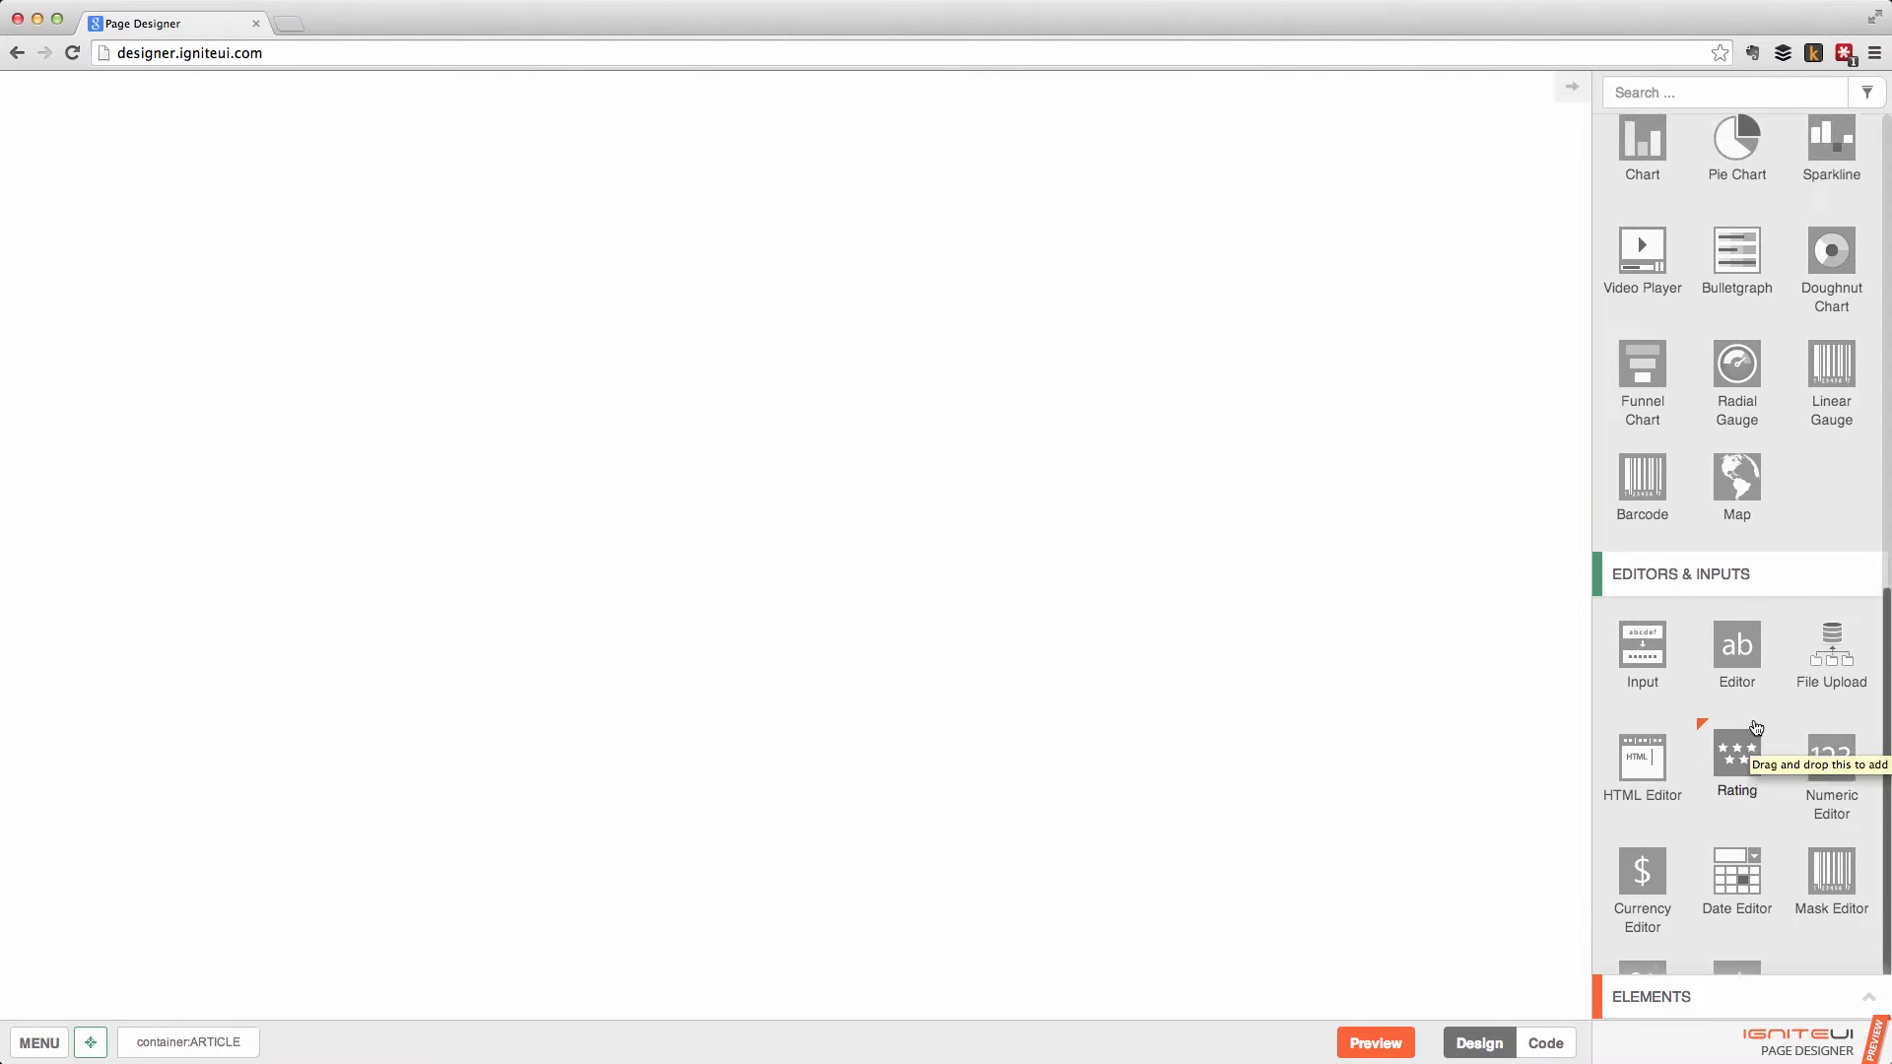
scroll(1754, 727, up, 2)
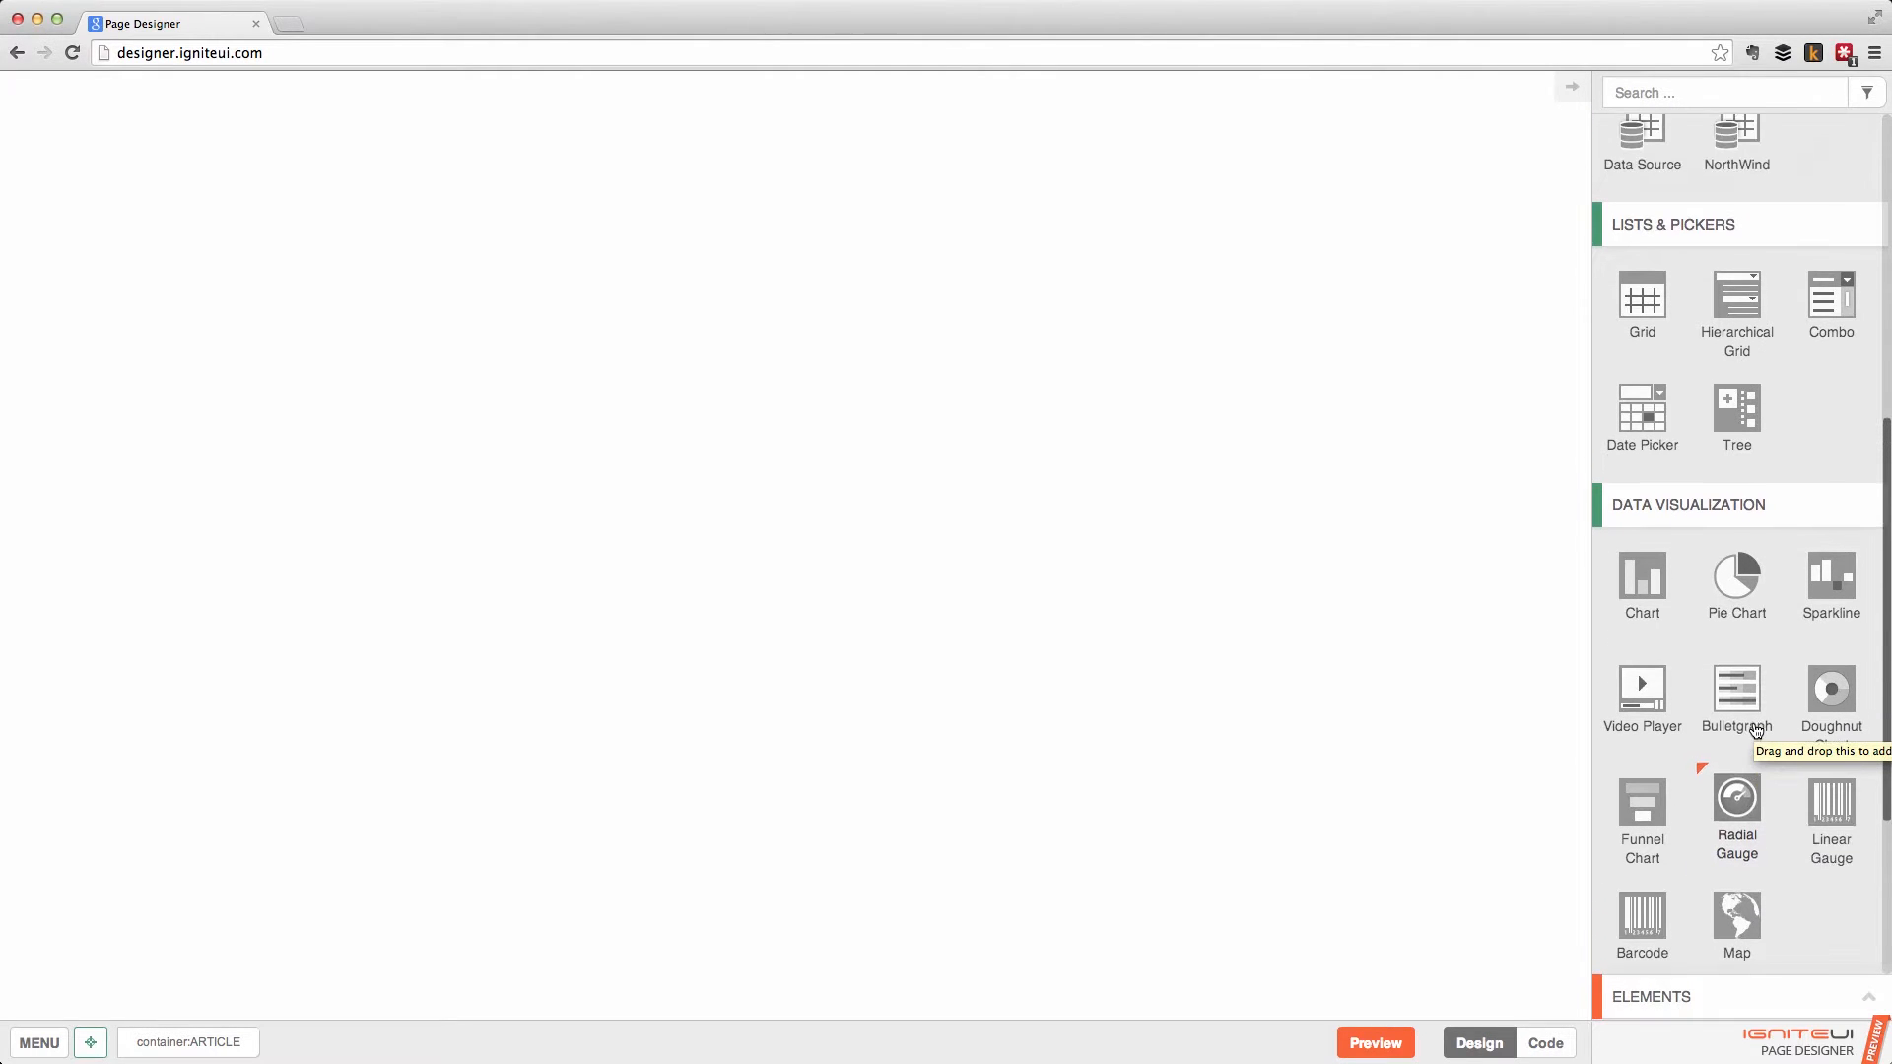
scroll(1764, 666, up, 1)
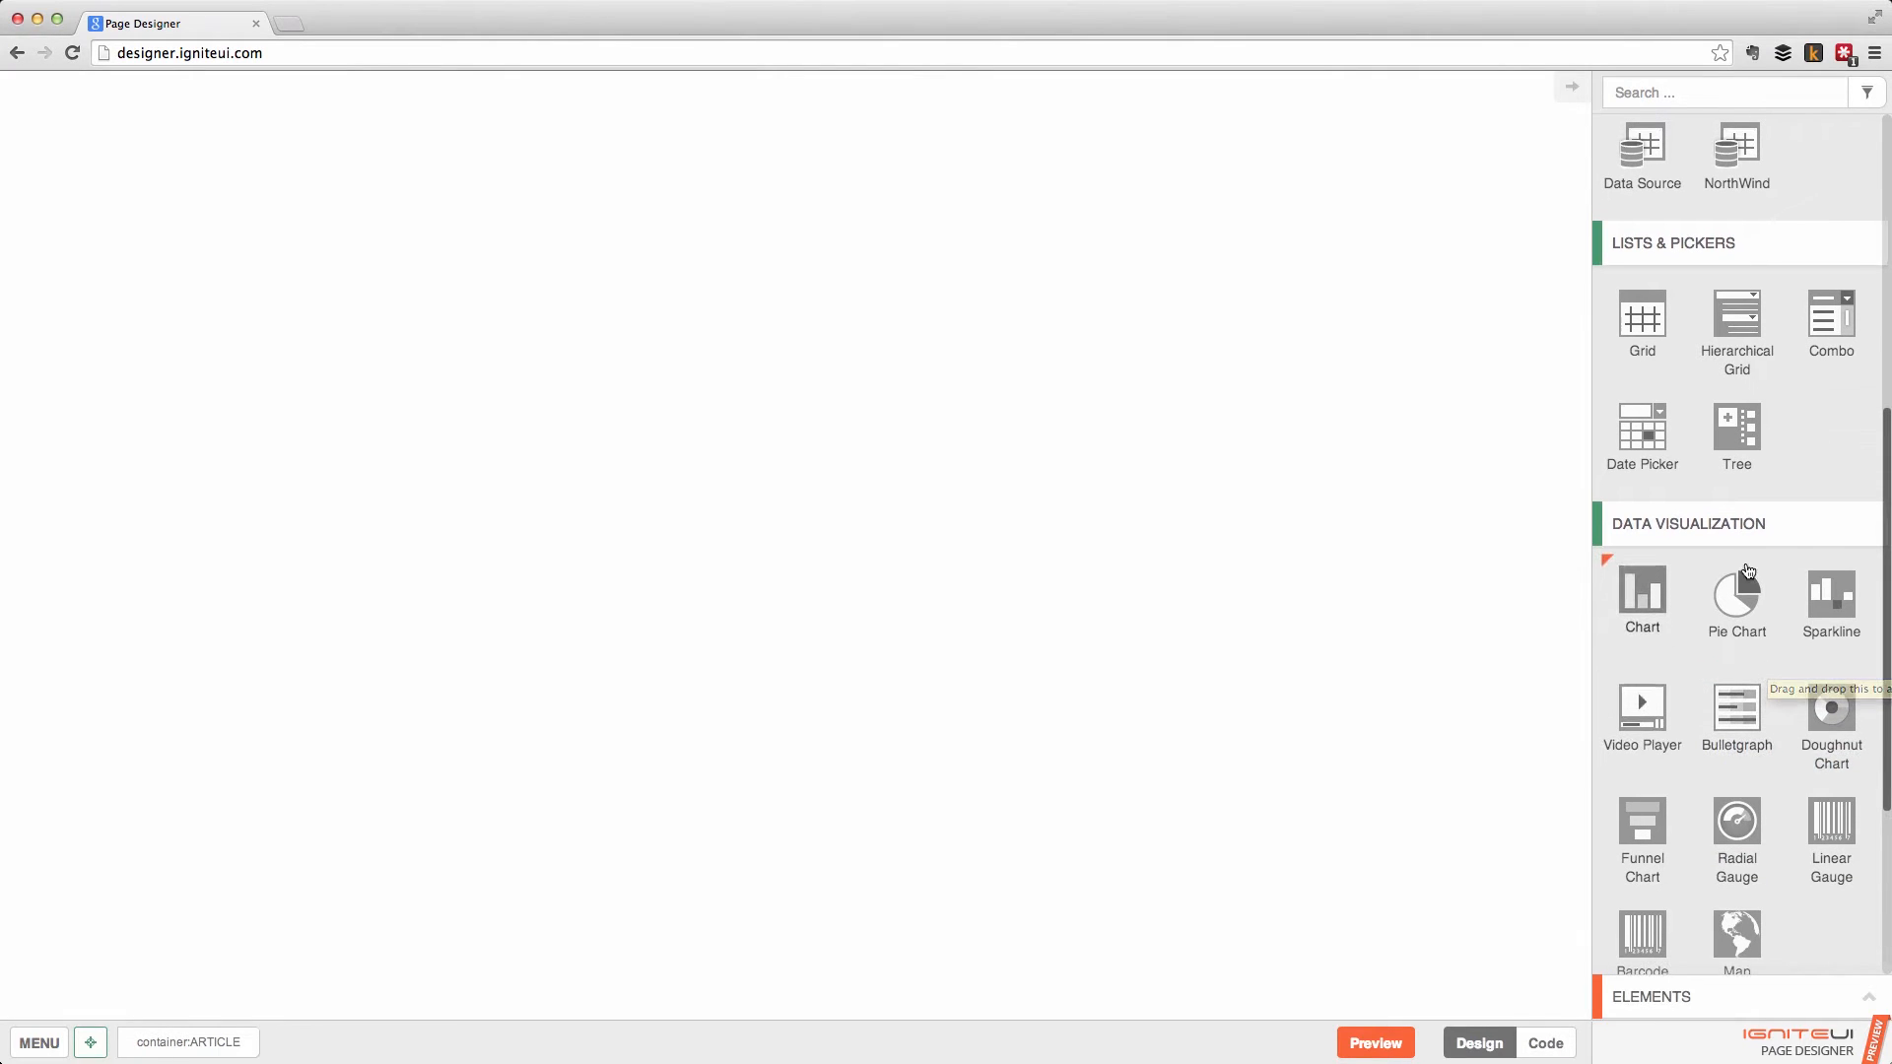
scroll(1730, 654, up, 1)
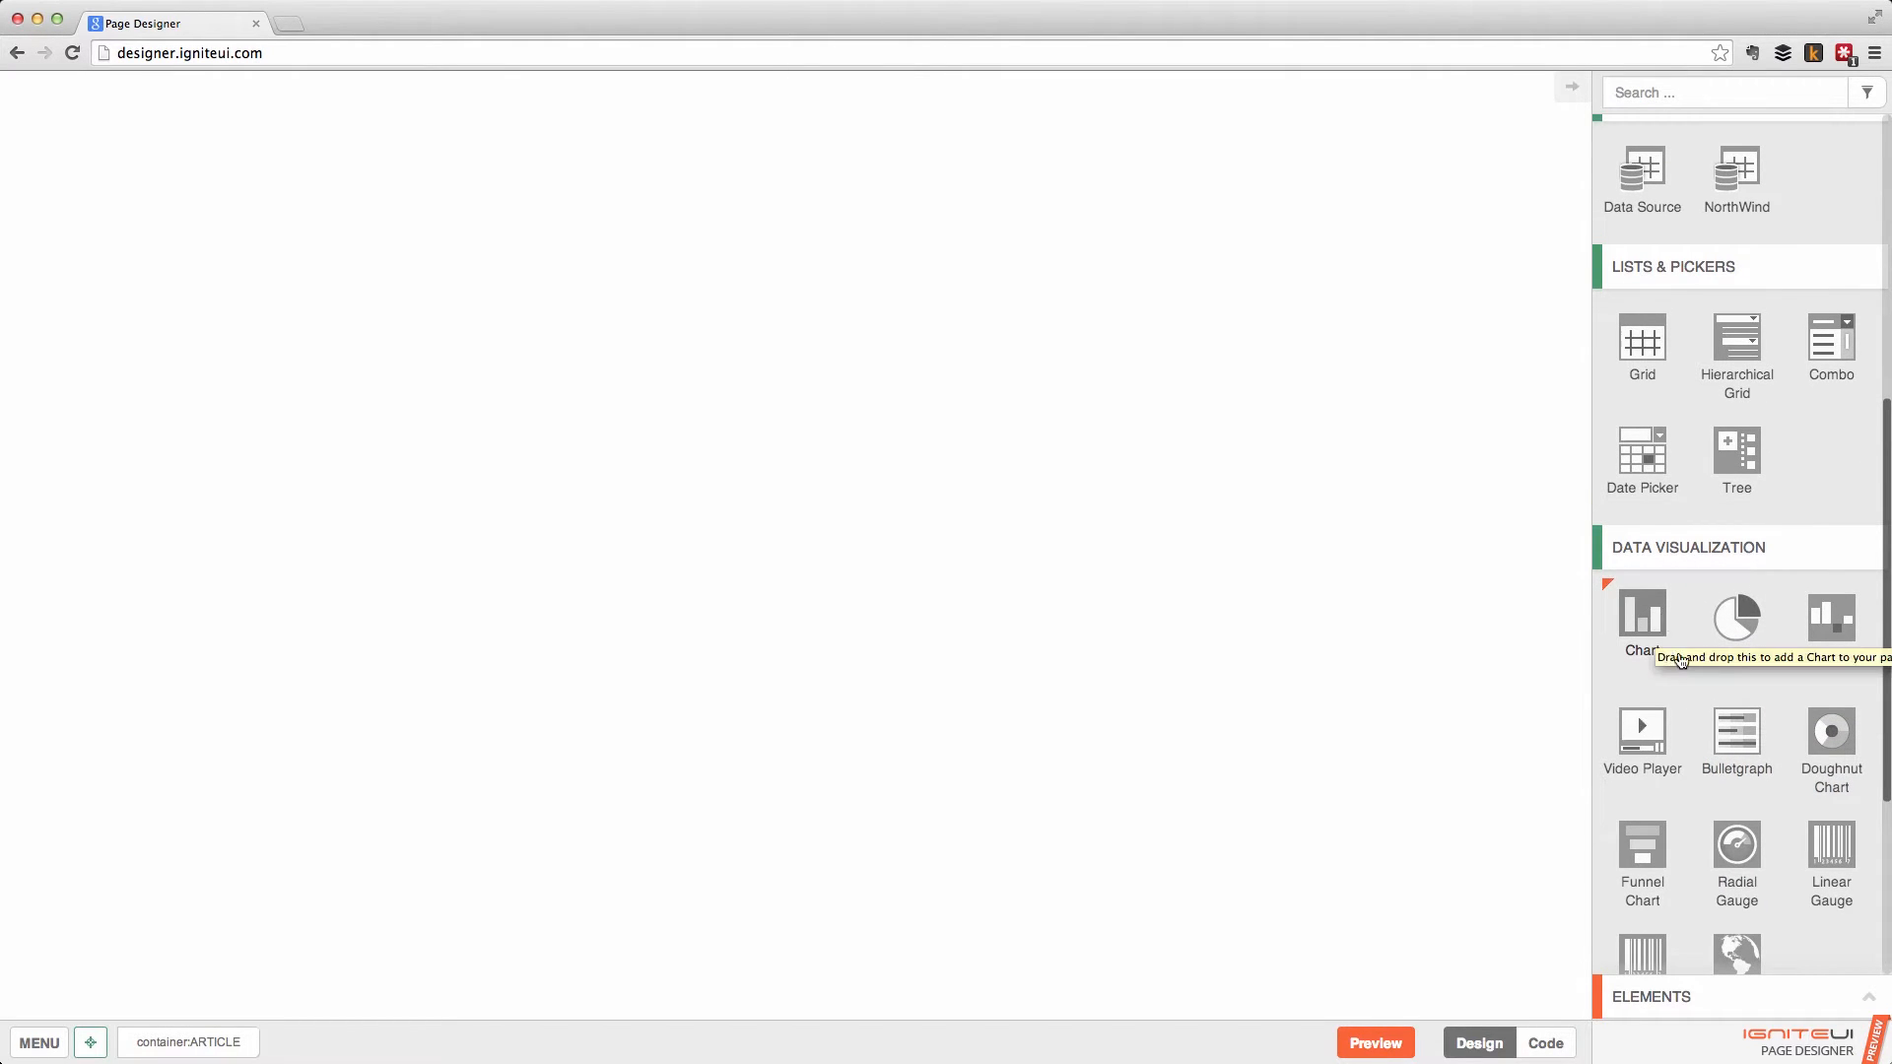
scroll(1815, 567, up, 5)
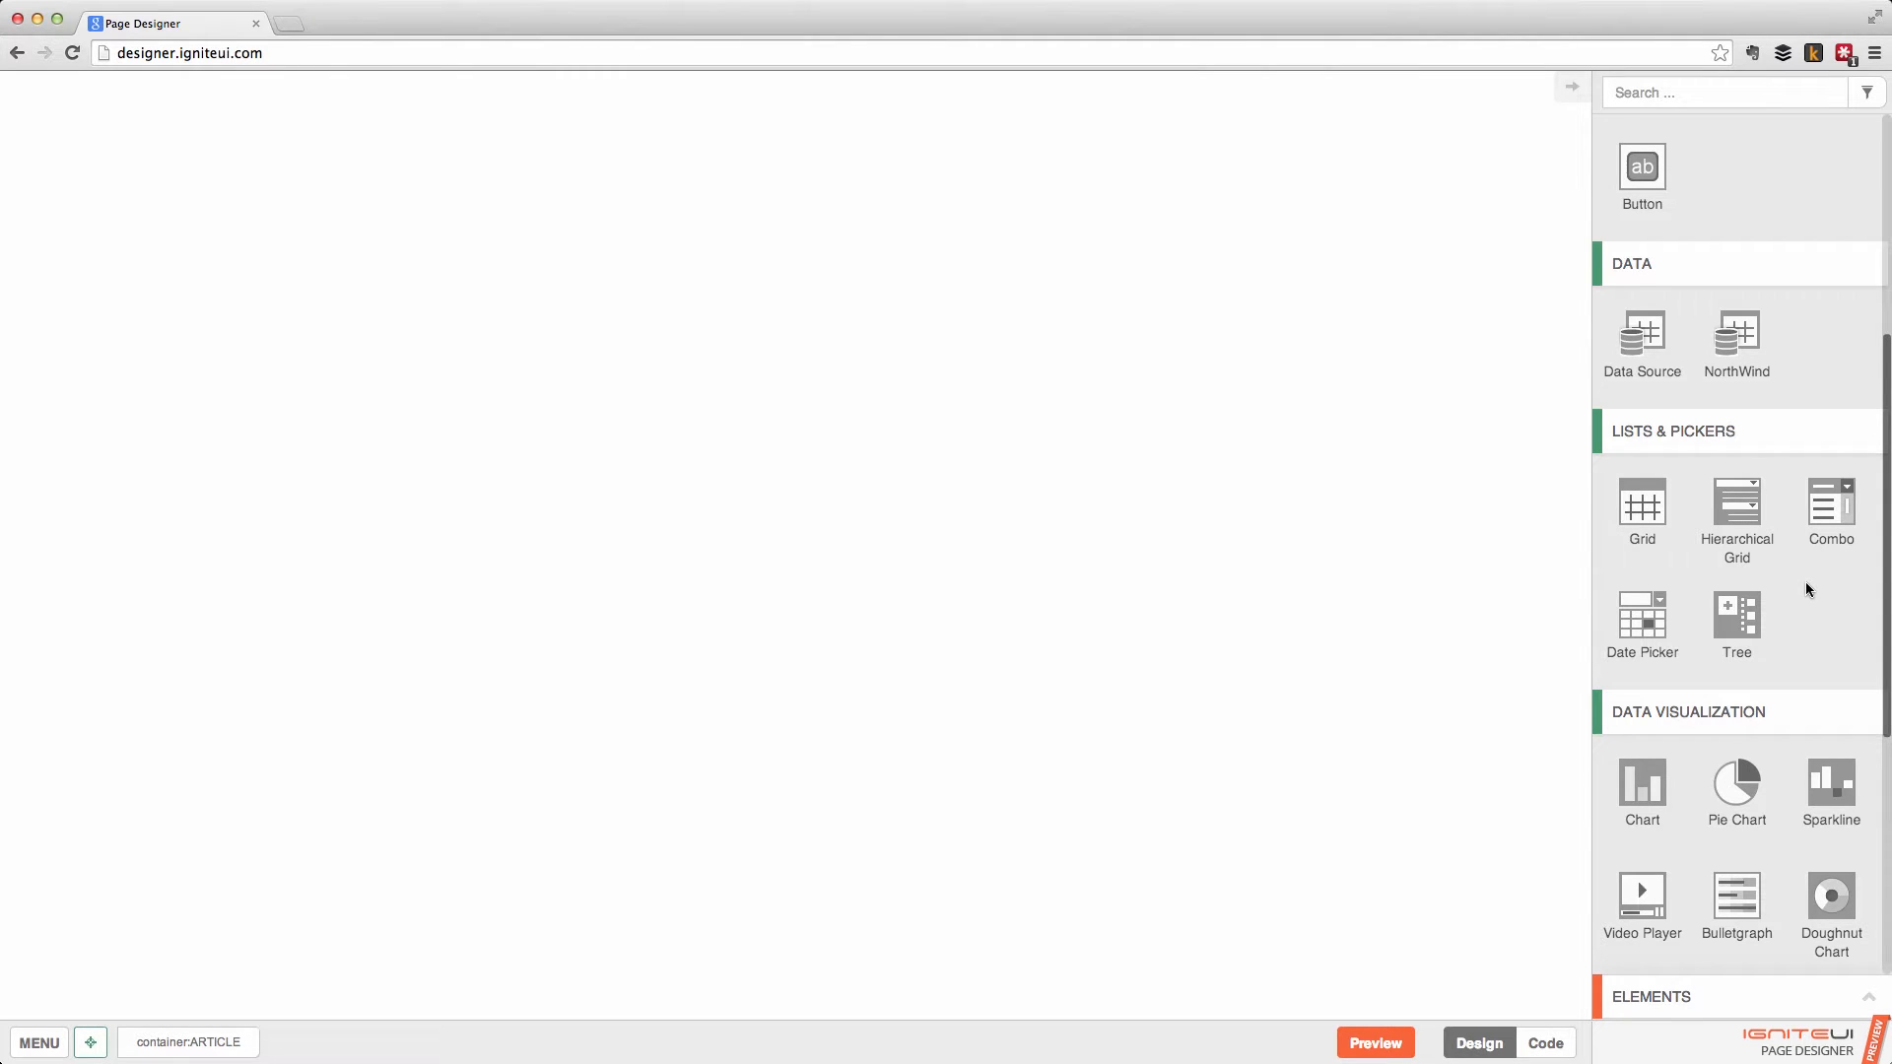
scroll(1806, 583, up, 15)
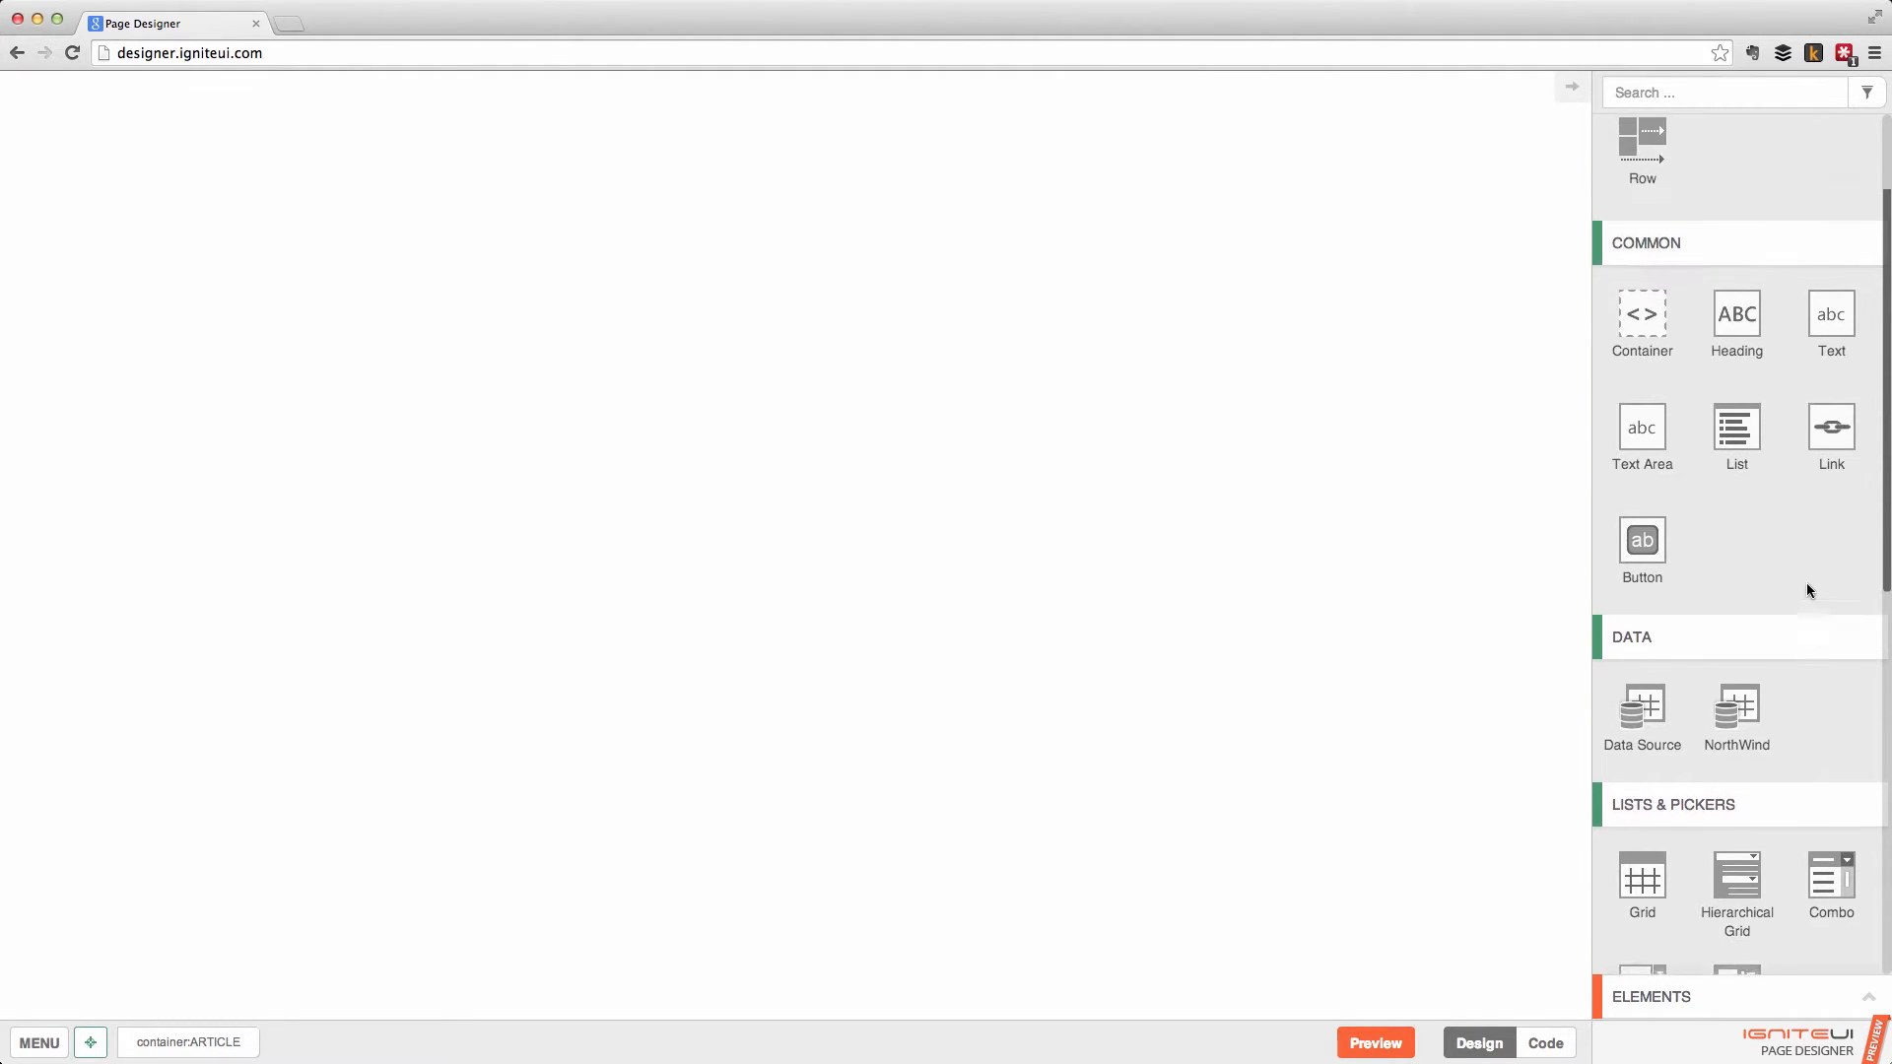
scroll(1809, 593, up, 2)
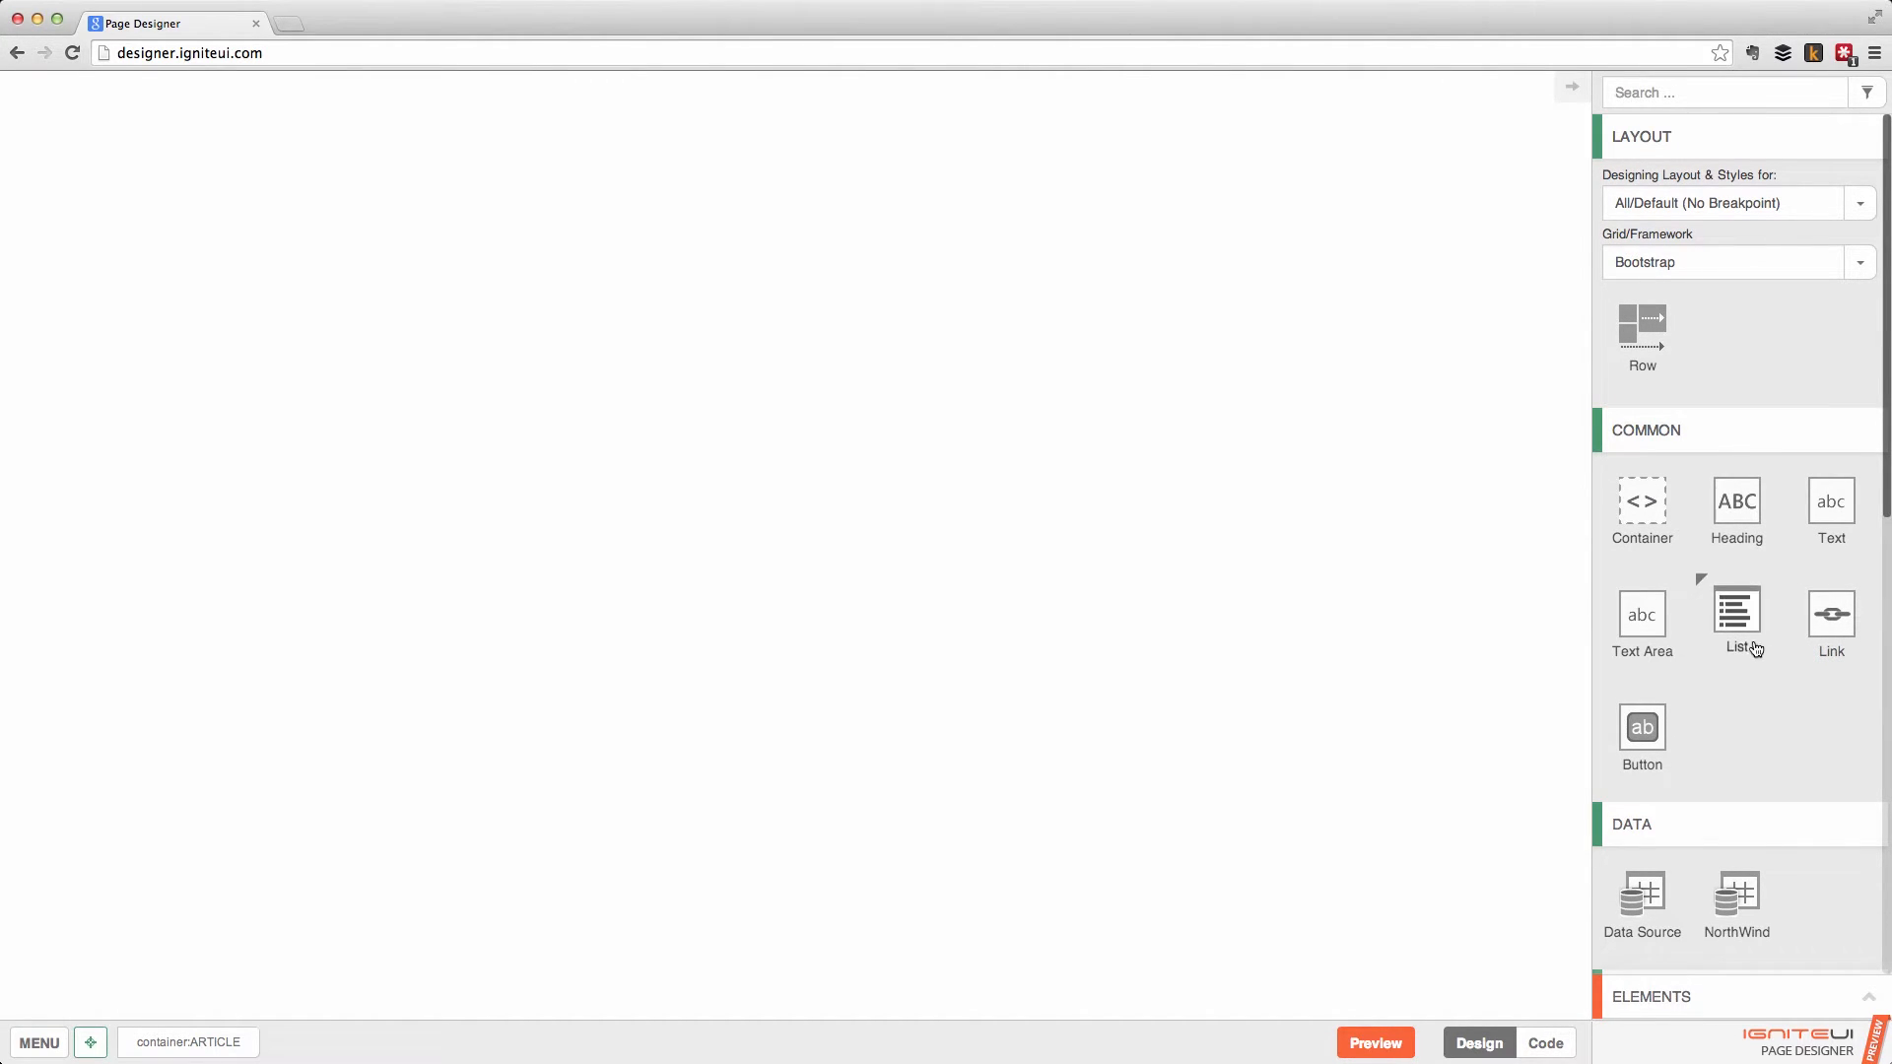
scroll(1700, 582, down, 7)
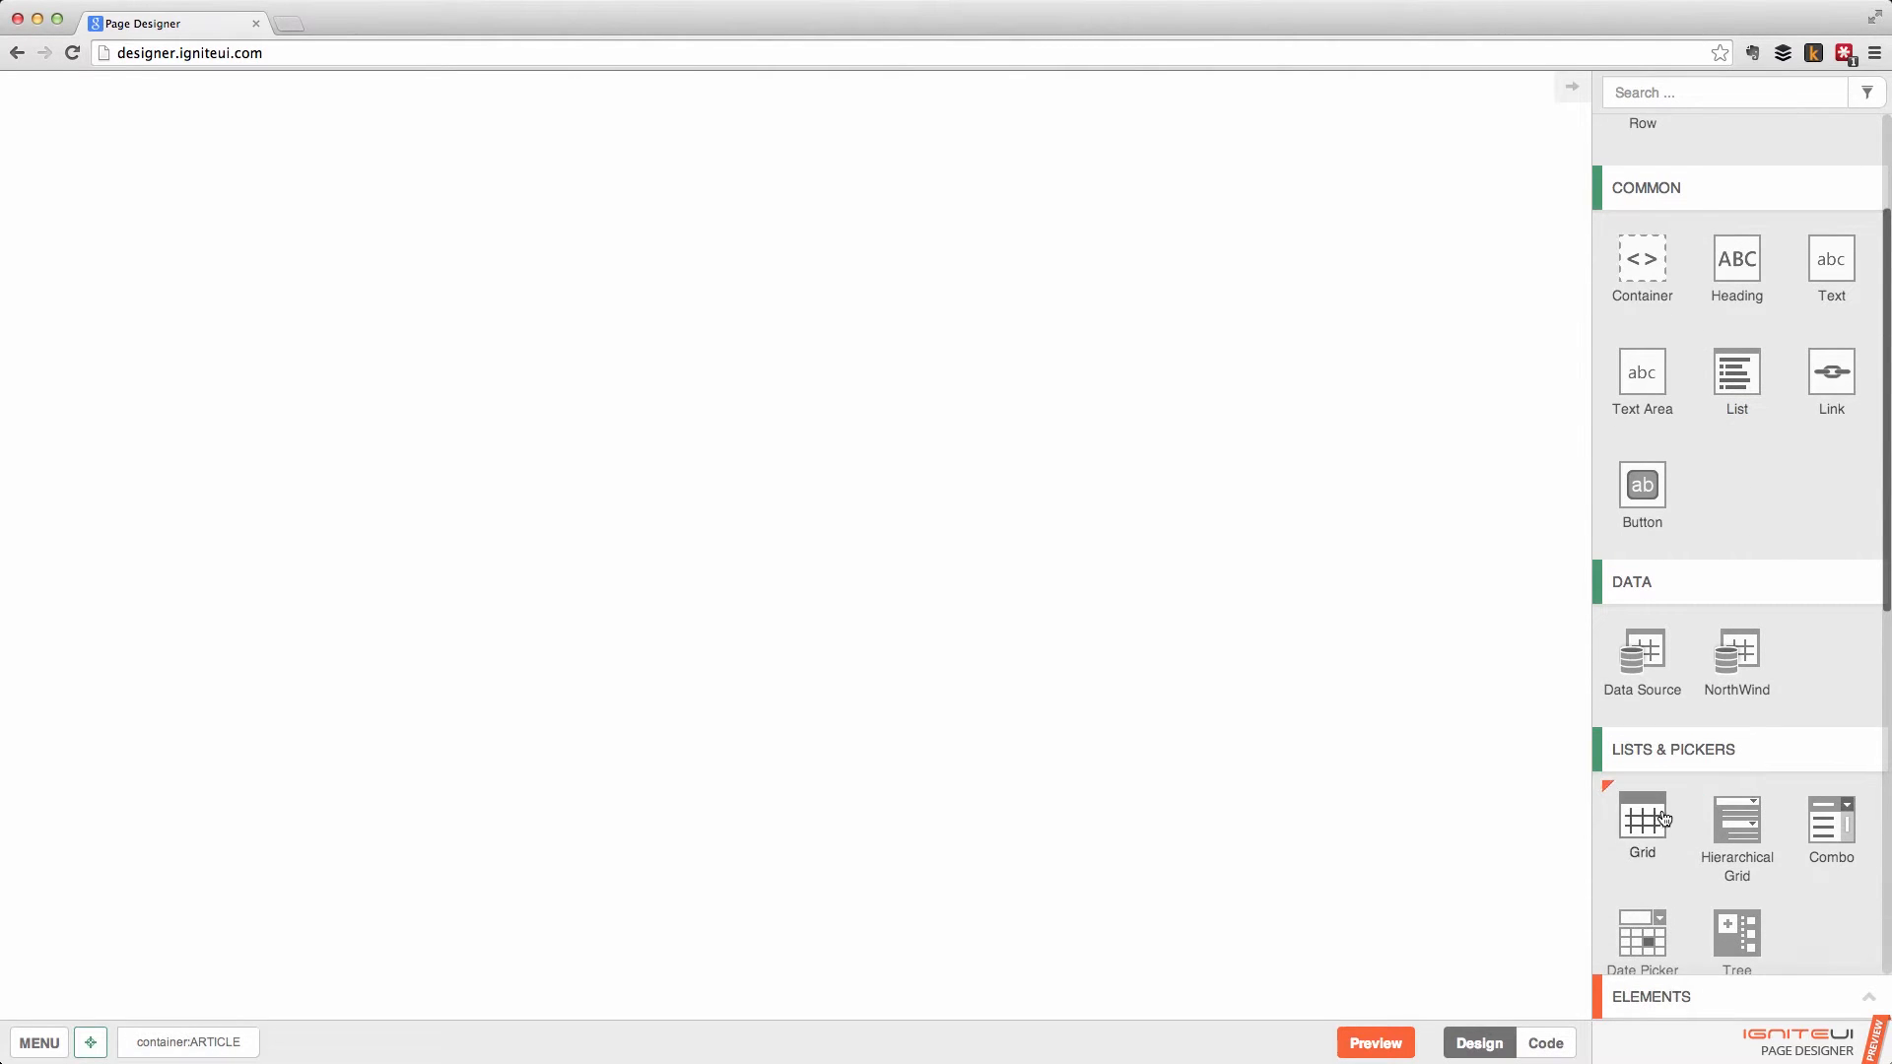
scroll(1642, 808, down, 2)
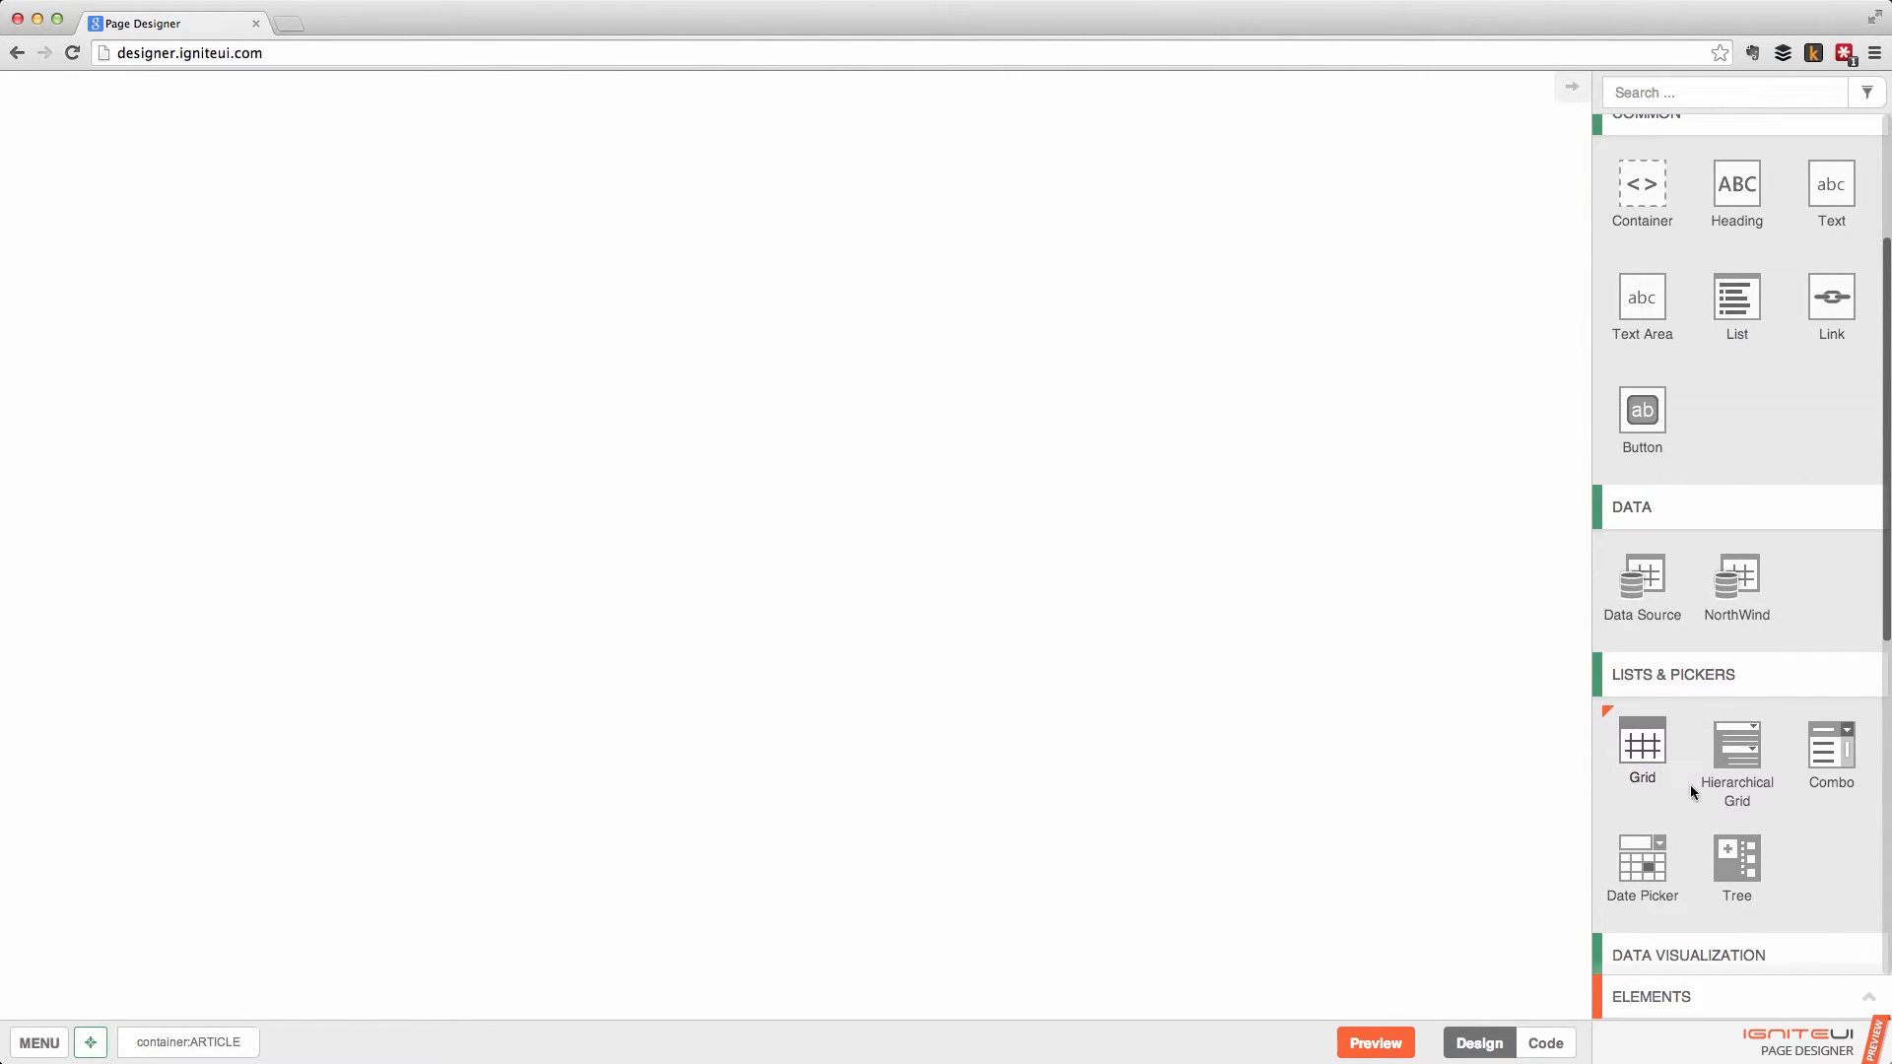
scroll(1693, 797, down, 2)
scroll(1700, 798, down, 4)
scroll(1700, 794, up, 15)
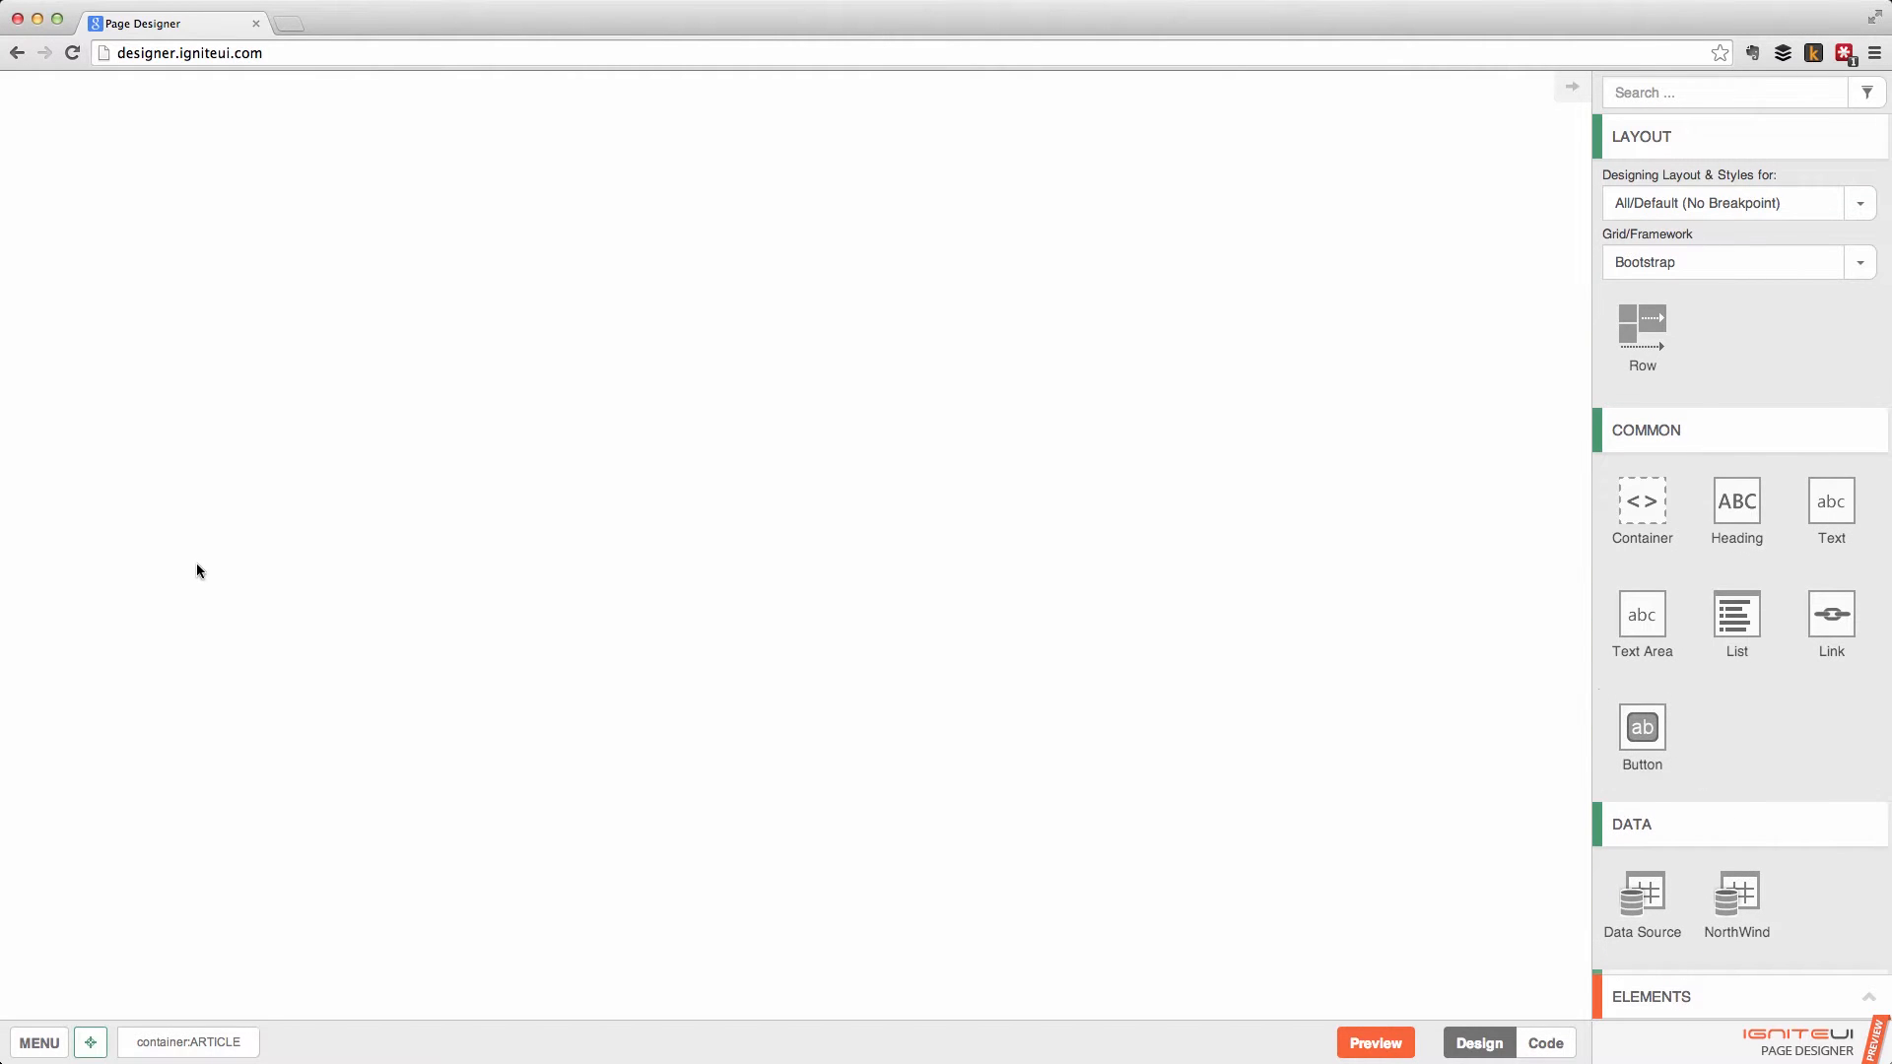
Open the designer's System Requirements page and review the General Requirements, including the Patience note.
click(41, 1051)
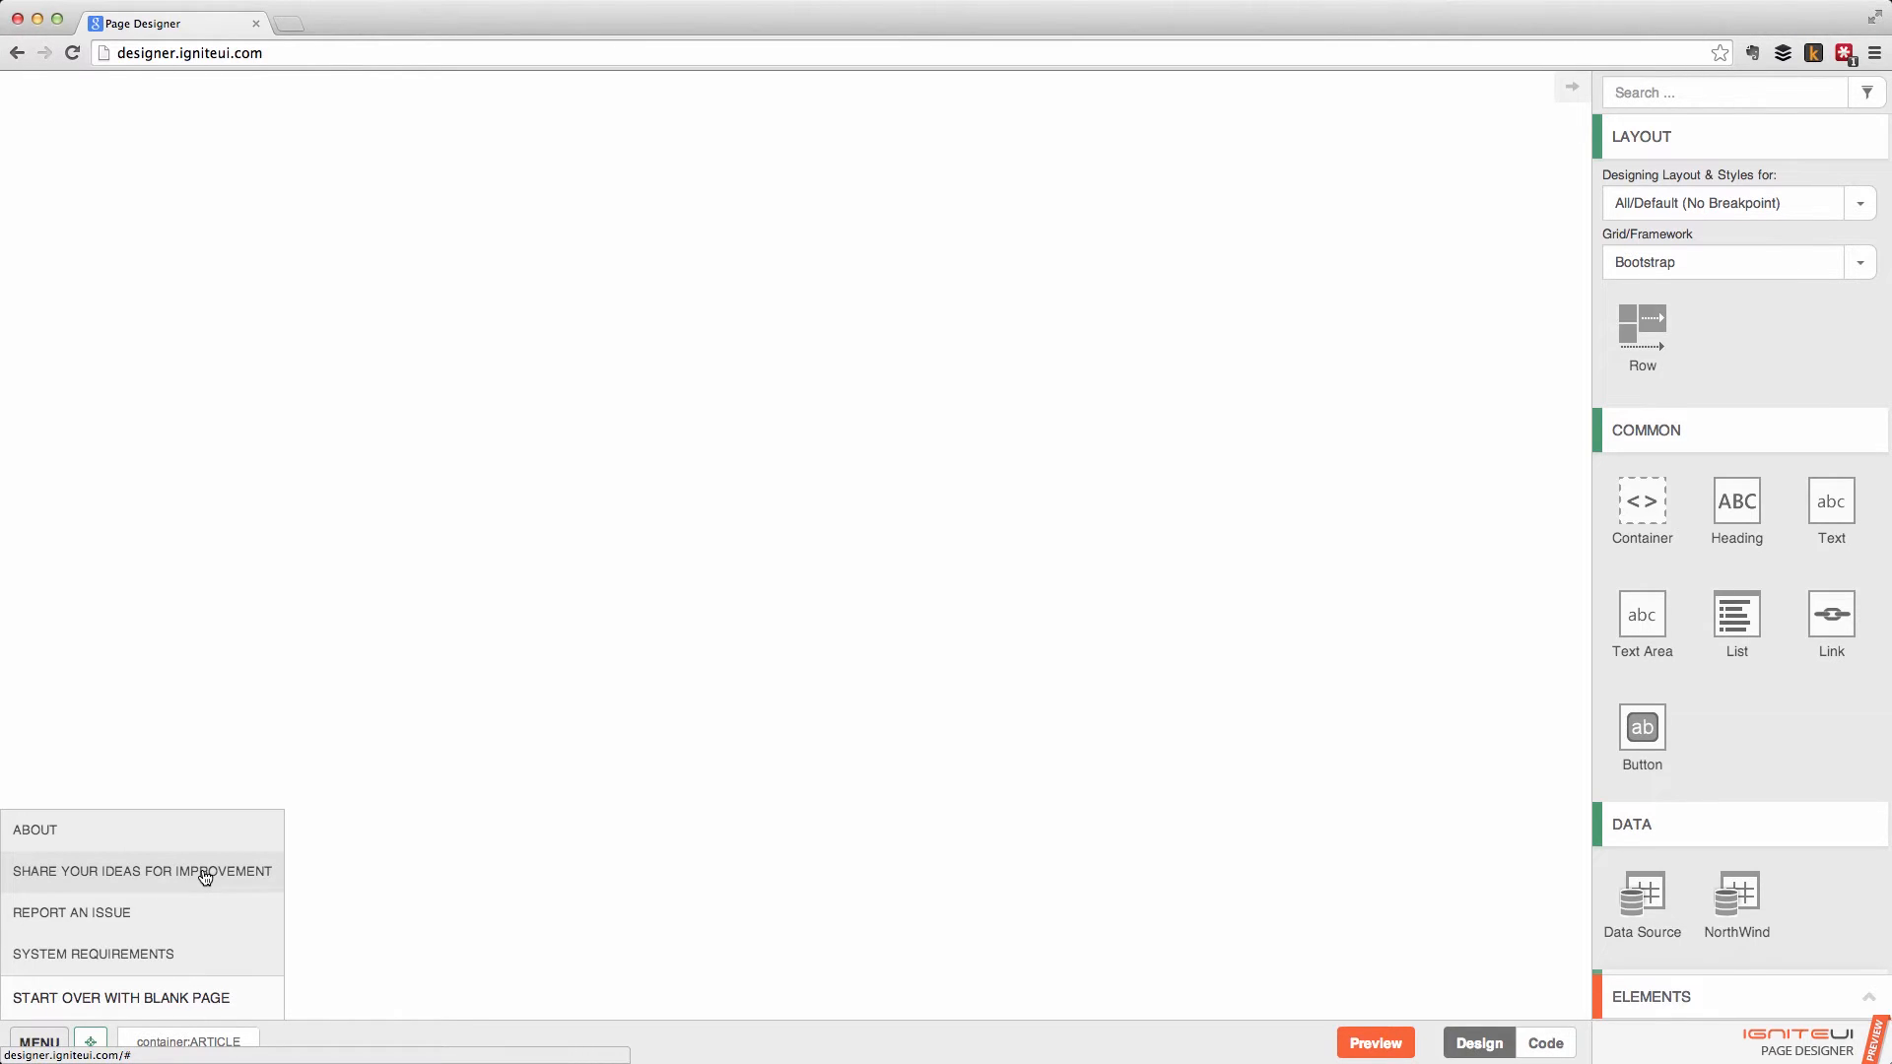
click(139, 954)
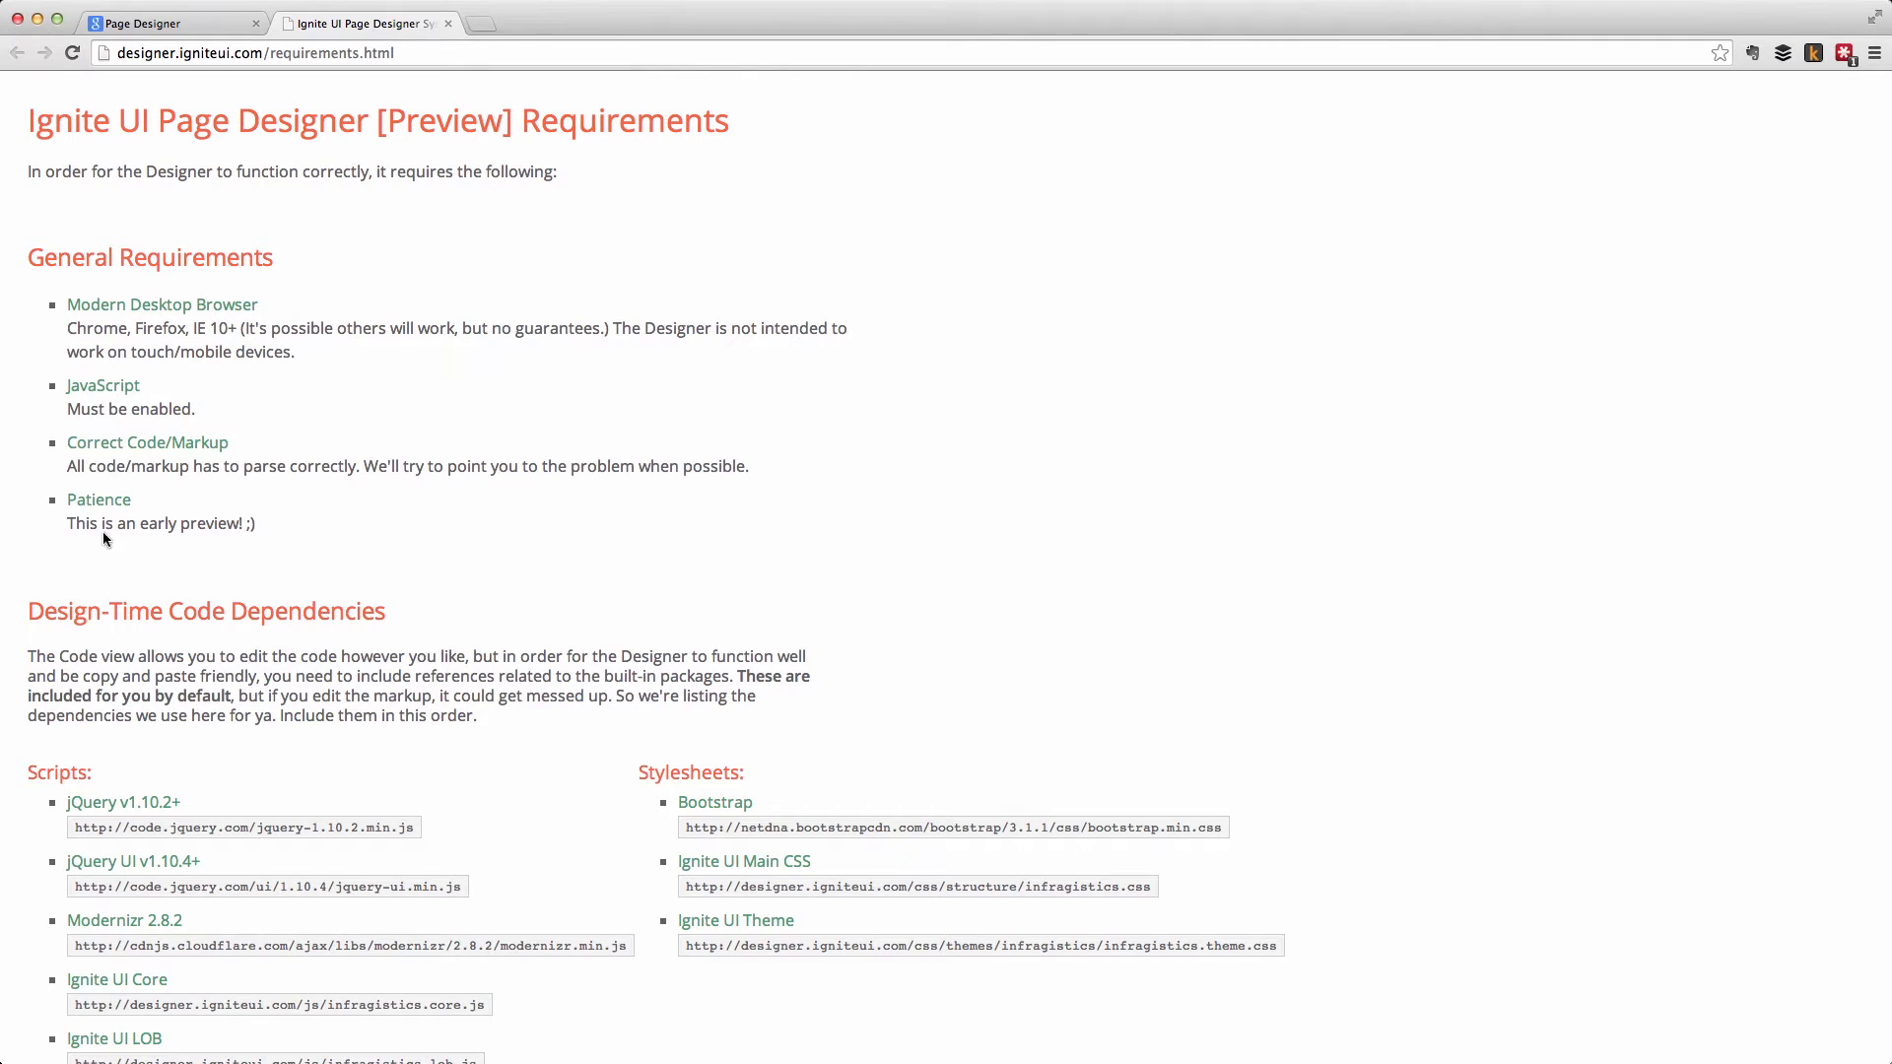
drag(263, 523, 40, 526)
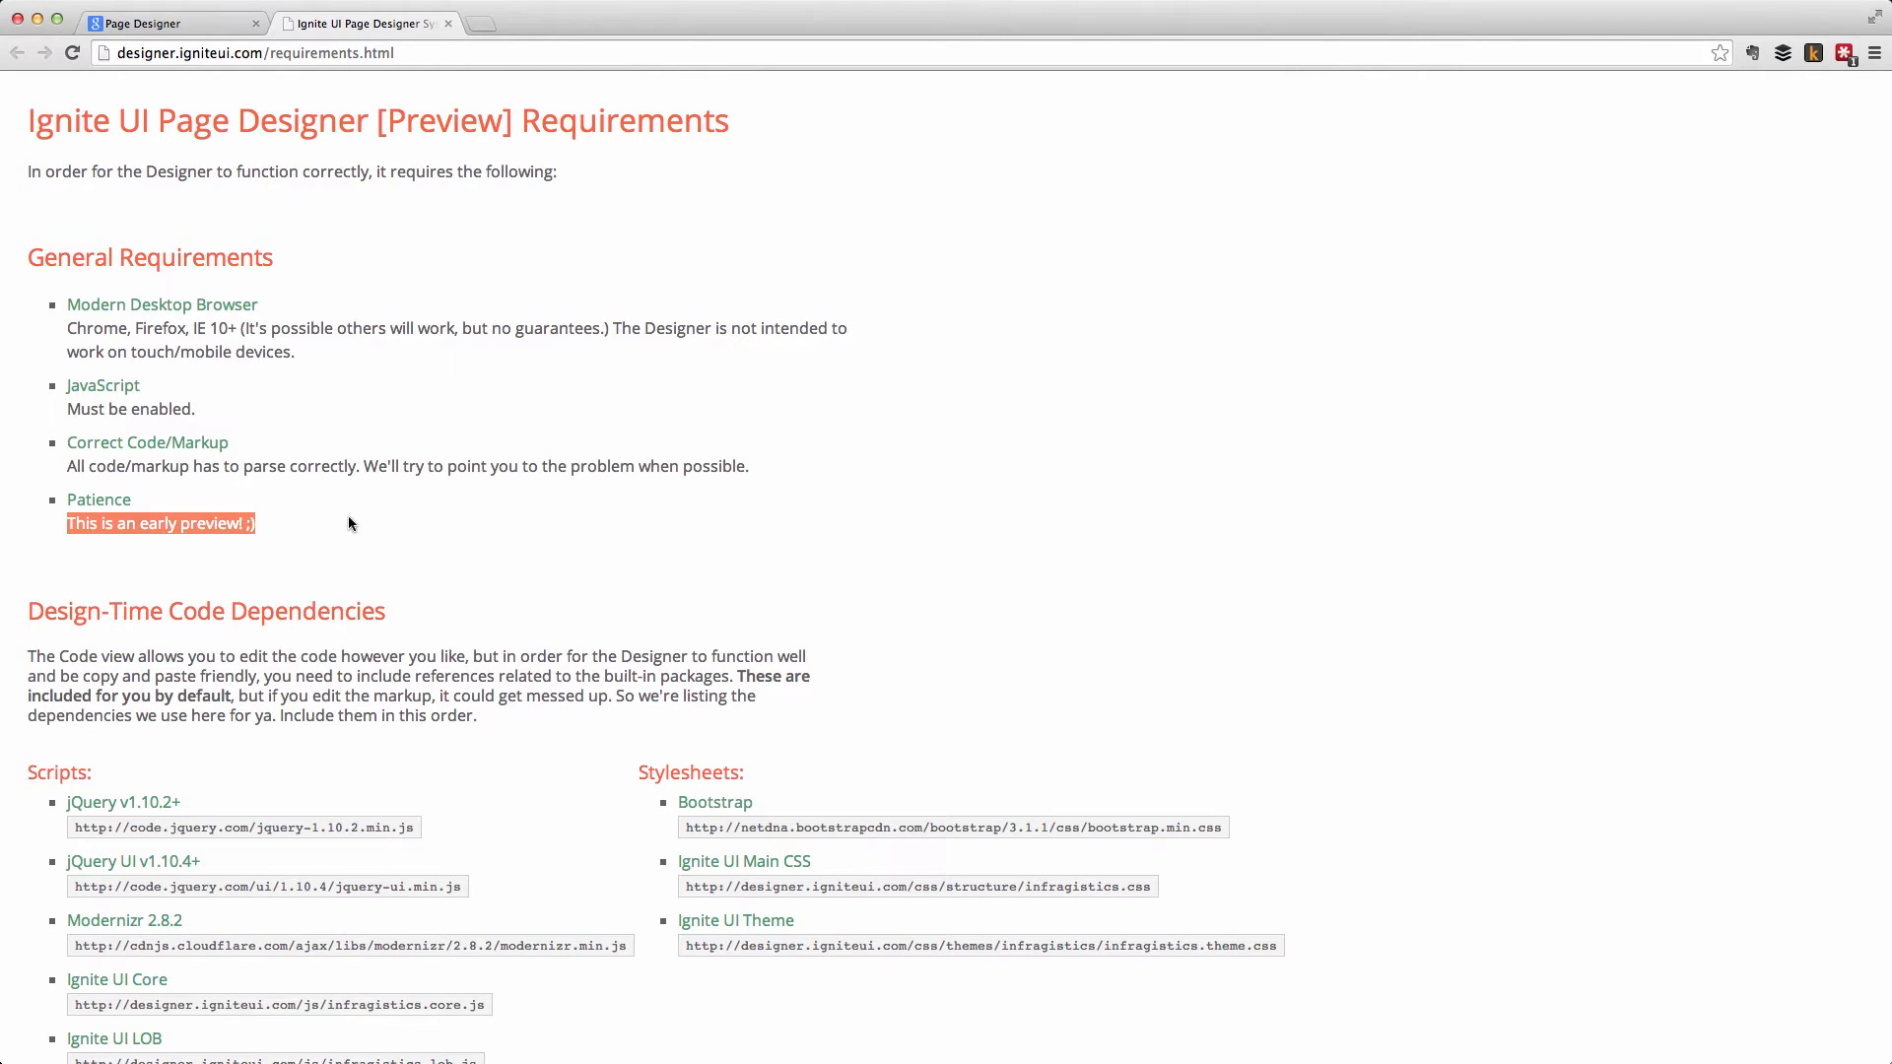
click(441, 552)
Read the design-time script and stylesheet dependencies, the copy-and-paste references, and the section on Ignite UI being a commercial library.
scroll(440, 545, down, 10)
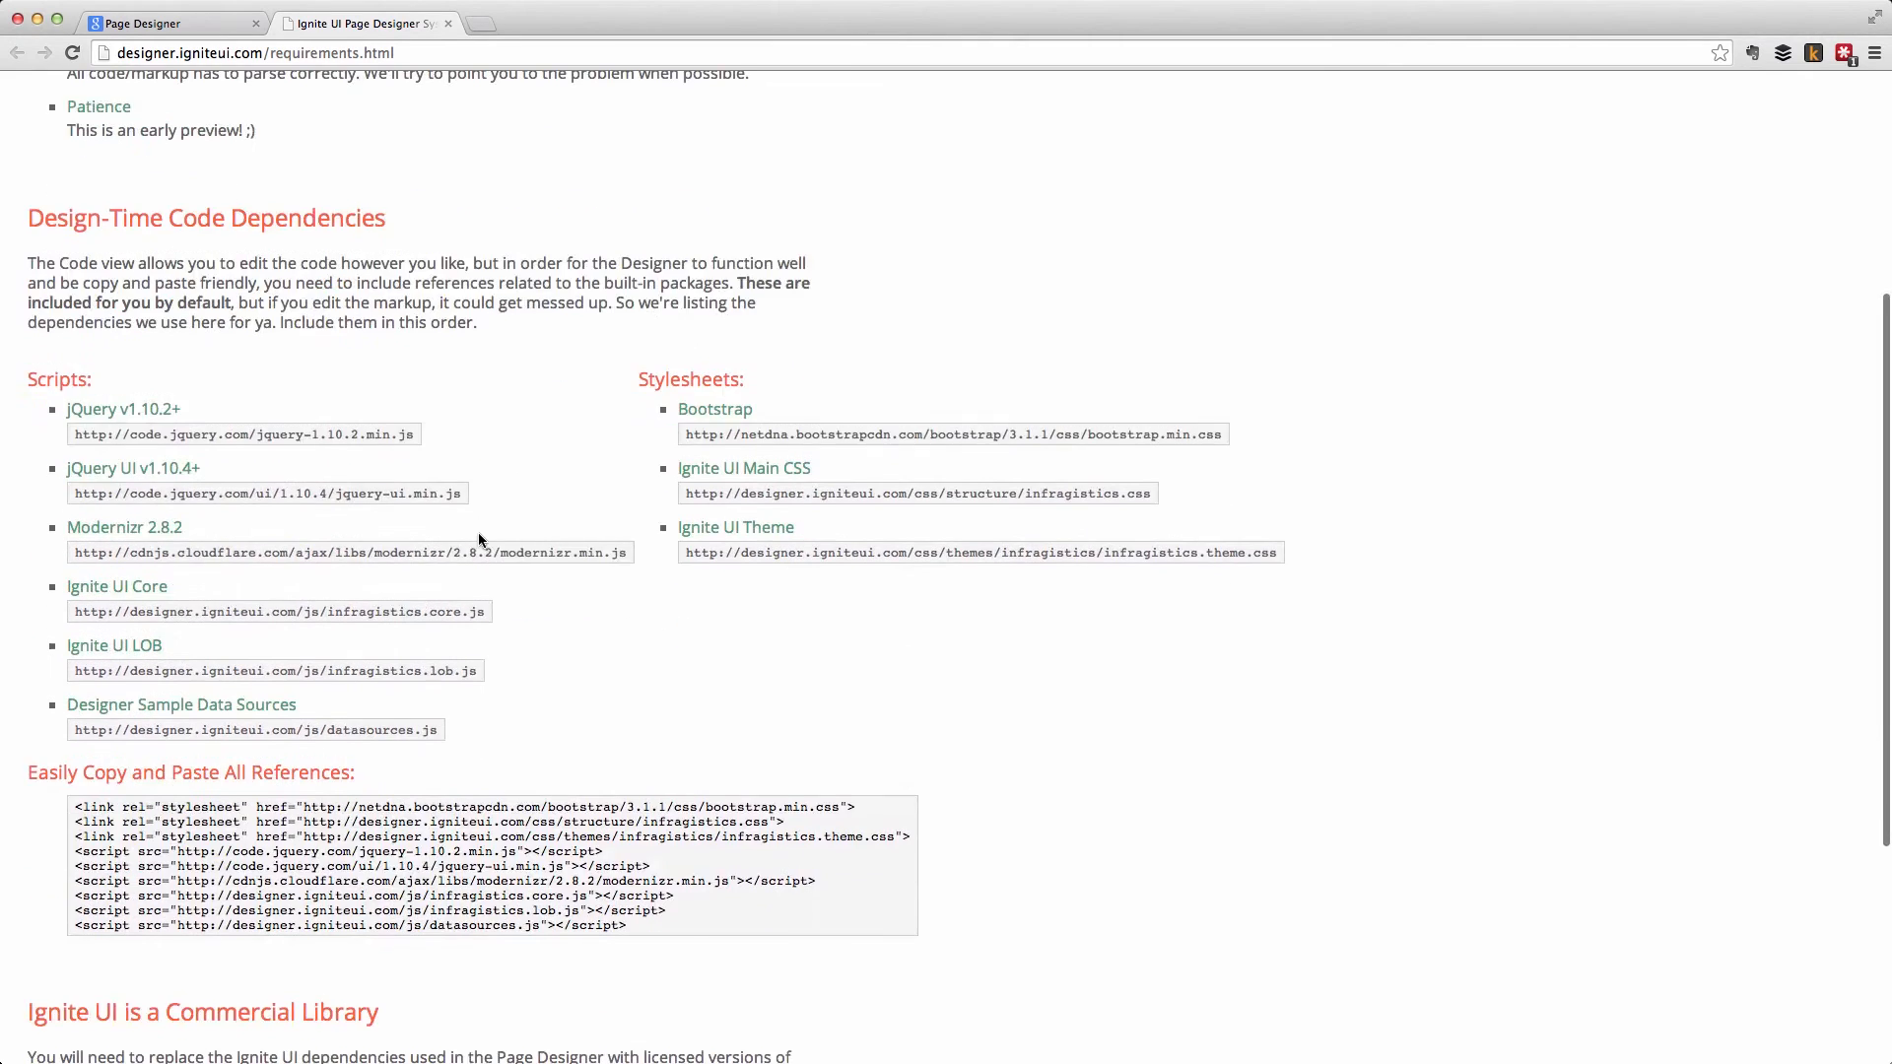
scroll(511, 483, up, 5)
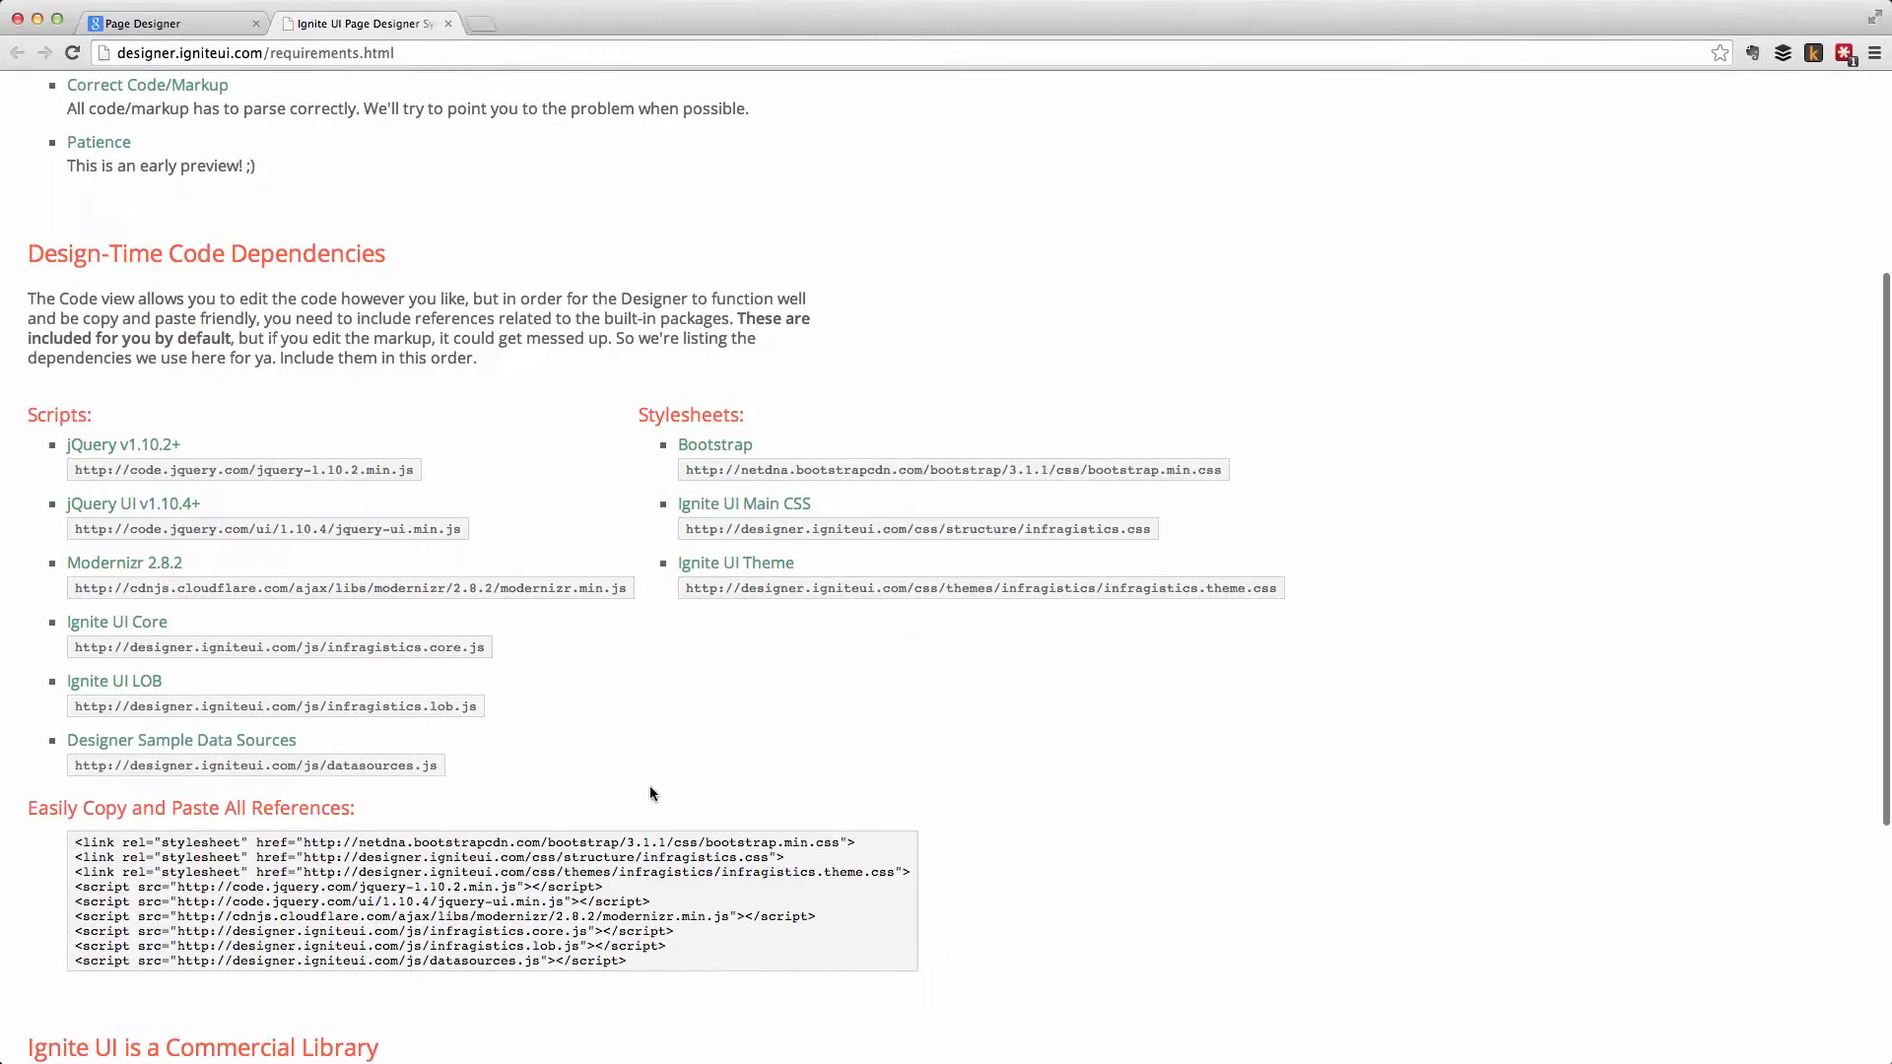
scroll(941, 804, down, 3)
scroll(948, 800, down, 2)
scroll(948, 800, up, 7)
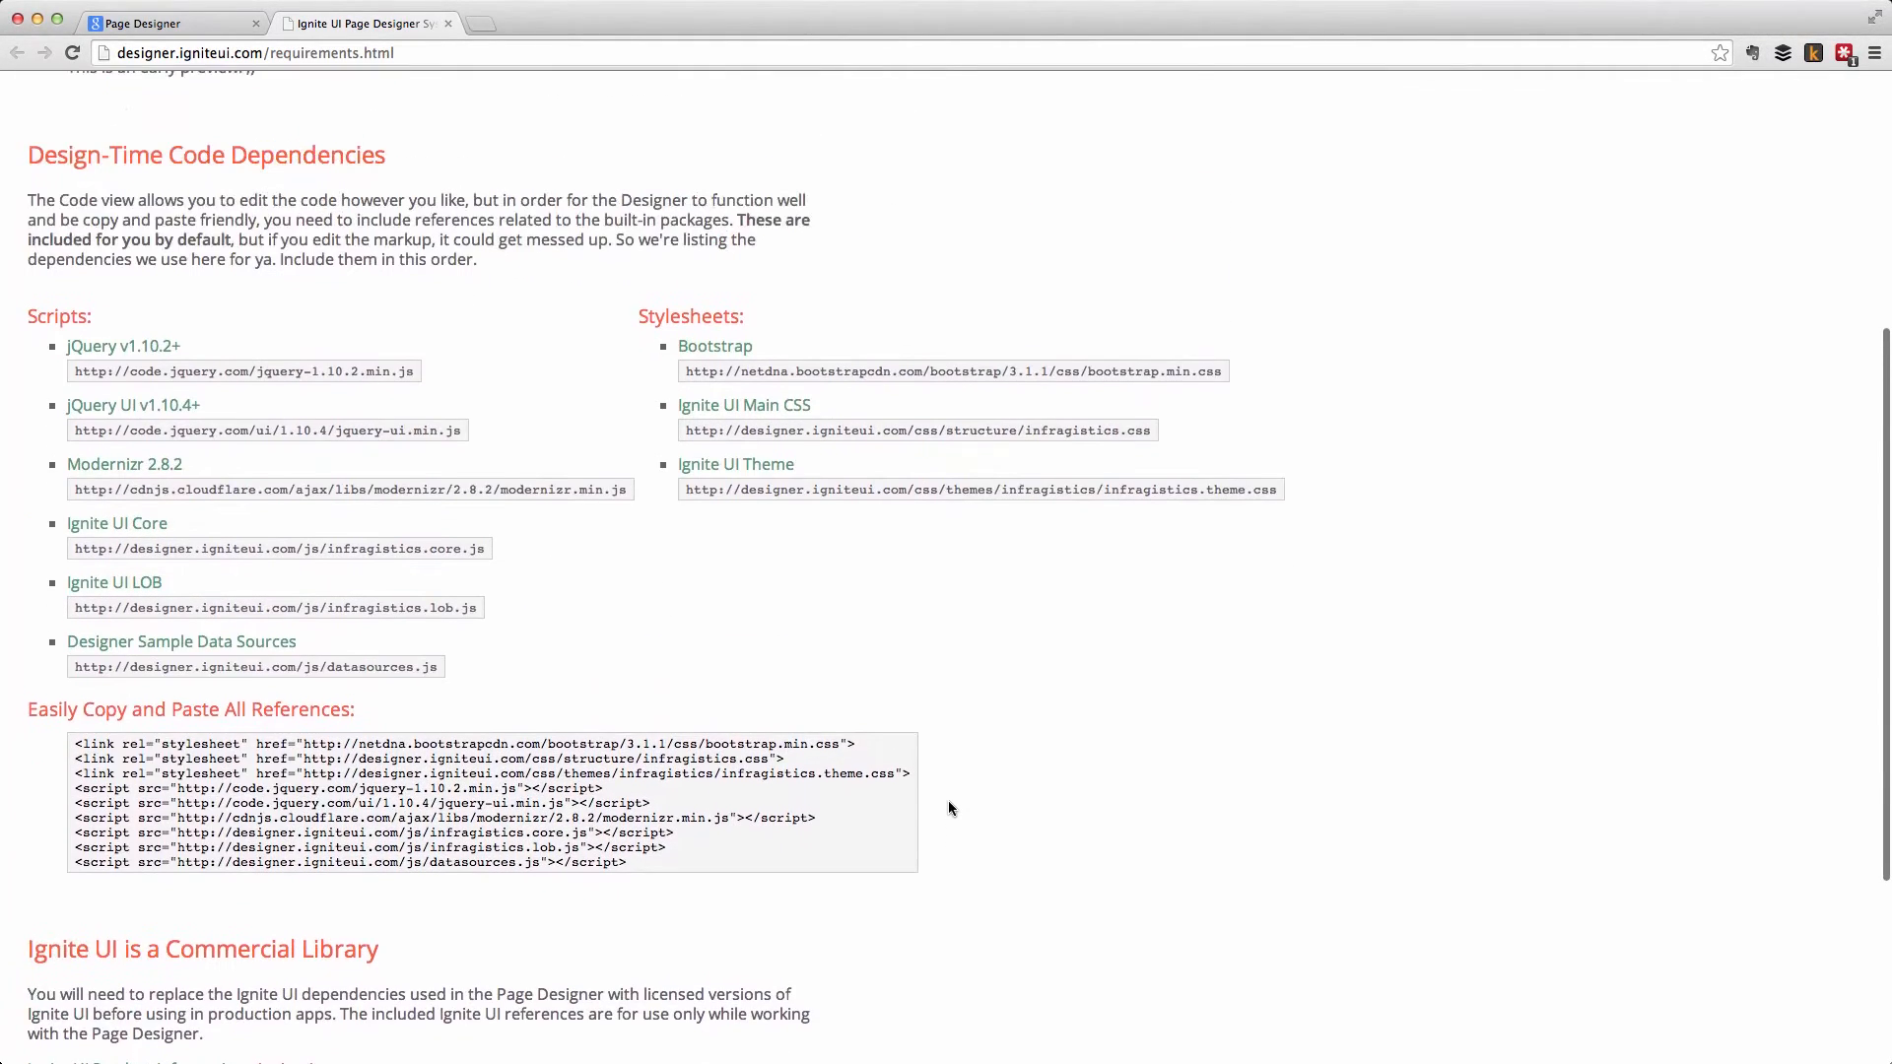
scroll(722, 829, down, 10)
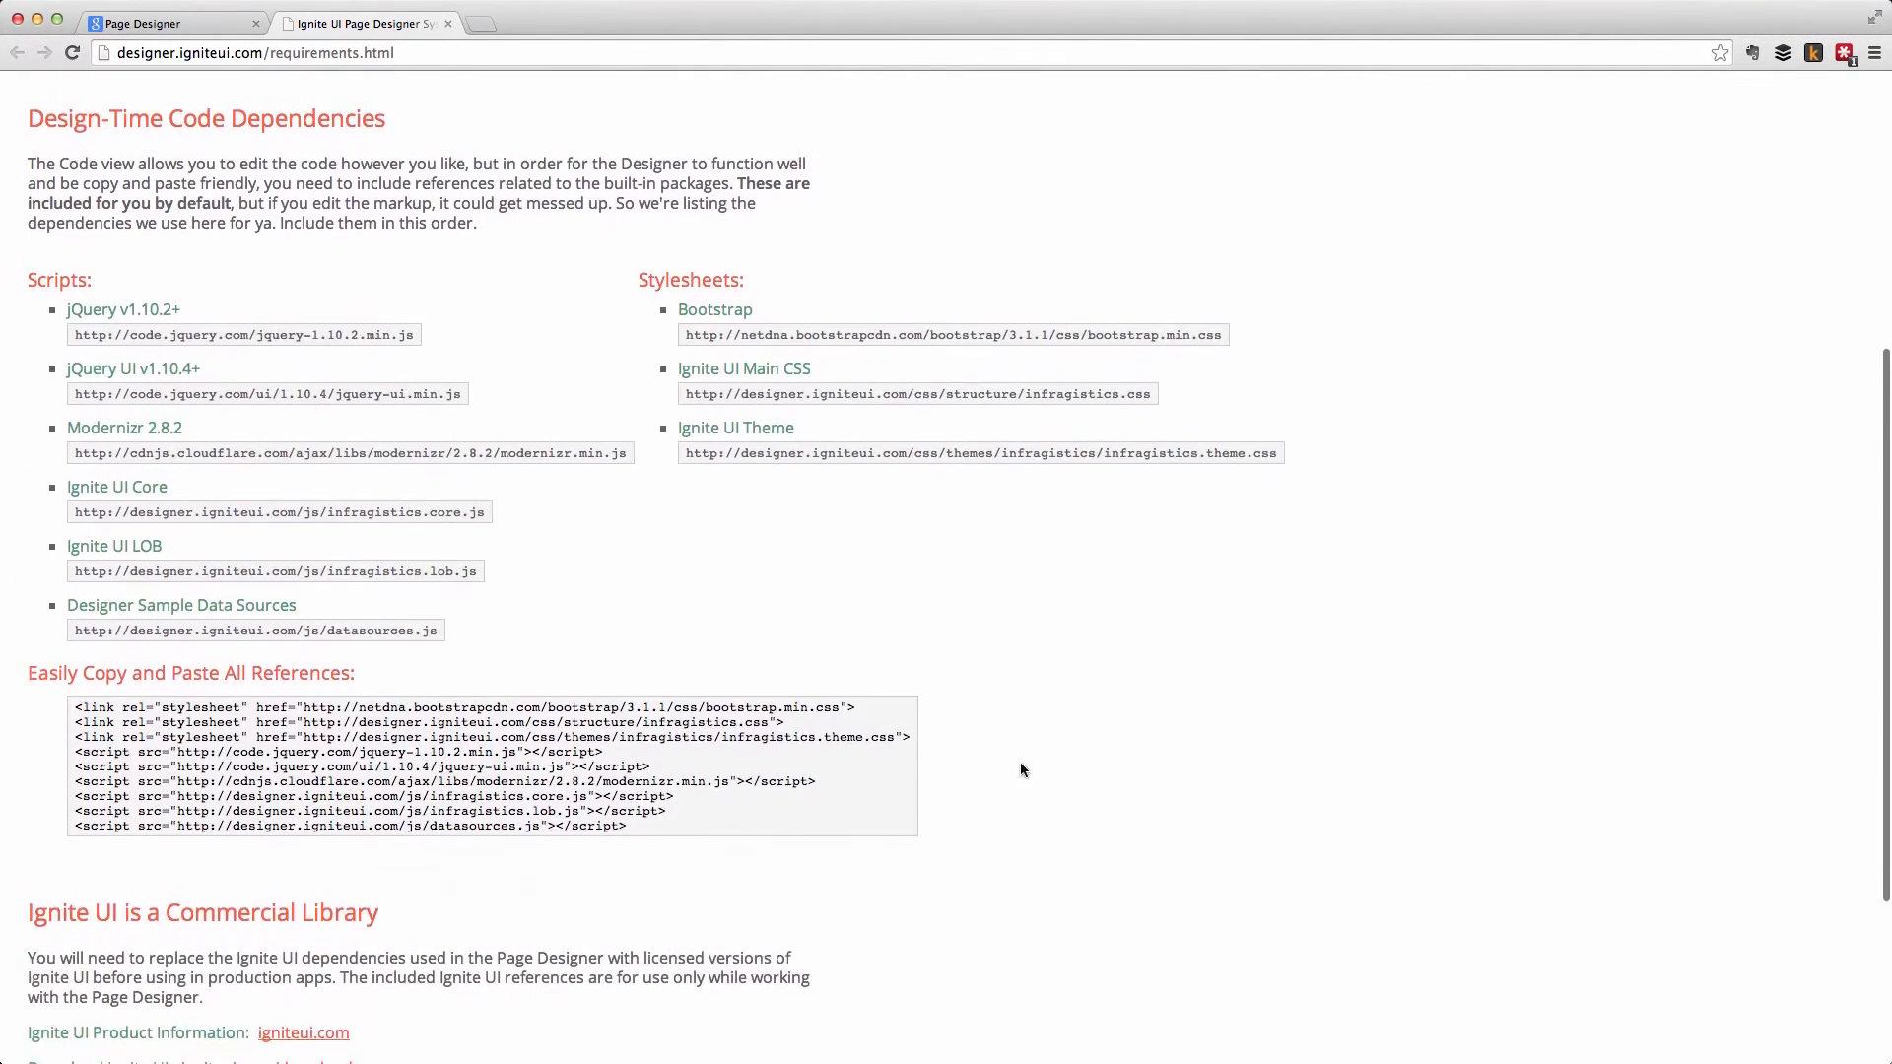
scroll(1088, 747, up, 6)
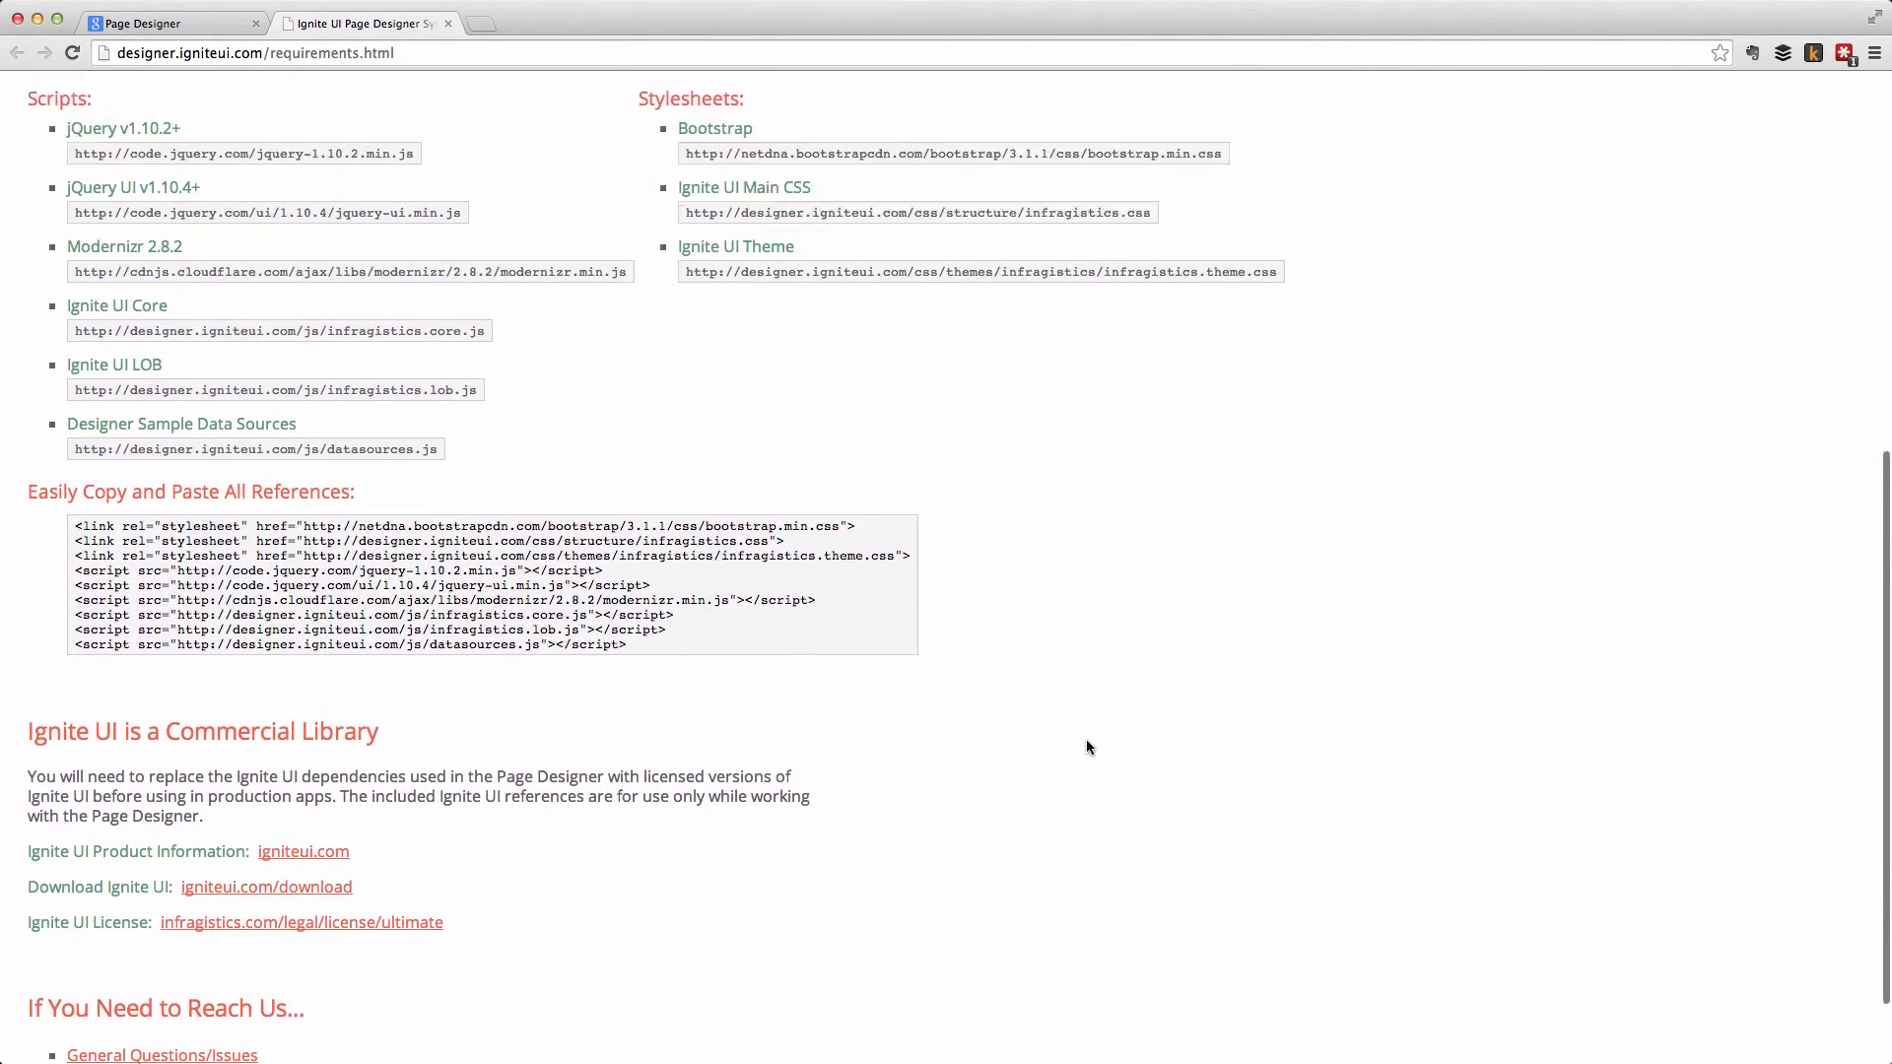
scroll(1088, 747, down, 4)
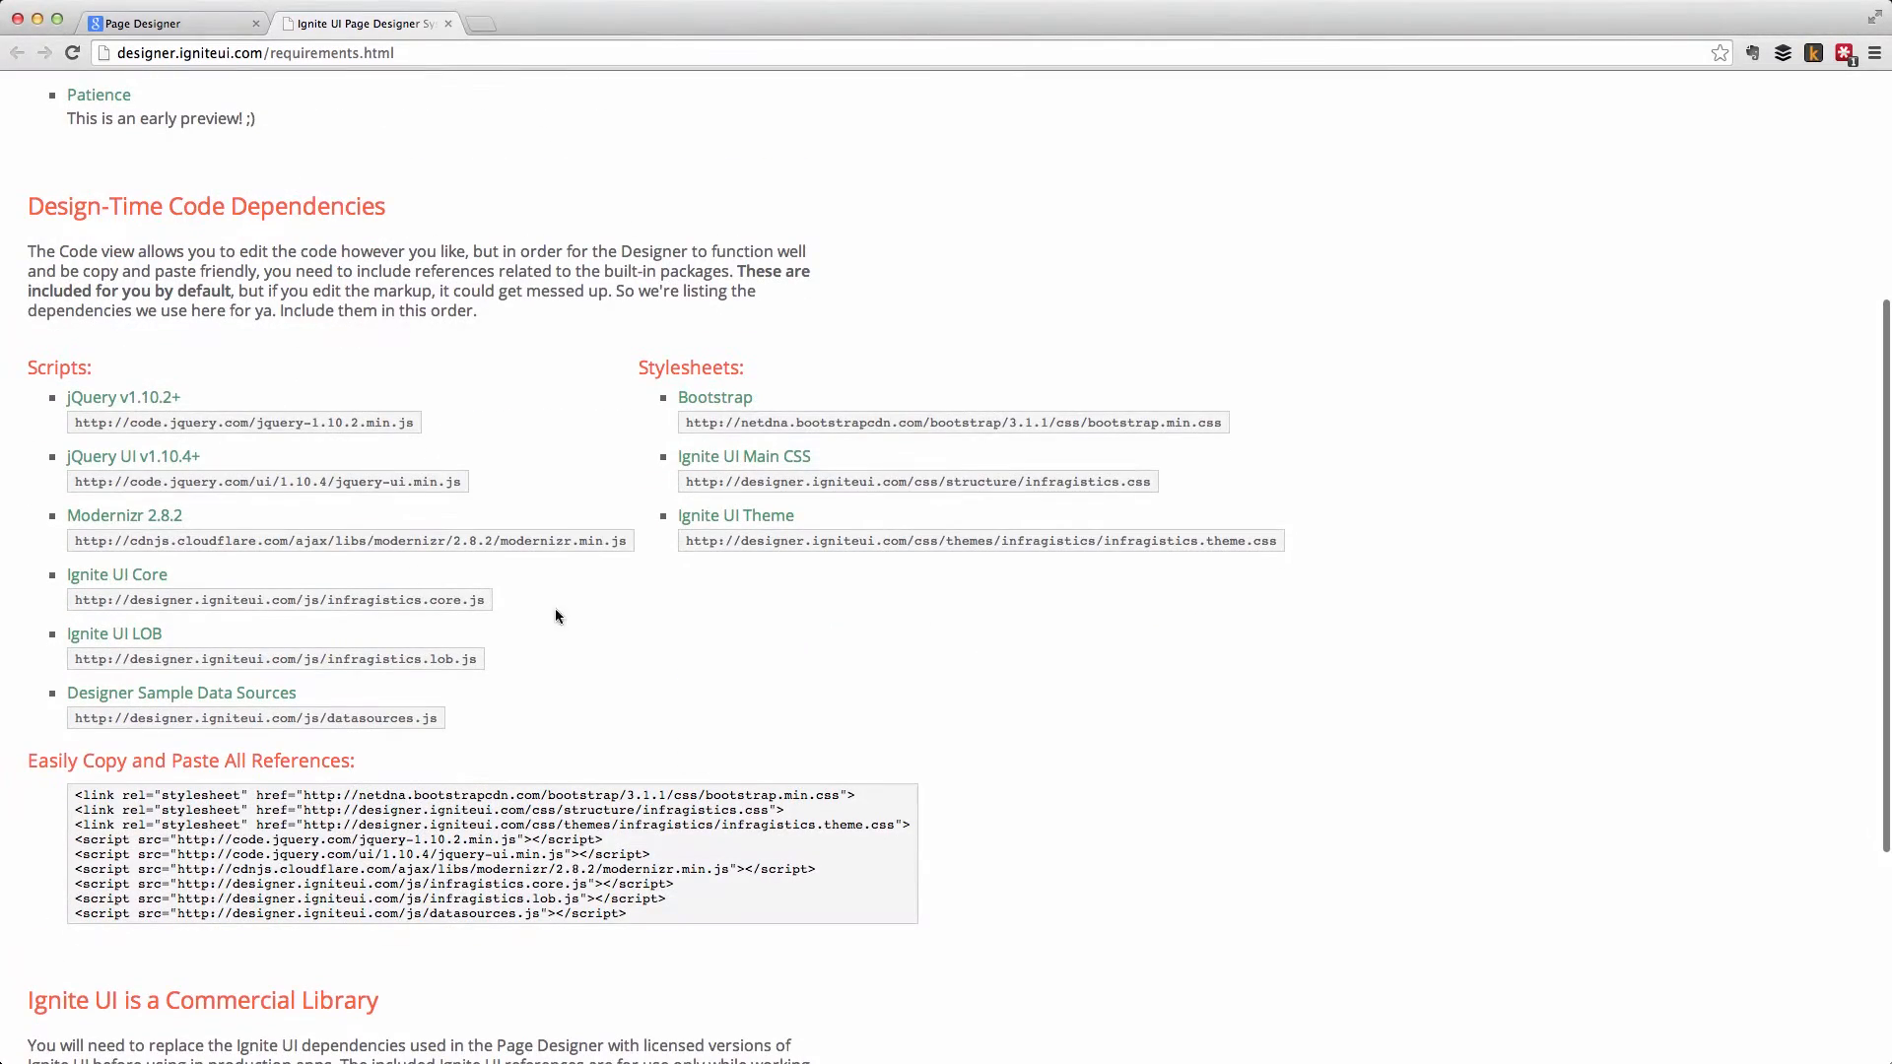
scroll(754, 643, down, 5)
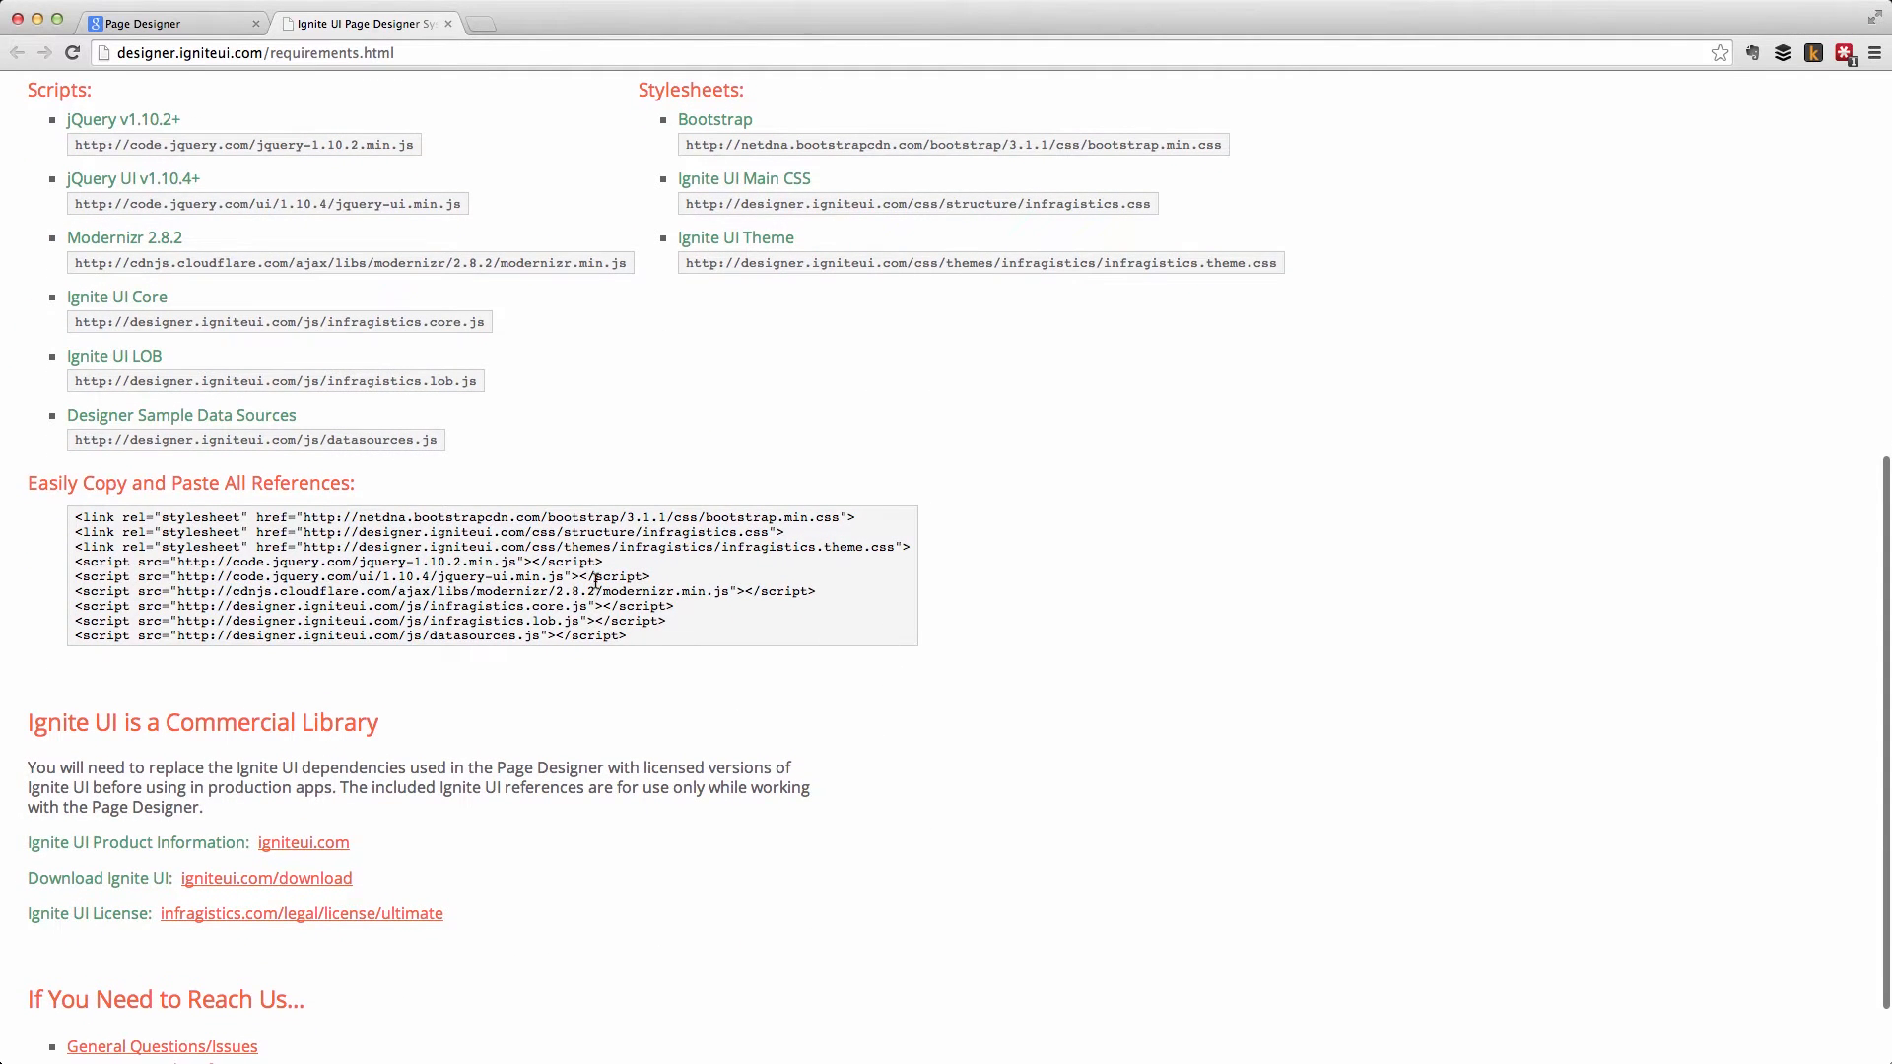
scroll(819, 718, down, 1)
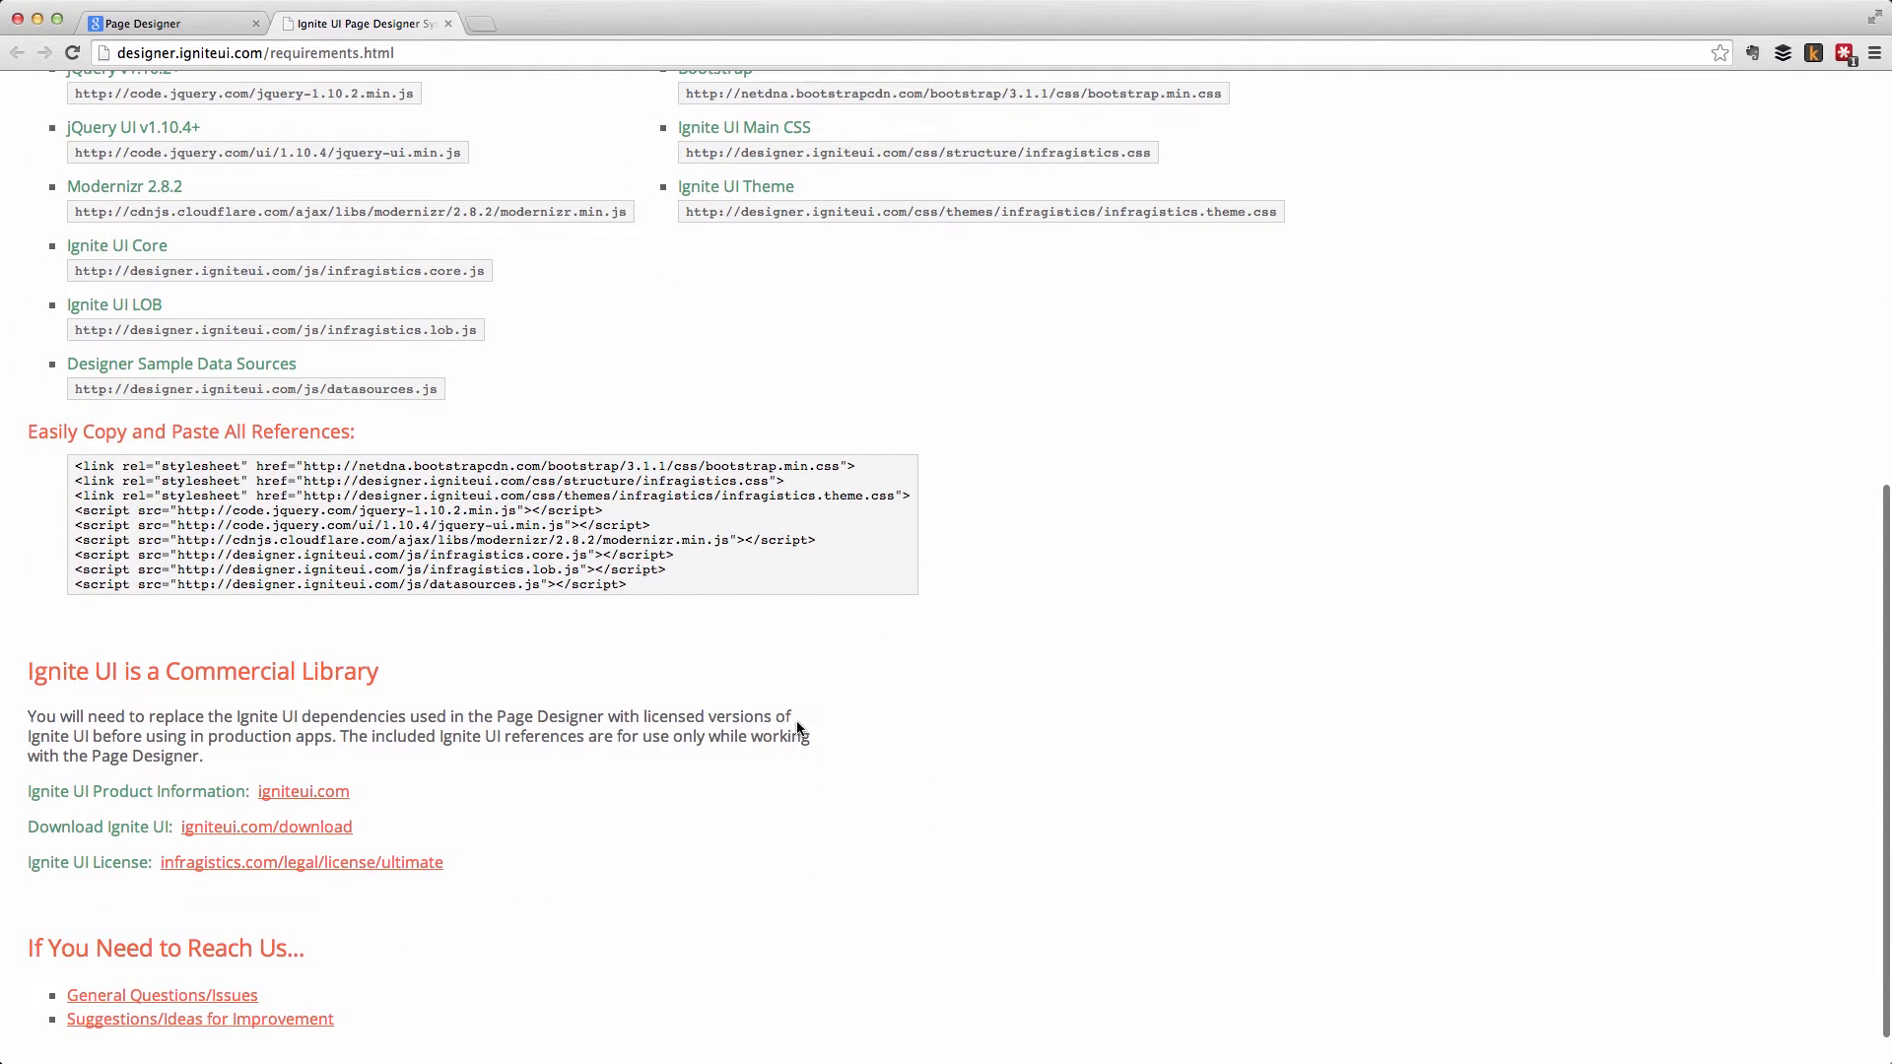
scroll(526, 721, down, 1)
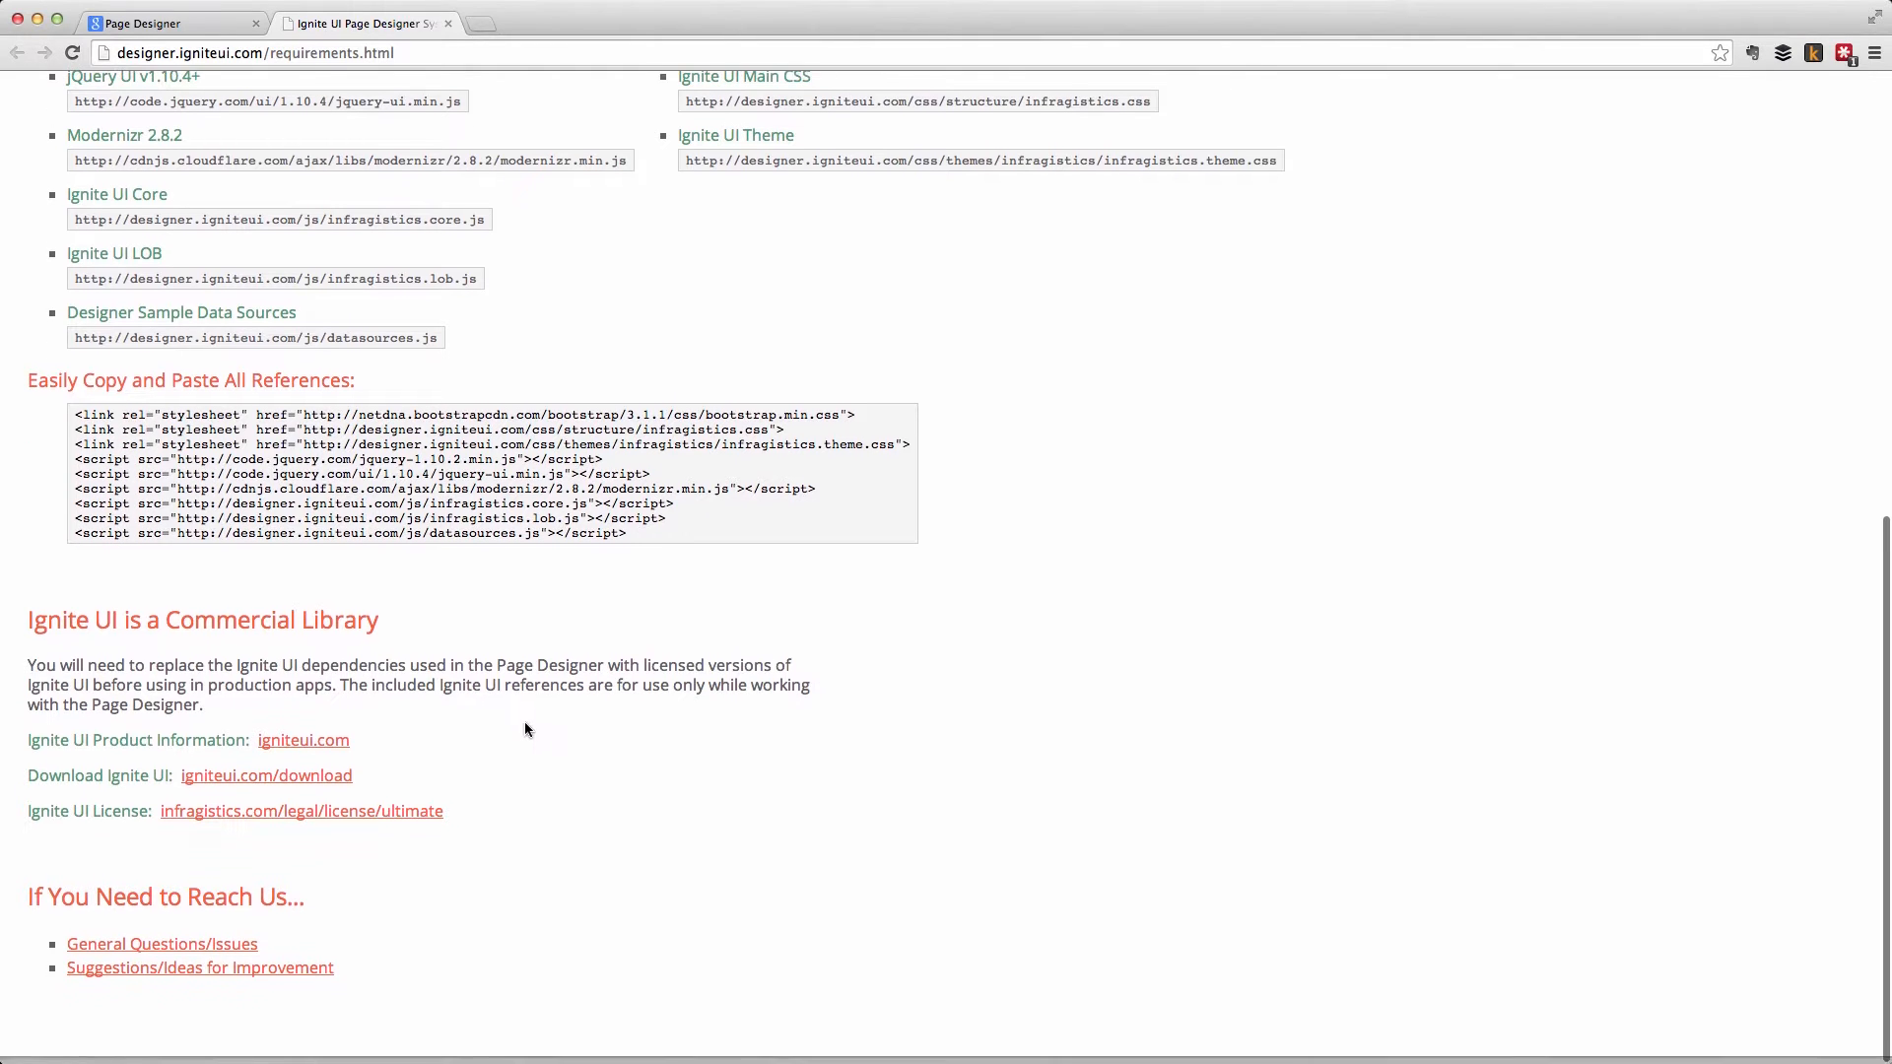
drag(35, 627, 381, 631)
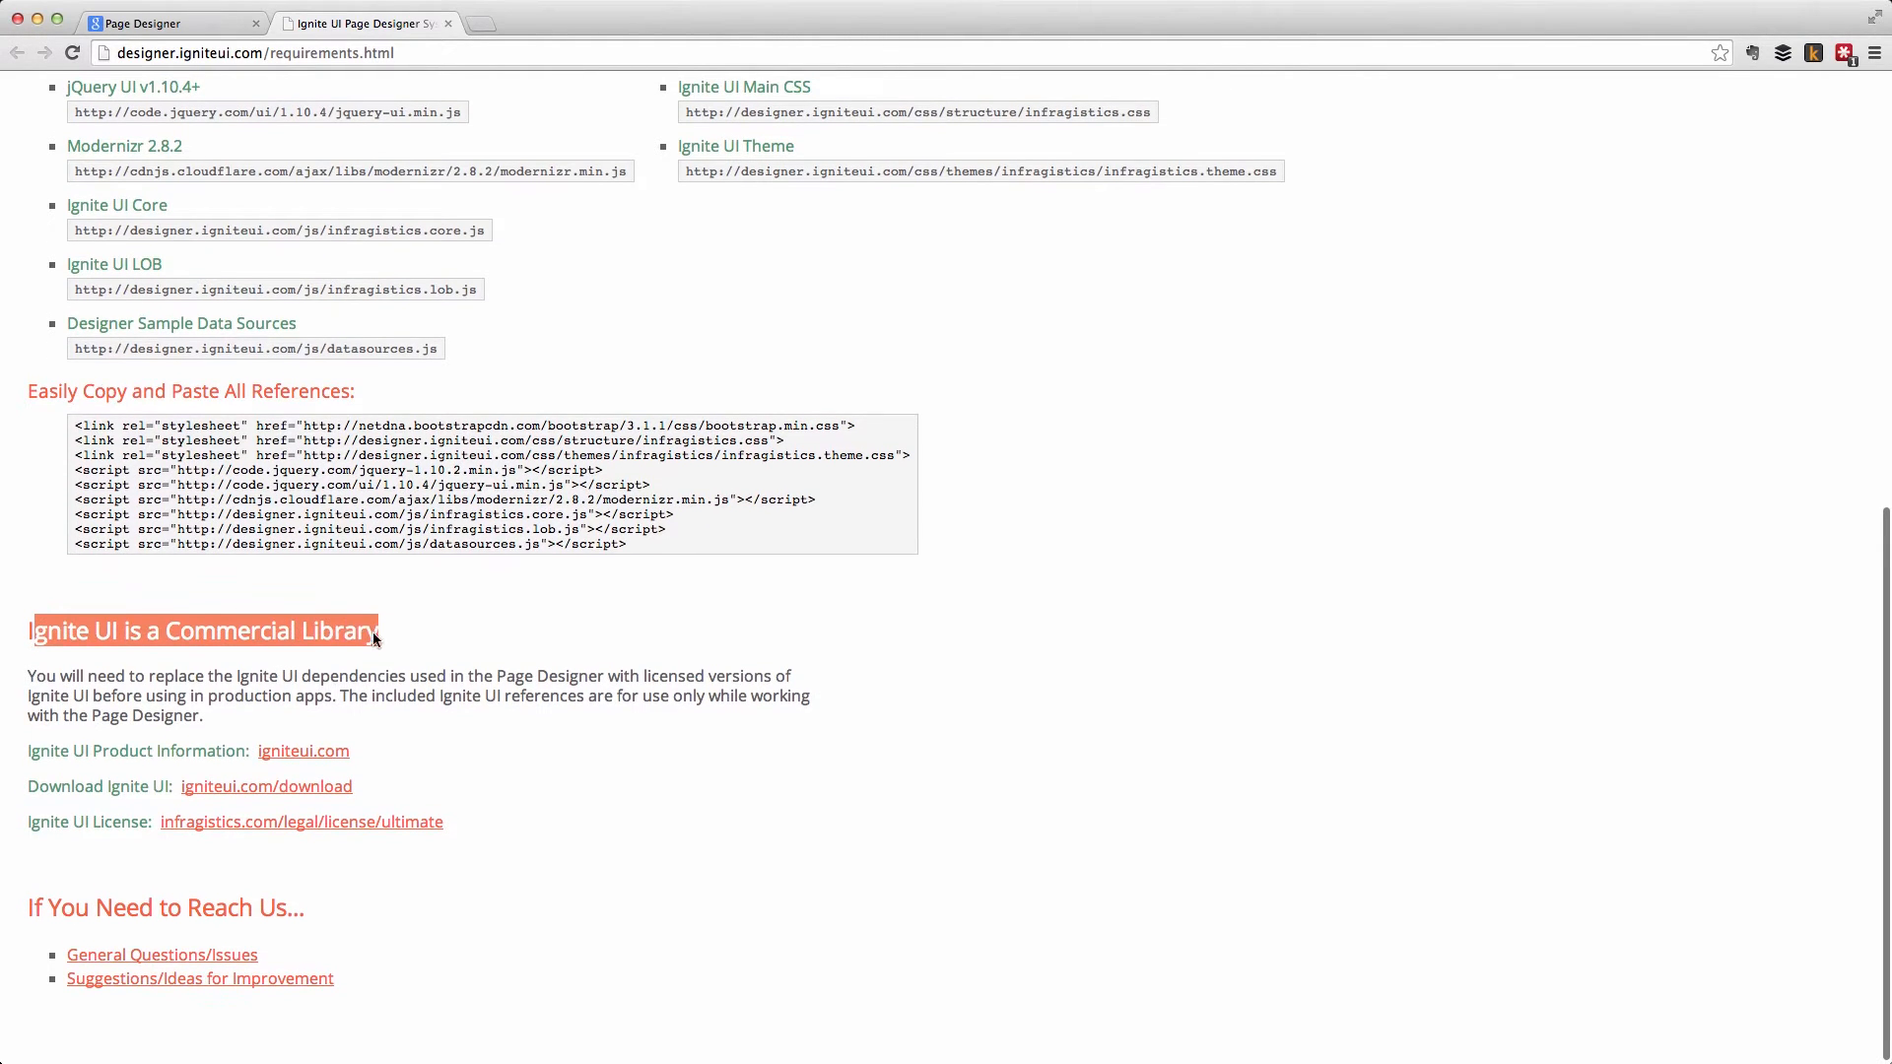
Close the requirements page and return to the Page Designer.
click(535, 720)
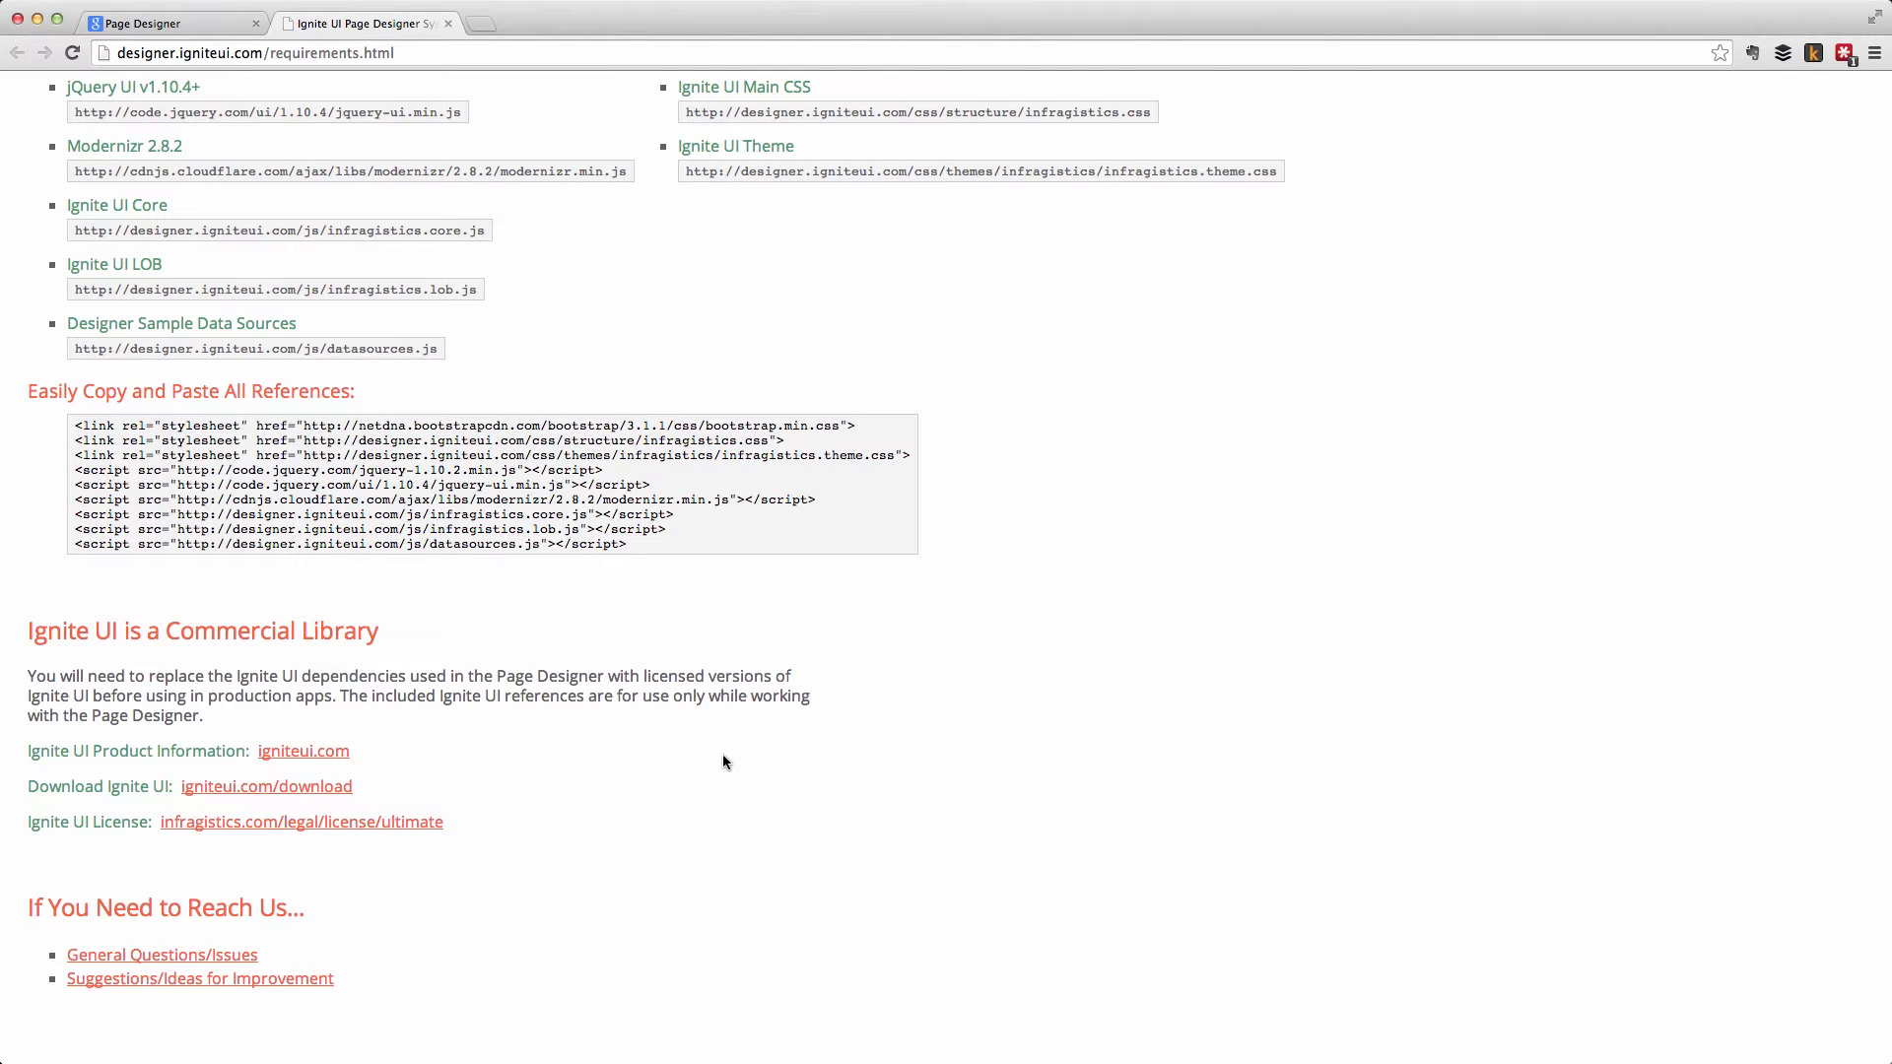
scroll(771, 748, up, 15)
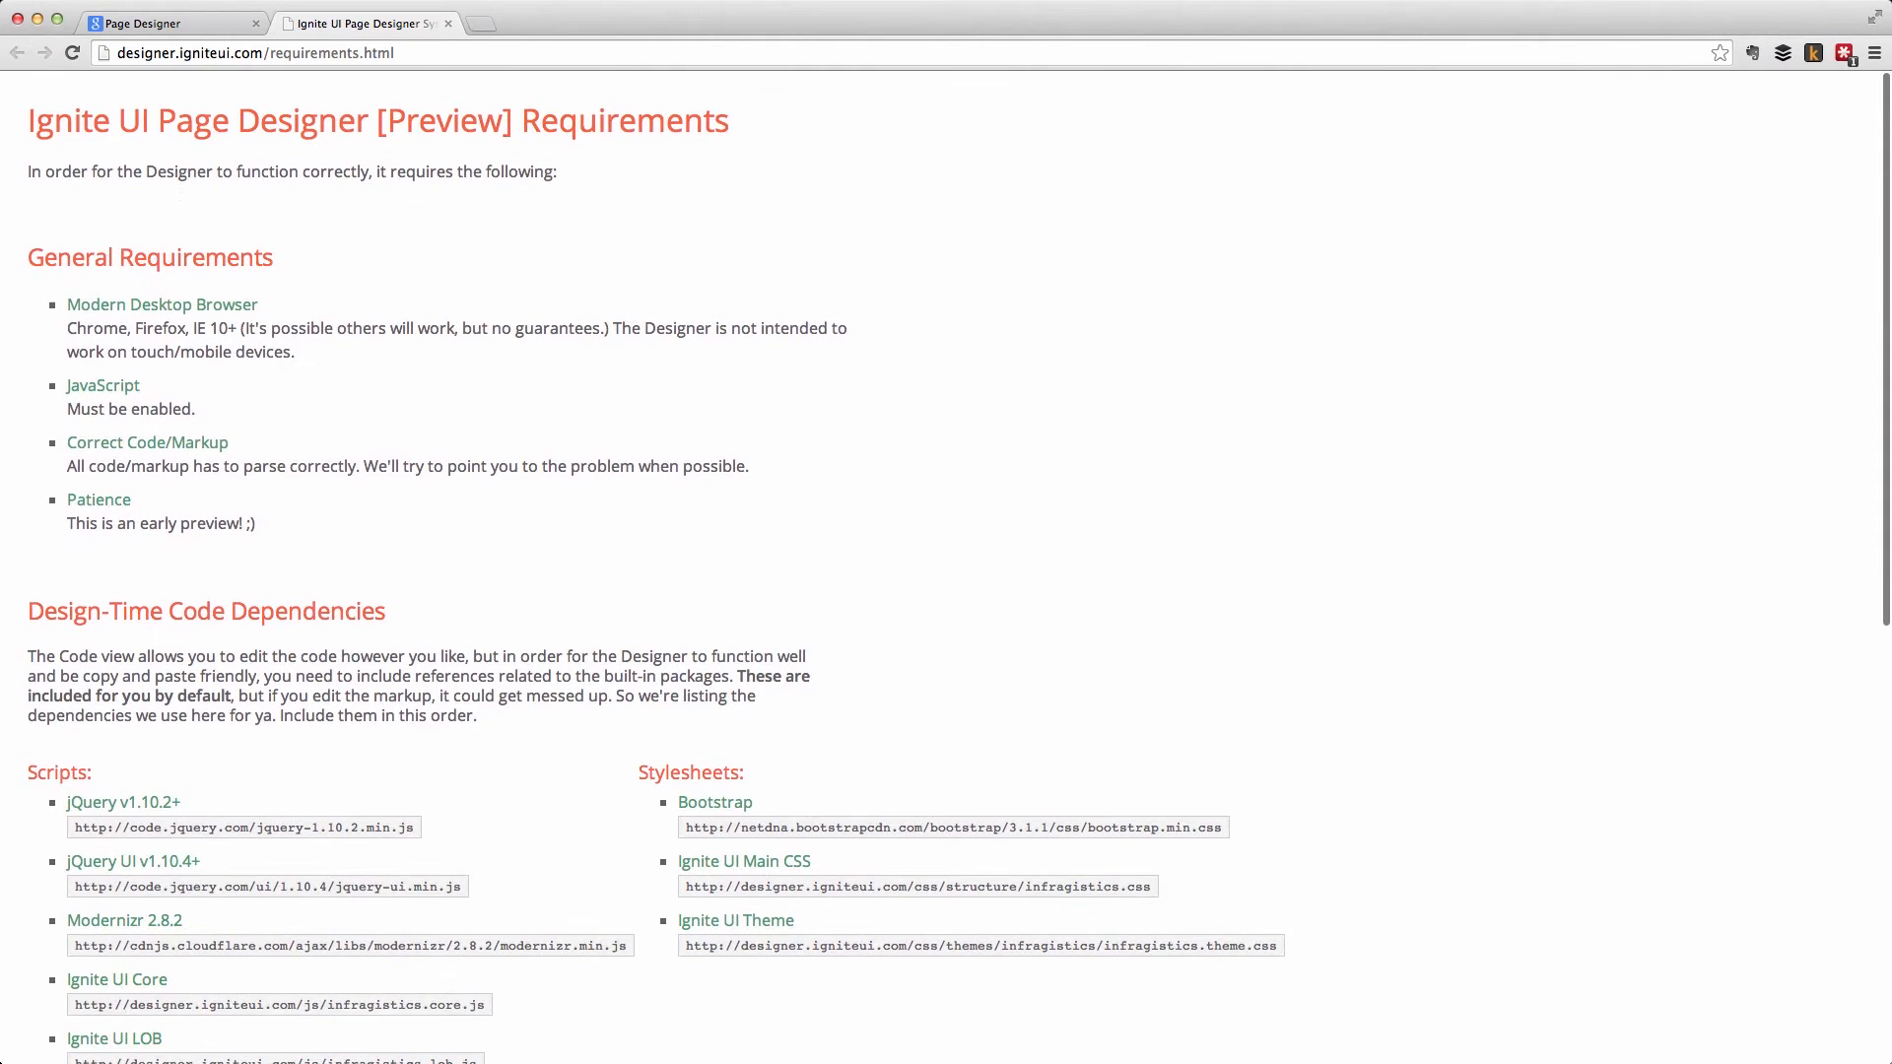
click(448, 22)
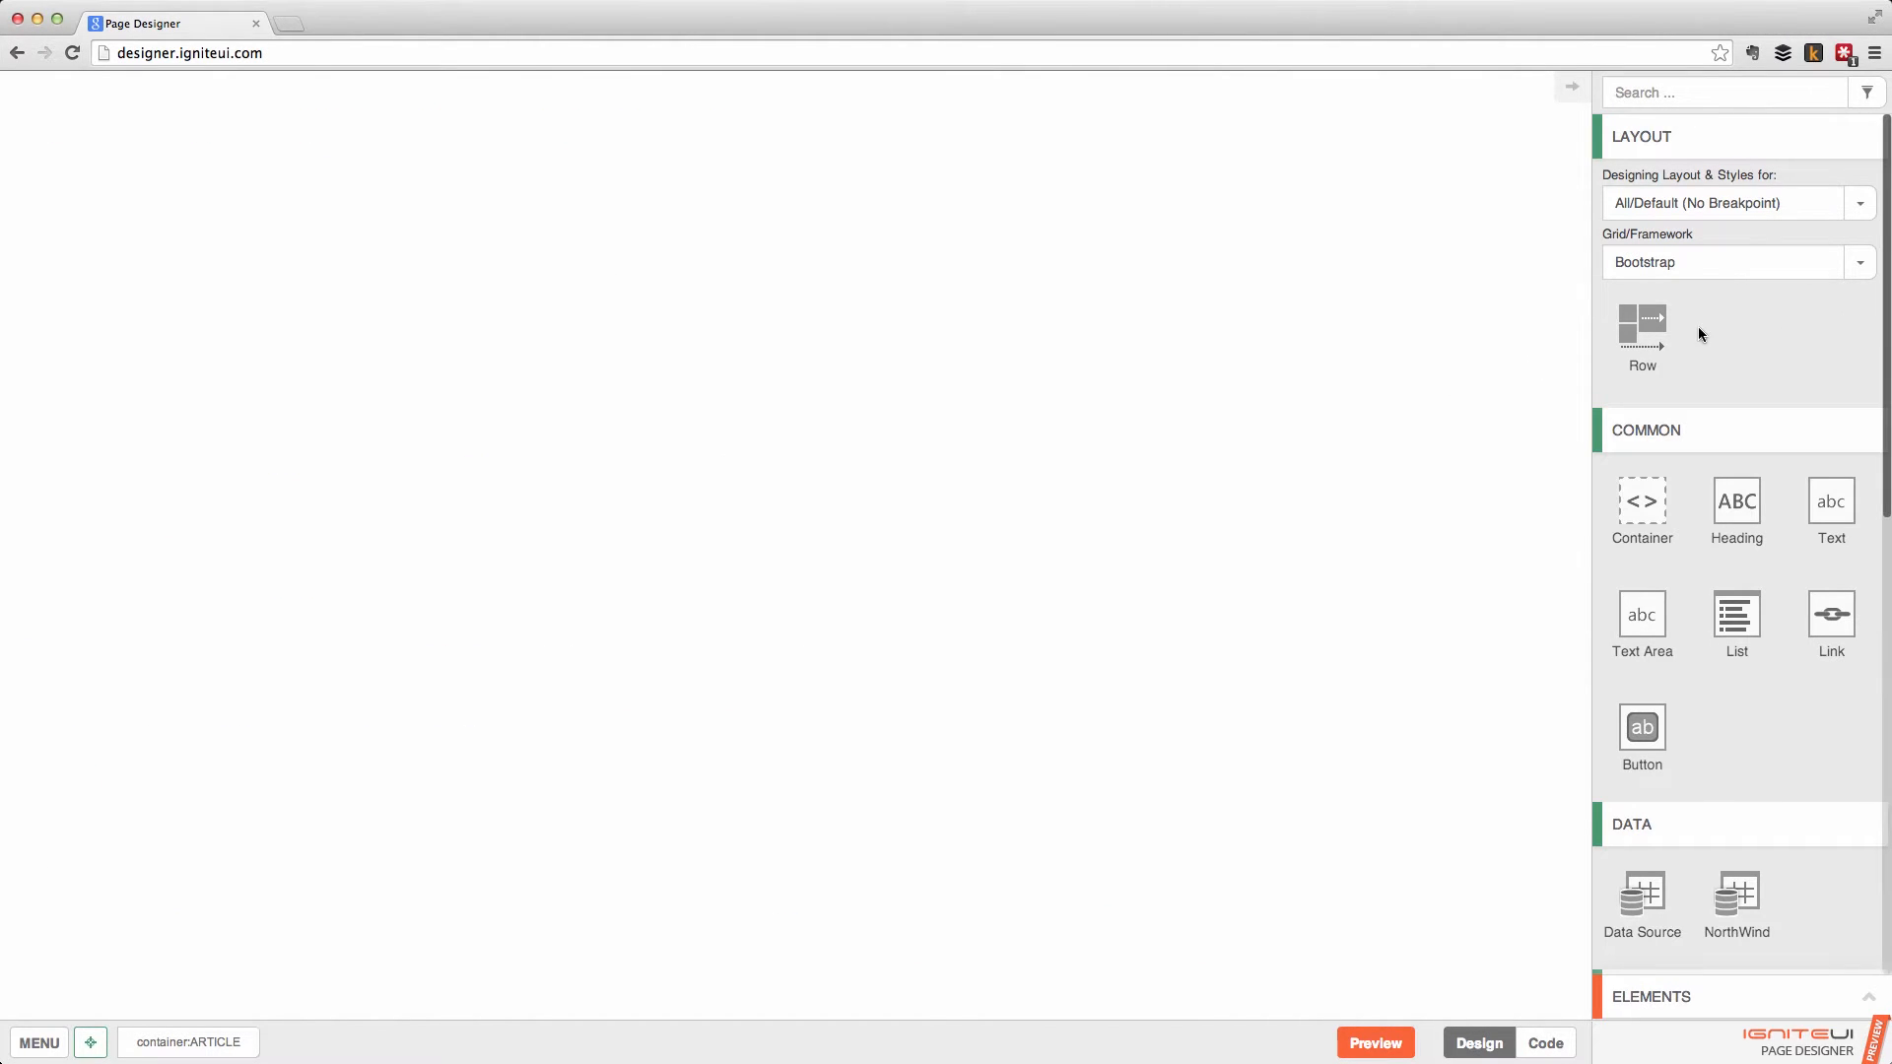
Switch the layout's grid framework to None/Vanilla CSS, and switch it back to Bootstrap.
click(1853, 266)
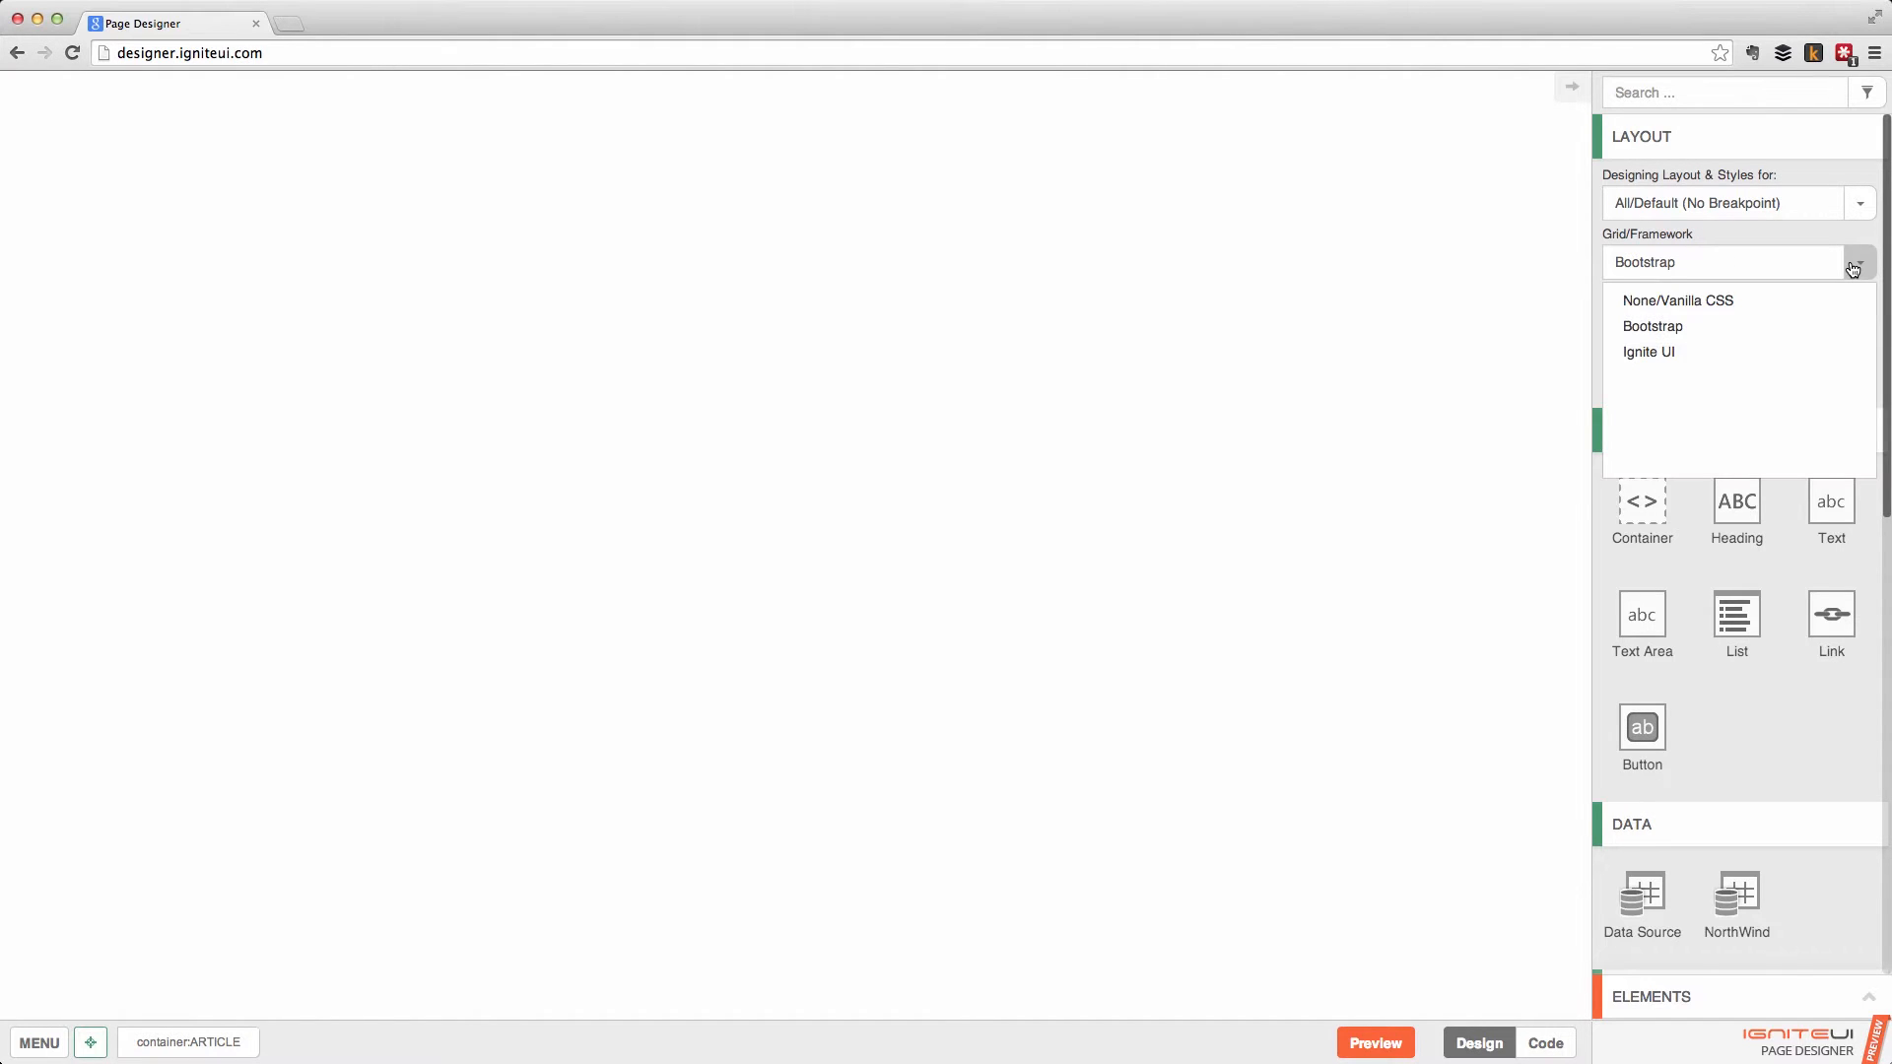
click(1783, 300)
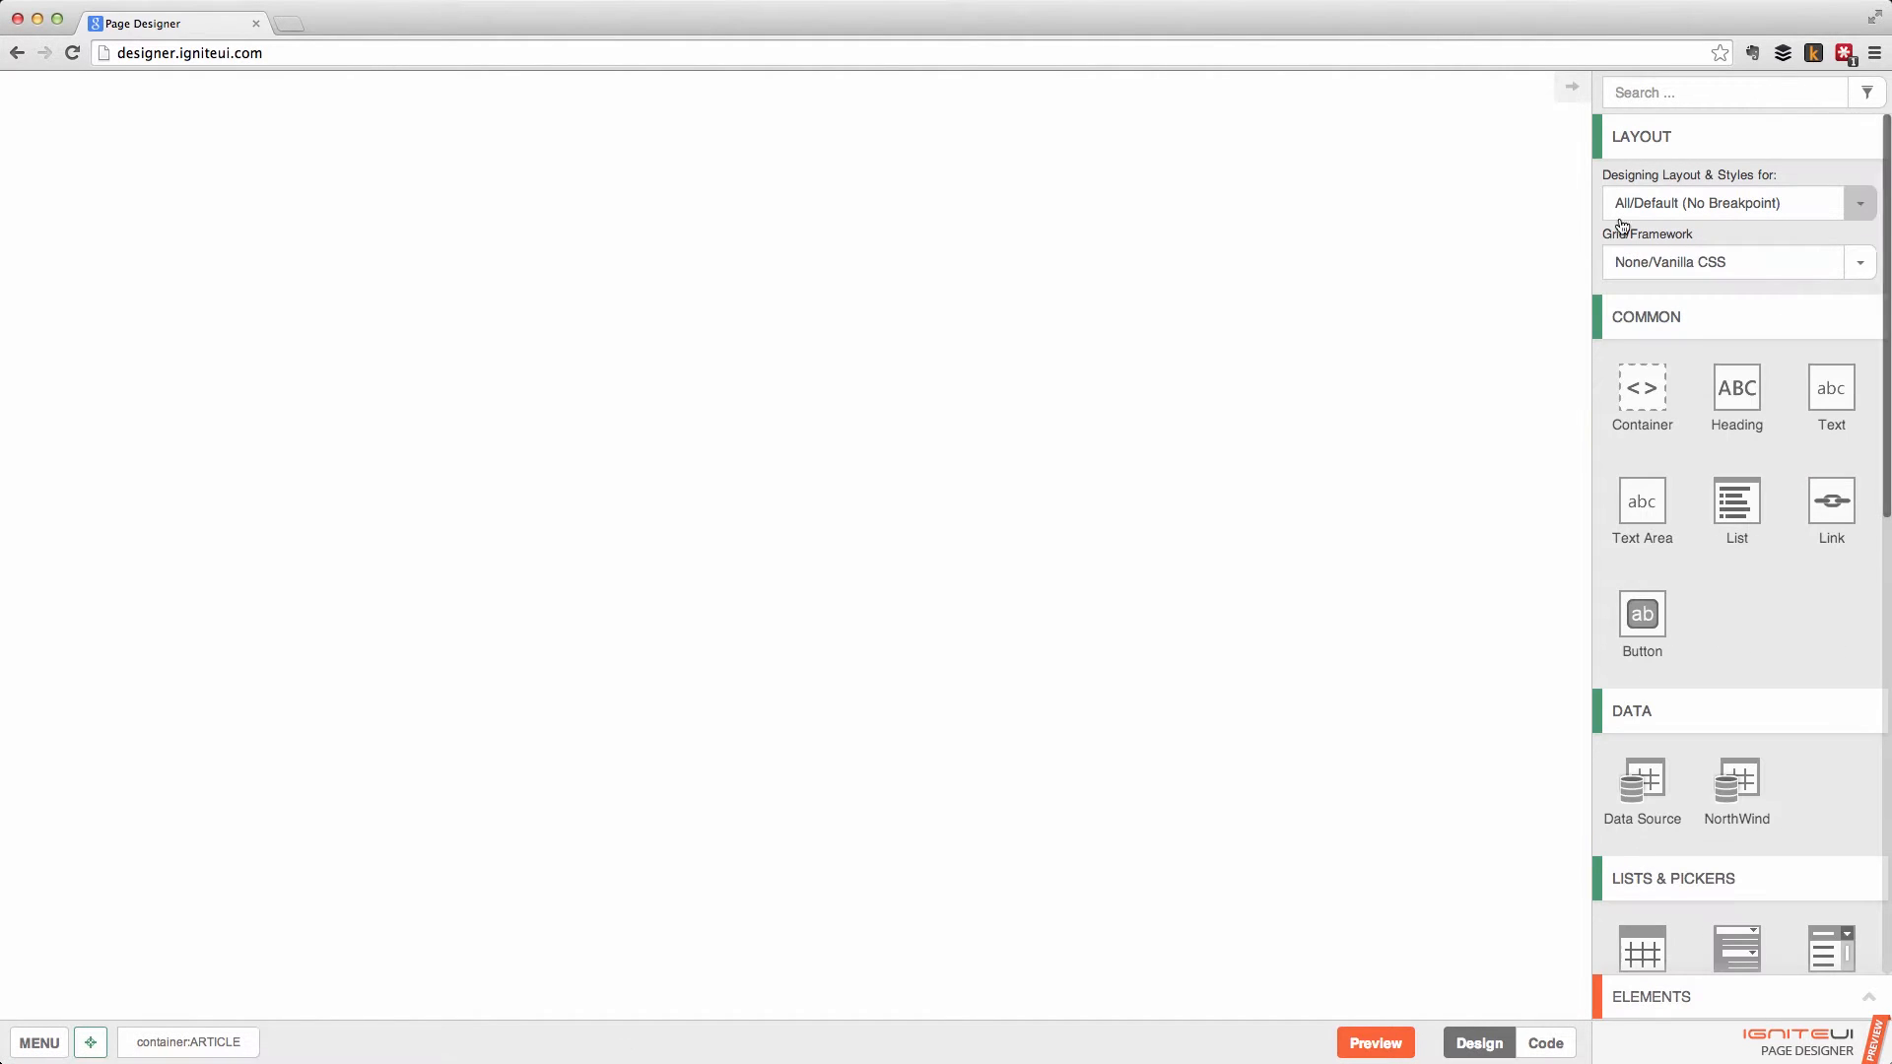
click(1859, 266)
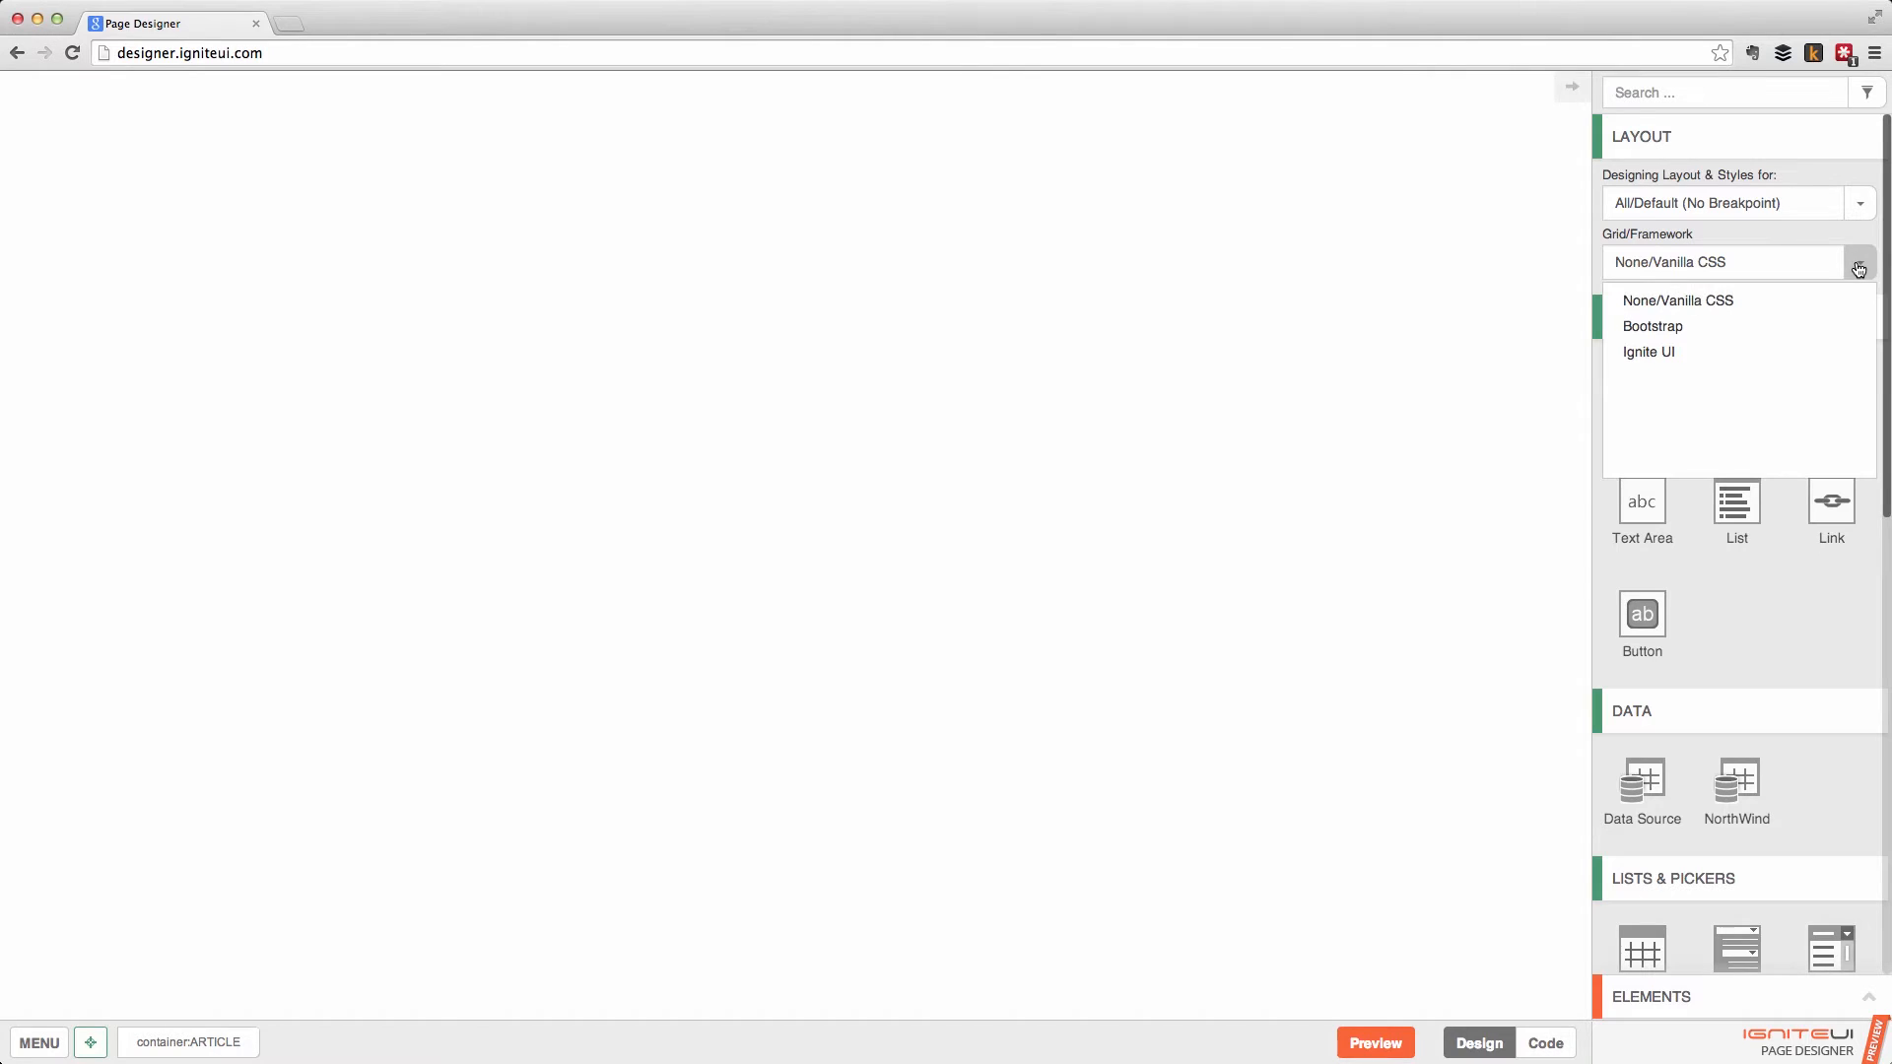
click(1707, 326)
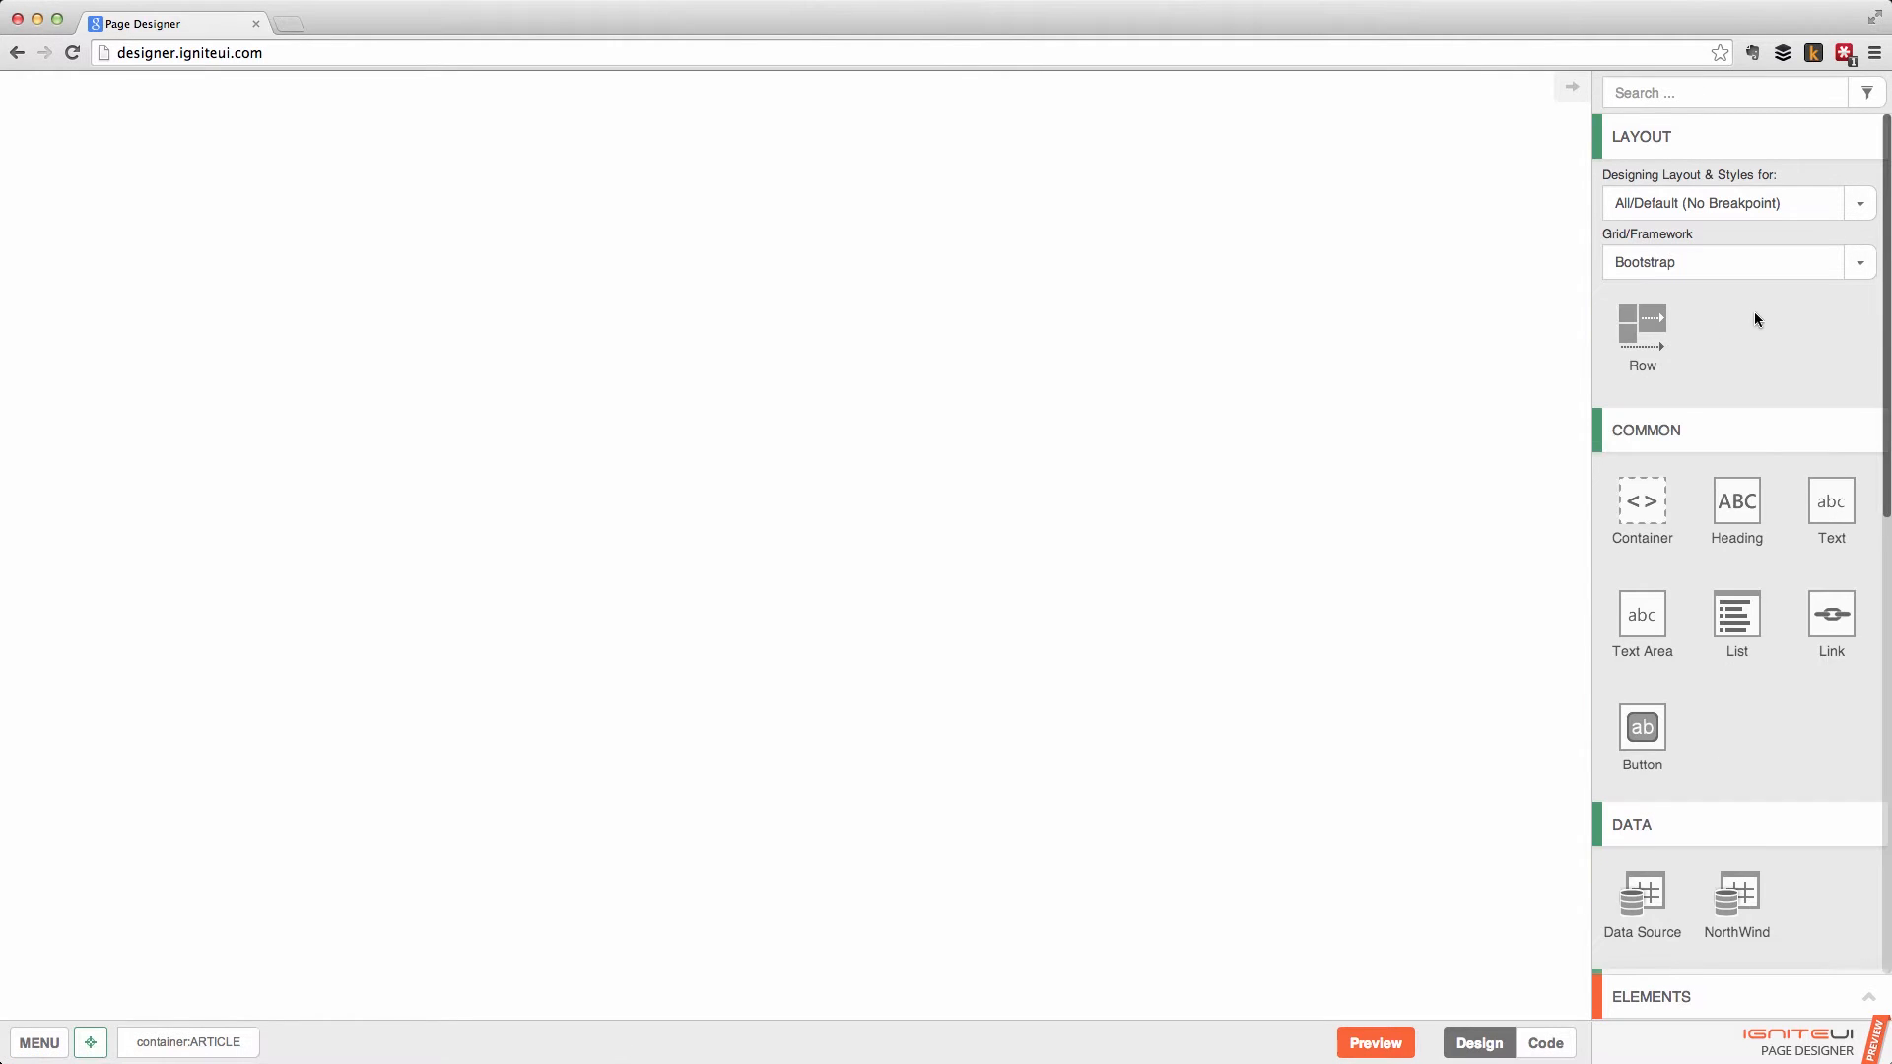
Add a Bootstrap row to the empty page, set its grid layout to 3-9, and deselect it.
drag(1659, 335, 516, 206)
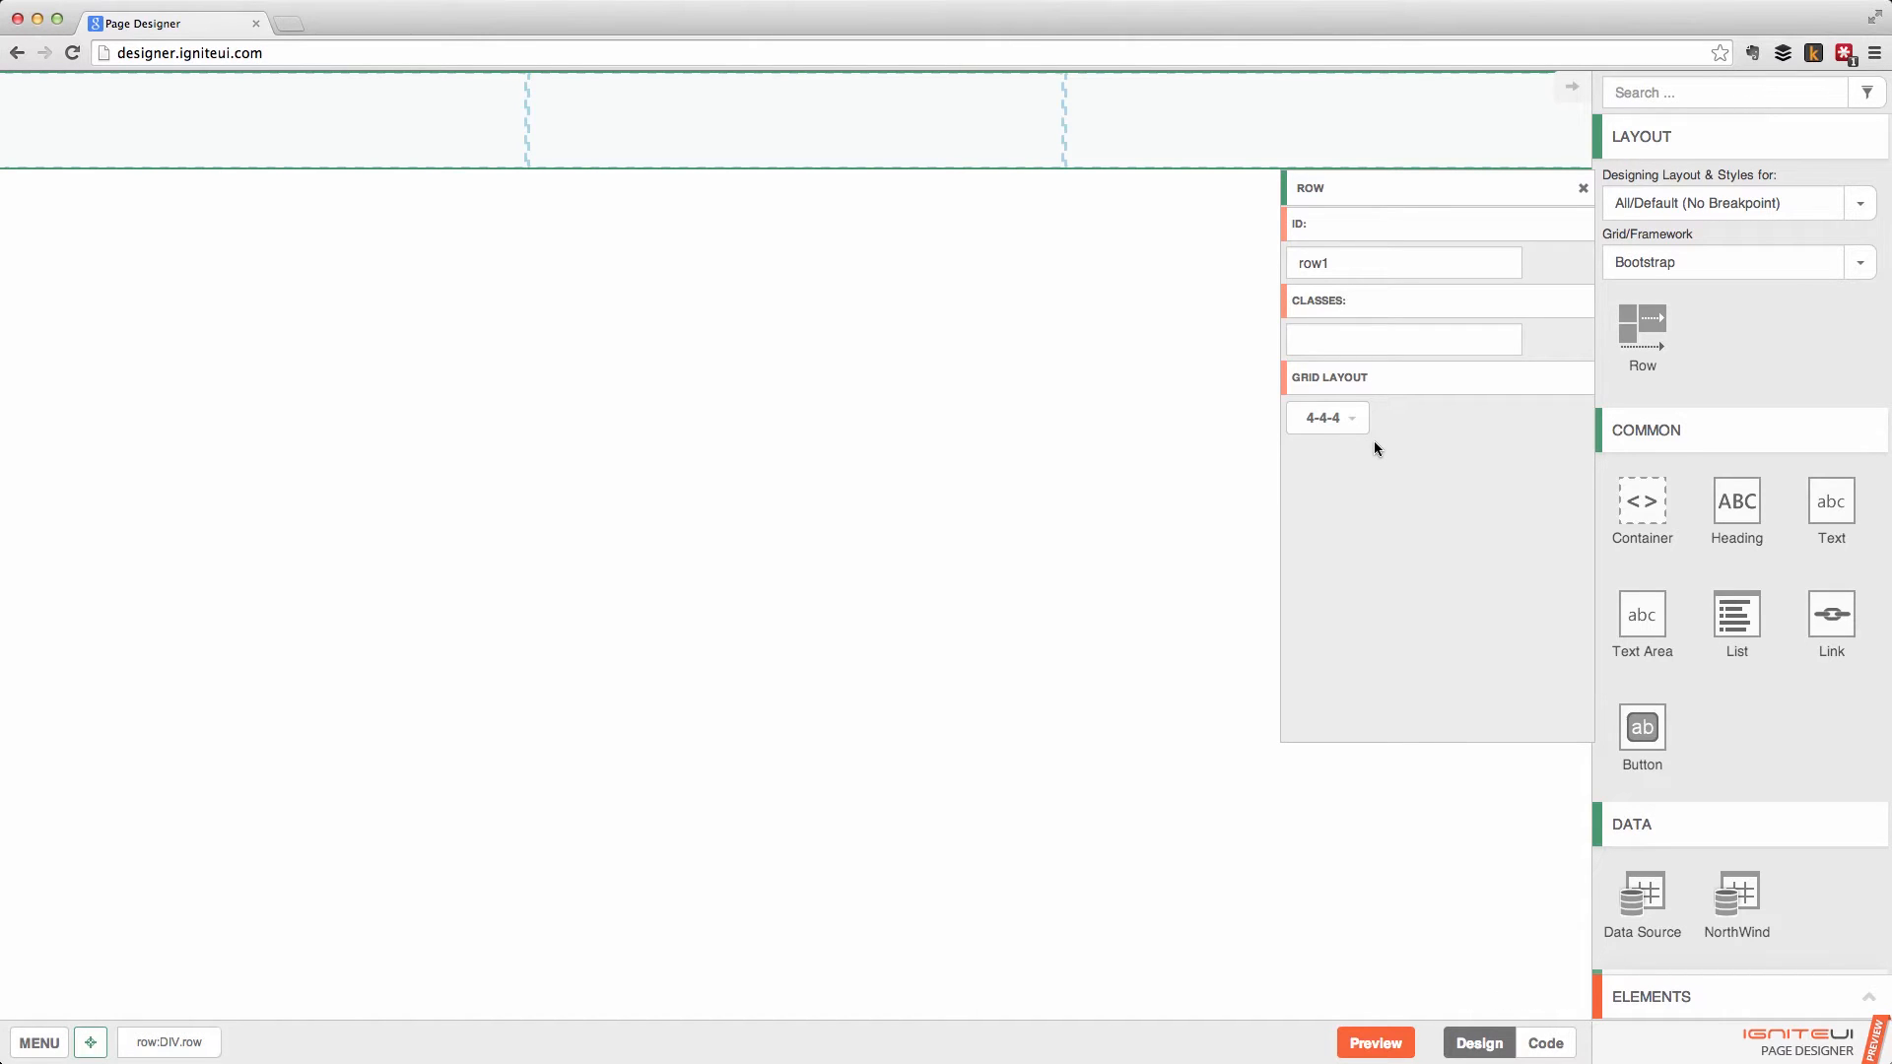
click(1352, 420)
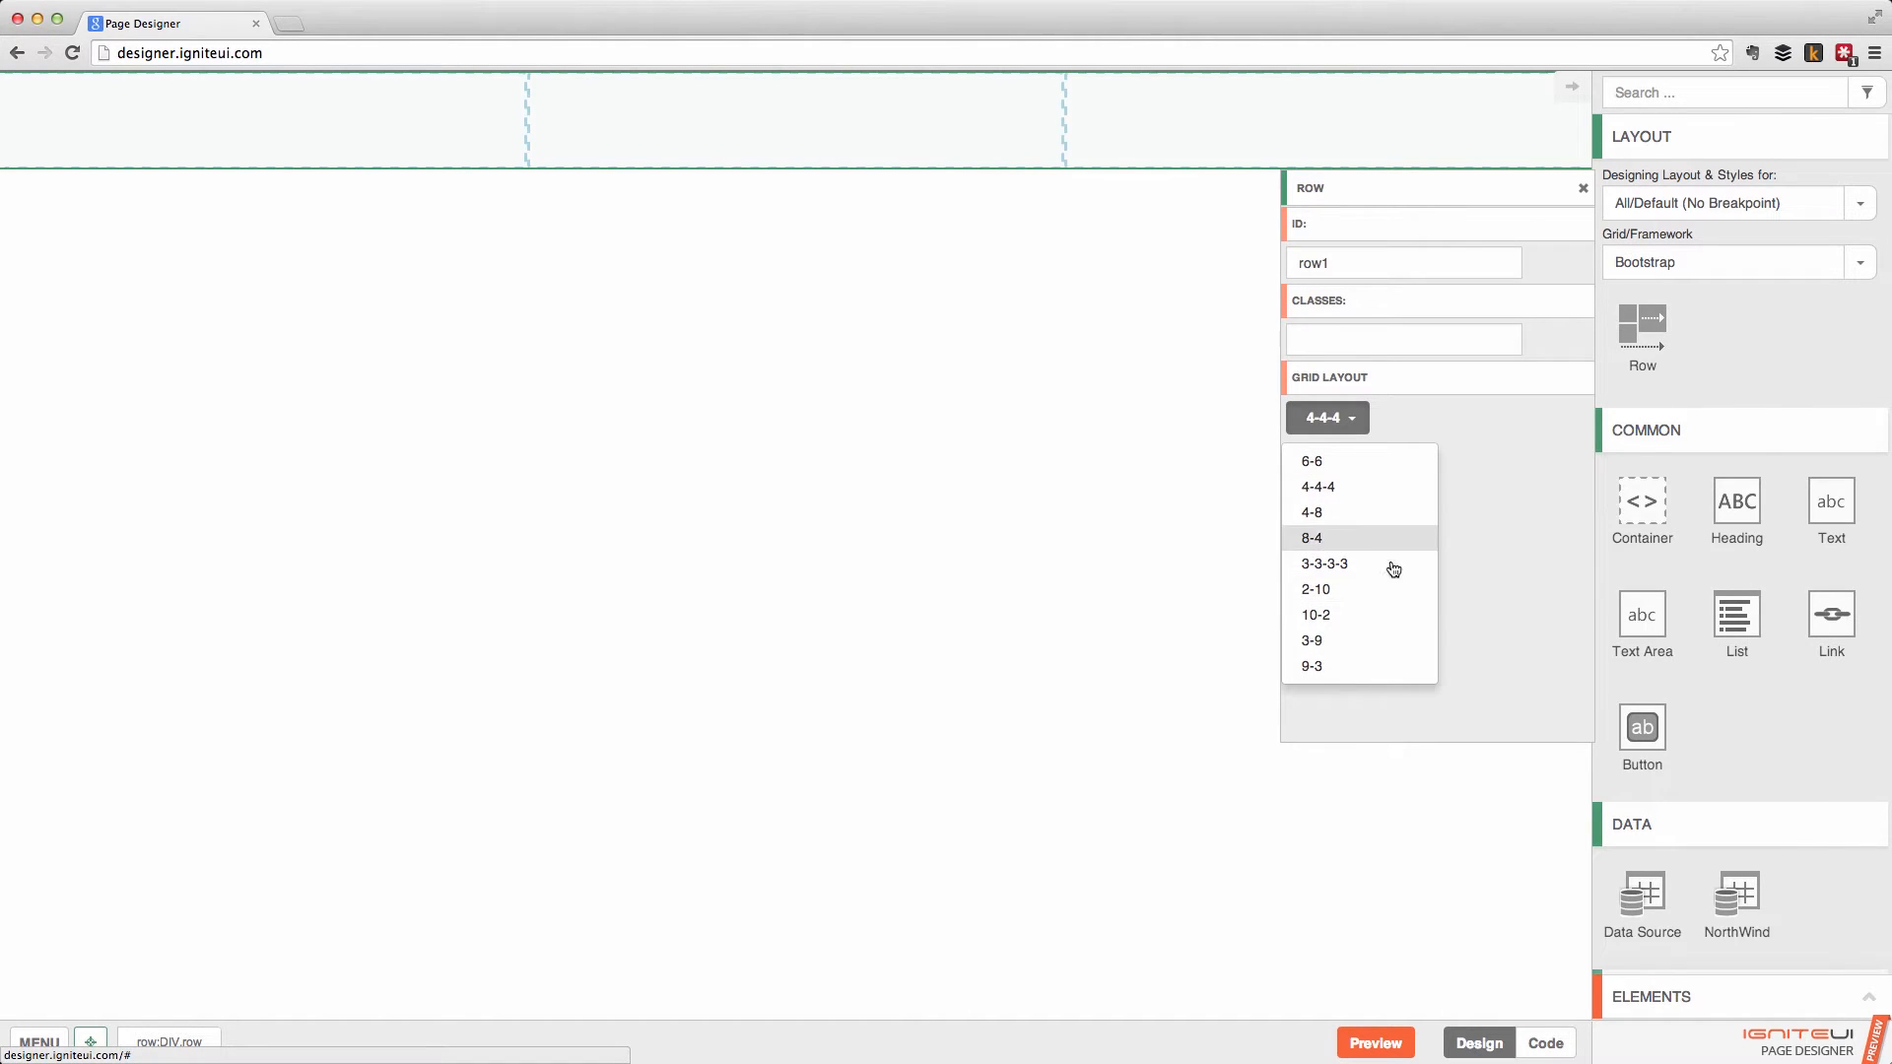
click(1360, 644)
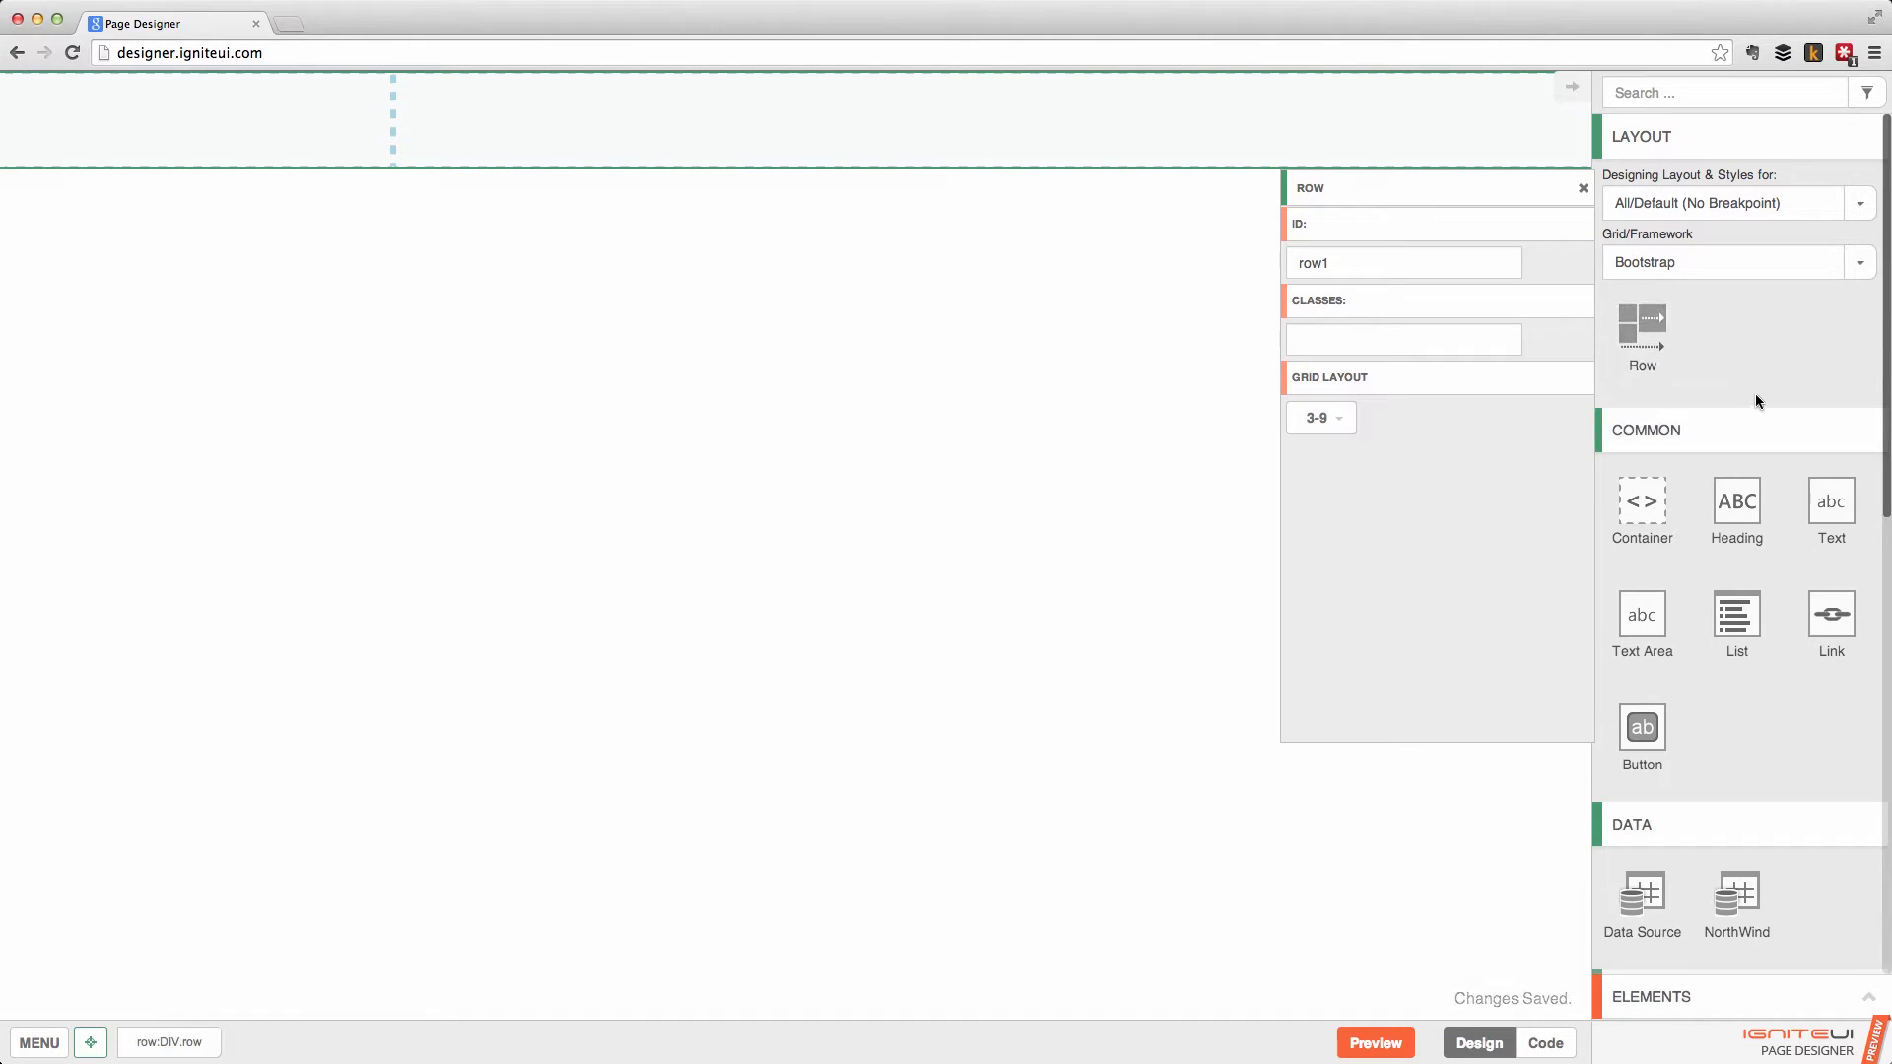
click(1787, 353)
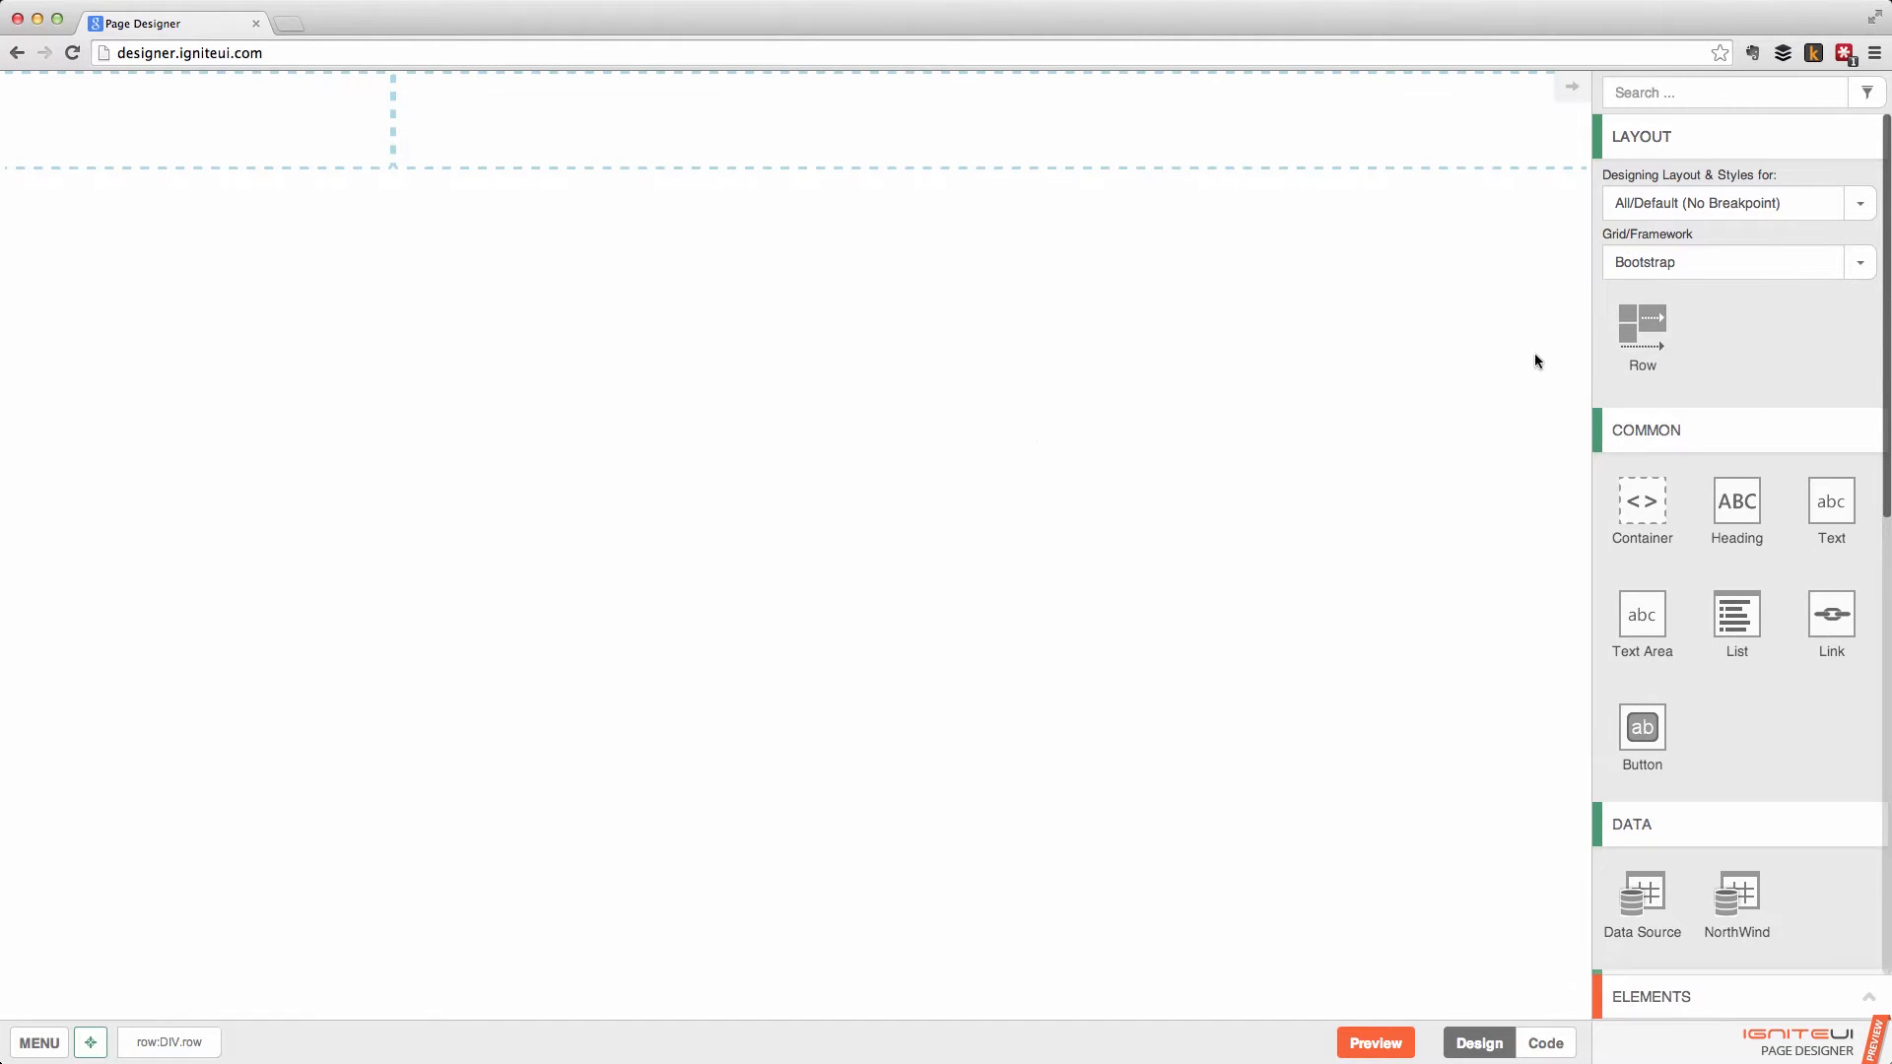
Place a Tree in the row's narrow column and a Grid in its wide column.
scroll(1734, 631, down, 5)
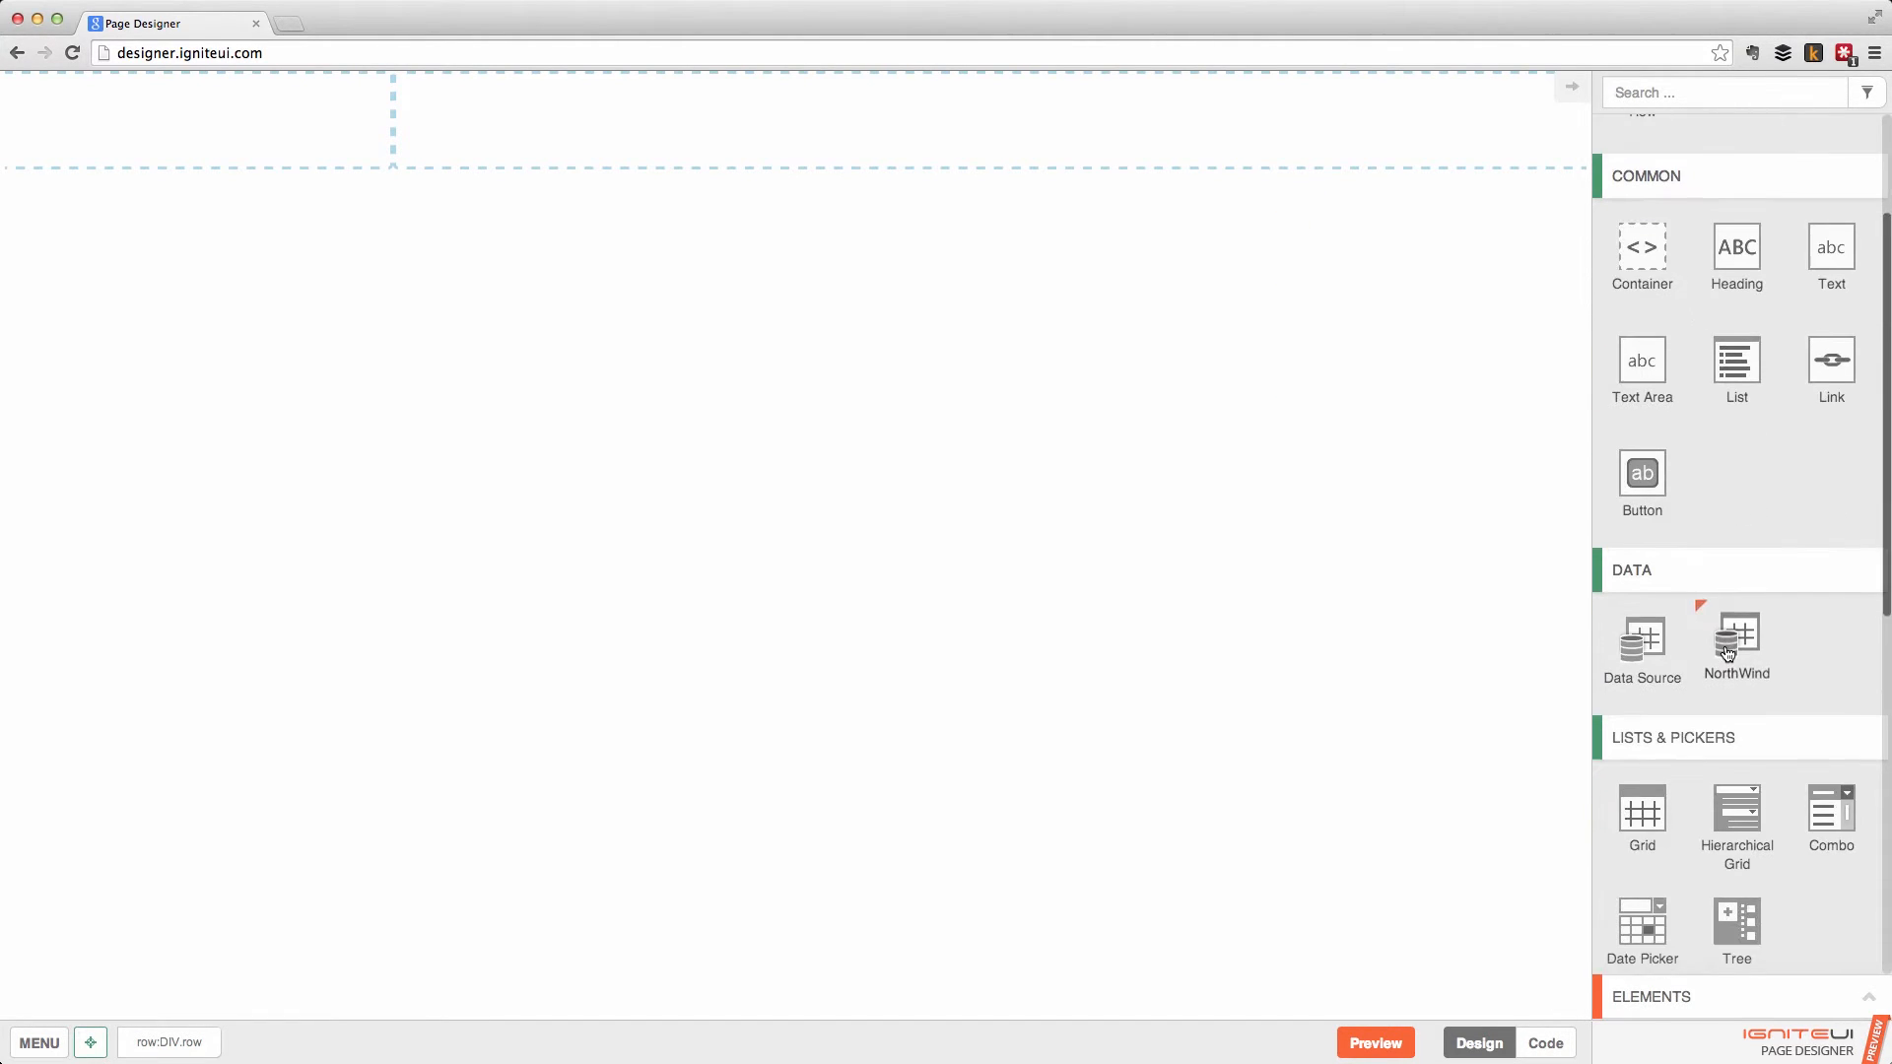
scroll(1727, 654, down, 2)
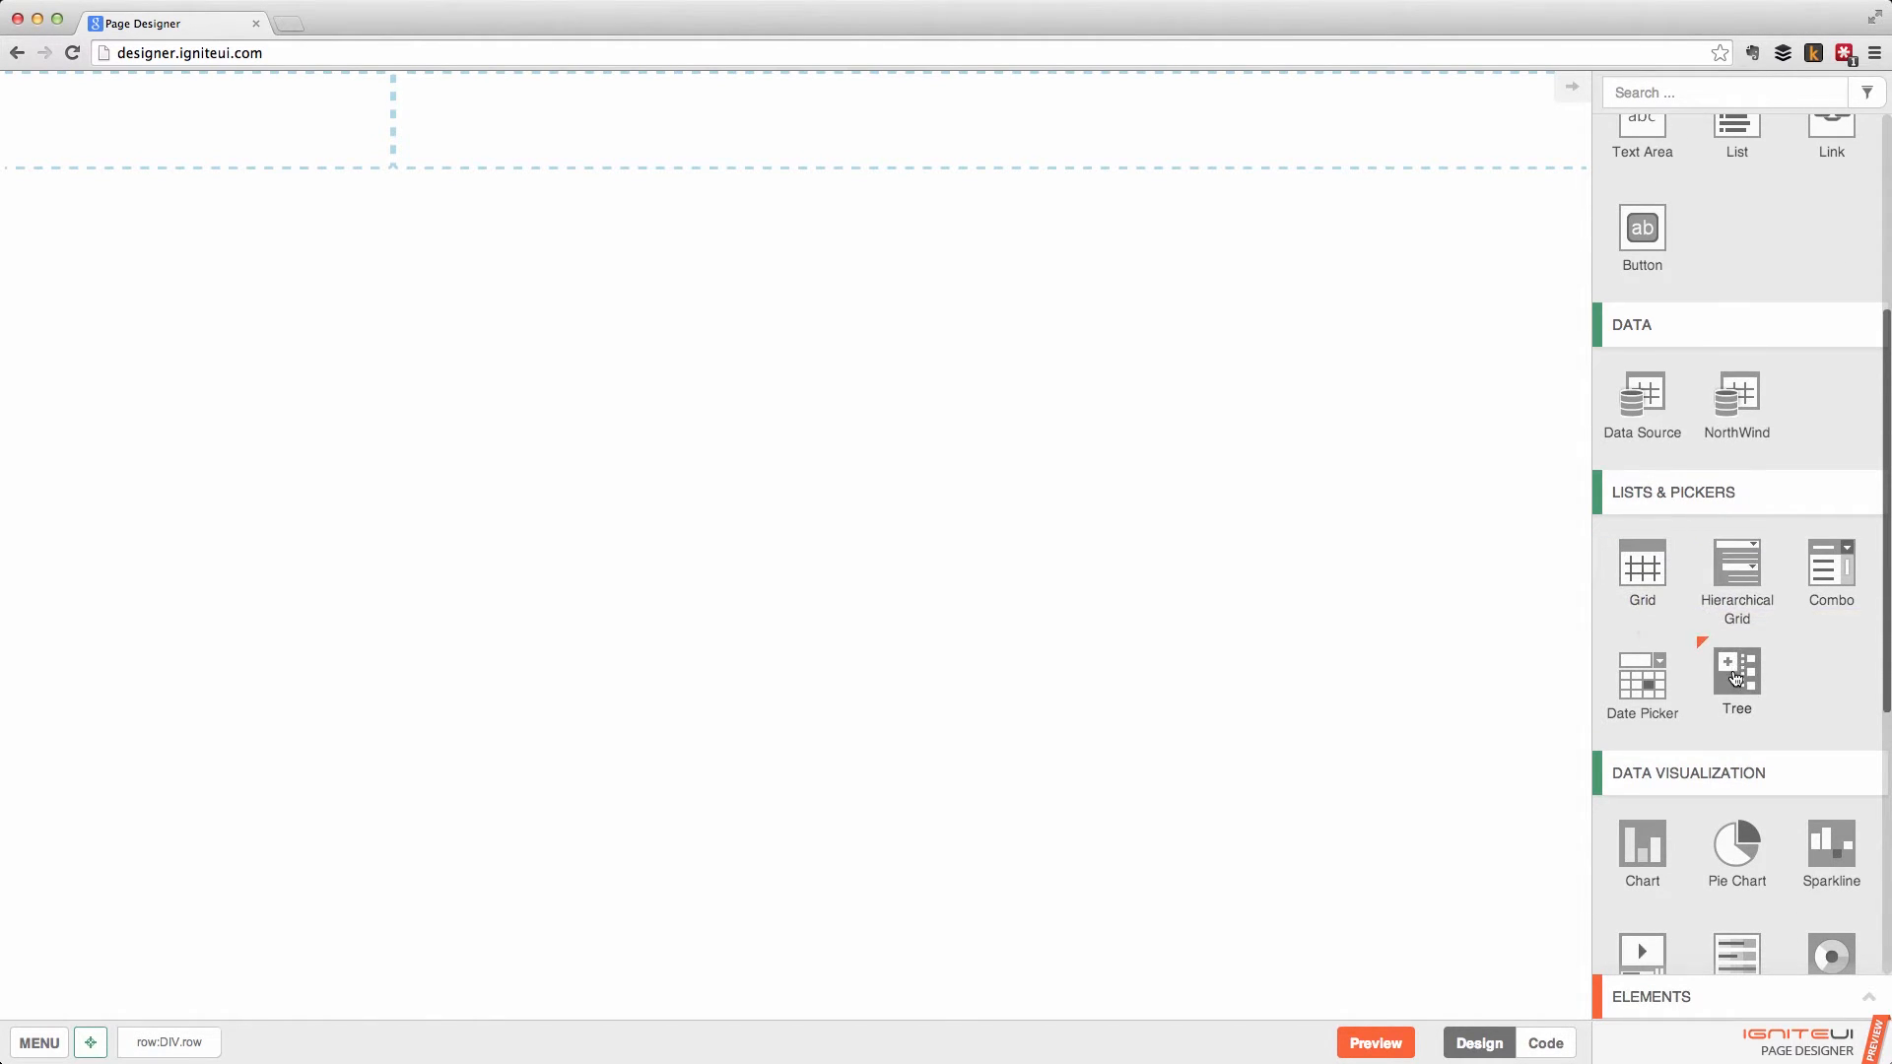
drag(1730, 669, 198, 123)
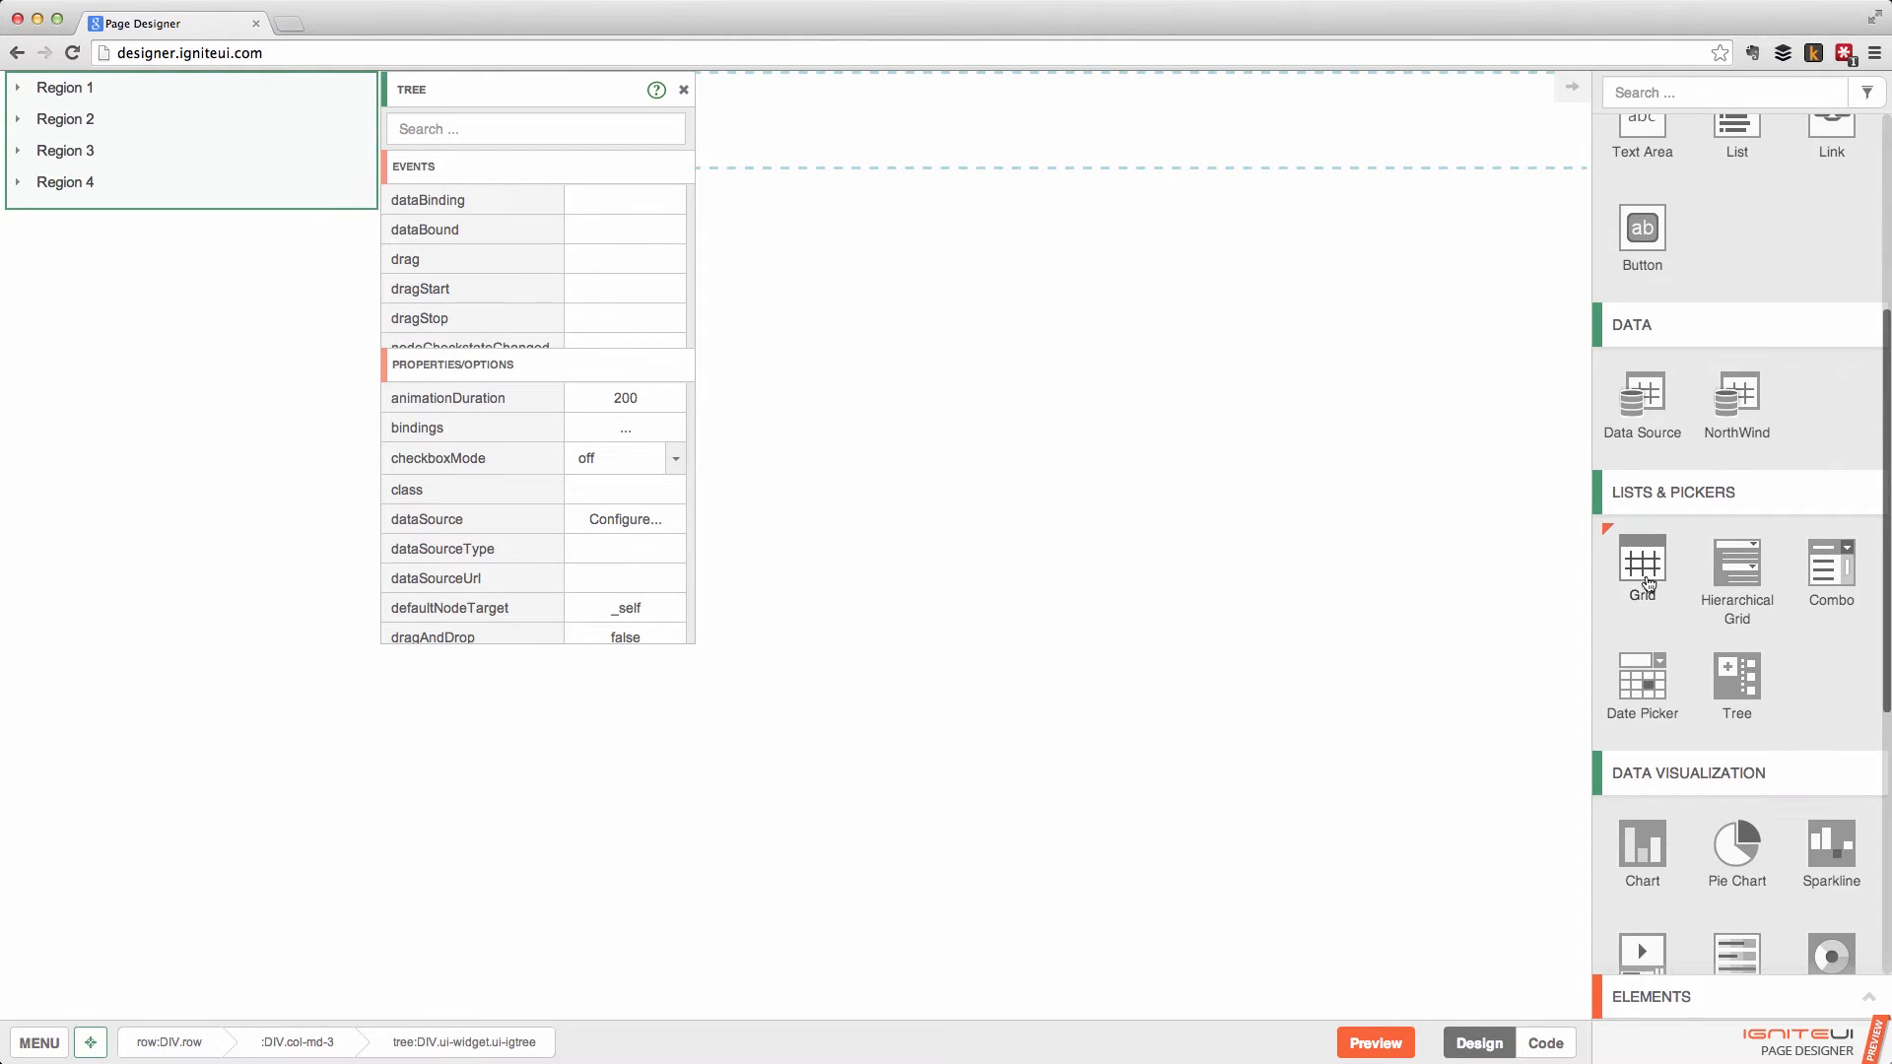
drag(1662, 564, 919, 119)
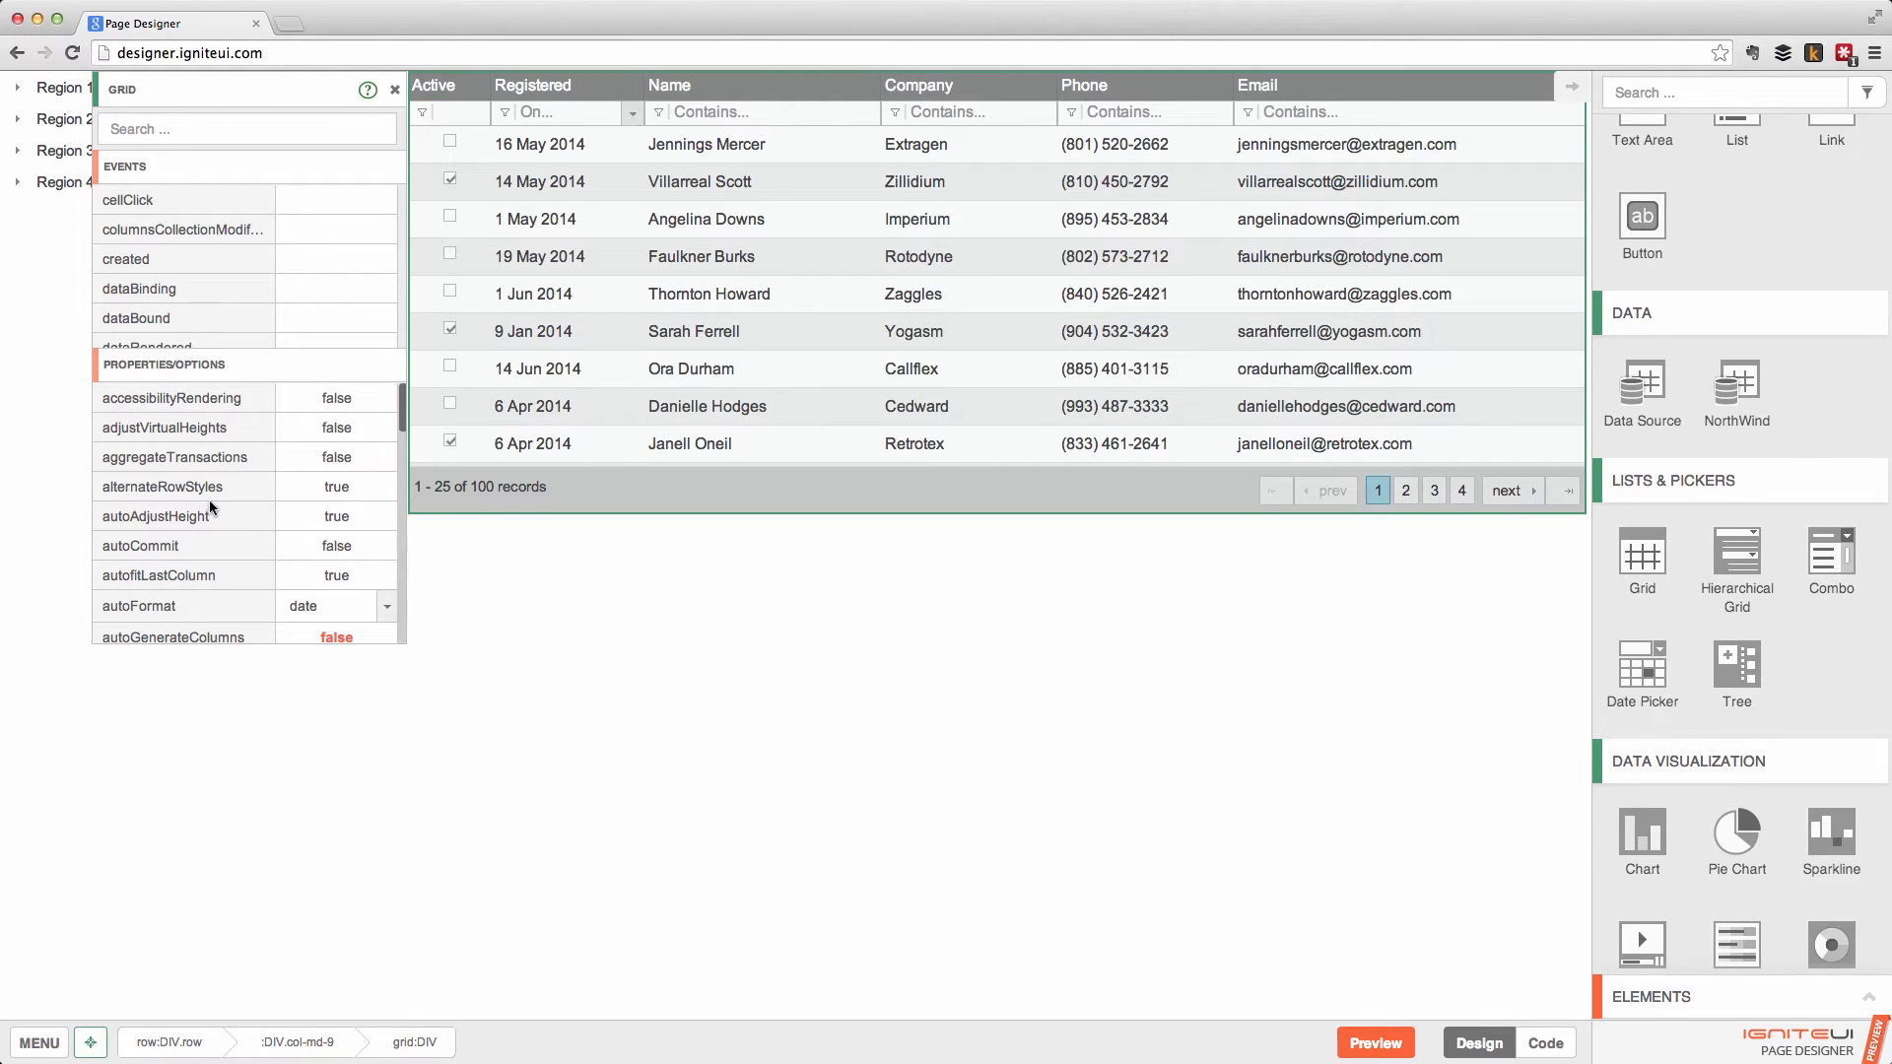
Look through the grid's properties and options, including autoGenerateColumns, dataSource, height and renderCheckboxes.
scroll(238, 490, down, 2)
scroll(239, 488, down, 8)
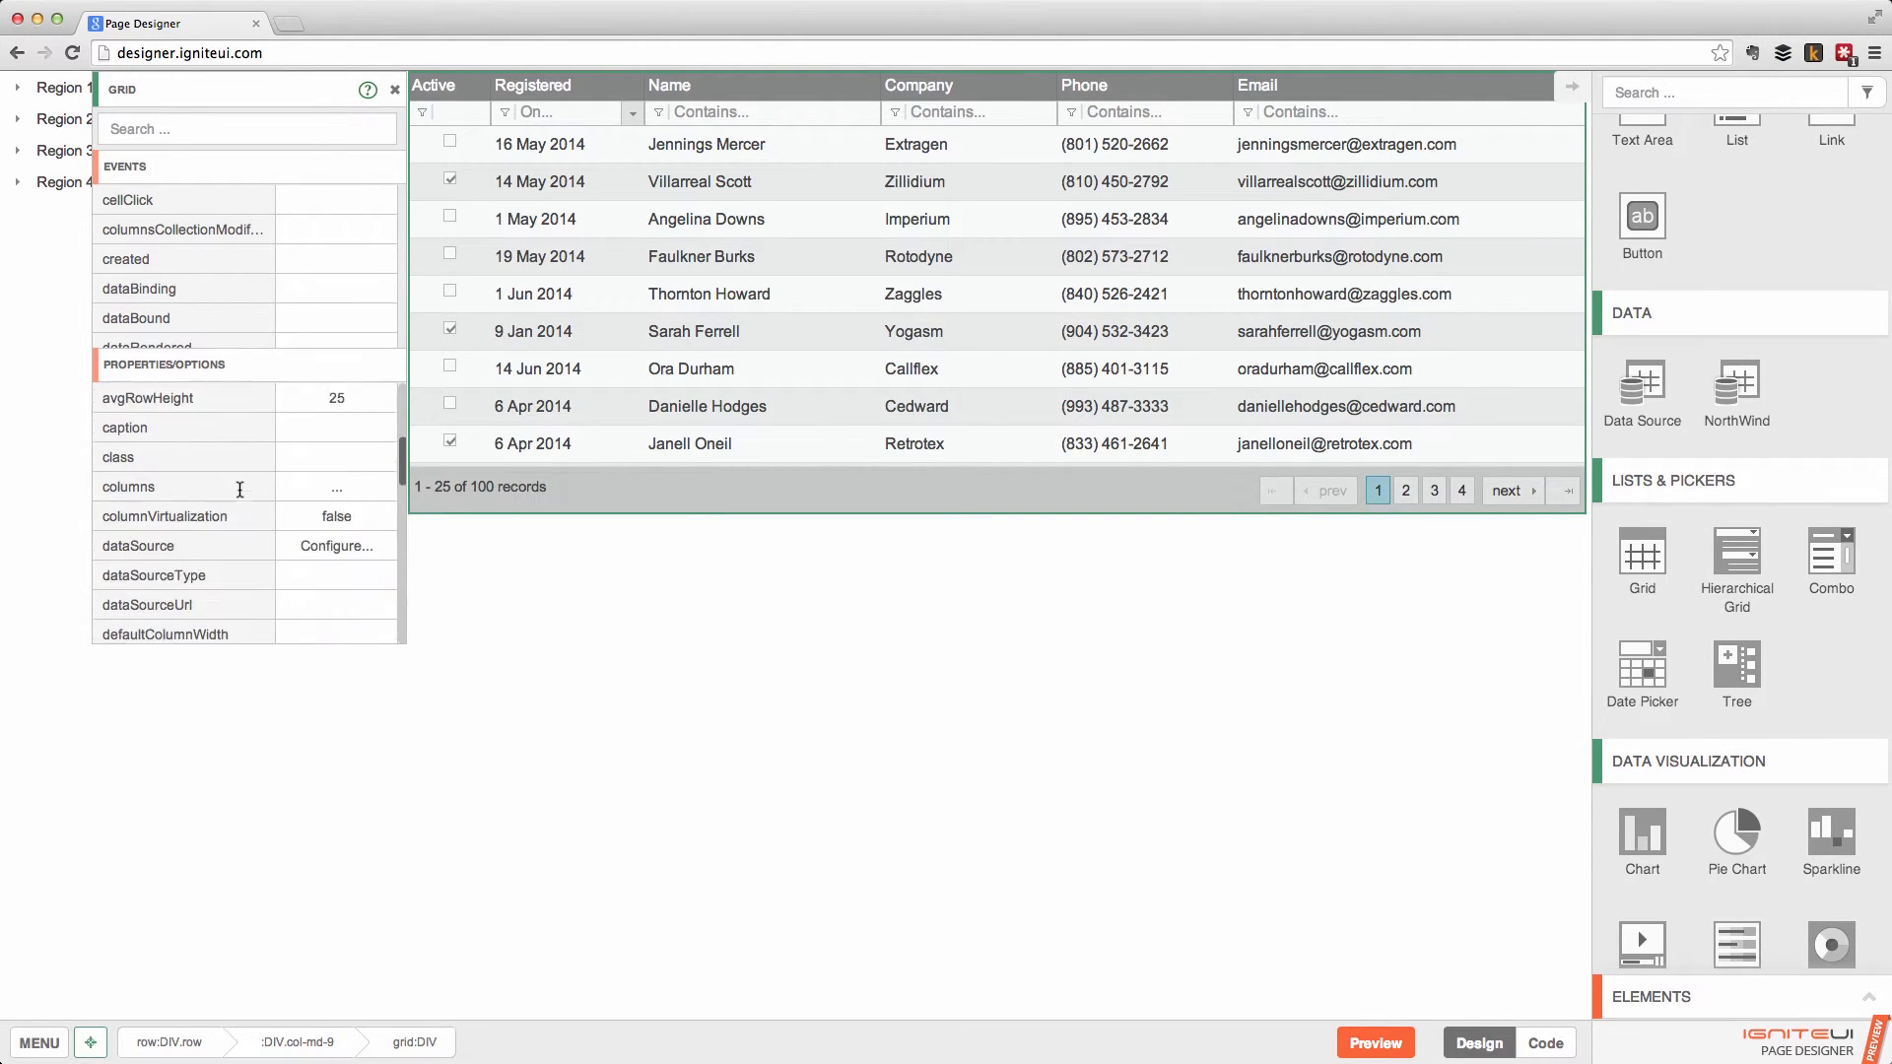
scroll(239, 488, up, 7)
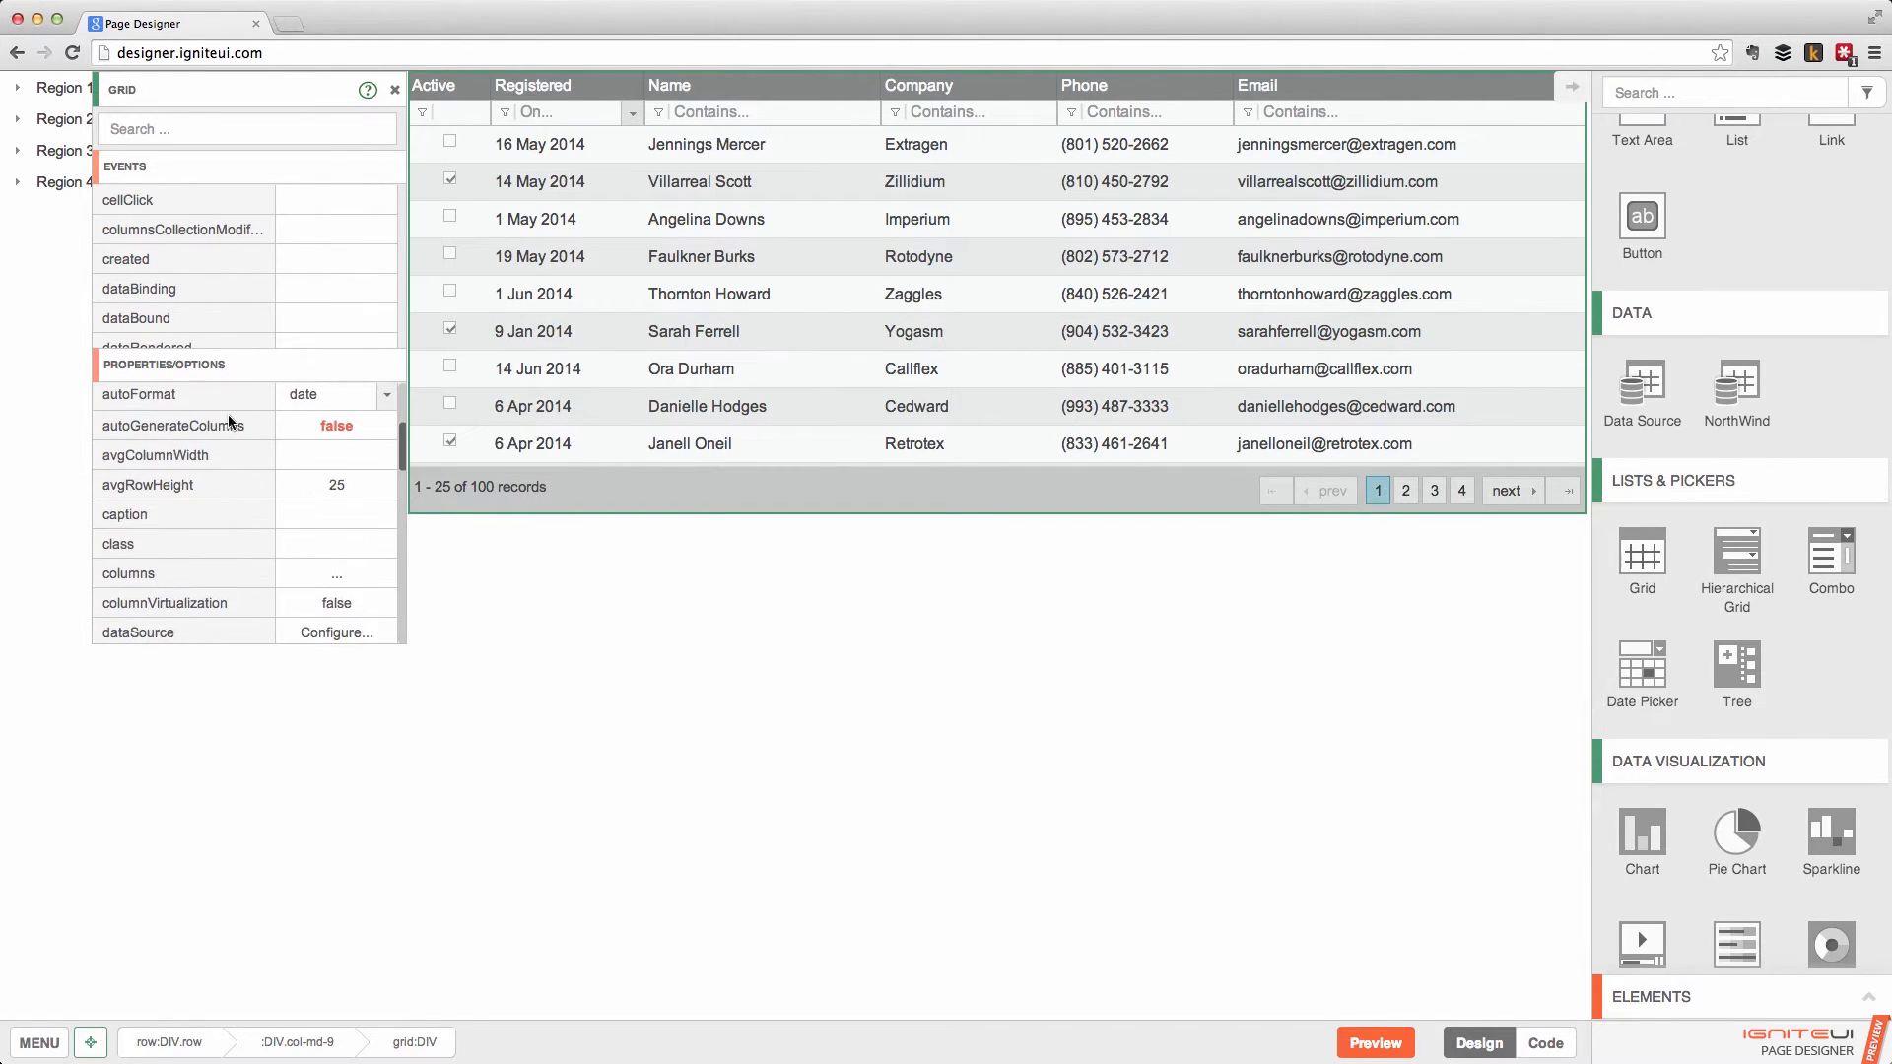
scroll(215, 465, up, 2)
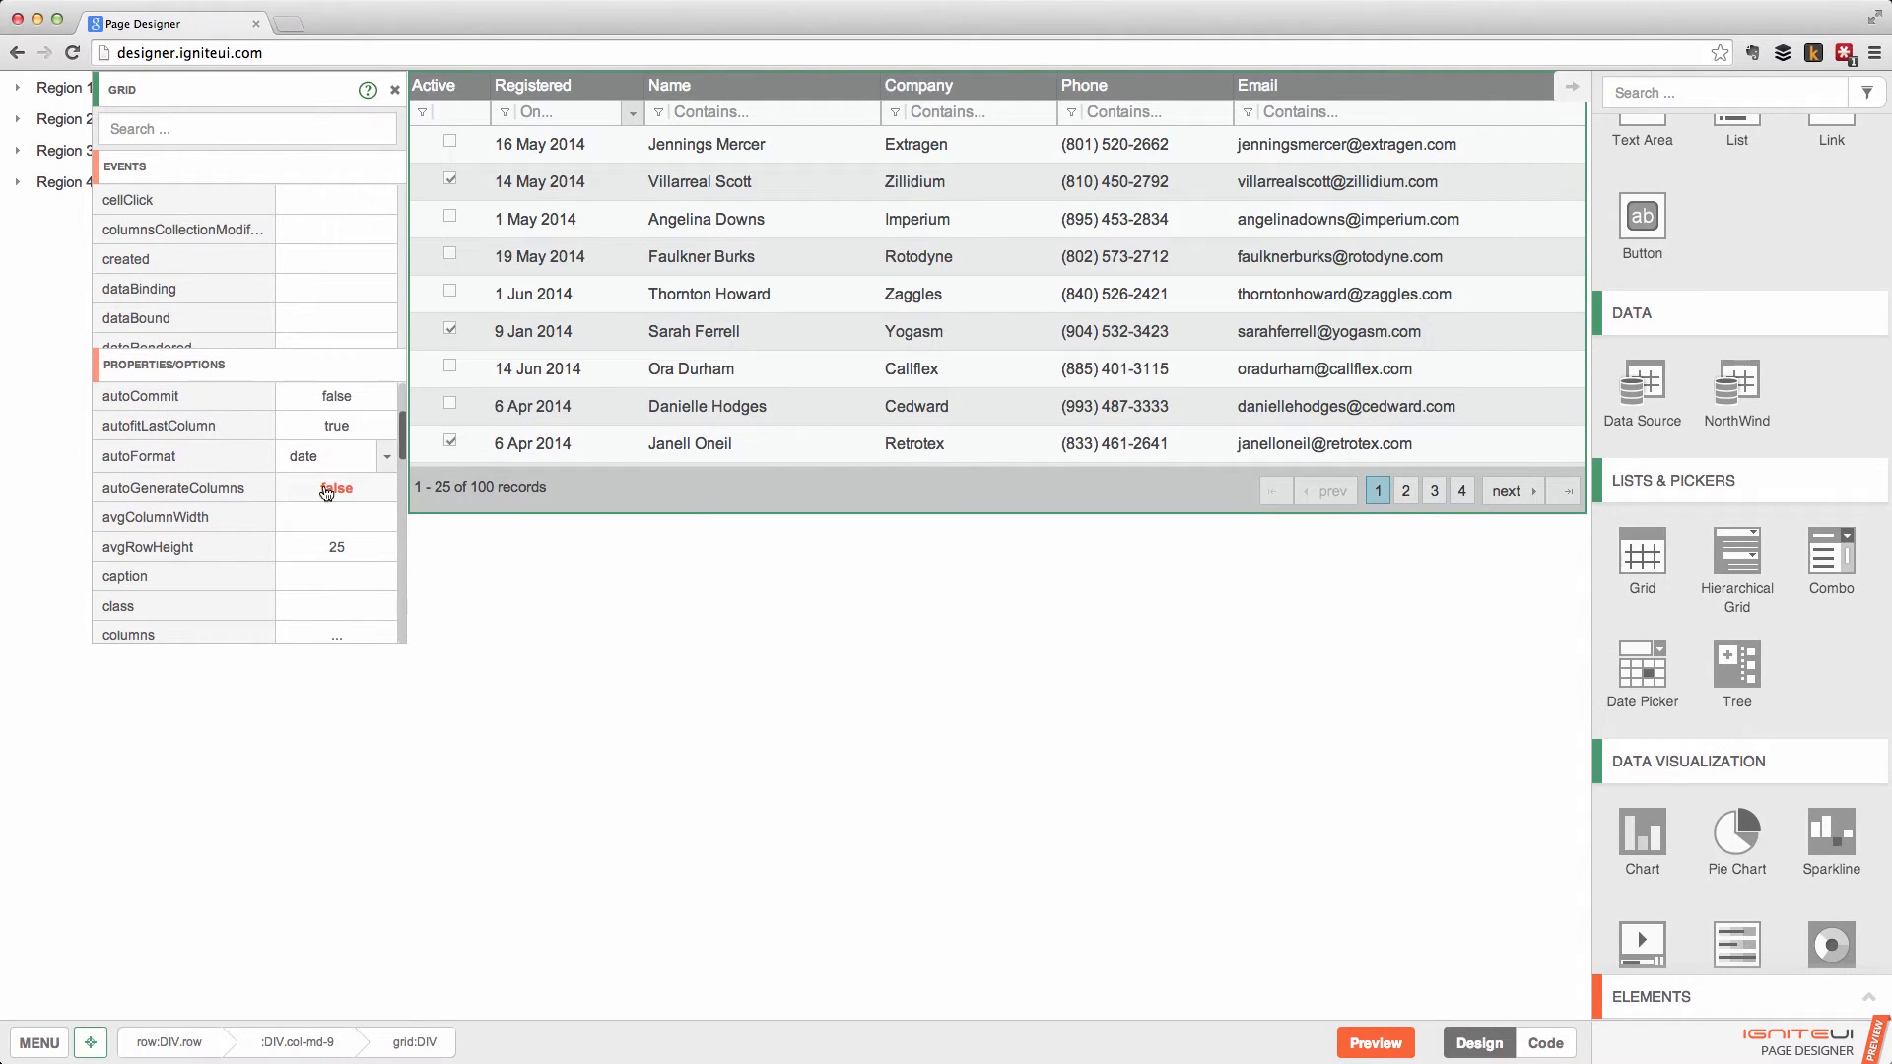
scroll(222, 532, down, 10)
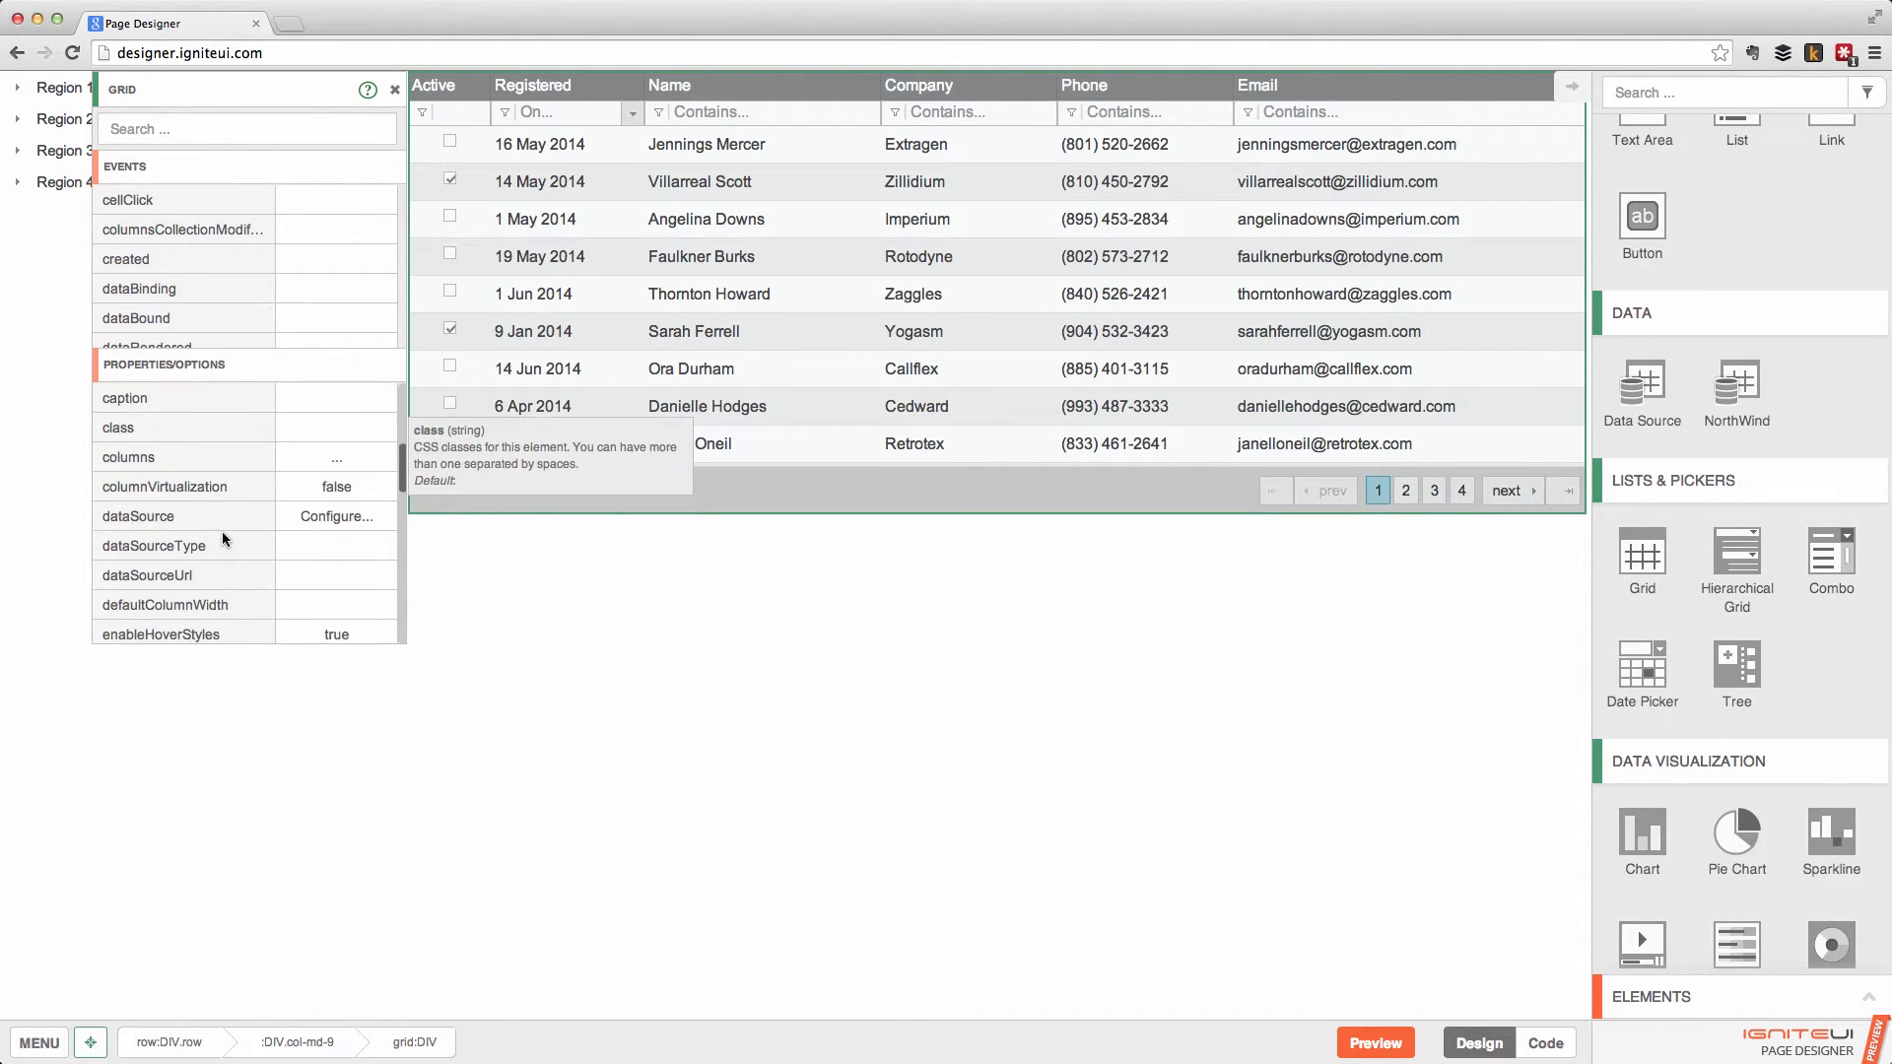
scroll(222, 535, down, 5)
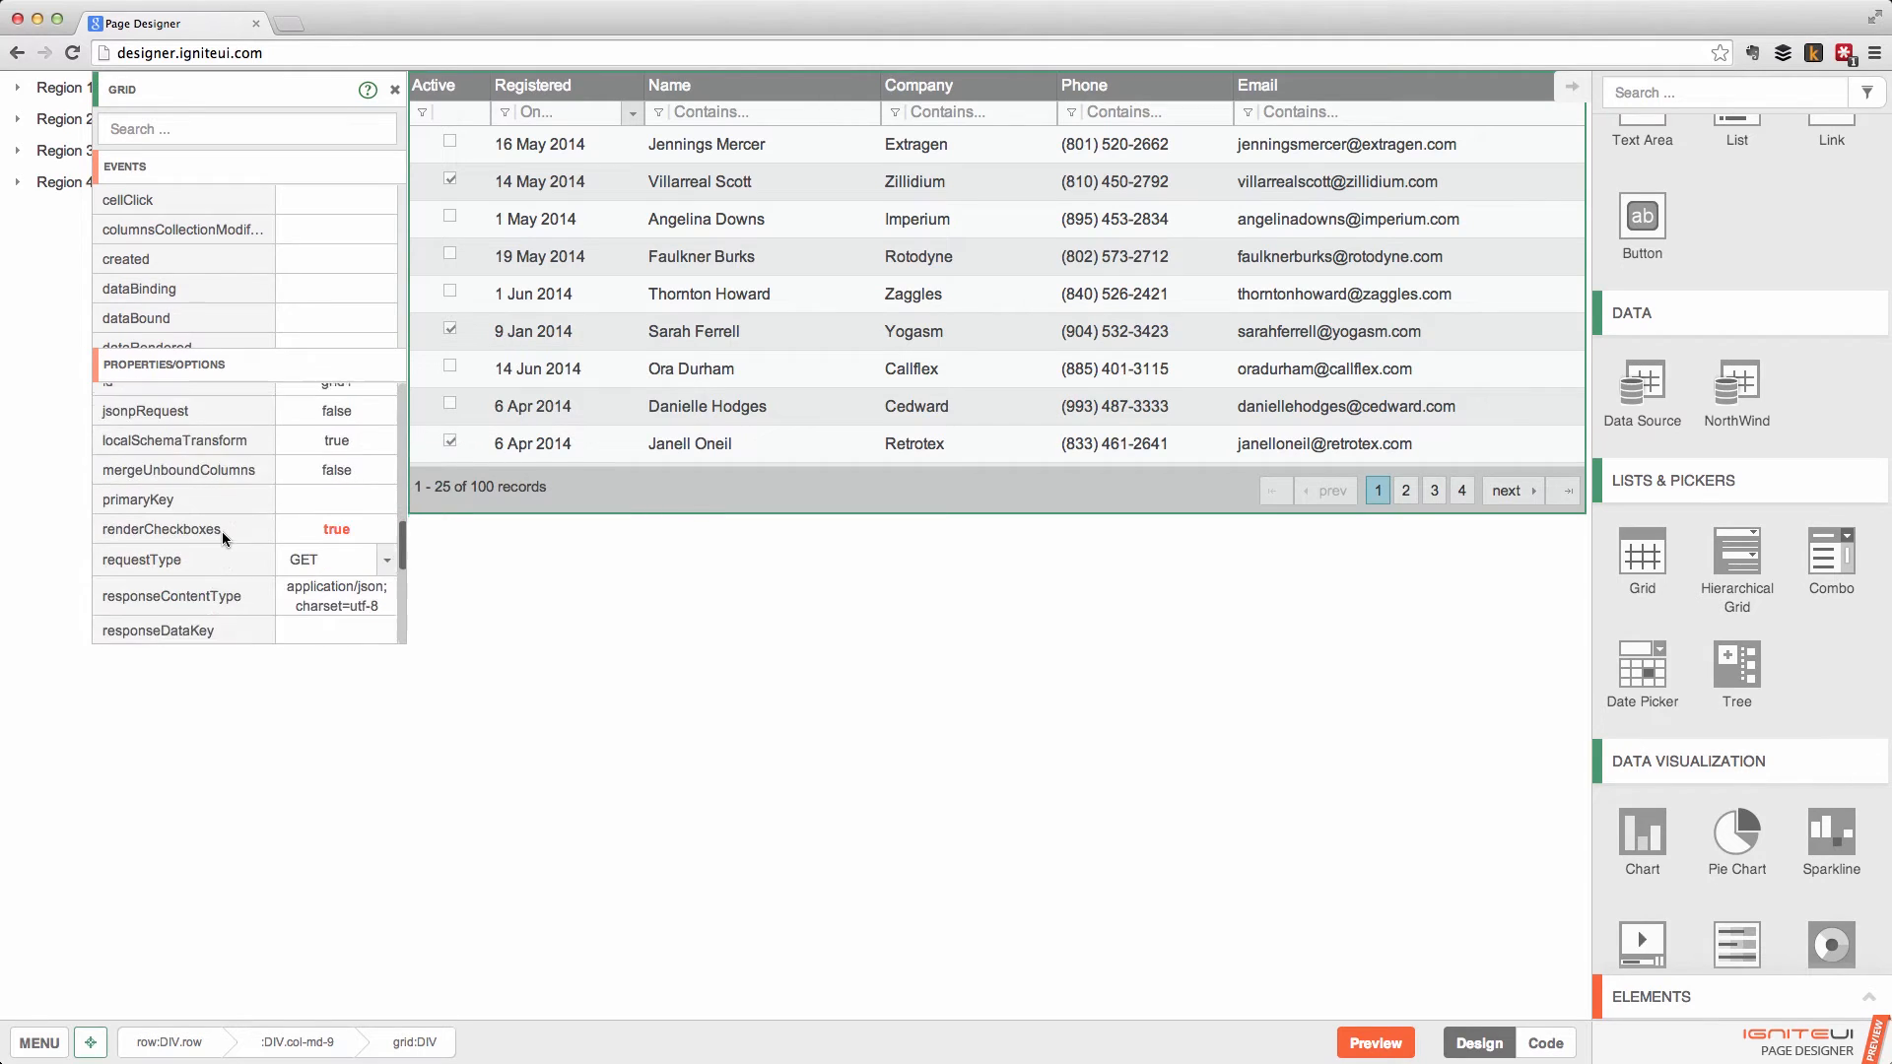
scroll(221, 532, down, 5)
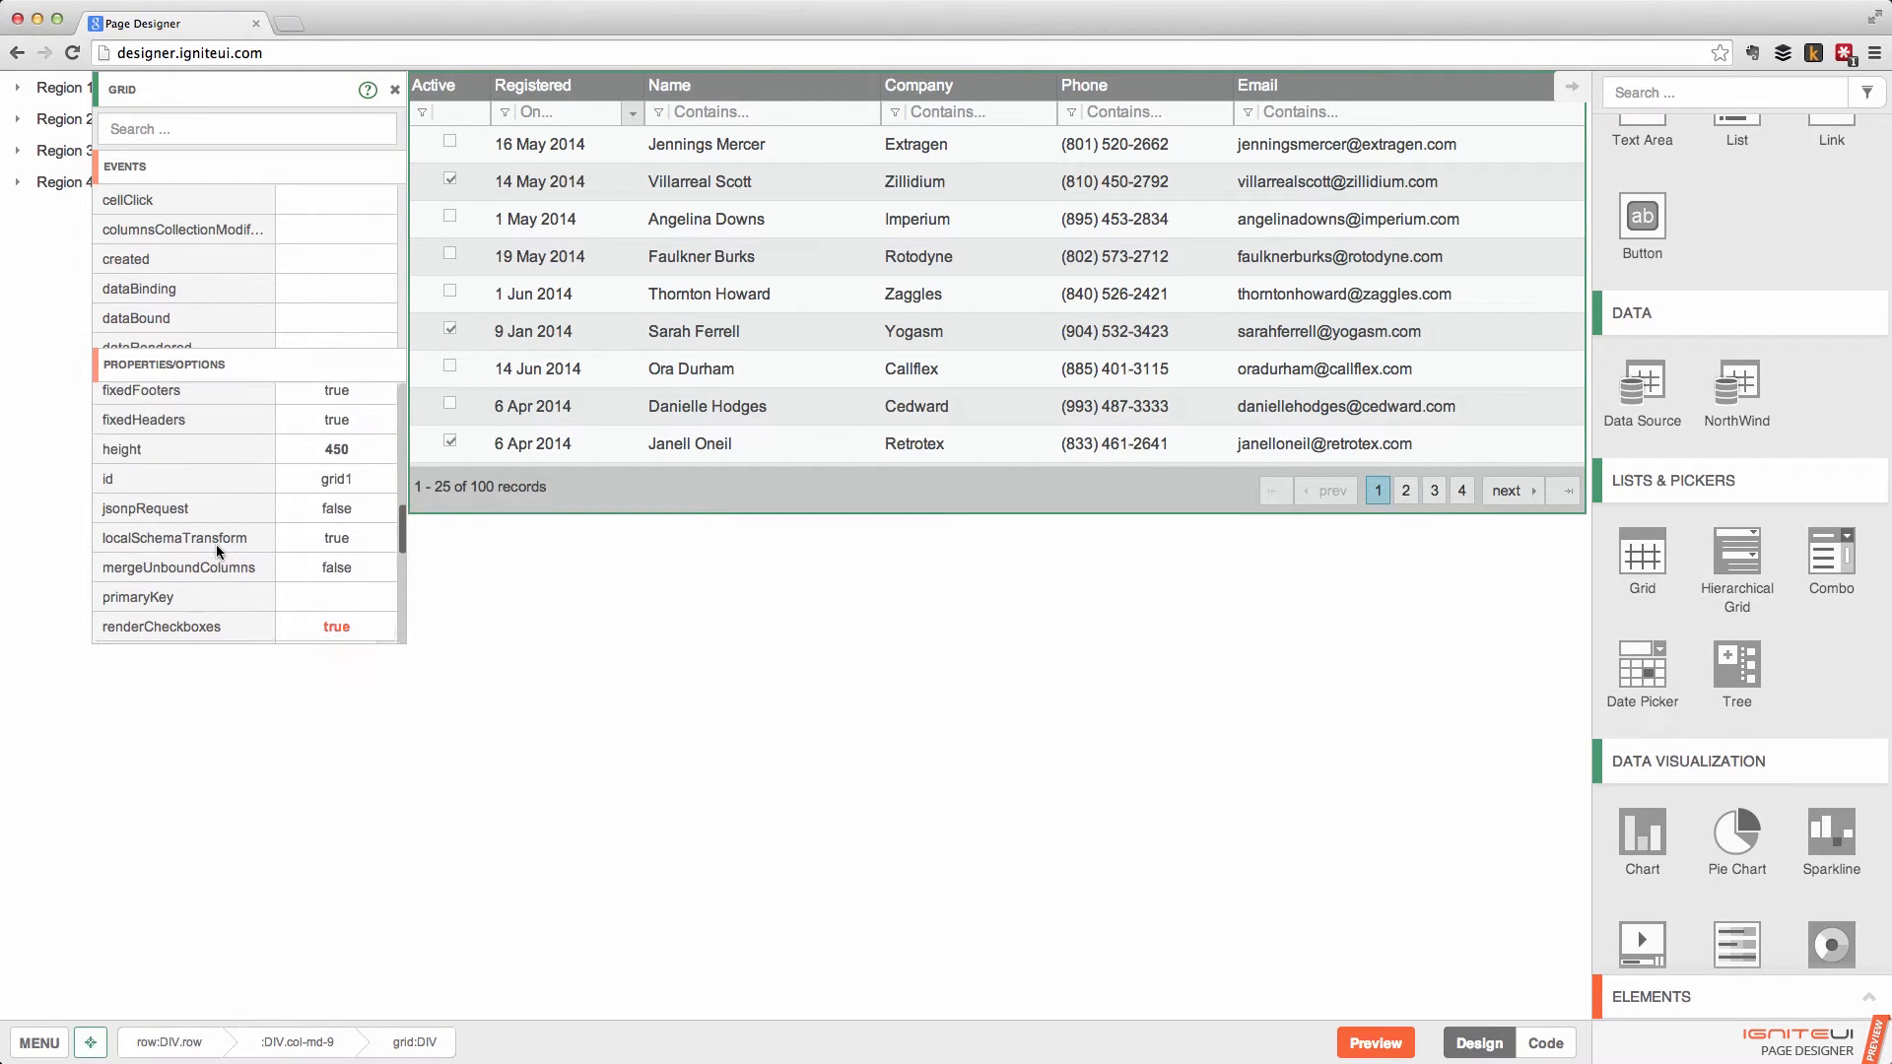
scroll(216, 544, up, 20)
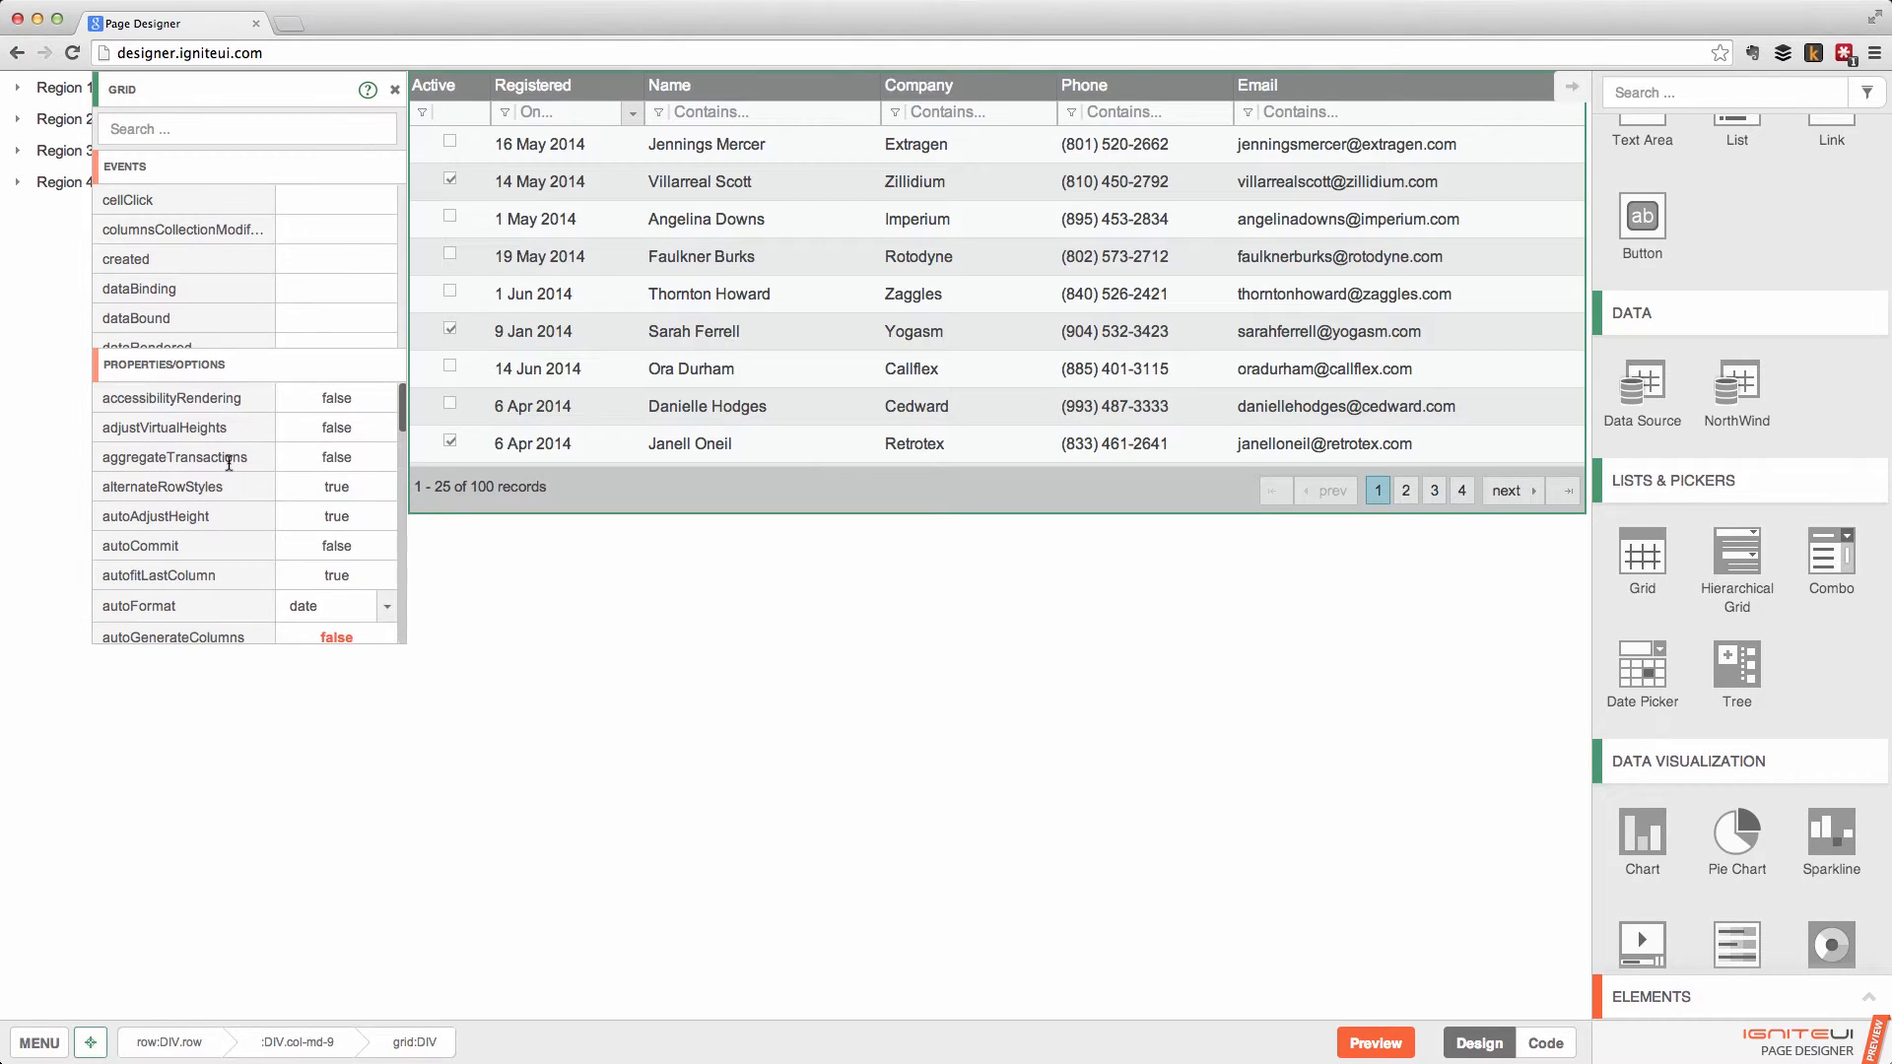
Inspect how the grid's true/false options such as adjustVirtualHeights are edited, and view the choices offered for autoFormat.
mouse_move(221, 456)
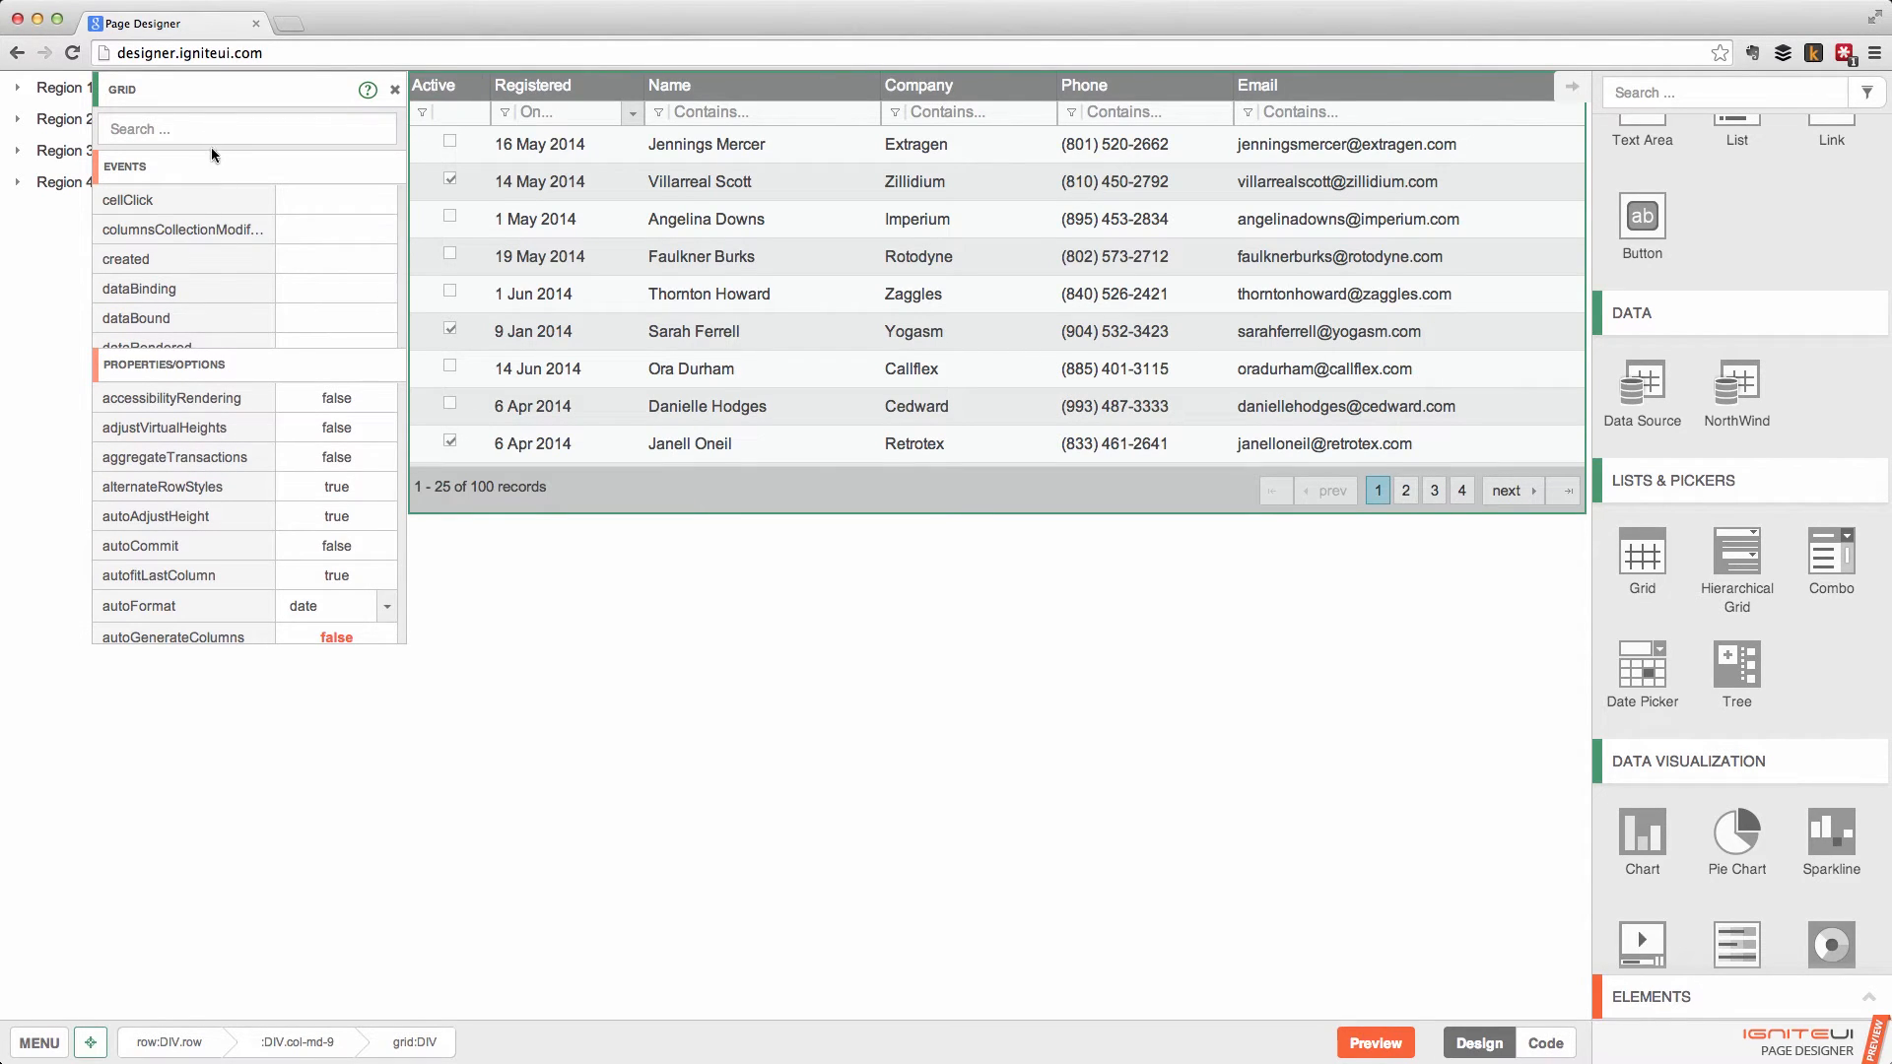
click(335, 429)
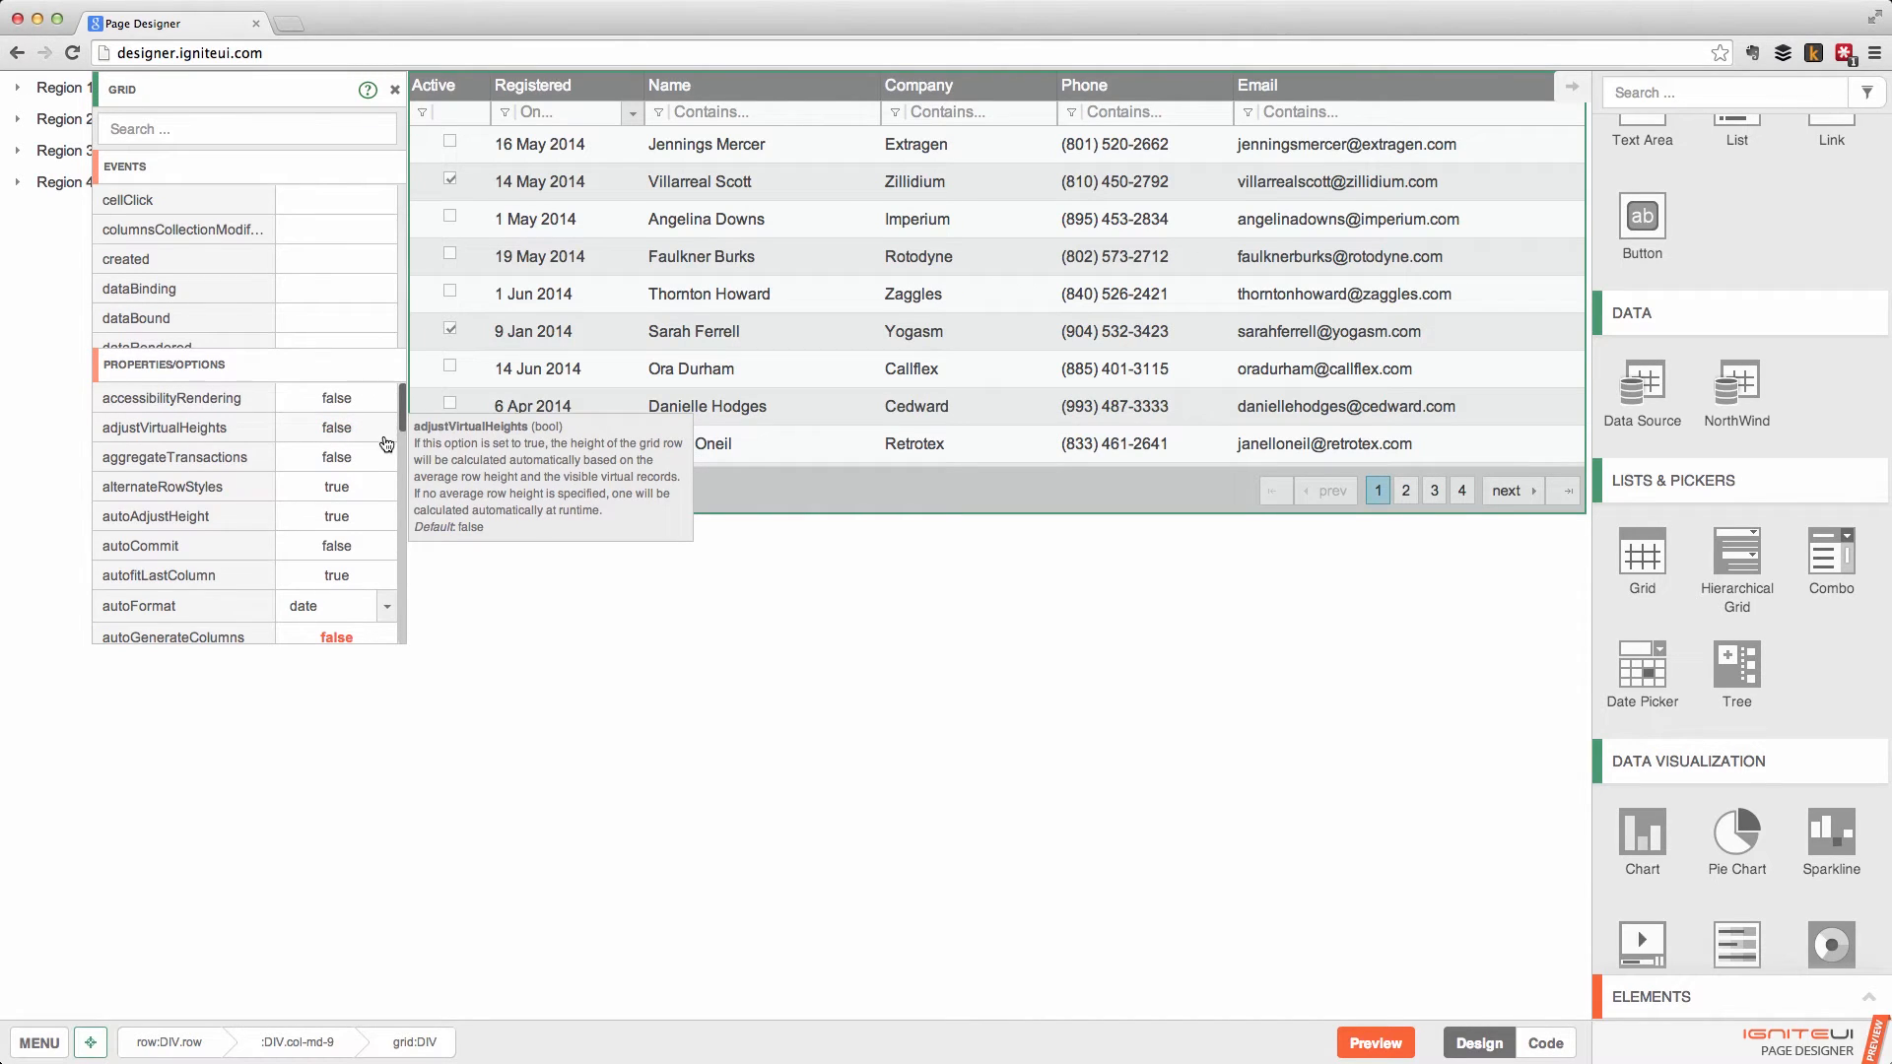
scroll(351, 473, down, 1)
scroll(351, 473, down, 1)
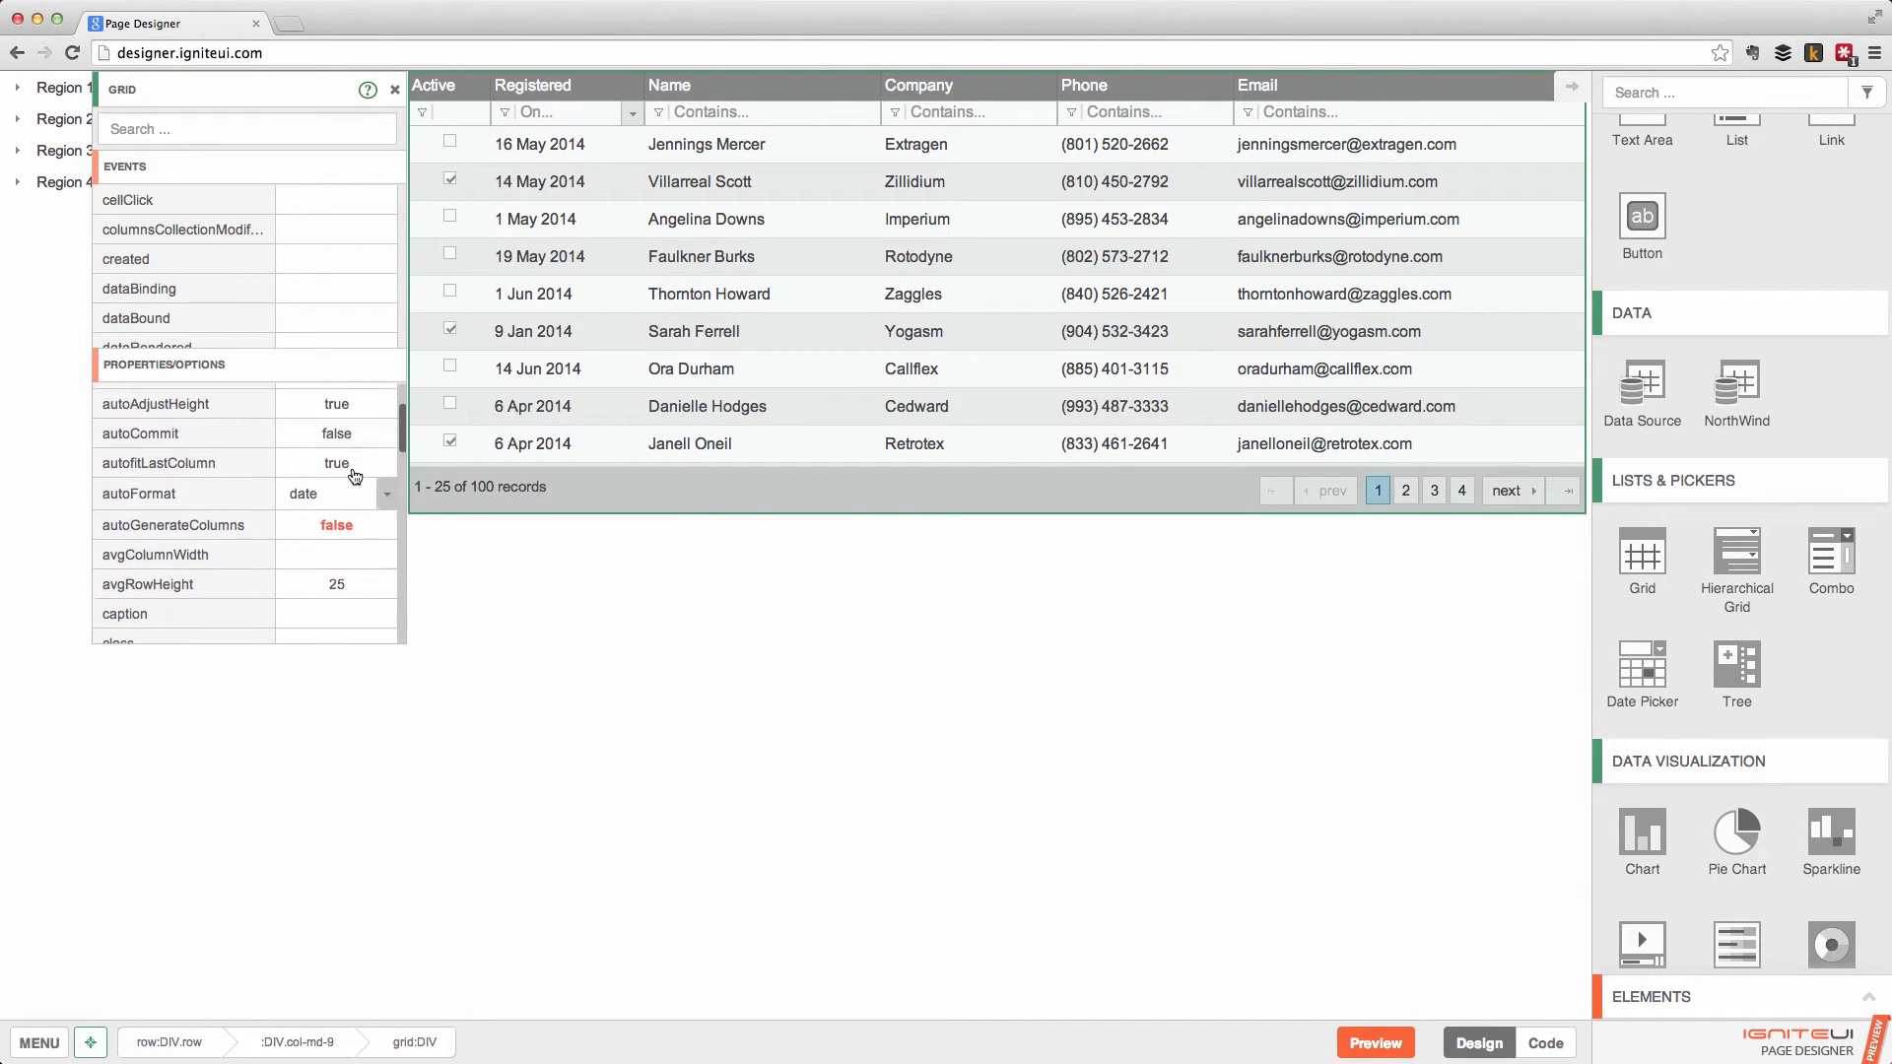
click(386, 494)
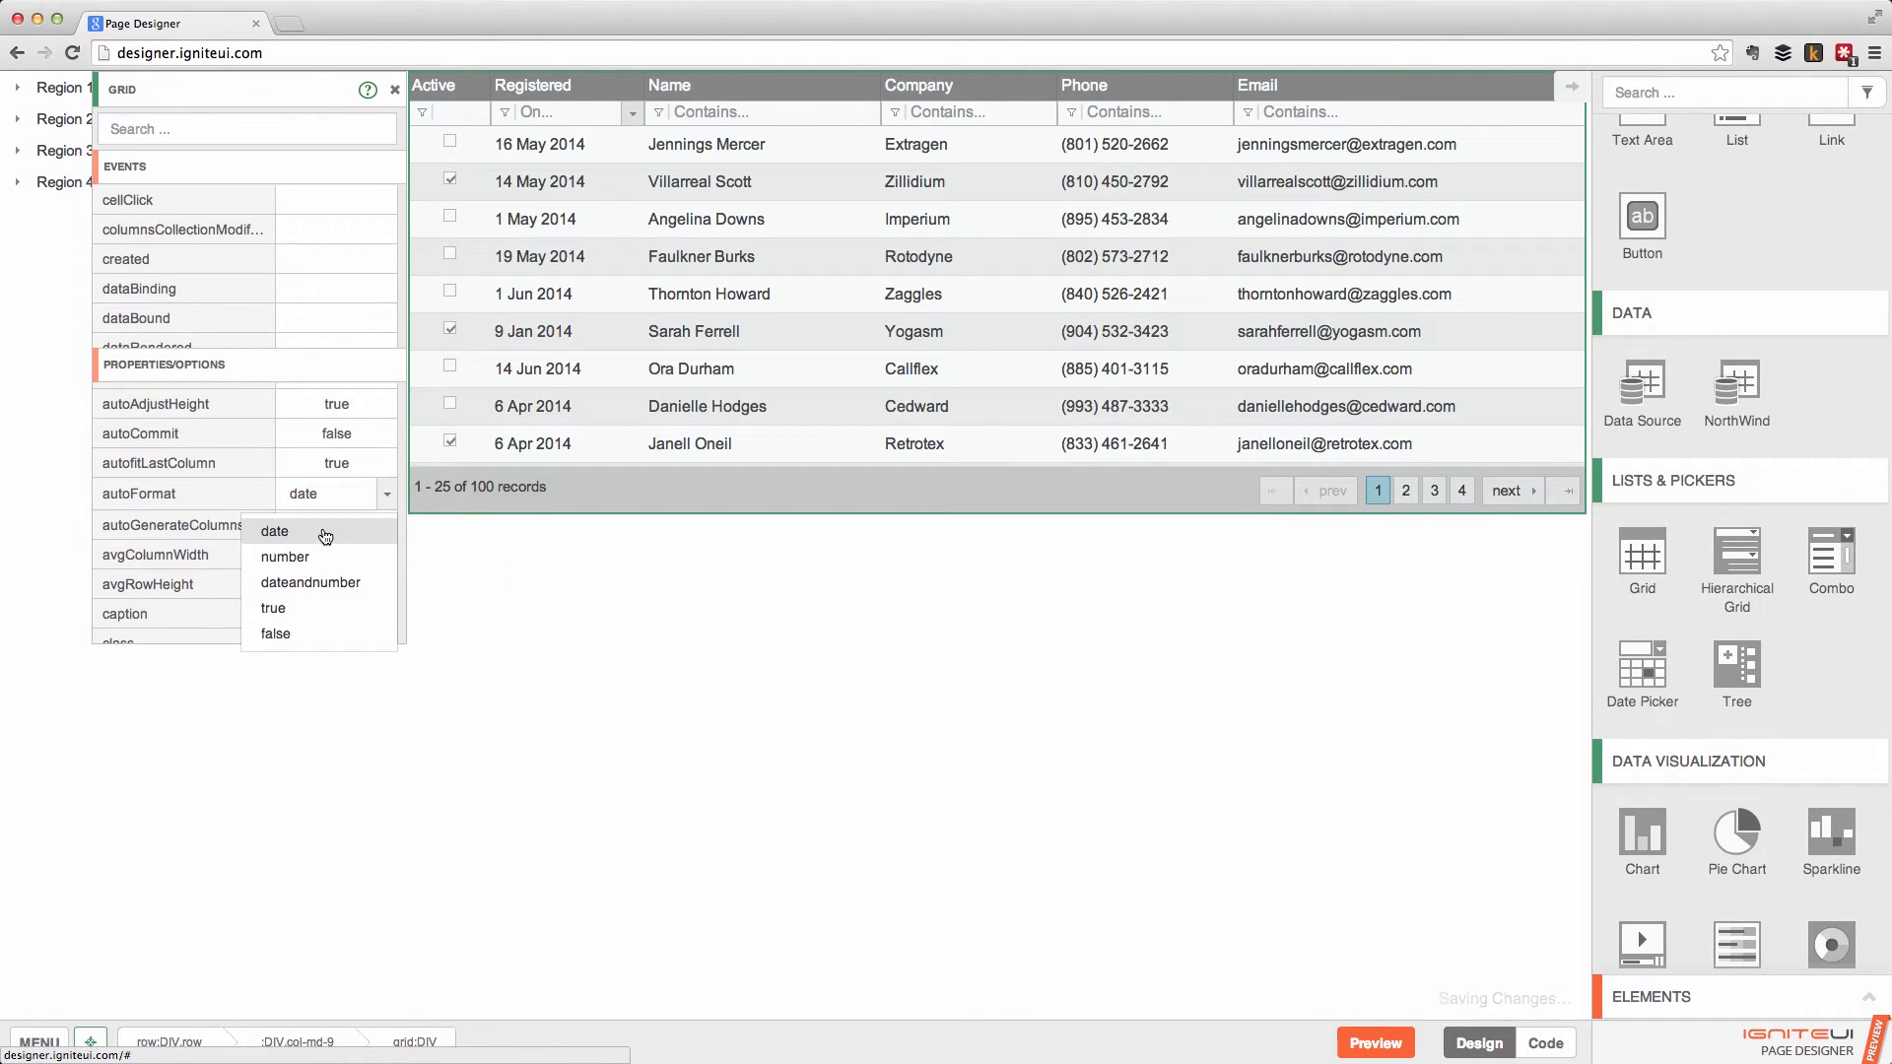
click(213, 500)
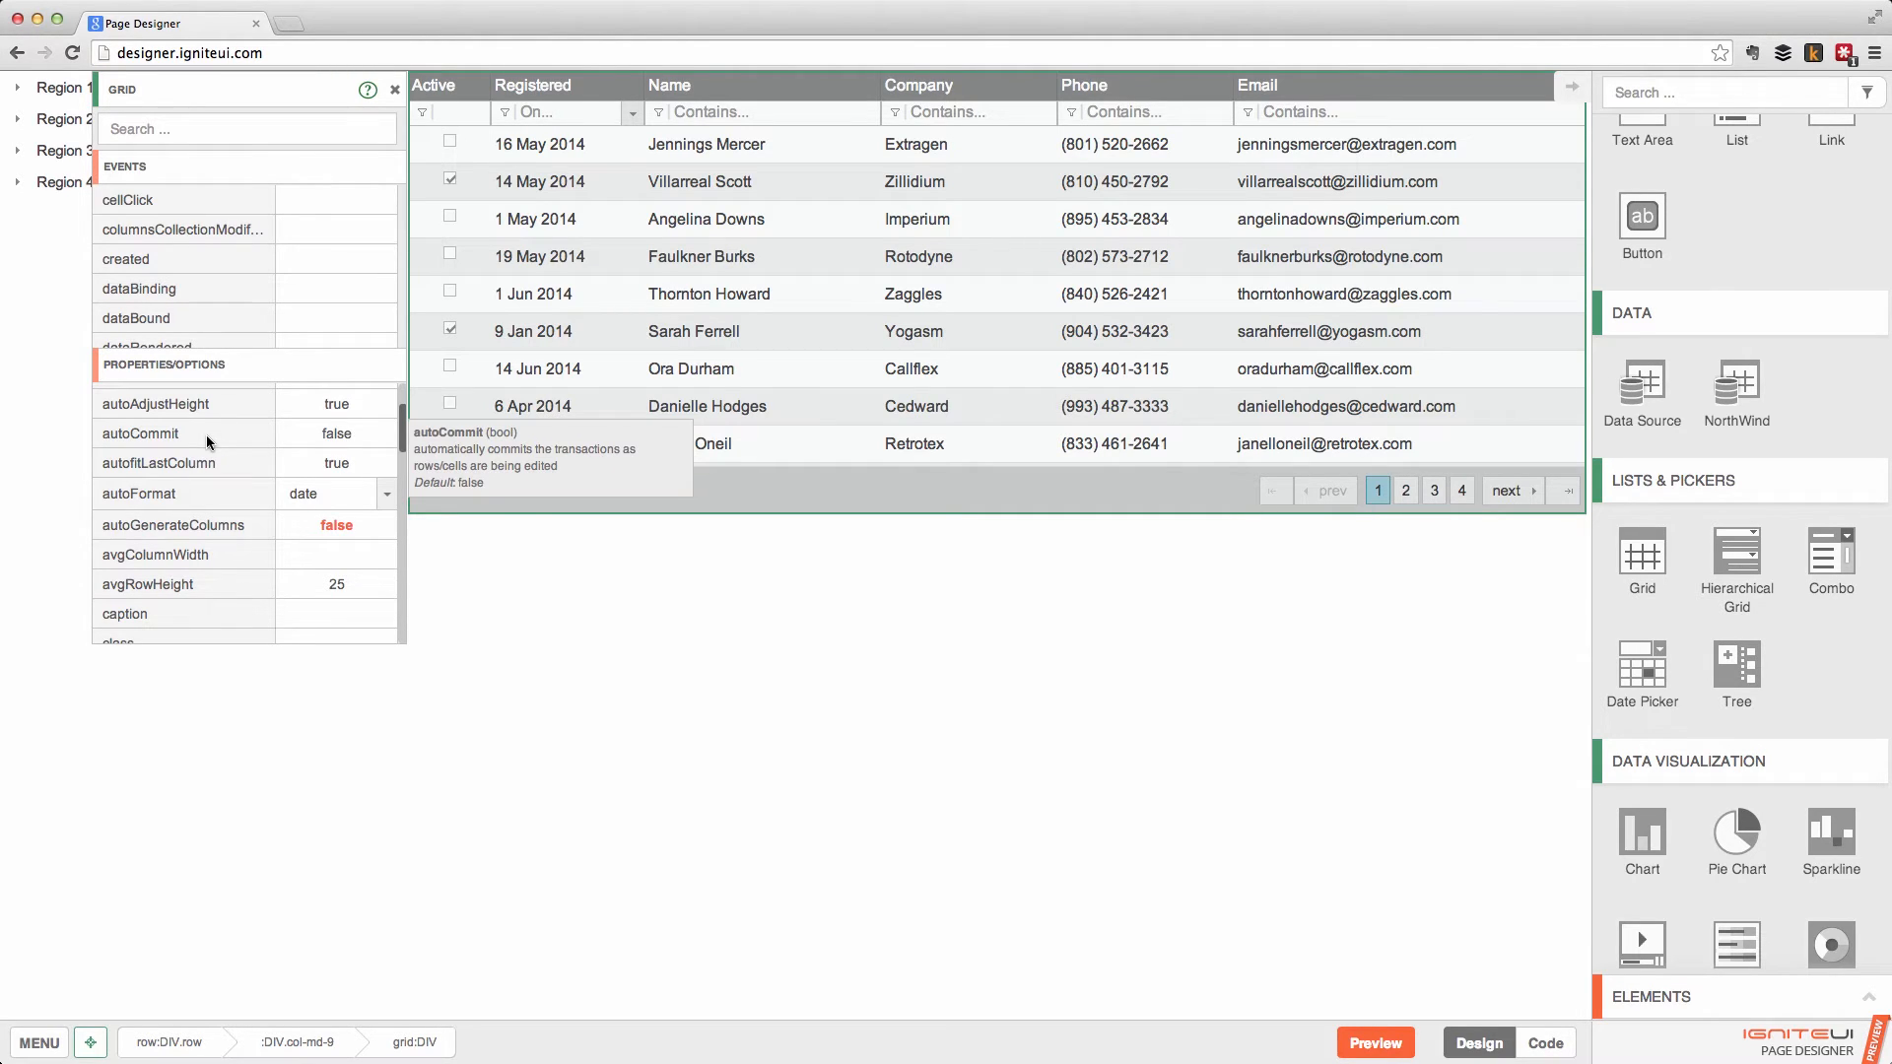
Read the grid's caption description, view its columns collection, and return to the grid's property list.
scroll(248, 558, down, 2)
mouse_move(250, 559)
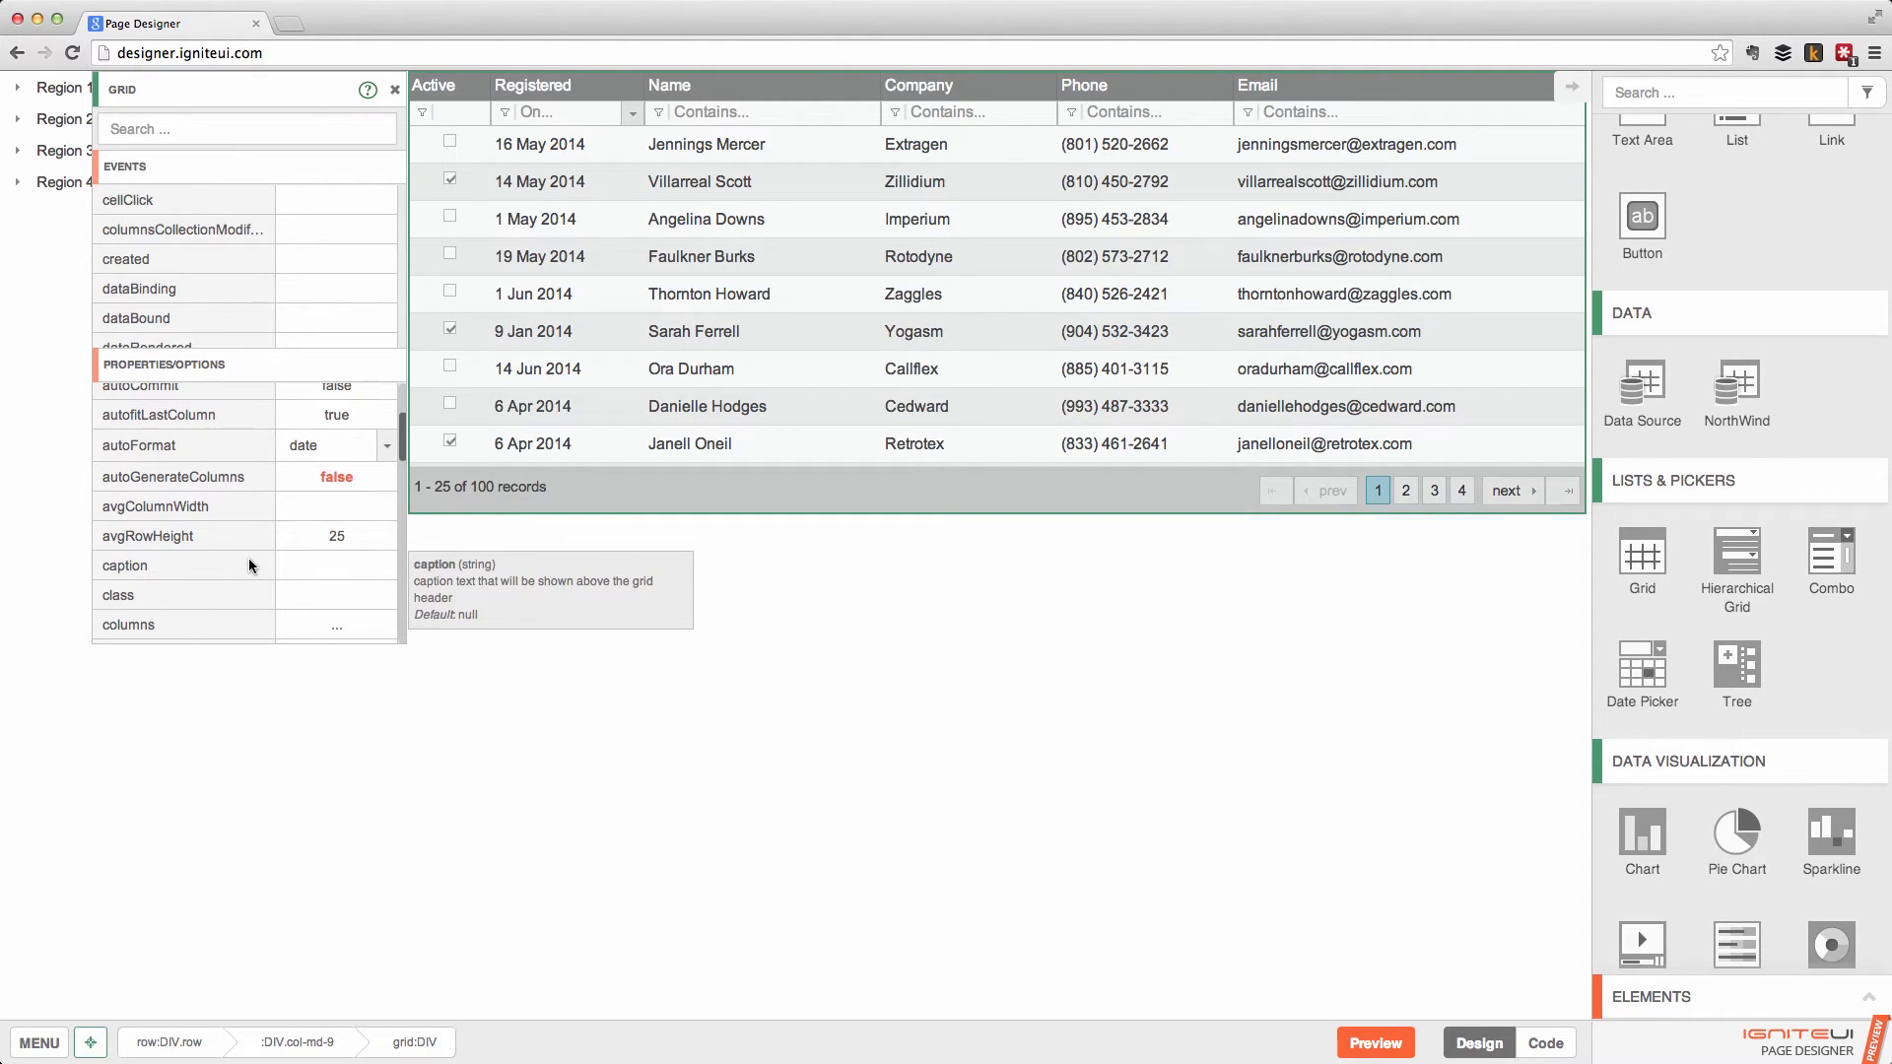
scroll(253, 554, down, 5)
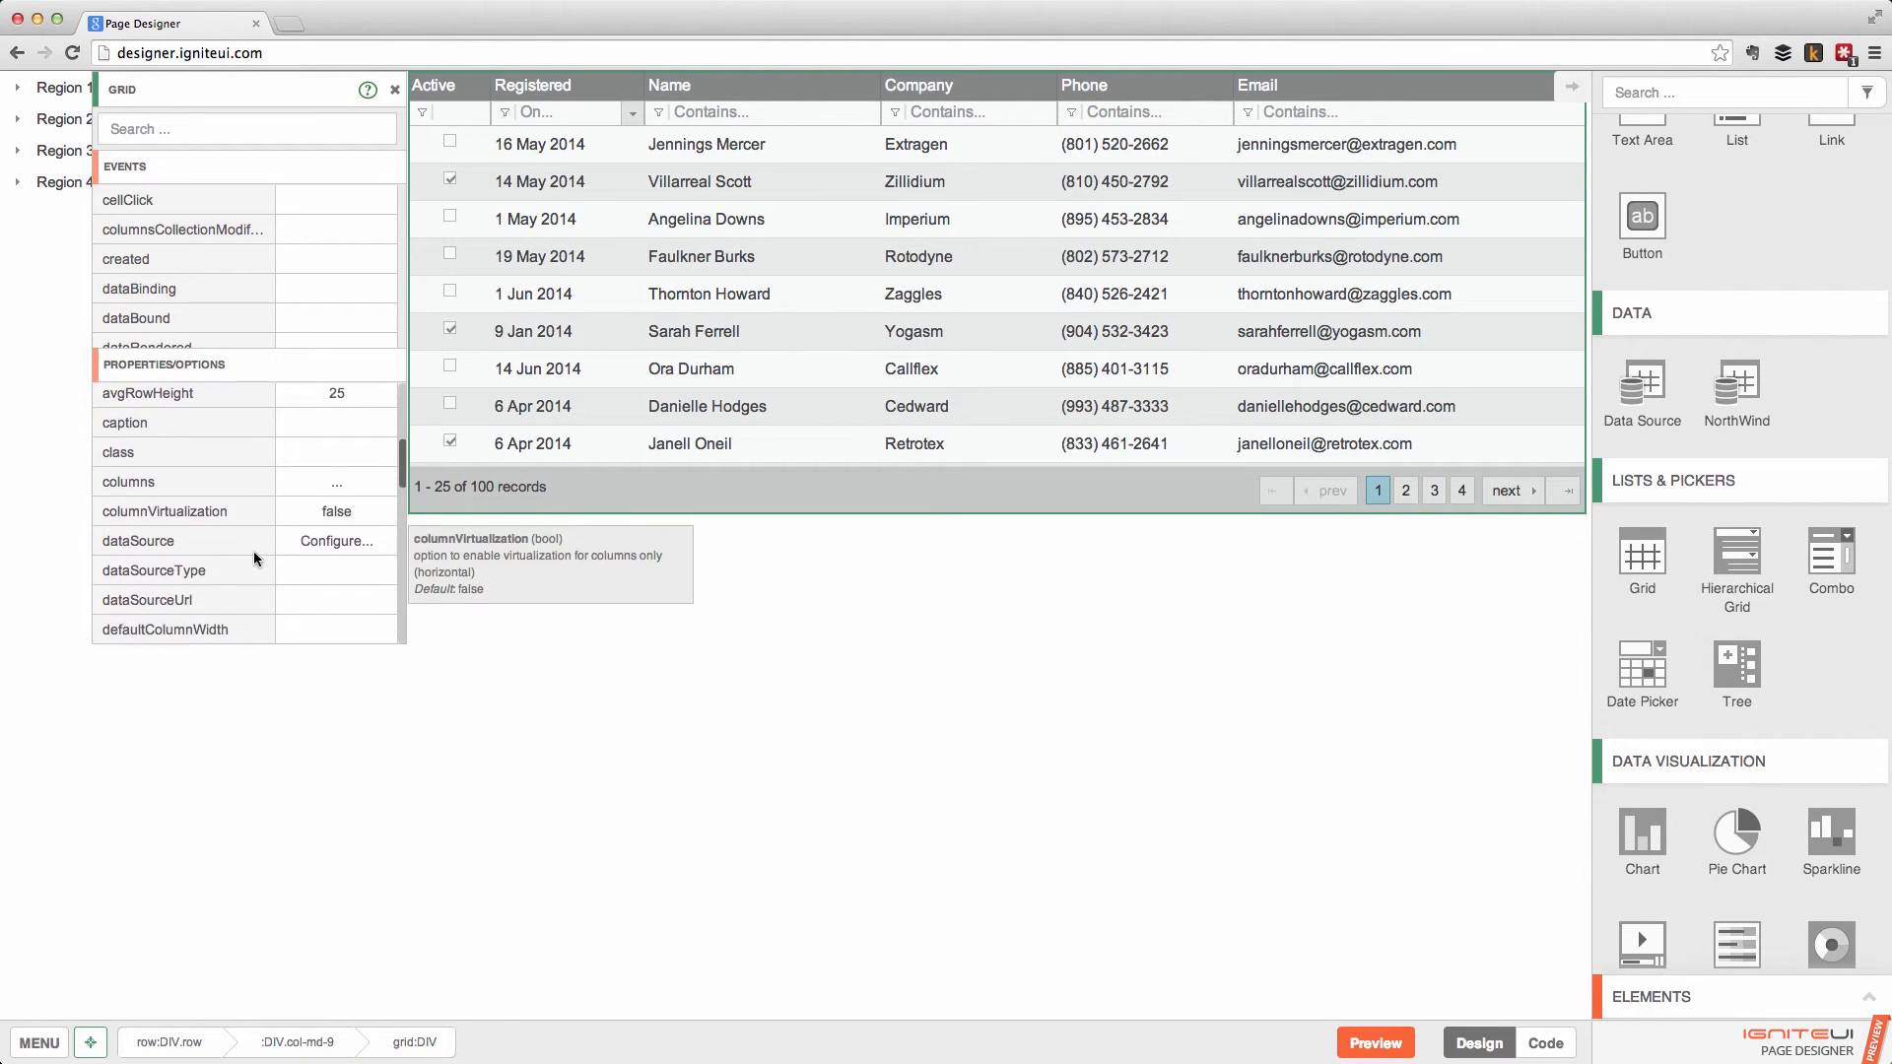
click(335, 487)
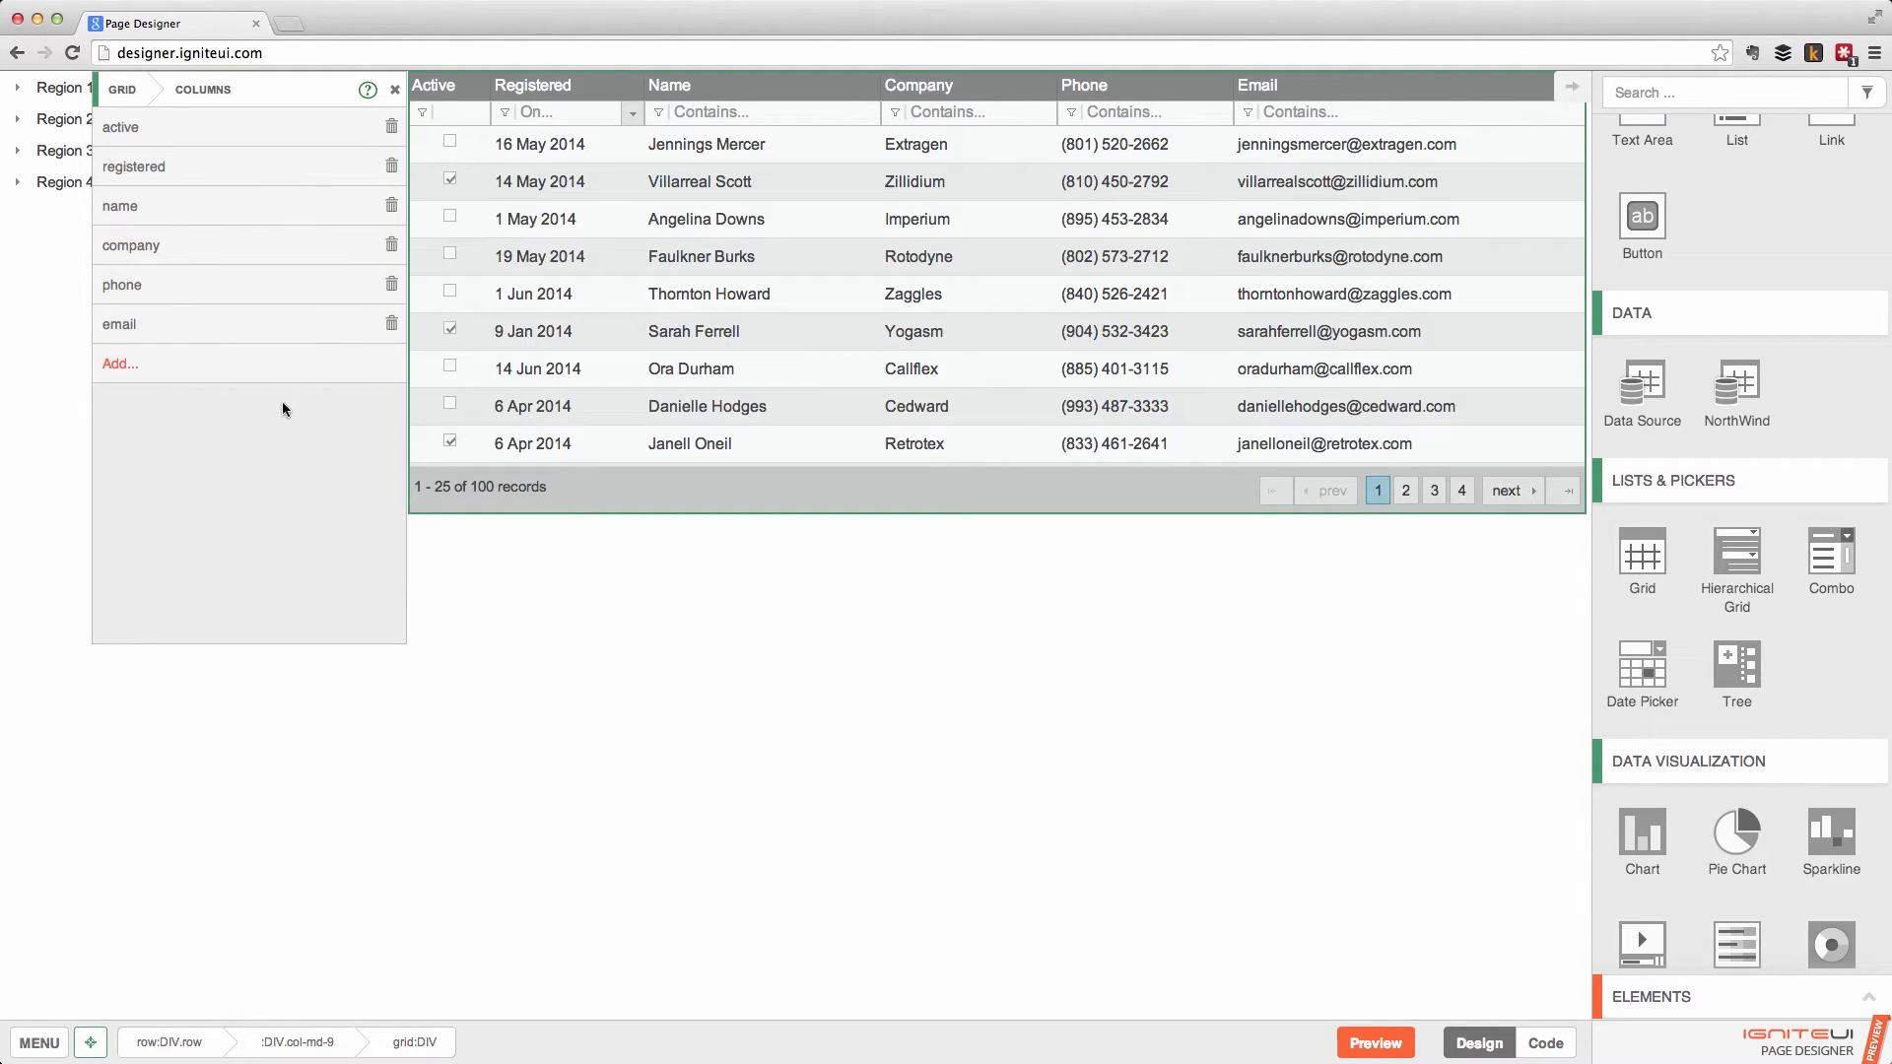
click(127, 90)
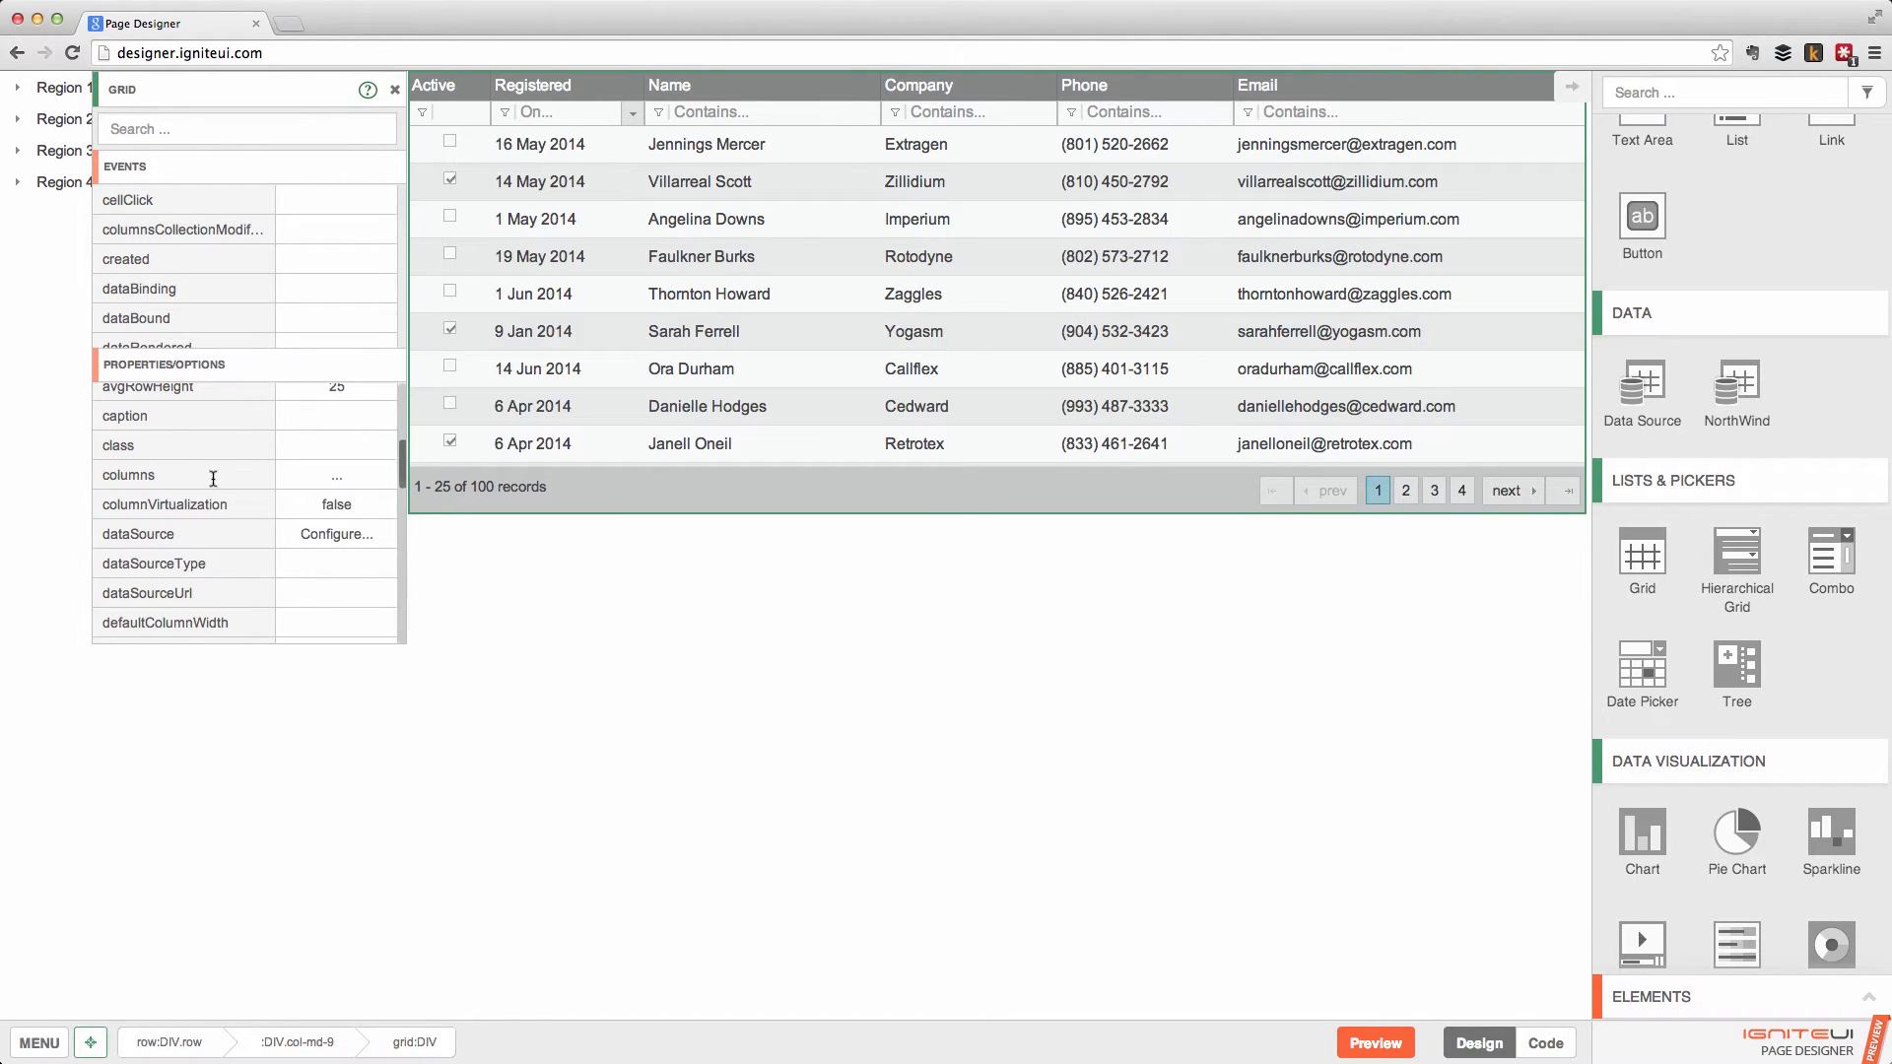
Review the grid's full property list from accessibilityRendering down to showHeader and tabIndex.
scroll(217, 487, up, 5)
scroll(217, 486, down, 3)
scroll(217, 487, up, 4)
scroll(217, 487, up, 2)
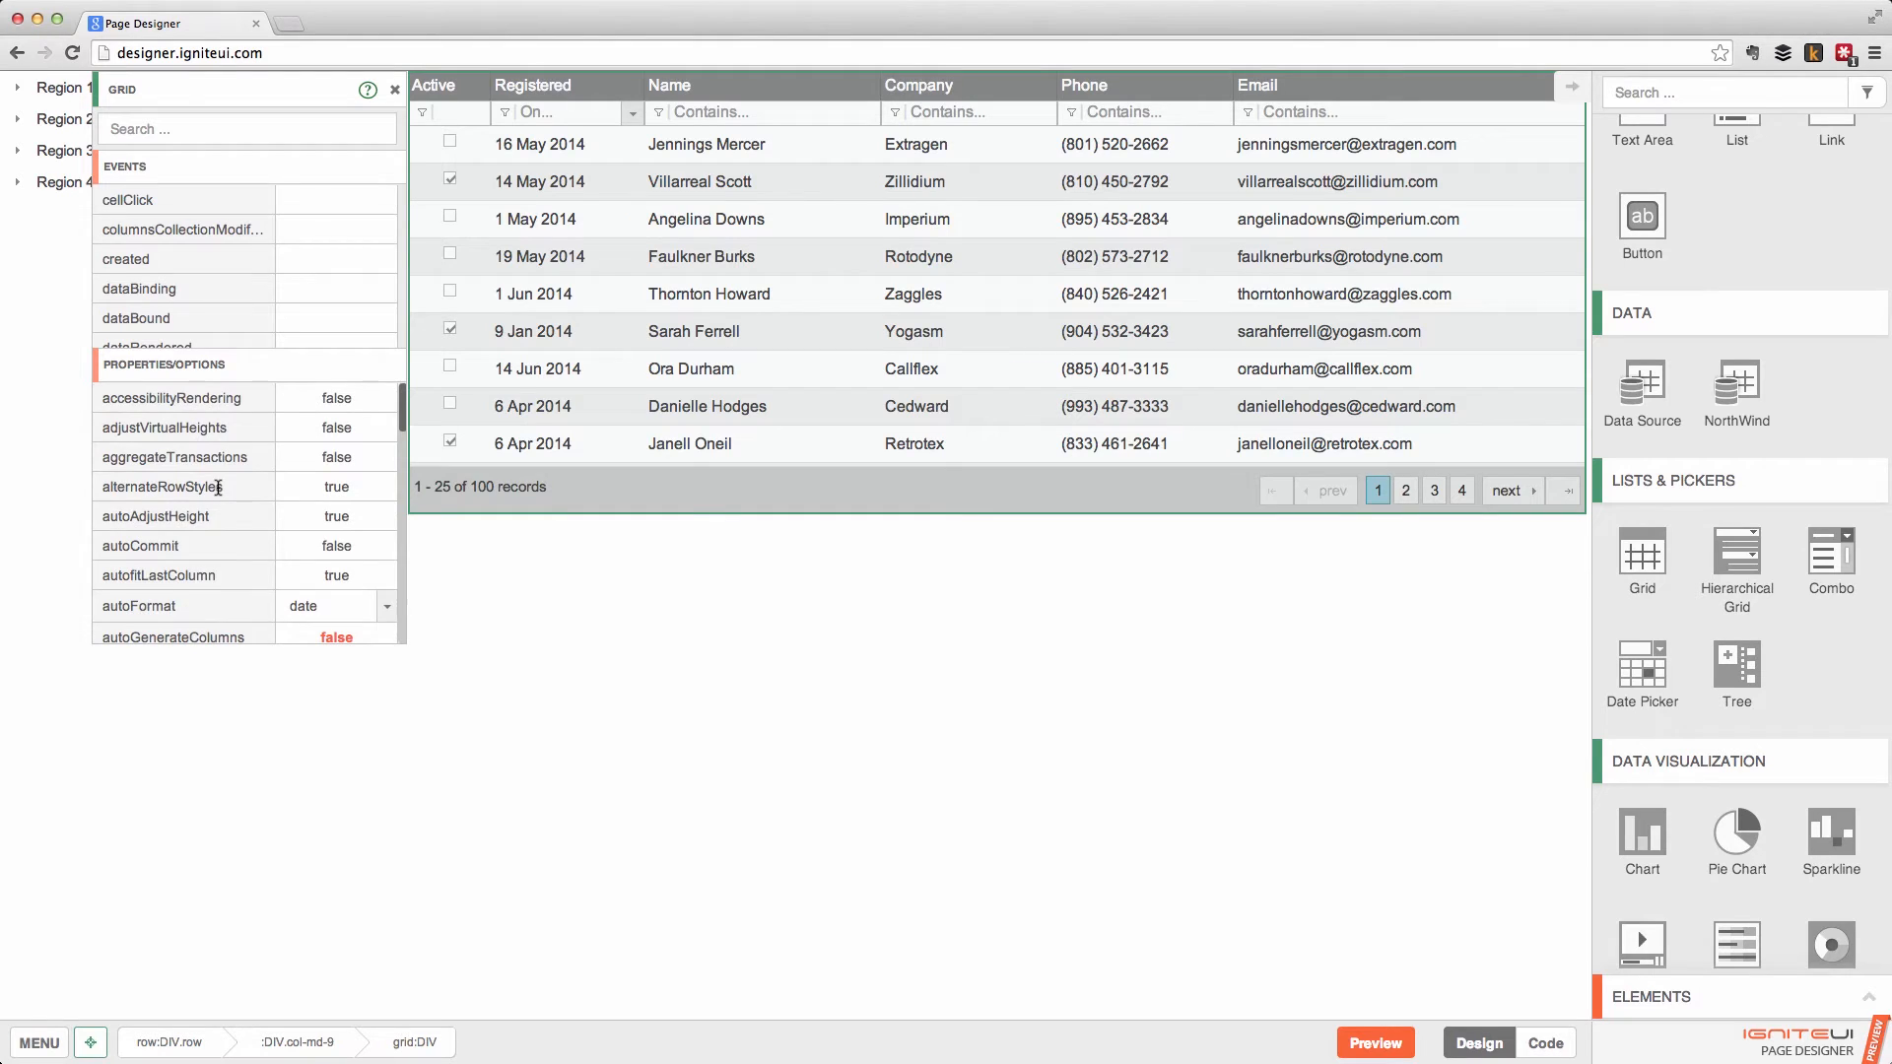
scroll(217, 487, down, 5)
scroll(218, 487, down, 6)
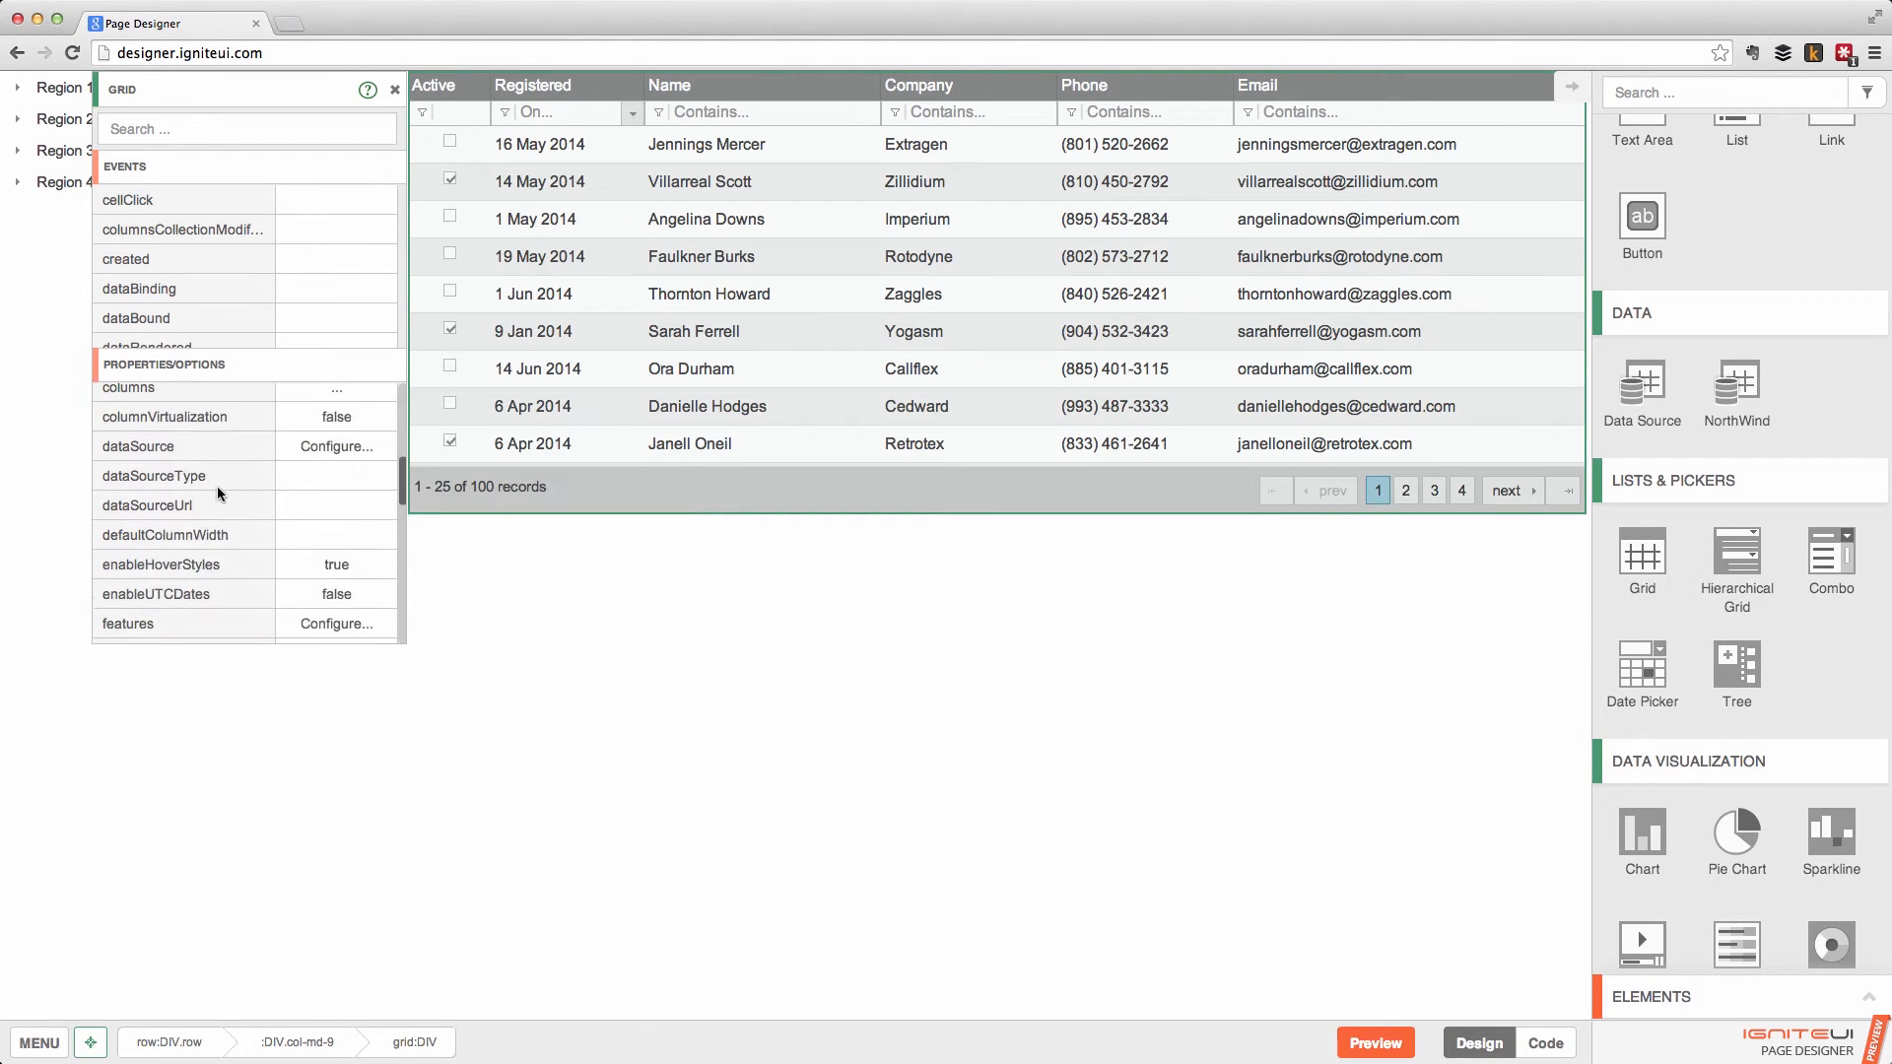
scroll(217, 487, down, 5)
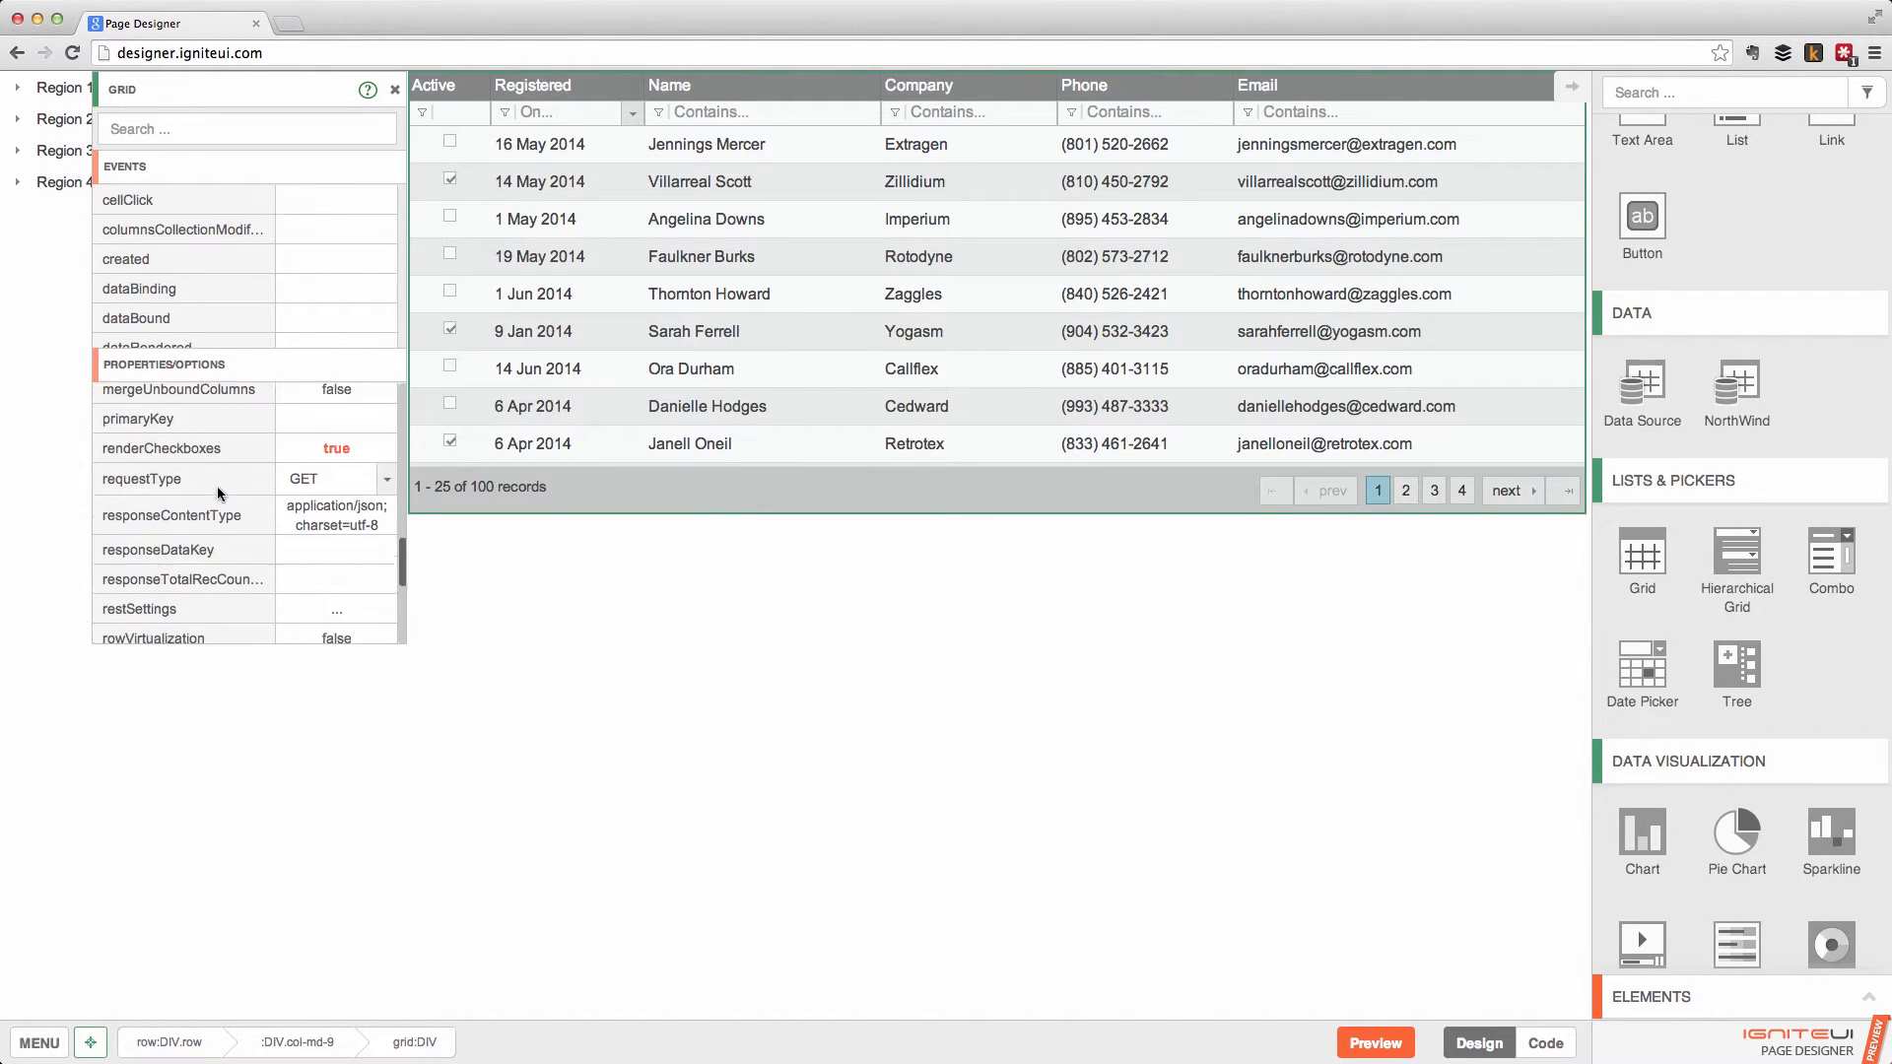
scroll(211, 504, down, 5)
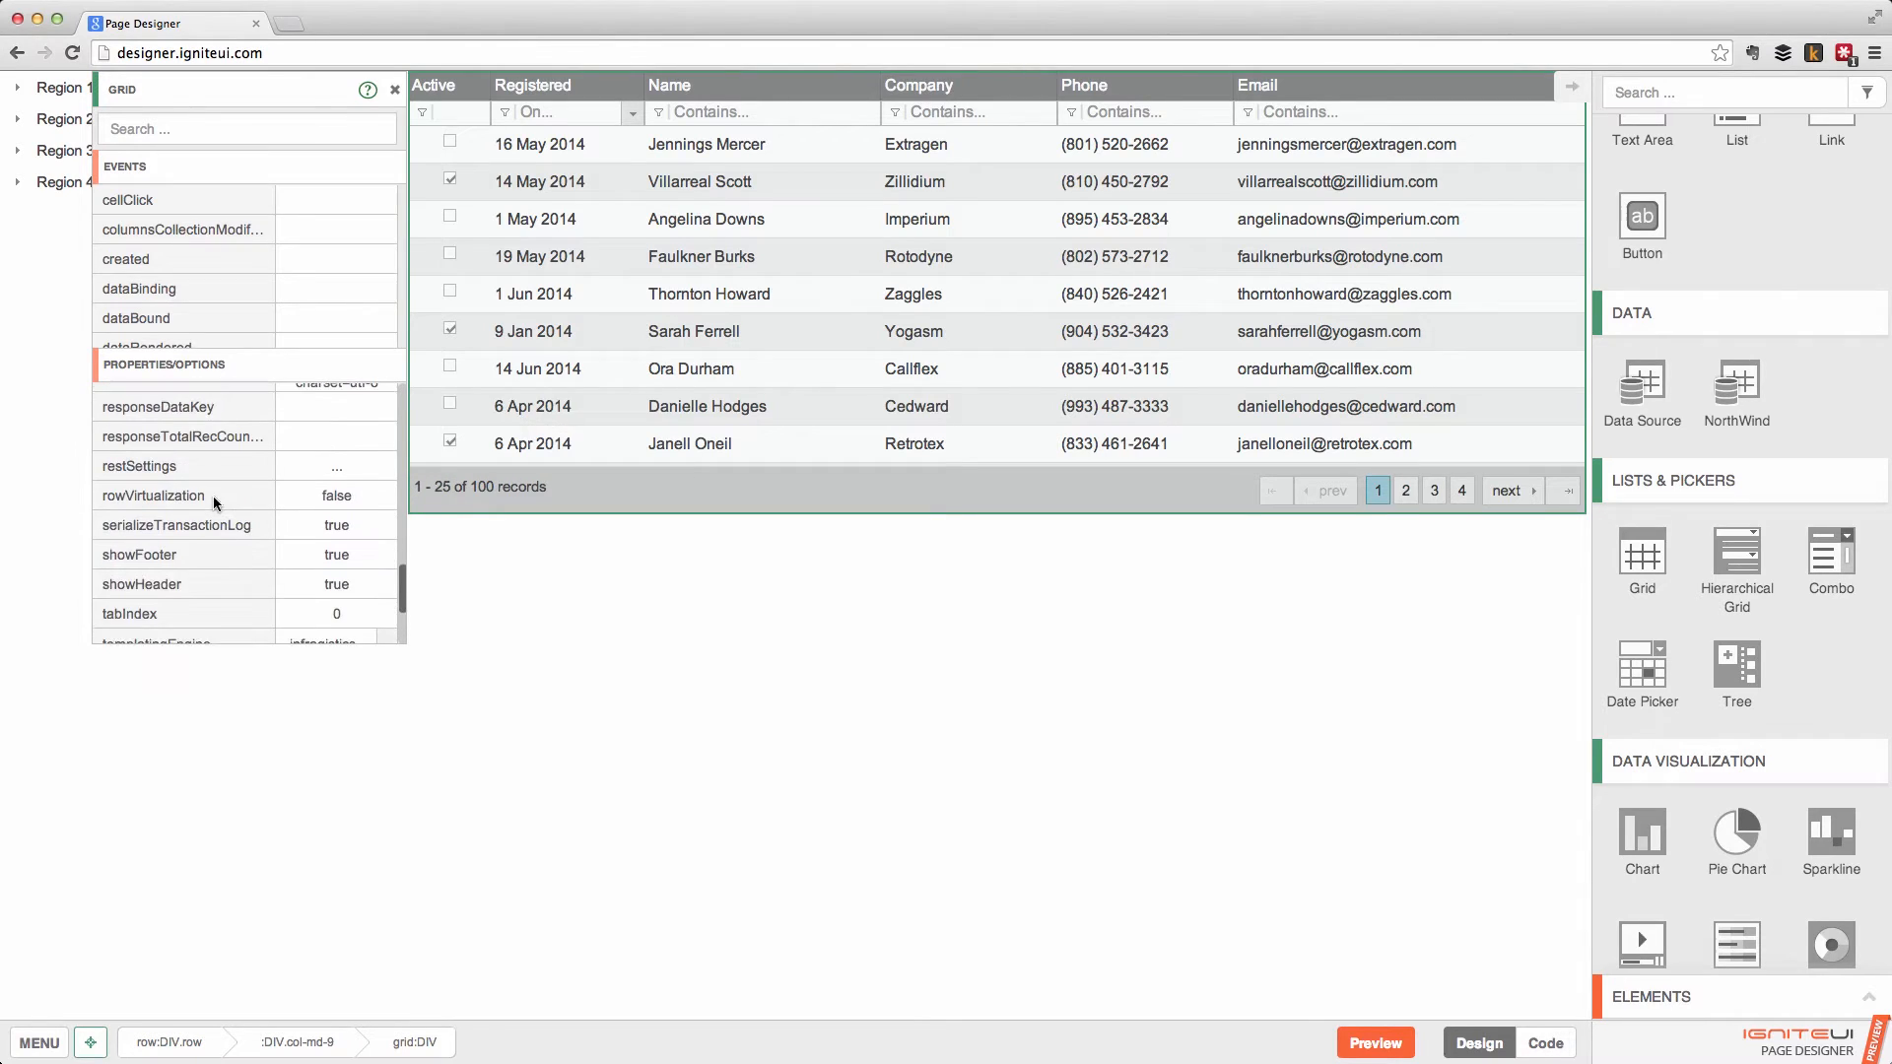
Add a NorthWind data source to the page and inspect its full URL endpoint.
scroll(214, 502, down, 1)
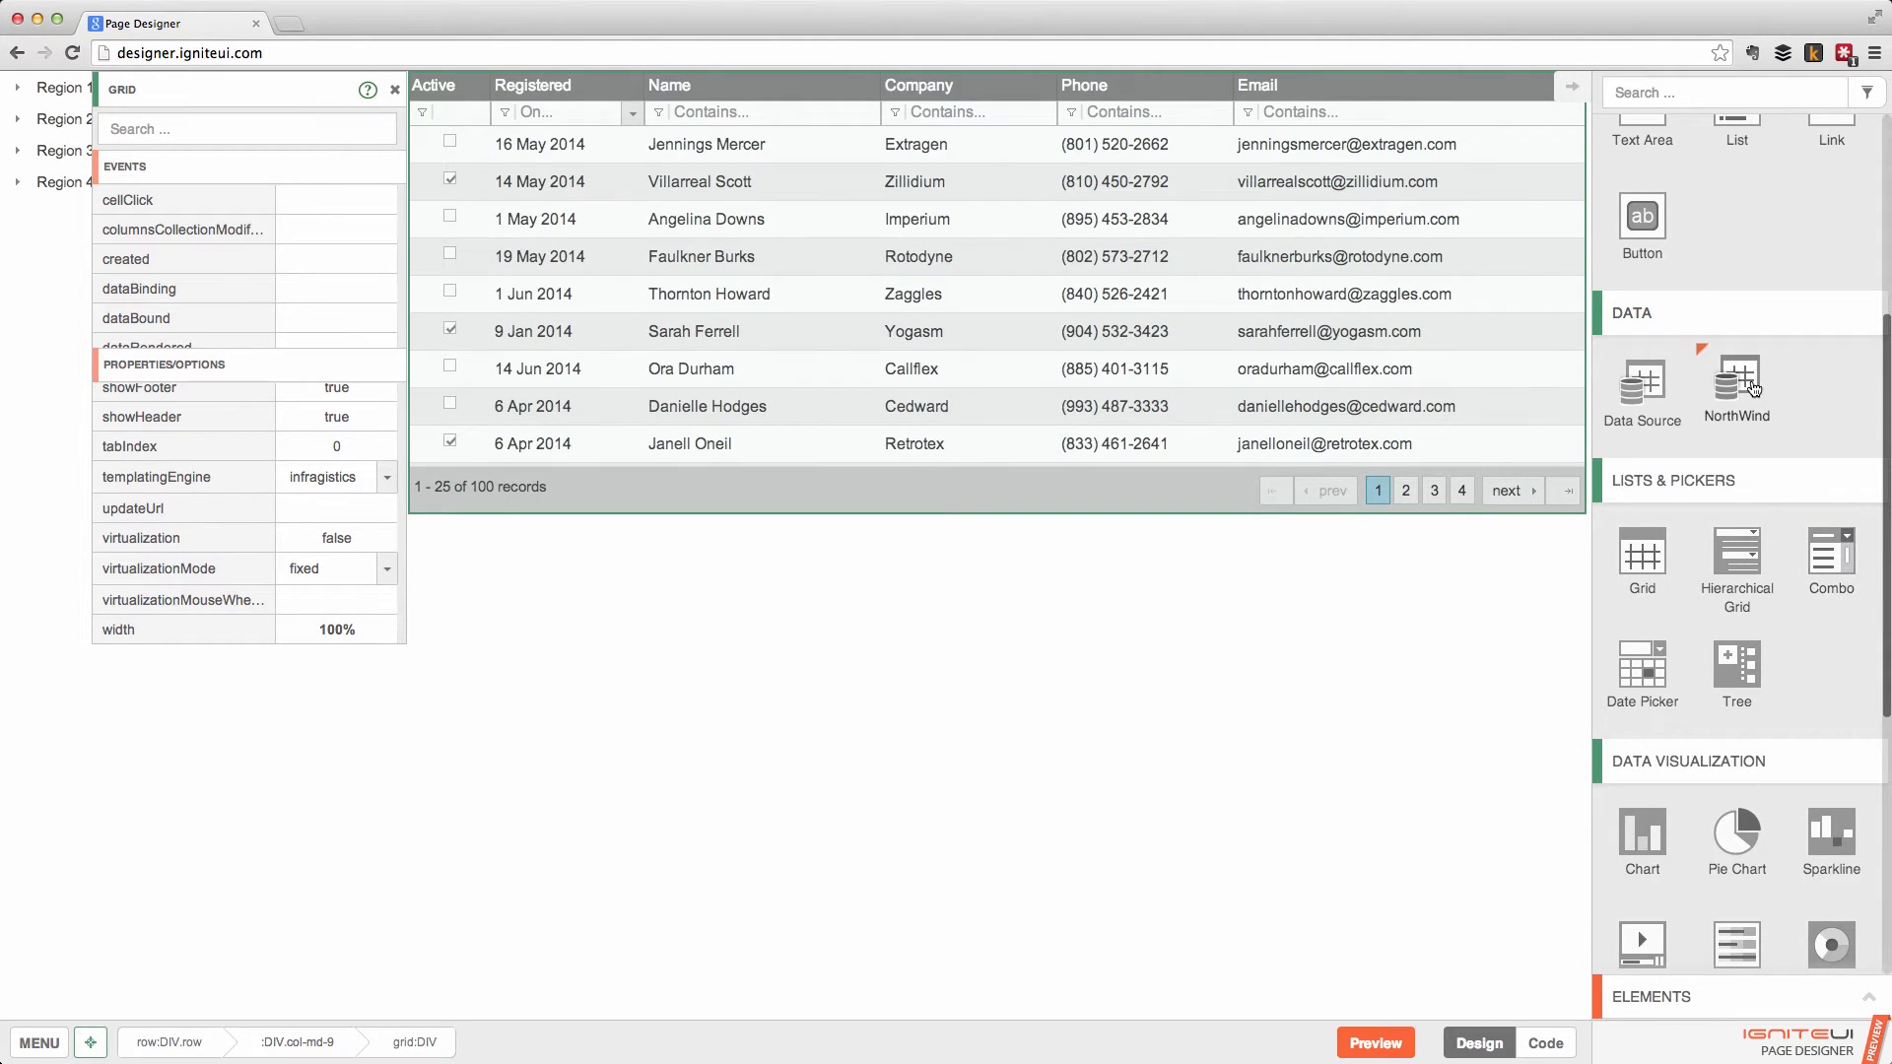
drag(1757, 390, 475, 997)
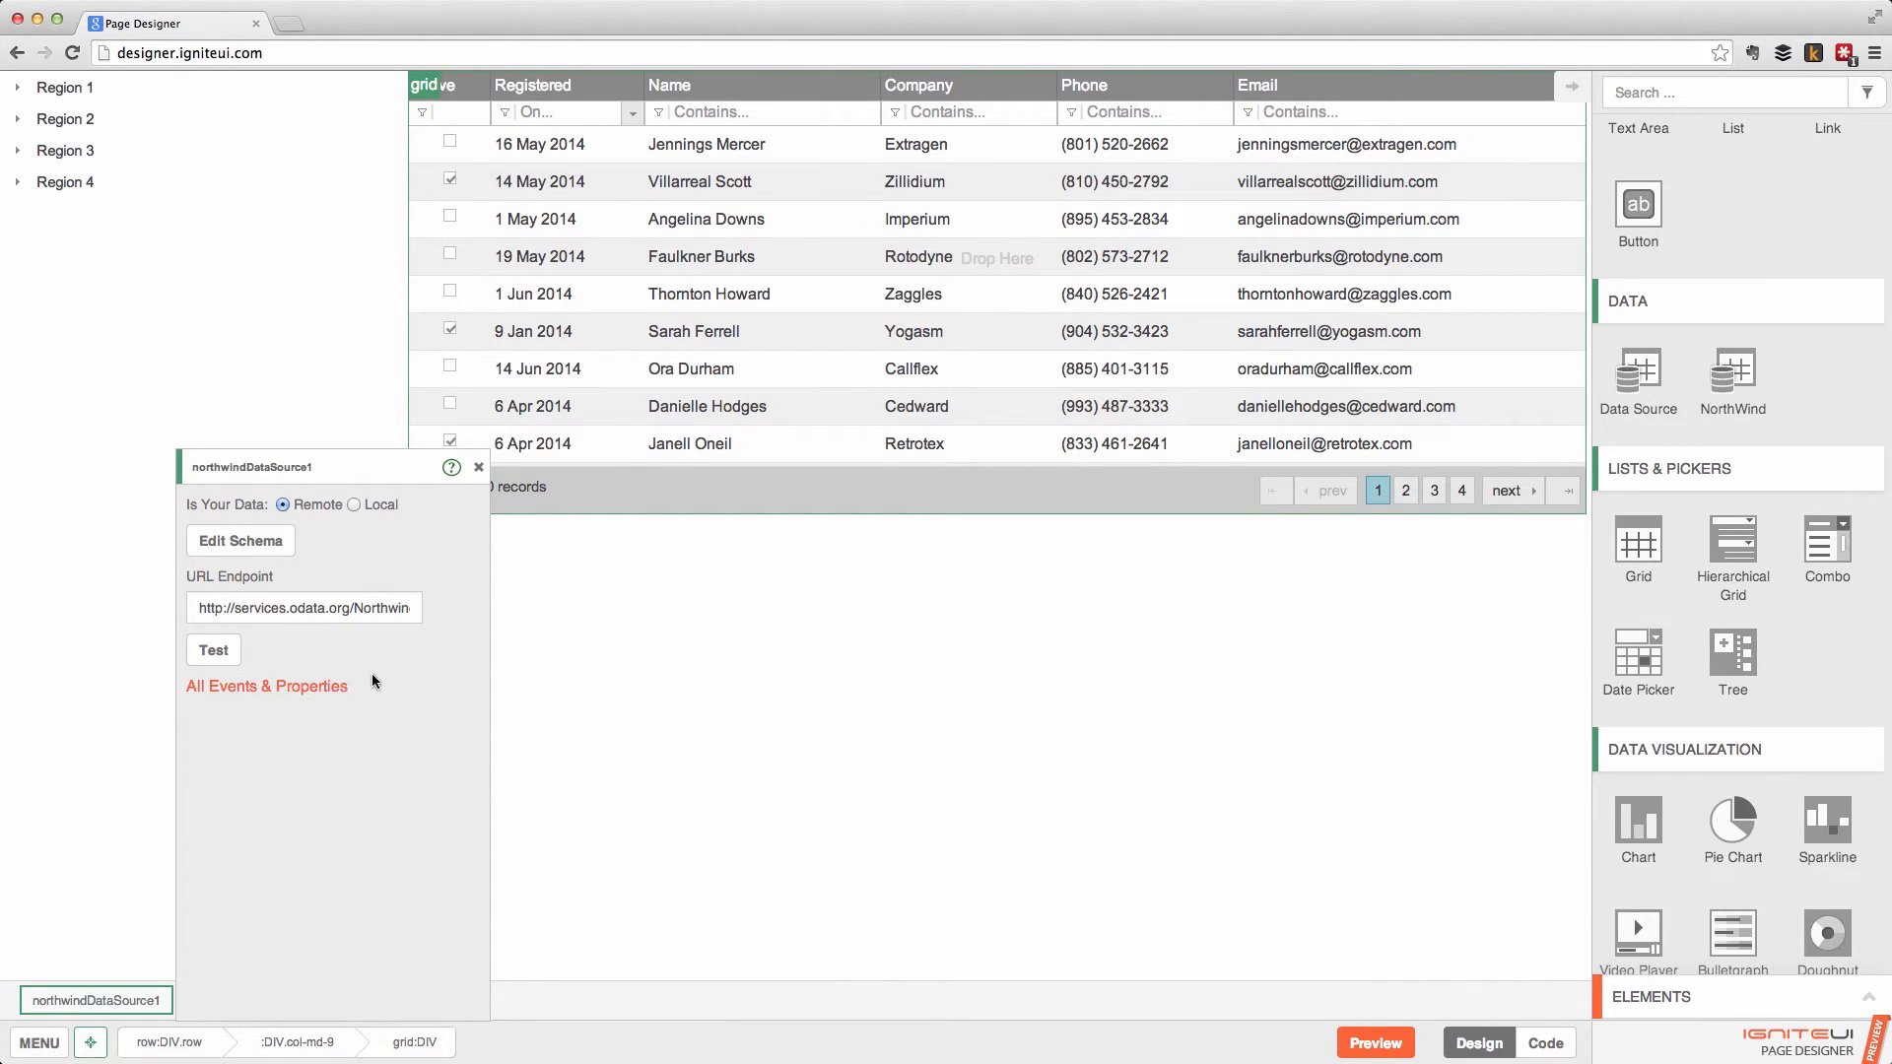
click(342, 607)
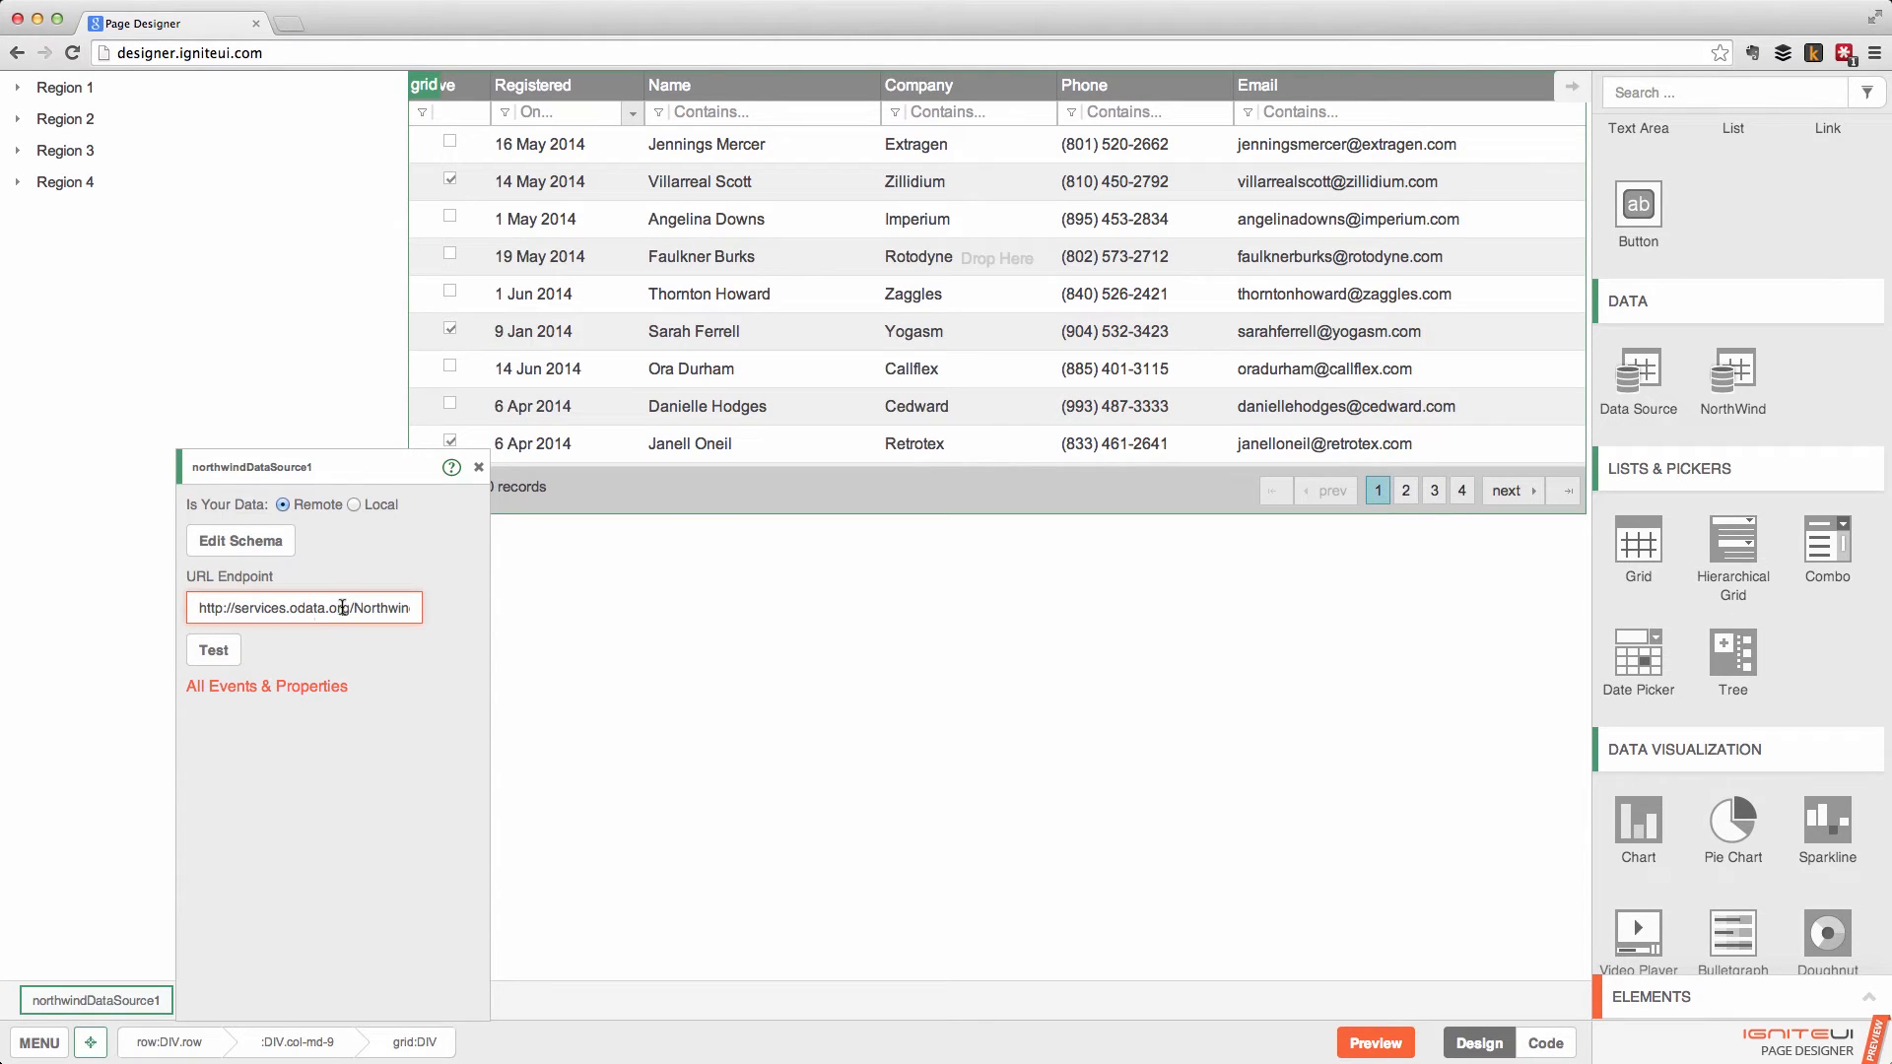
triple_click(279, 609)
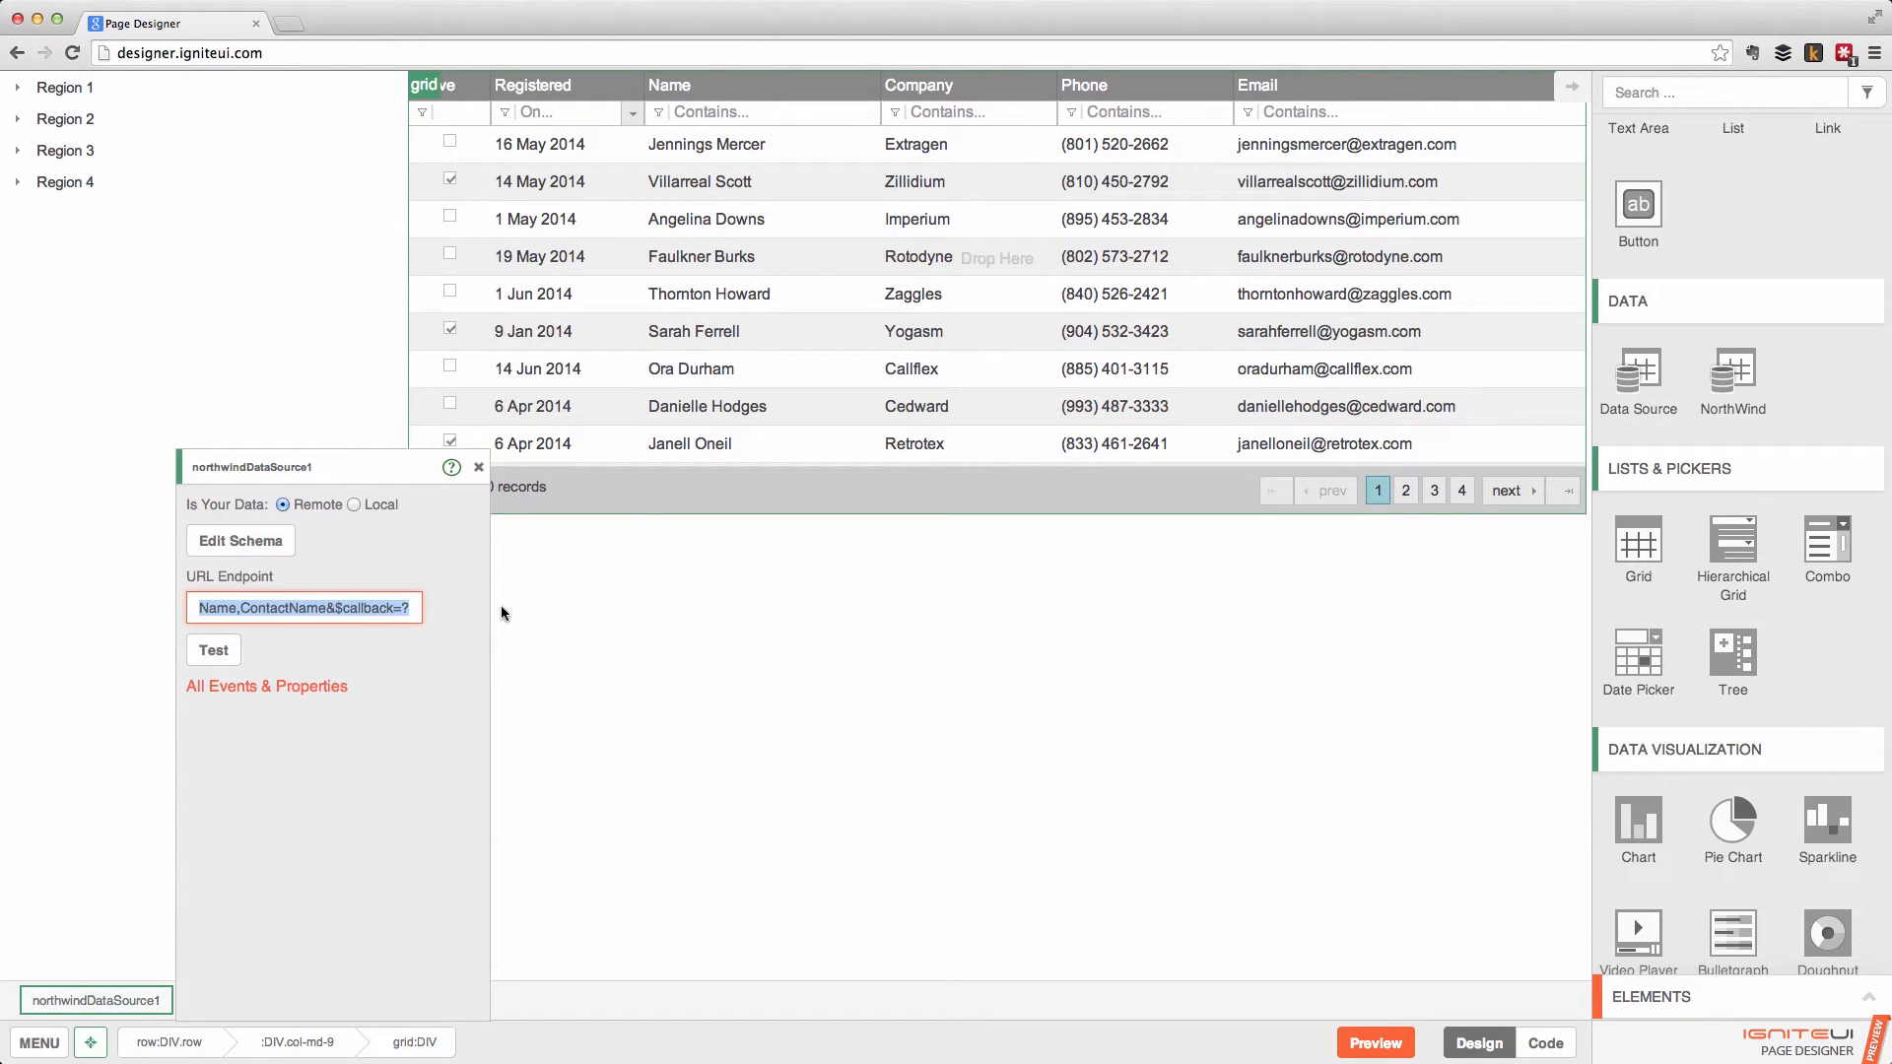
click(321, 615)
drag(316, 603, 92, 600)
drag(896, 261, 1053, 448)
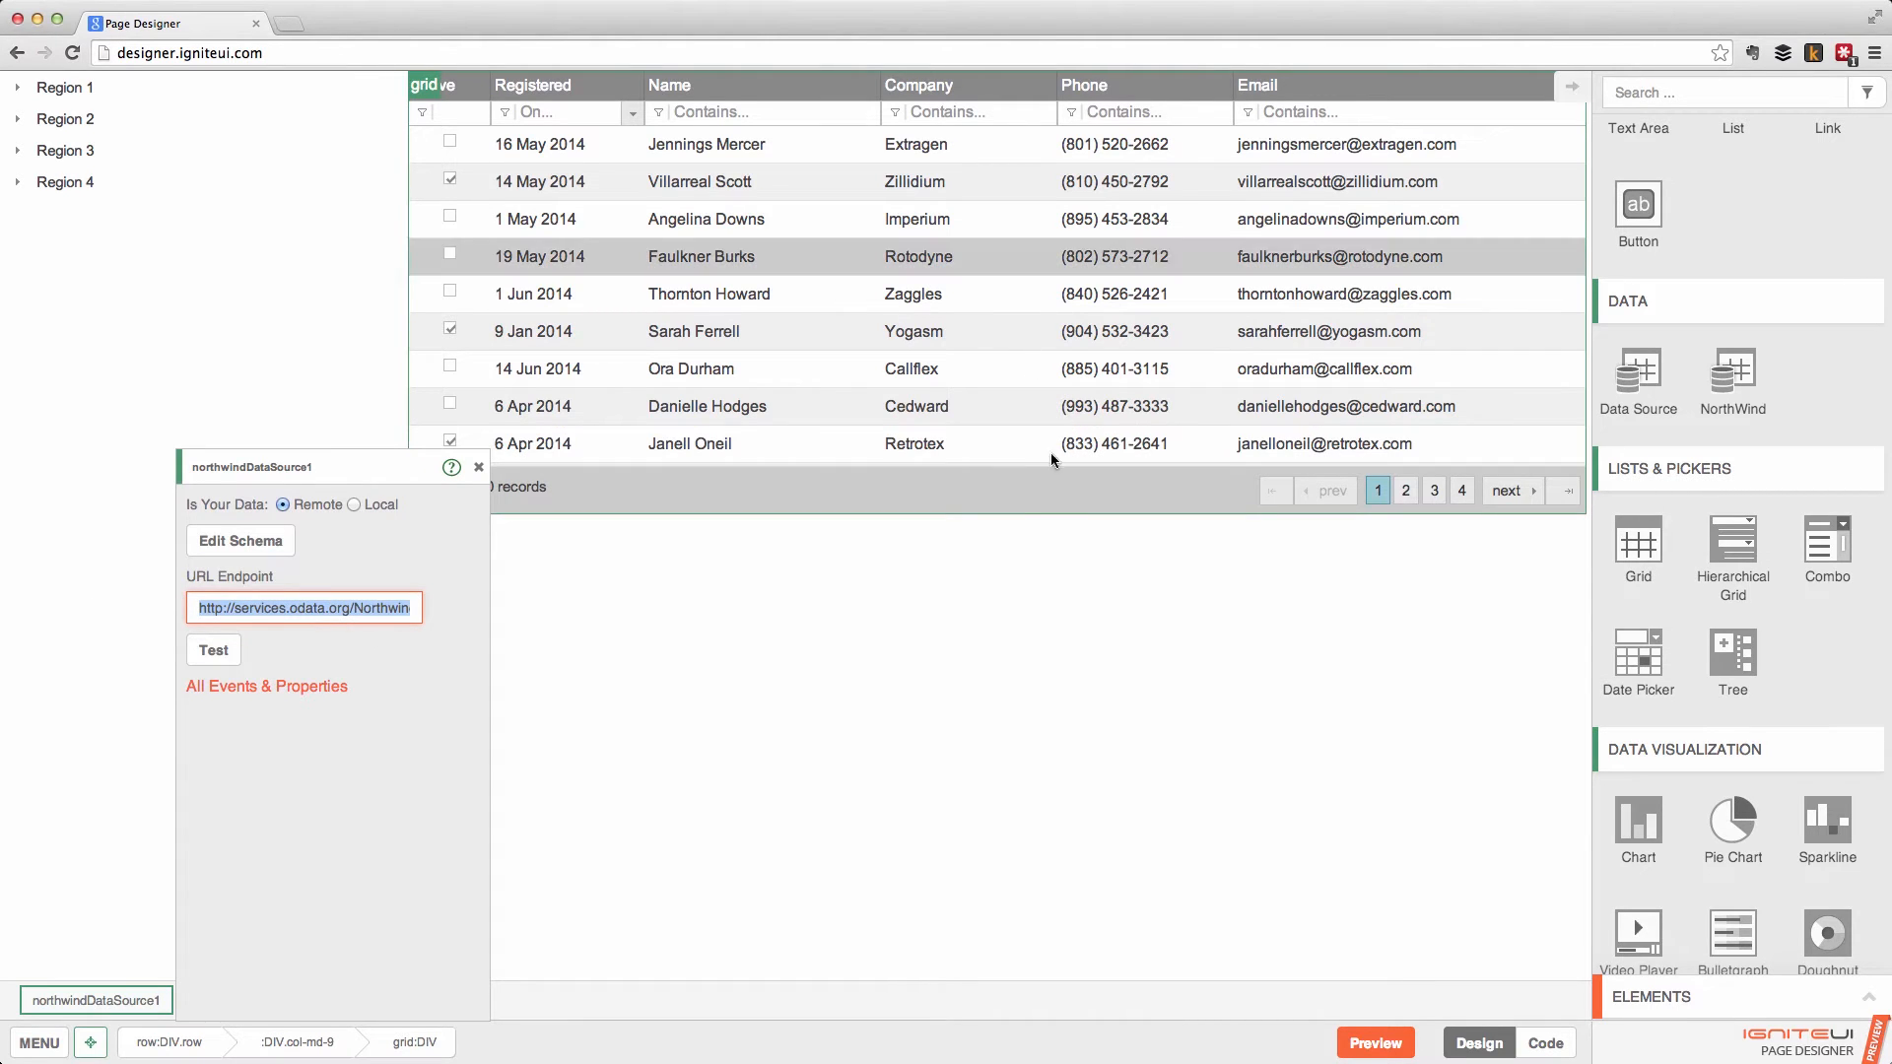
Select the grid, filter its events and properties by "data", and clear the filter again.
click(1003, 491)
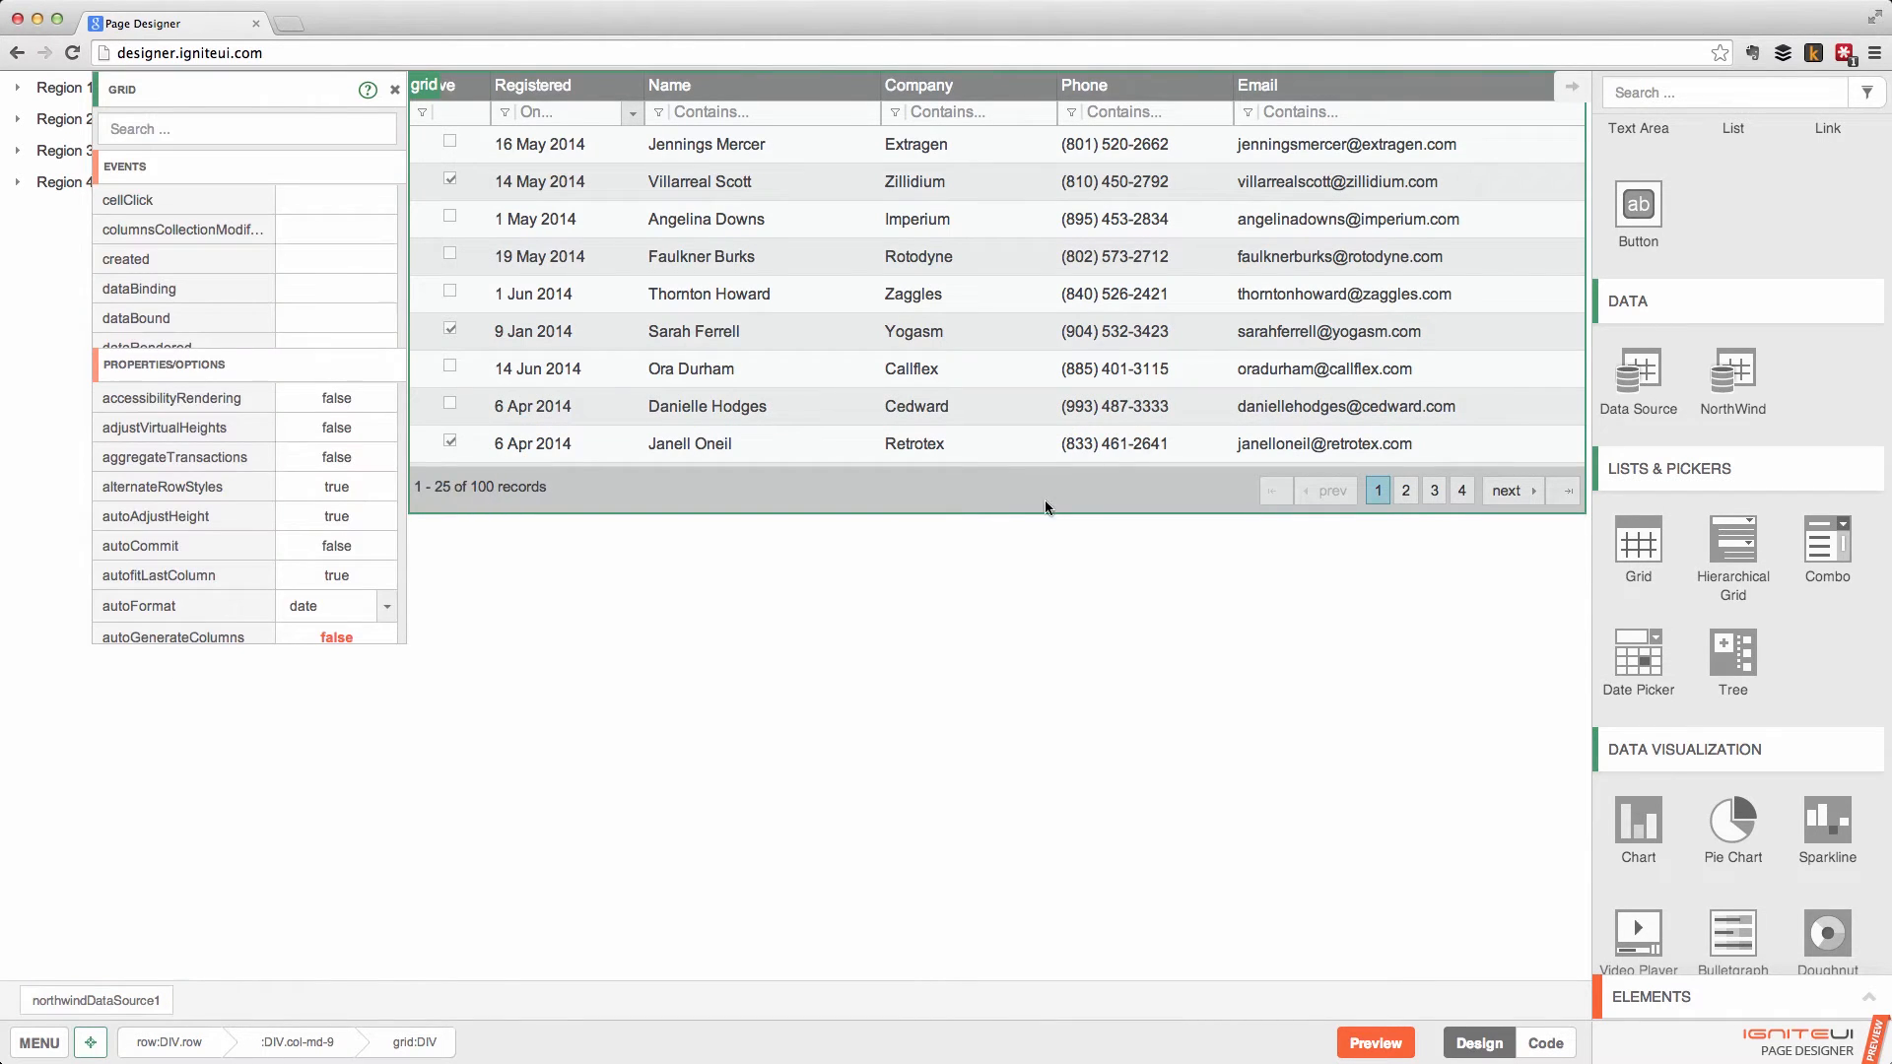
scroll(246, 518, down, 10)
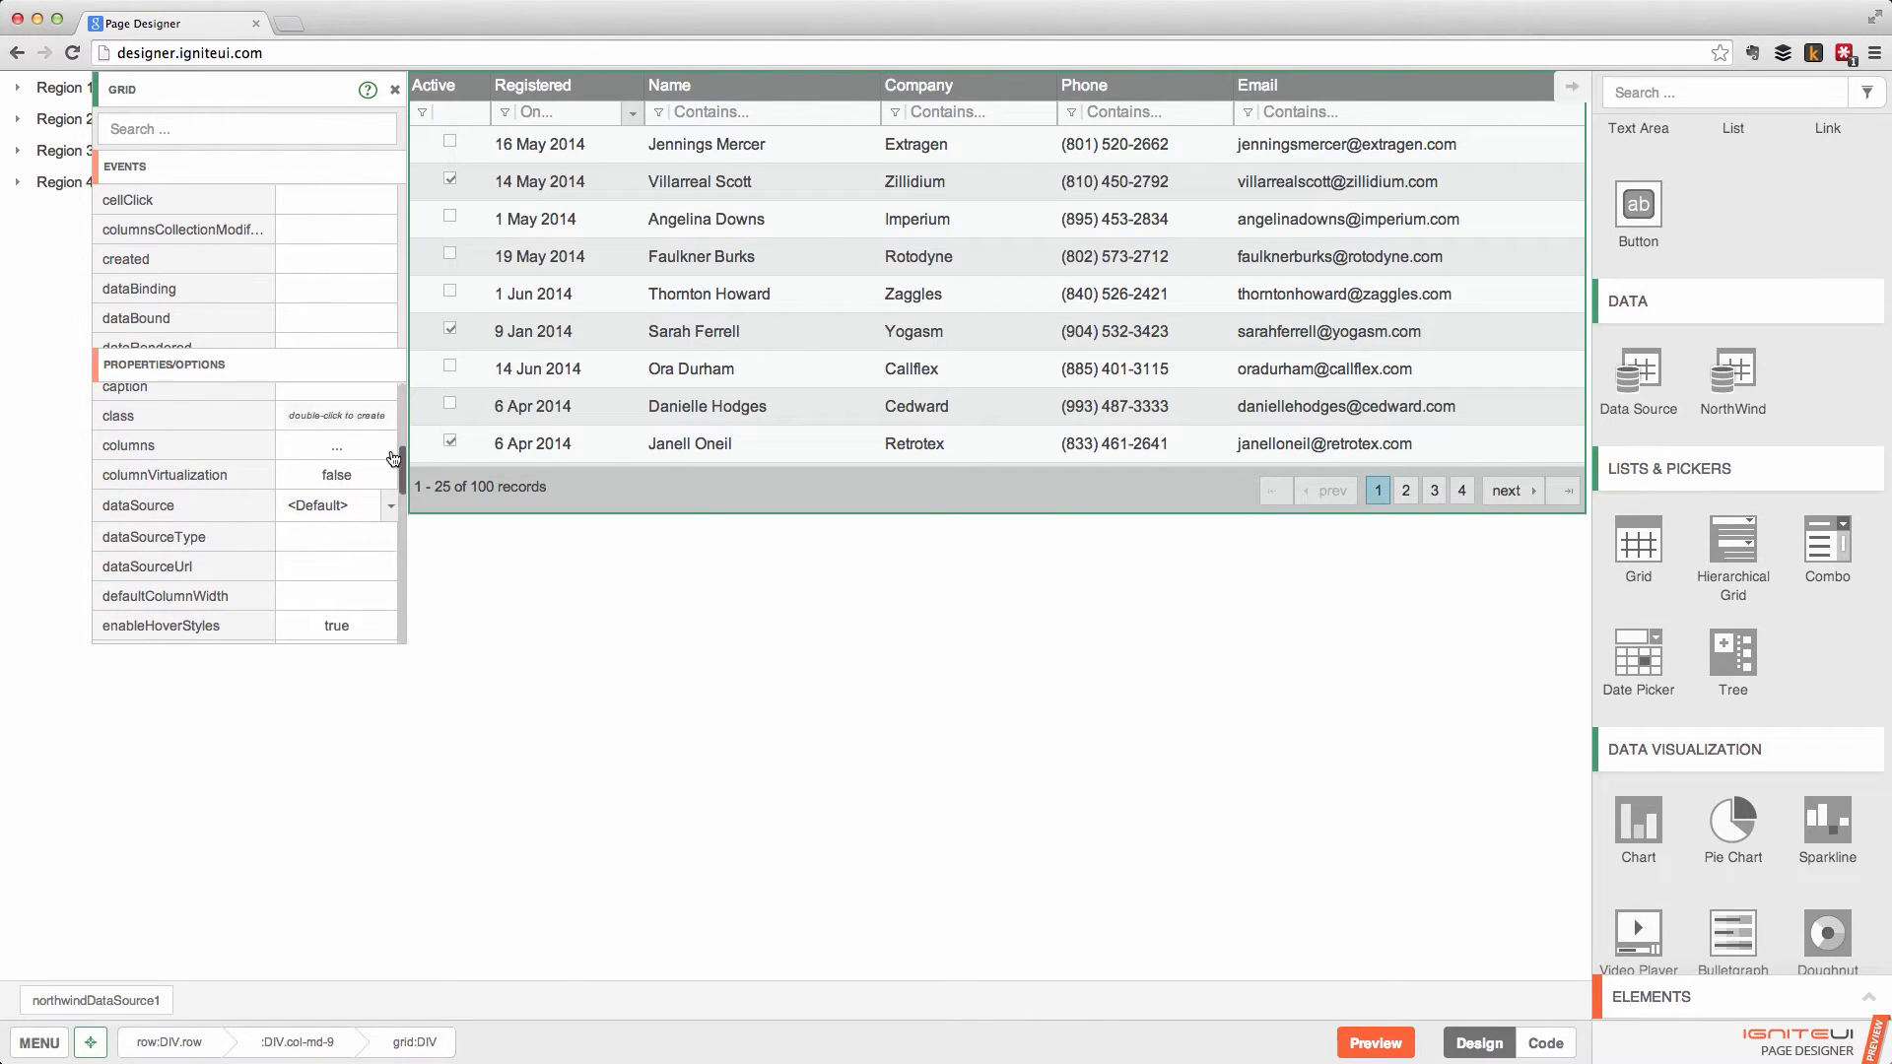
click(236, 124)
text(data)
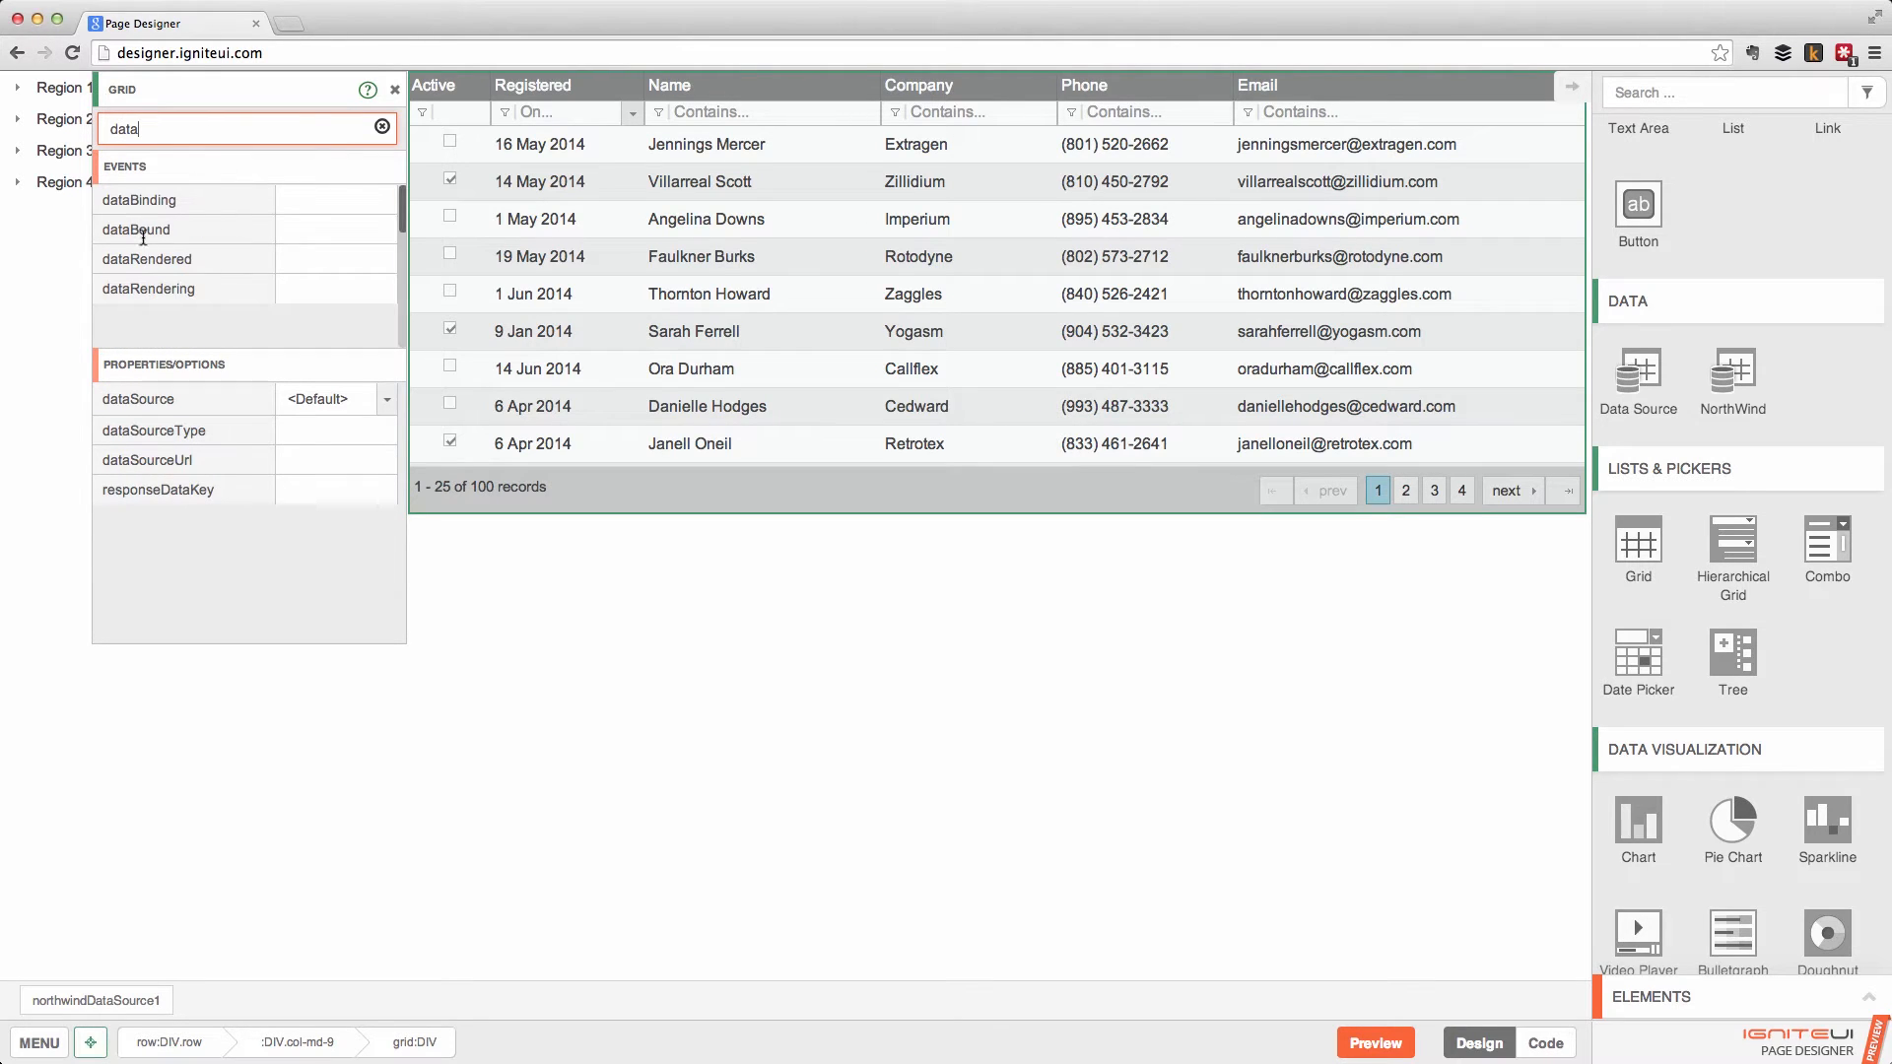
click(236, 129)
click(248, 131)
click(383, 129)
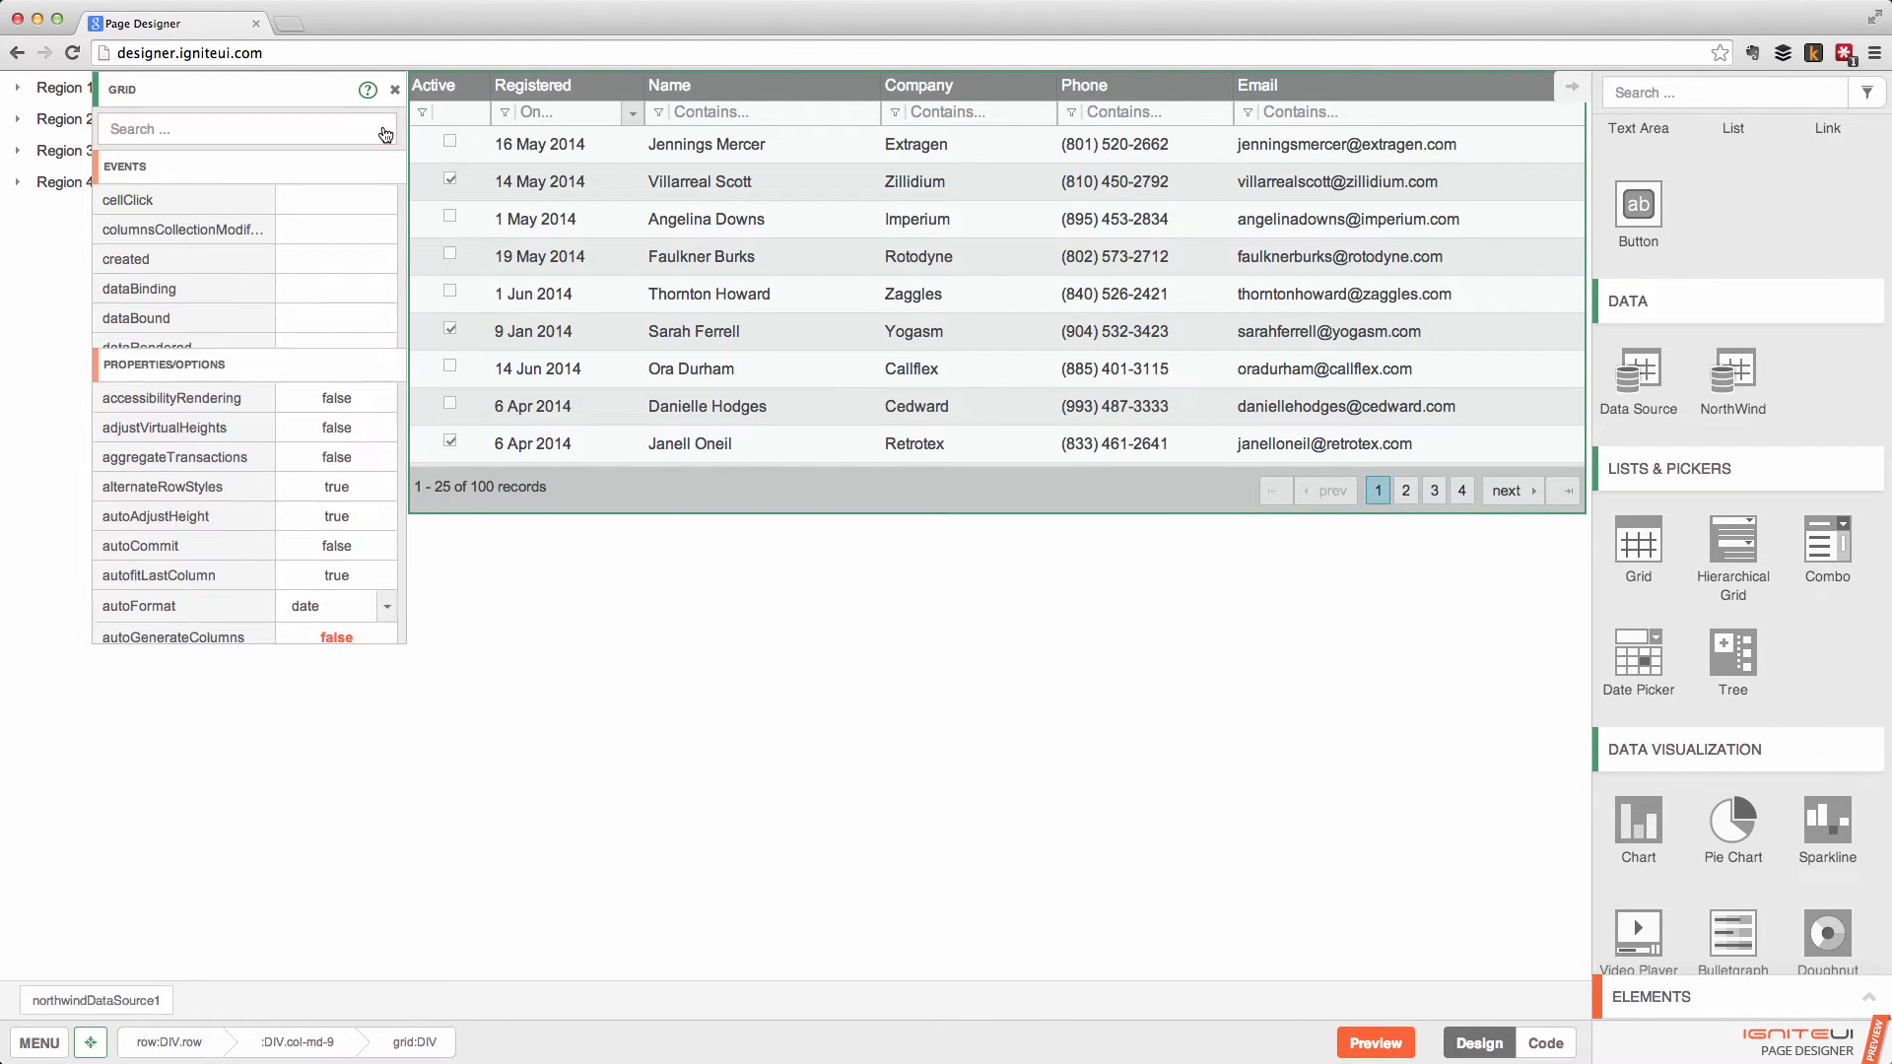
Set the grid's dataSource to northwindDataSource1, clearing the current columns and auto-generating them from the new source.
scroll(374, 496, down, 3)
scroll(374, 503, down, 4)
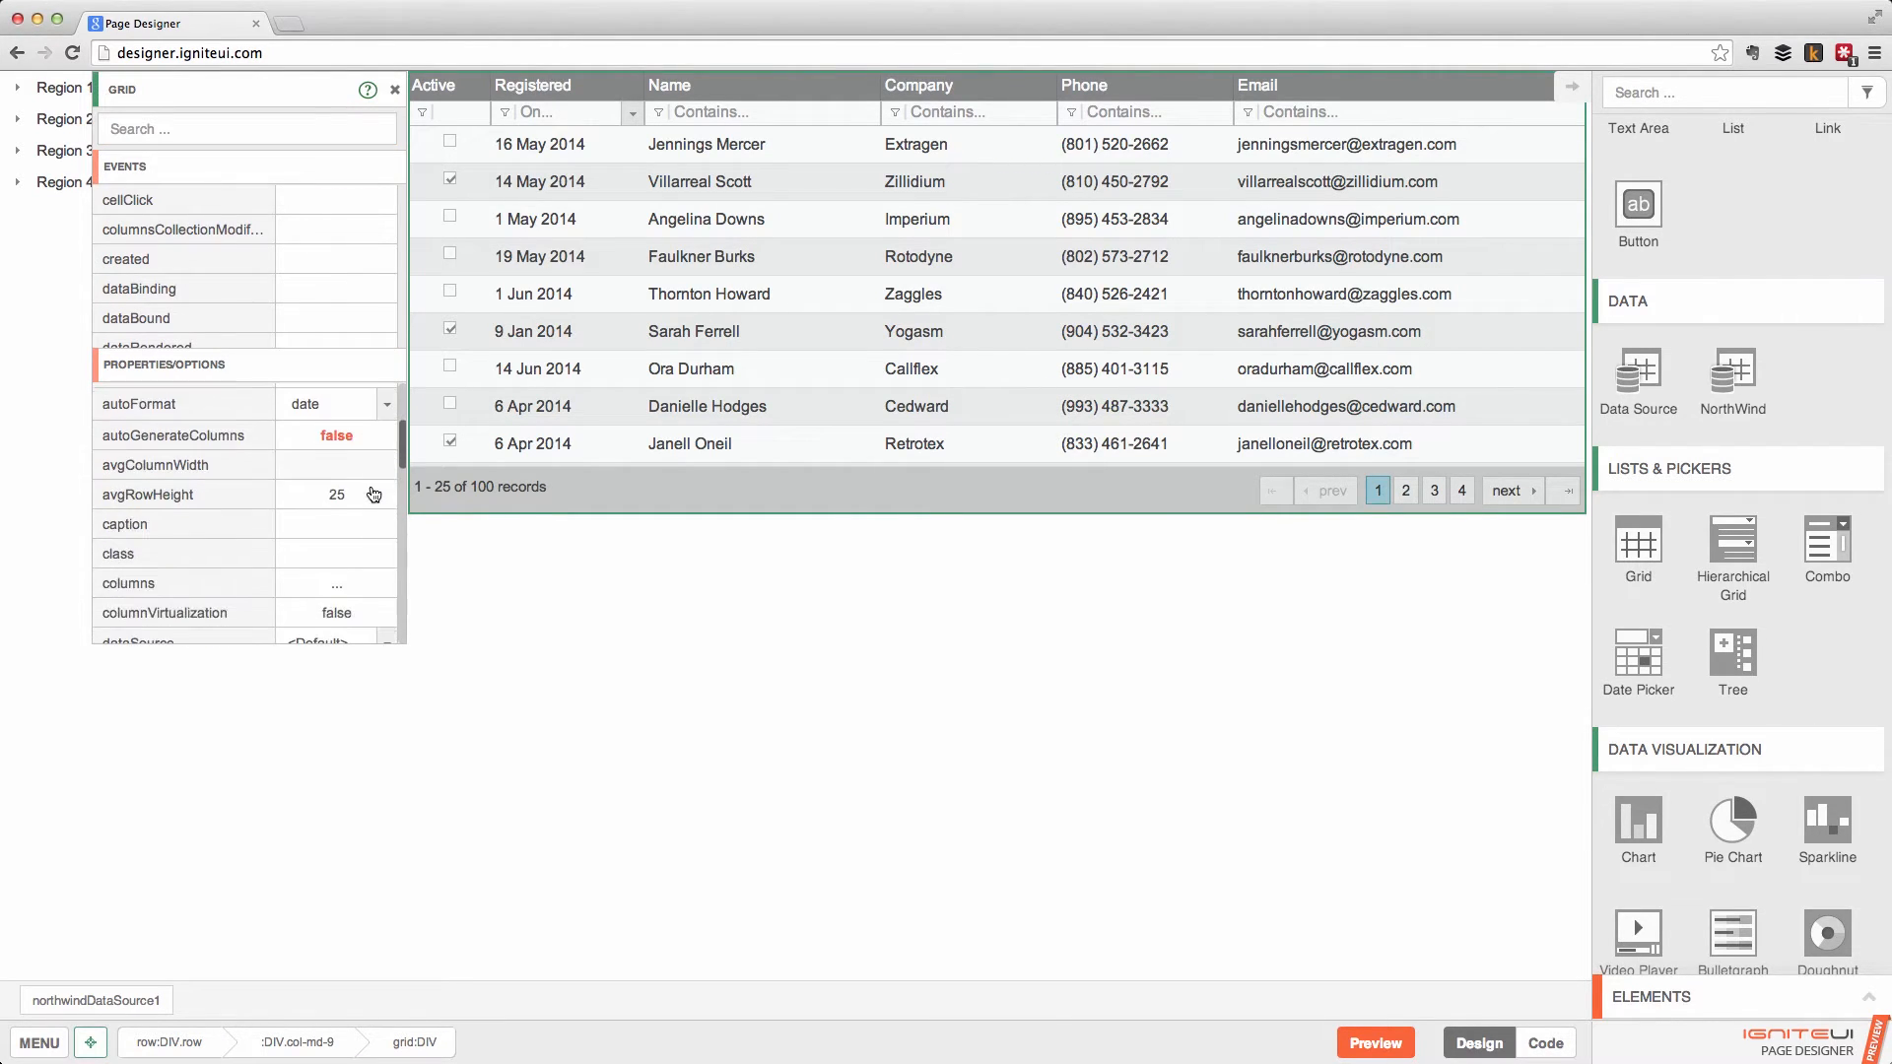
click(385, 542)
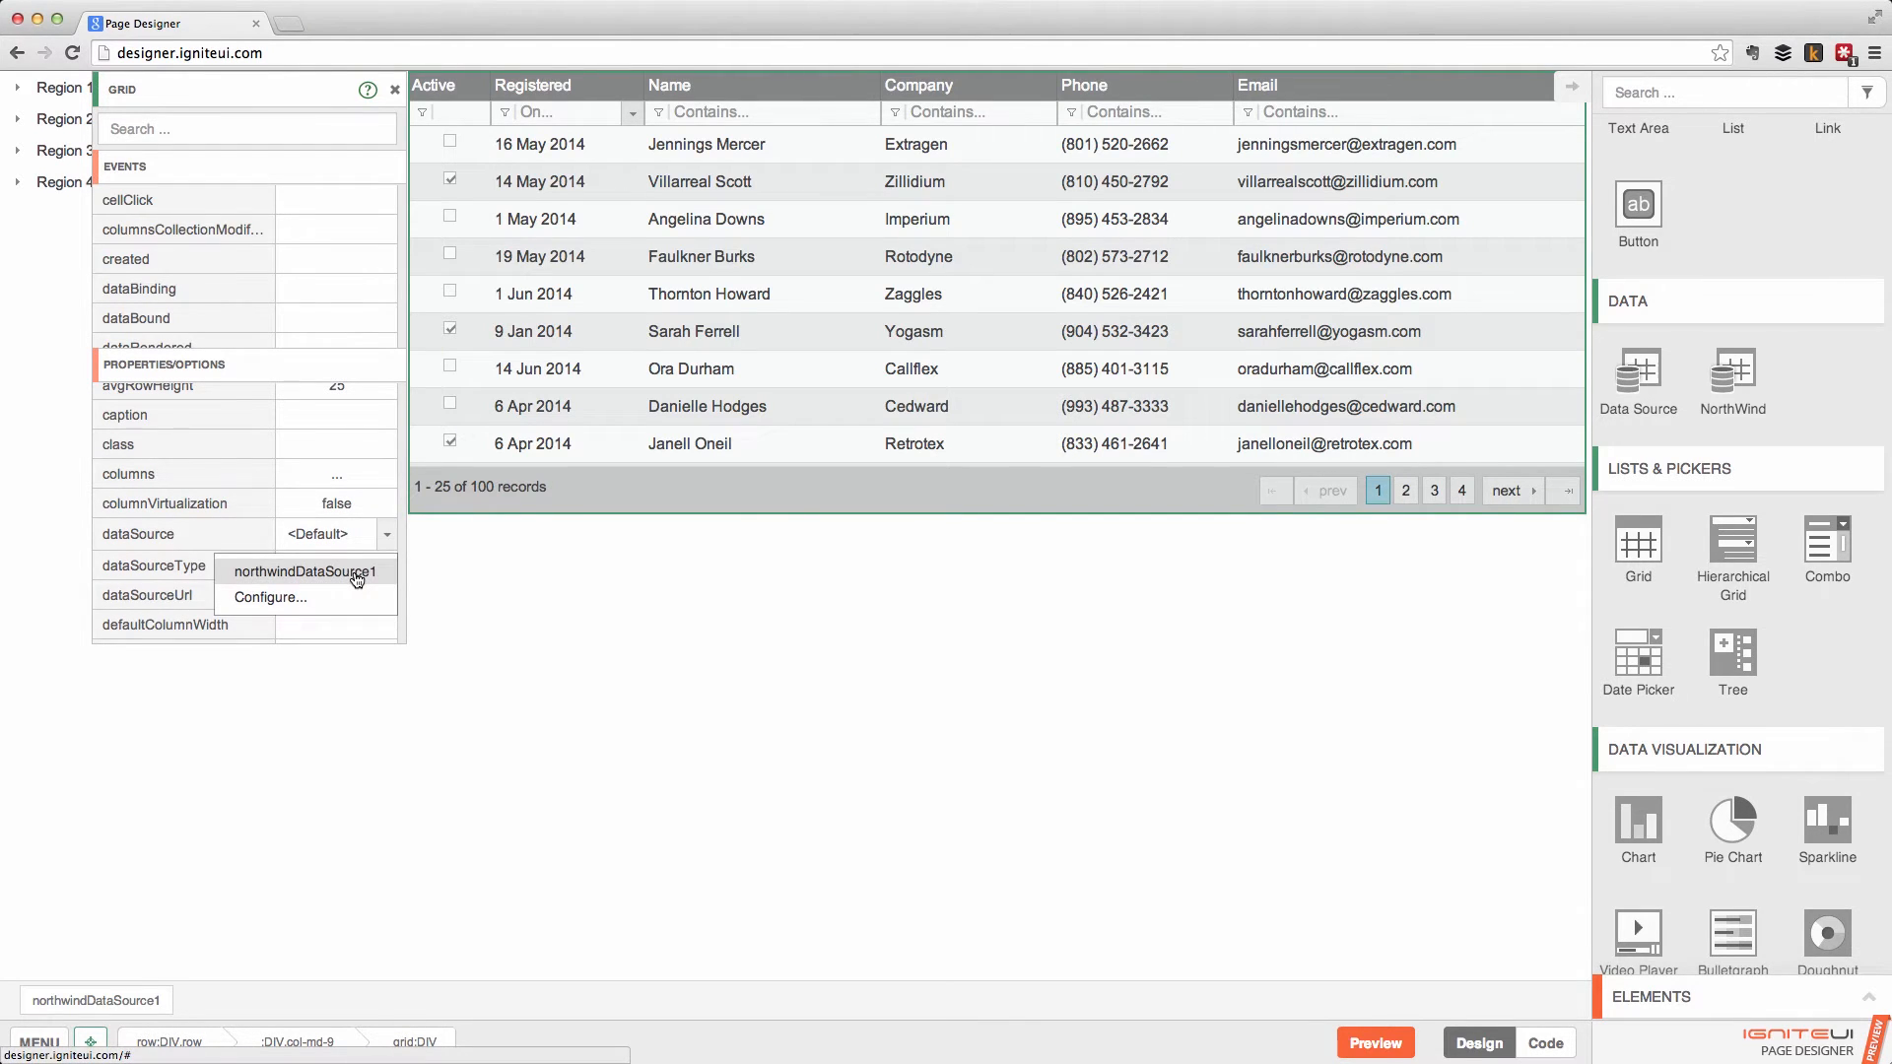
click(357, 579)
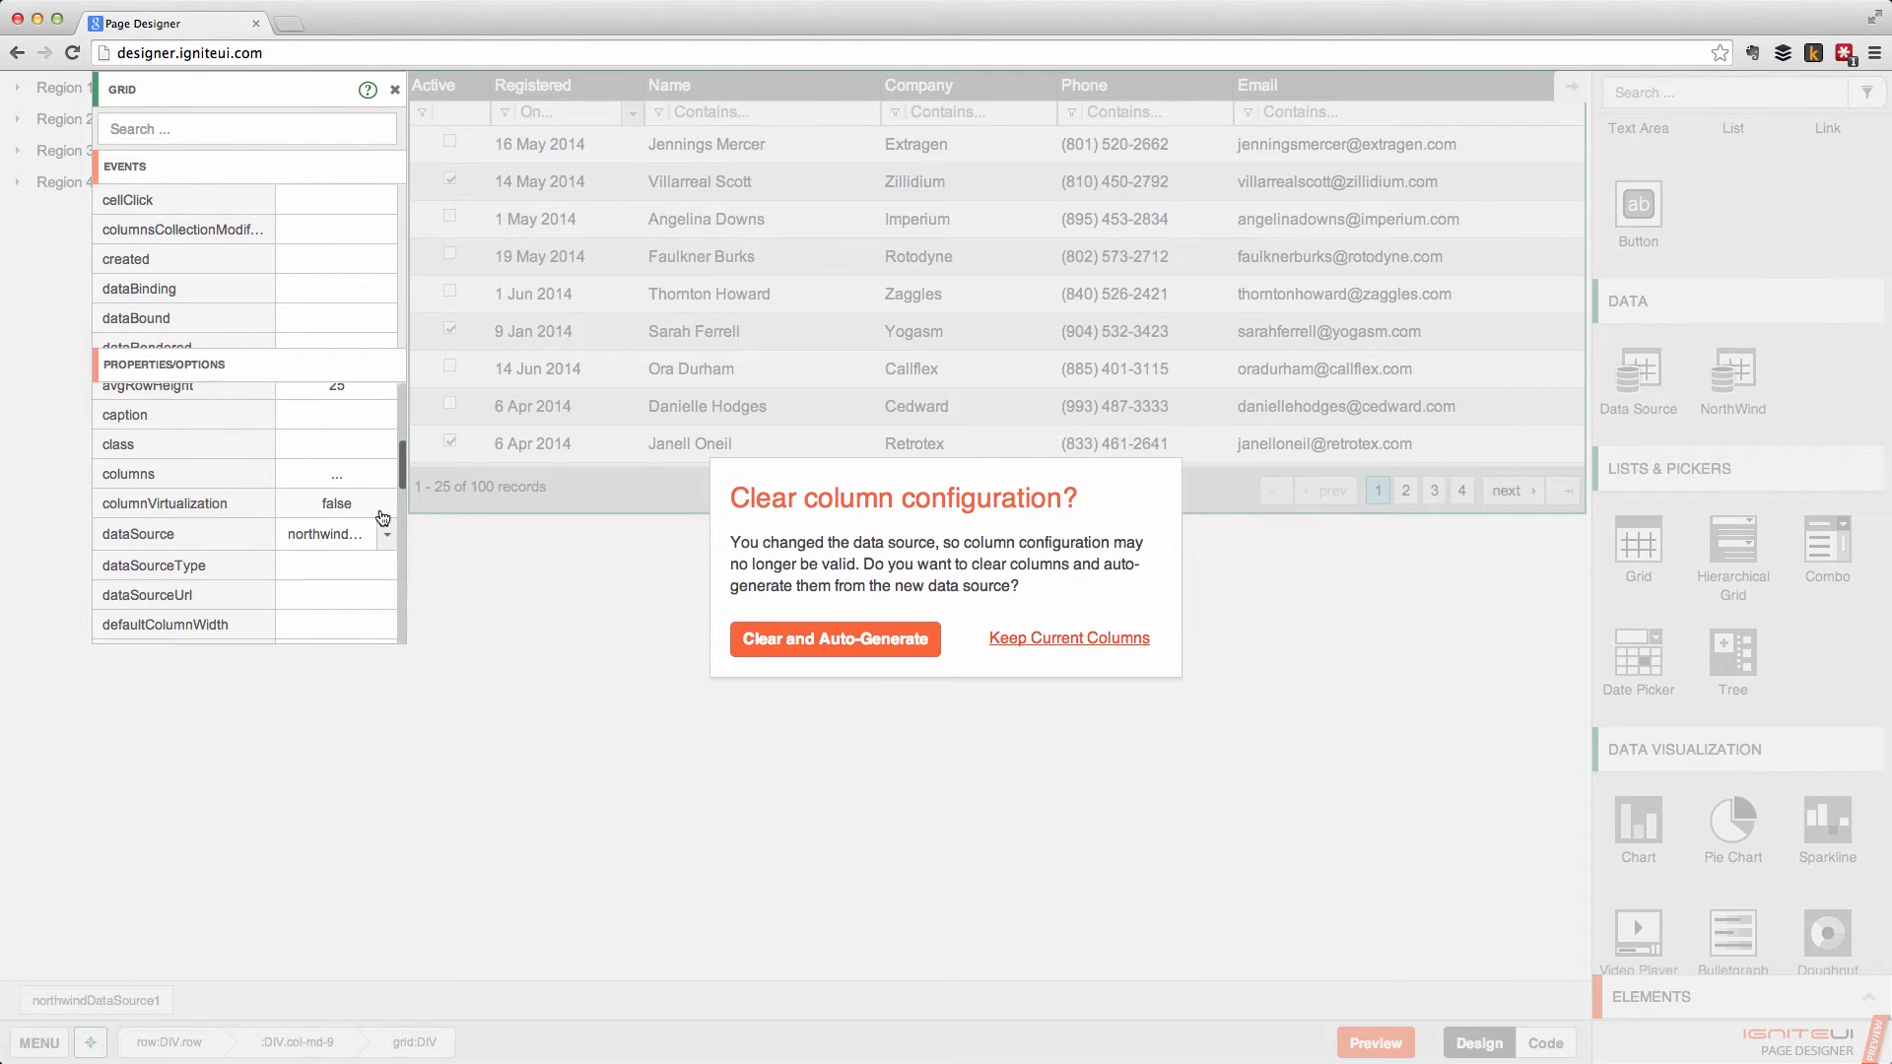
click(842, 642)
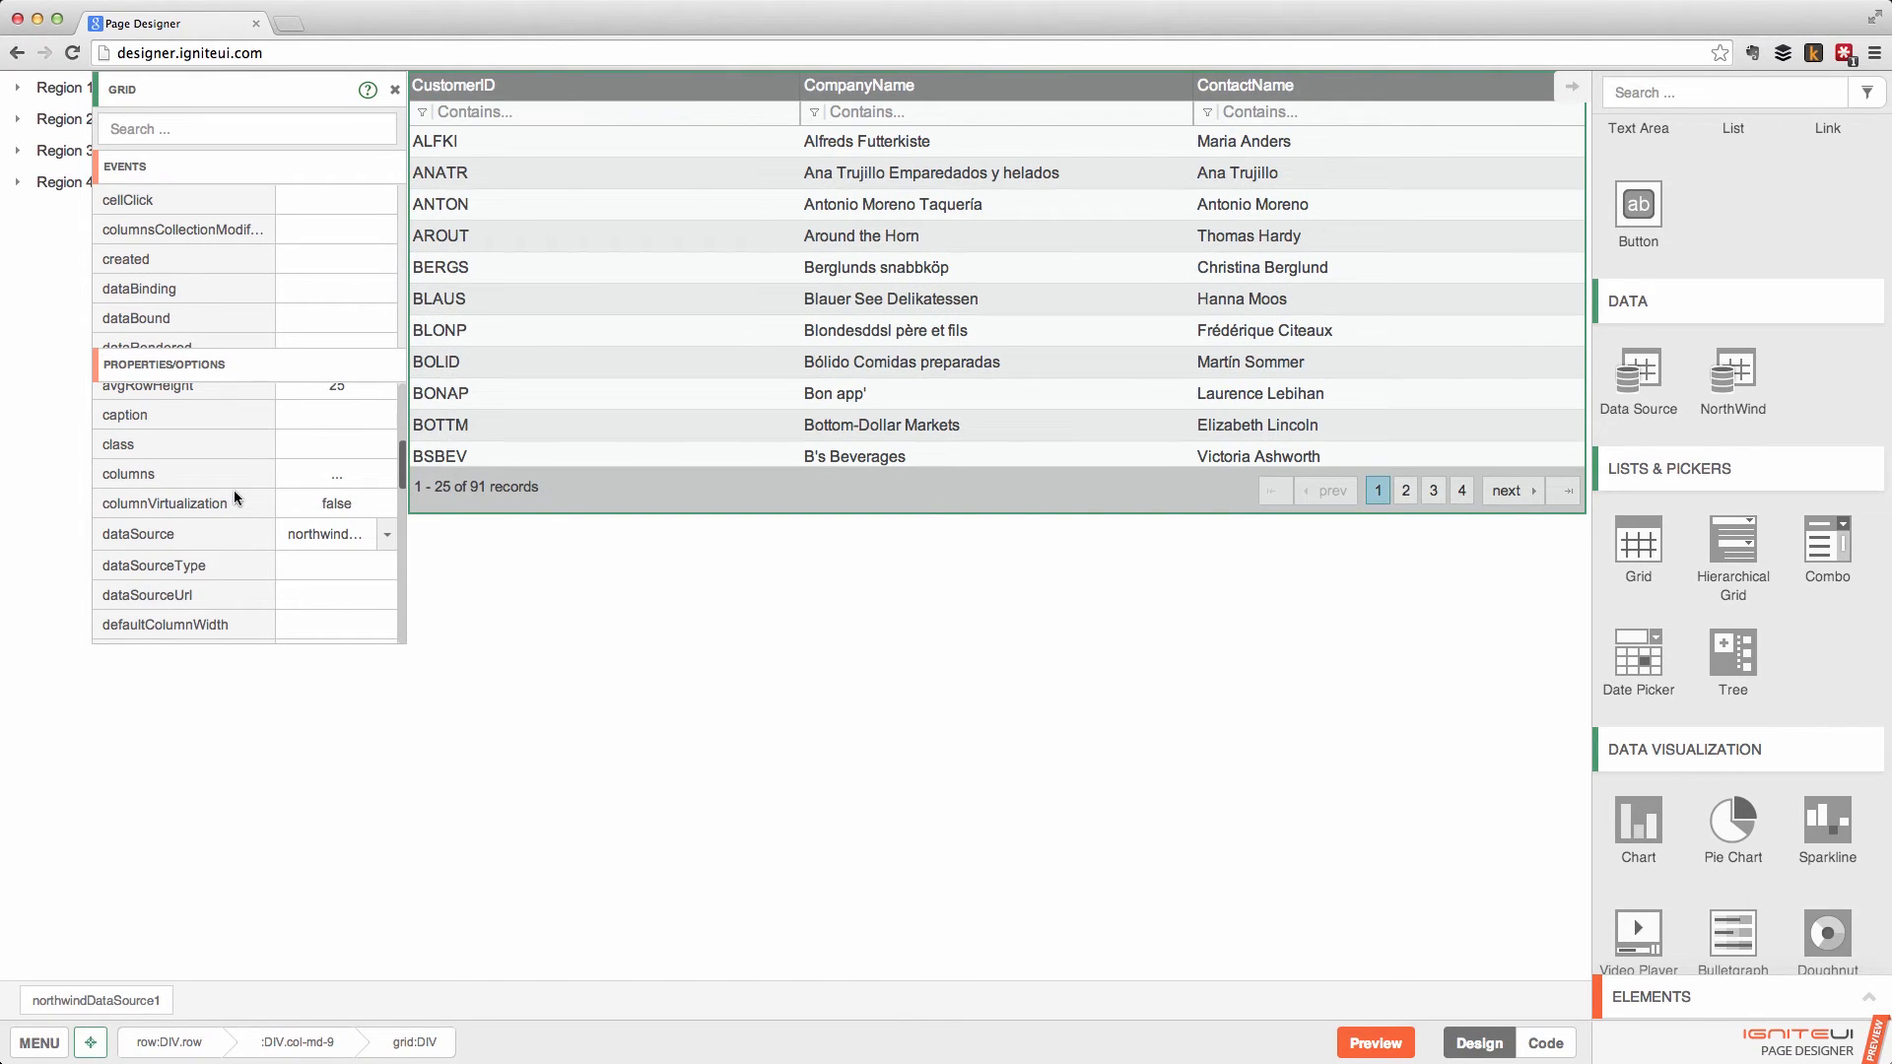
Hide the CustomerID column by setting its hidden property to true, and return to the grid's columns collection.
scroll(233, 491, down, 2)
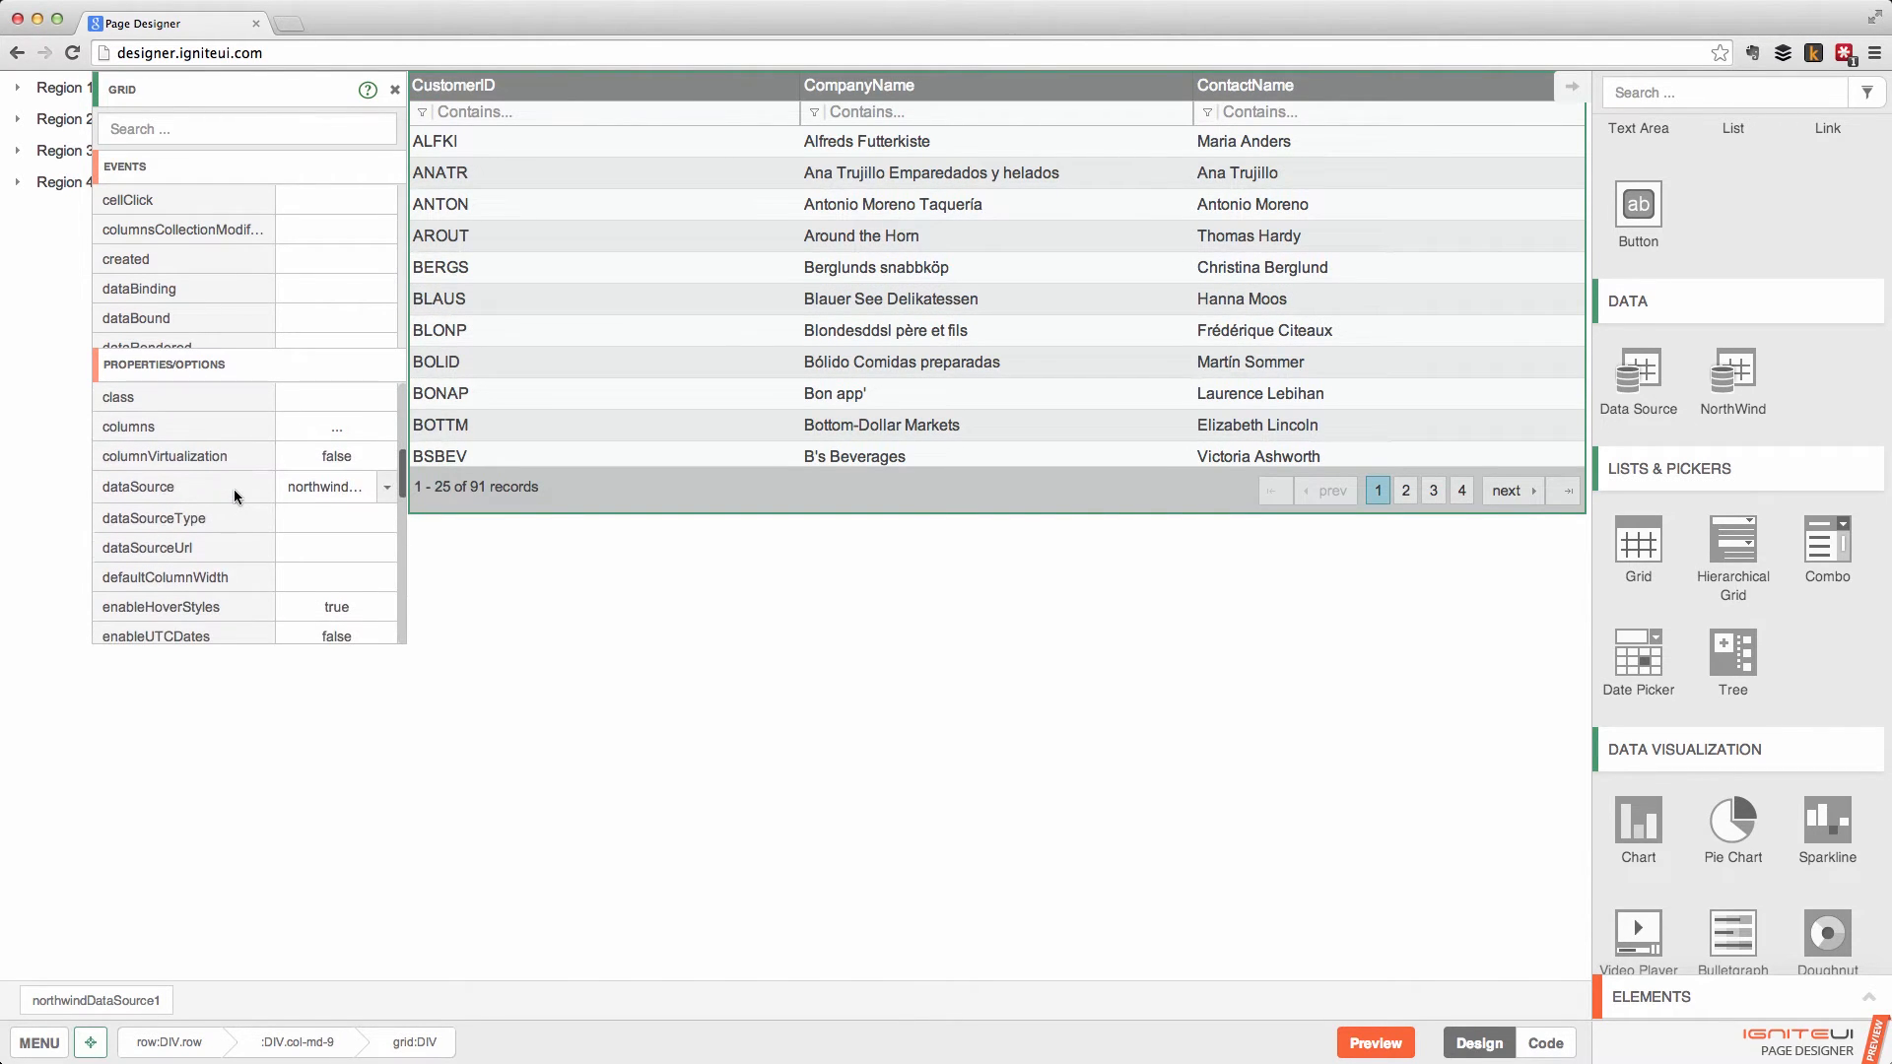
click(336, 428)
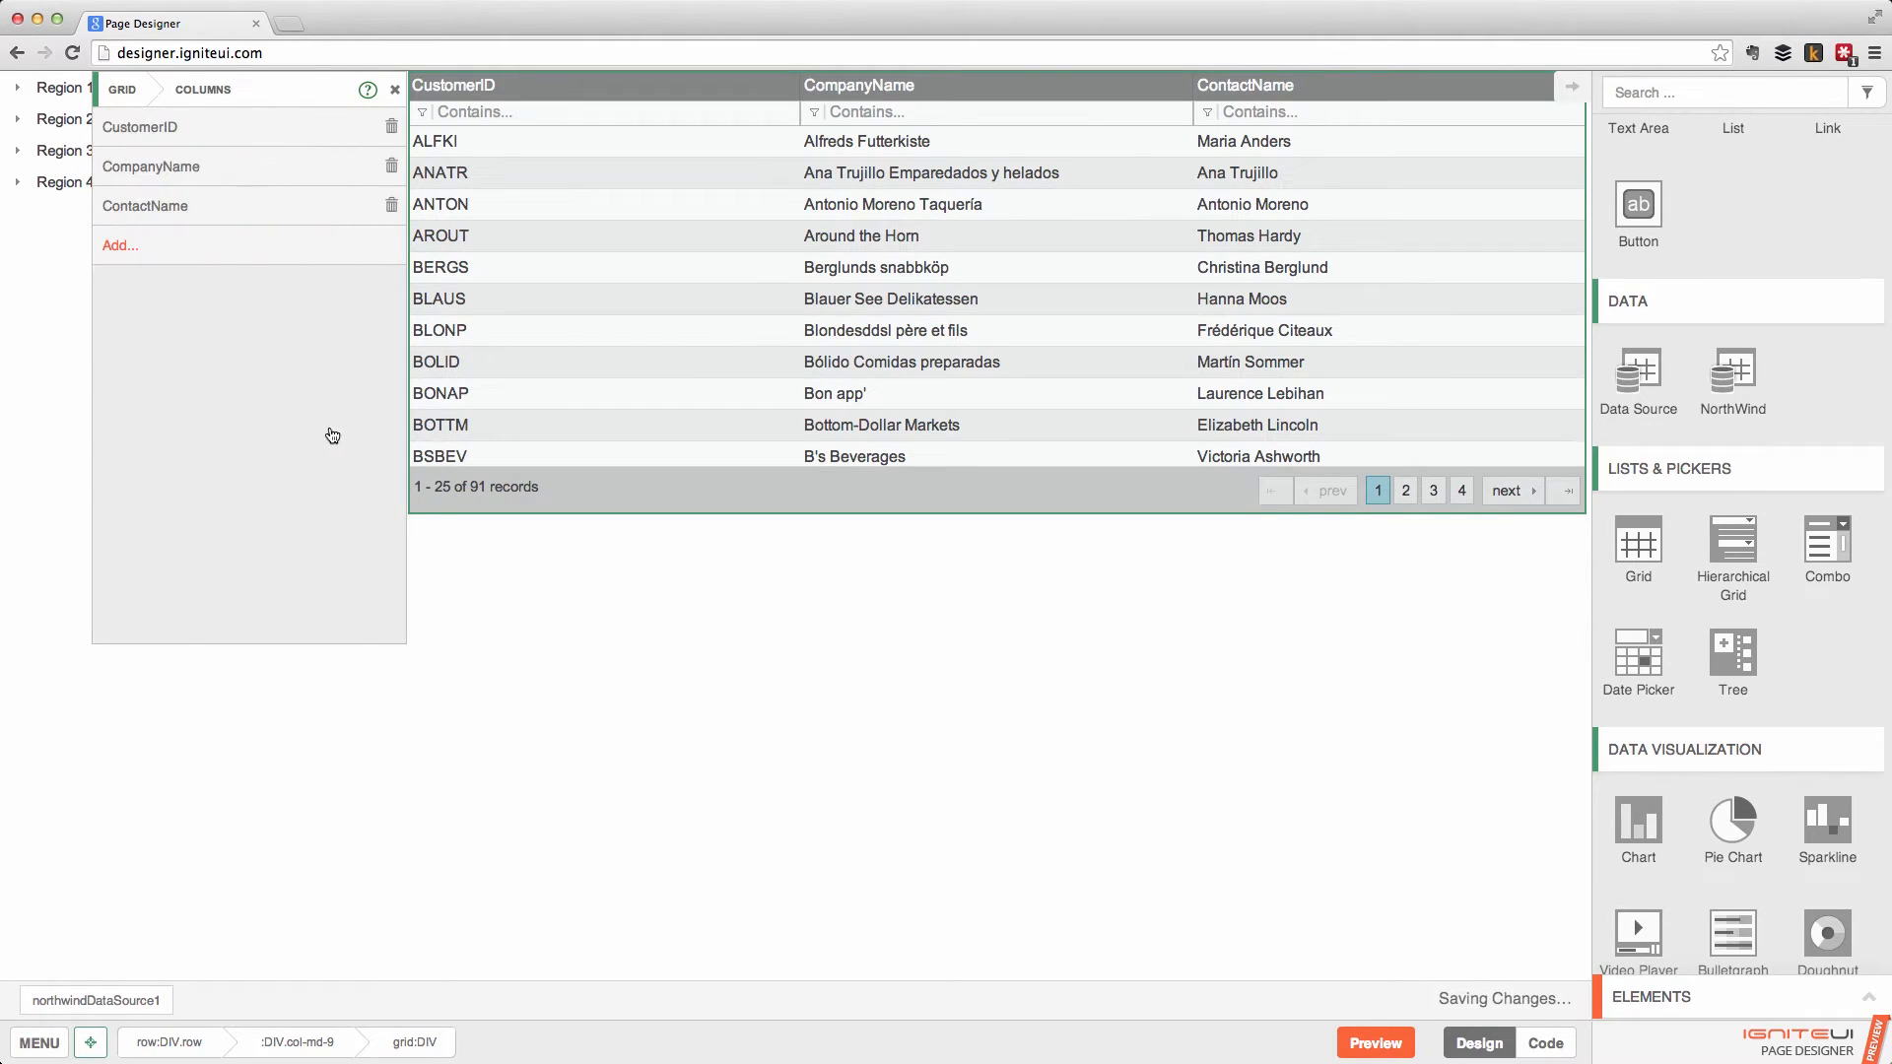
click(157, 137)
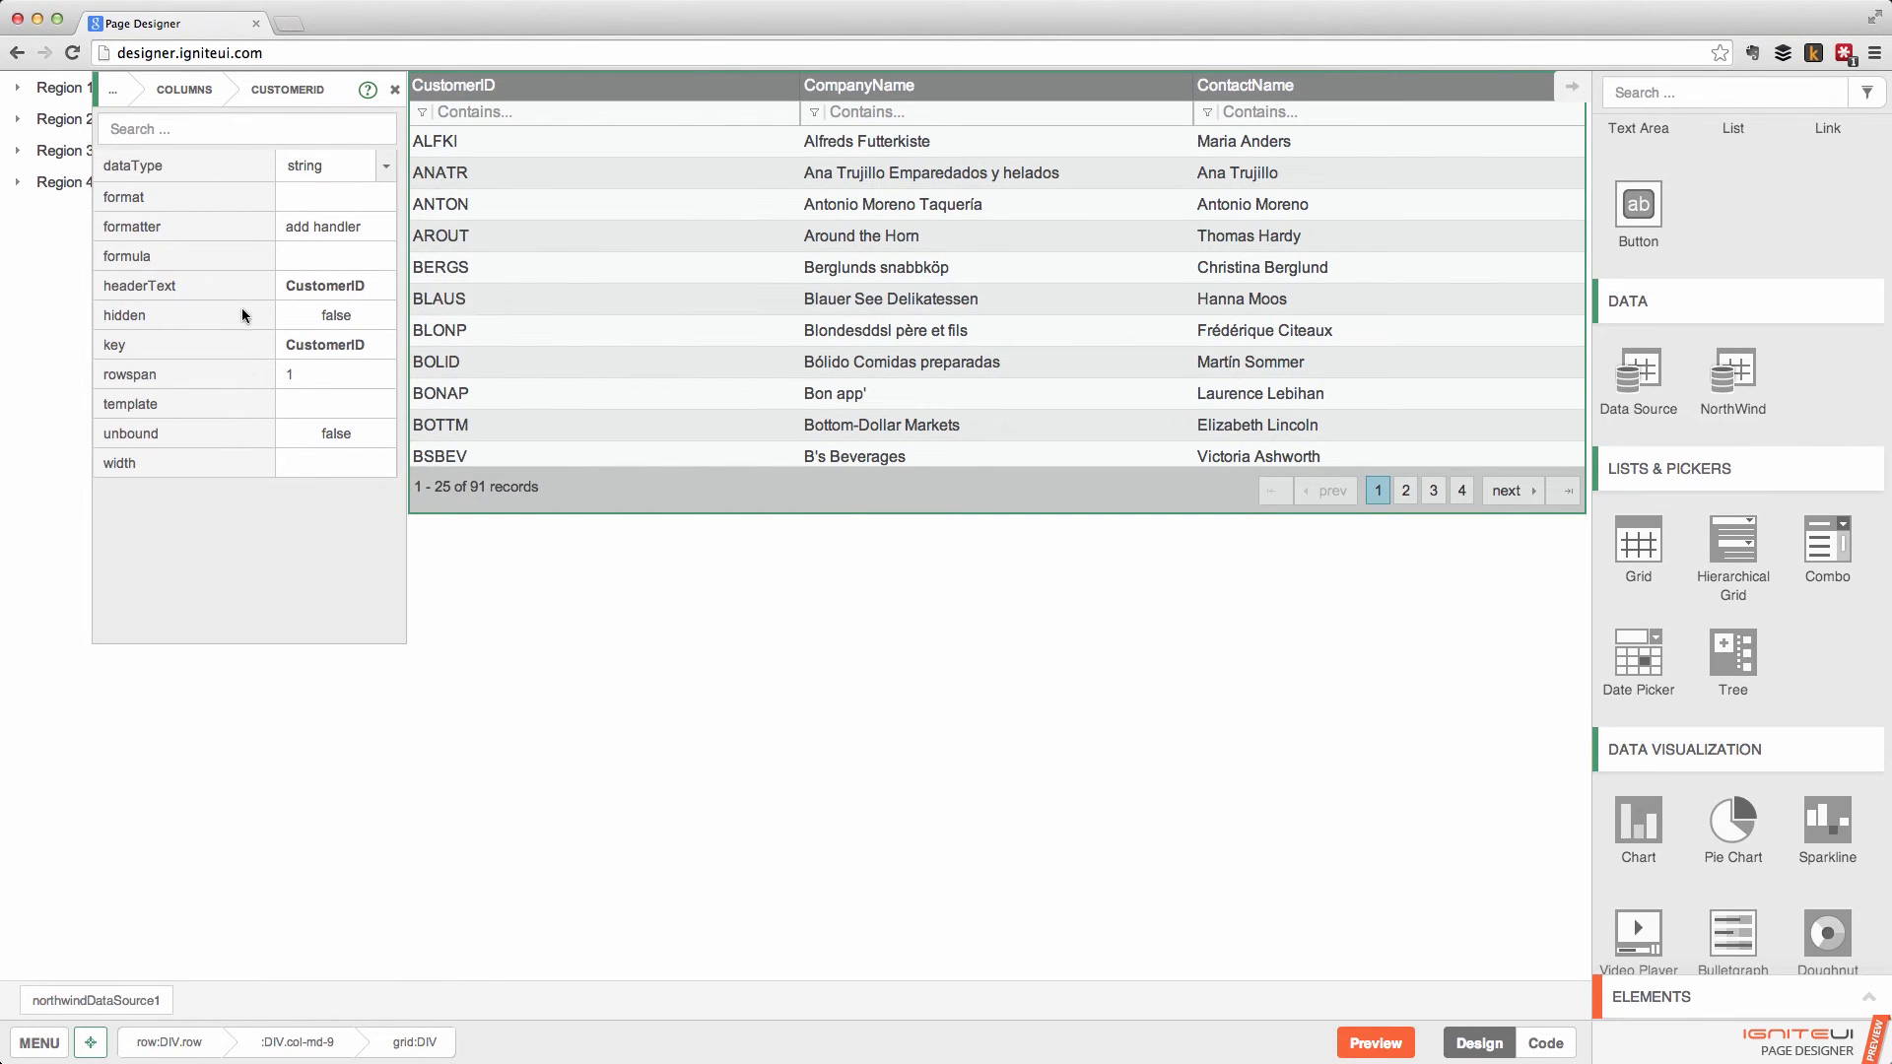
click(339, 323)
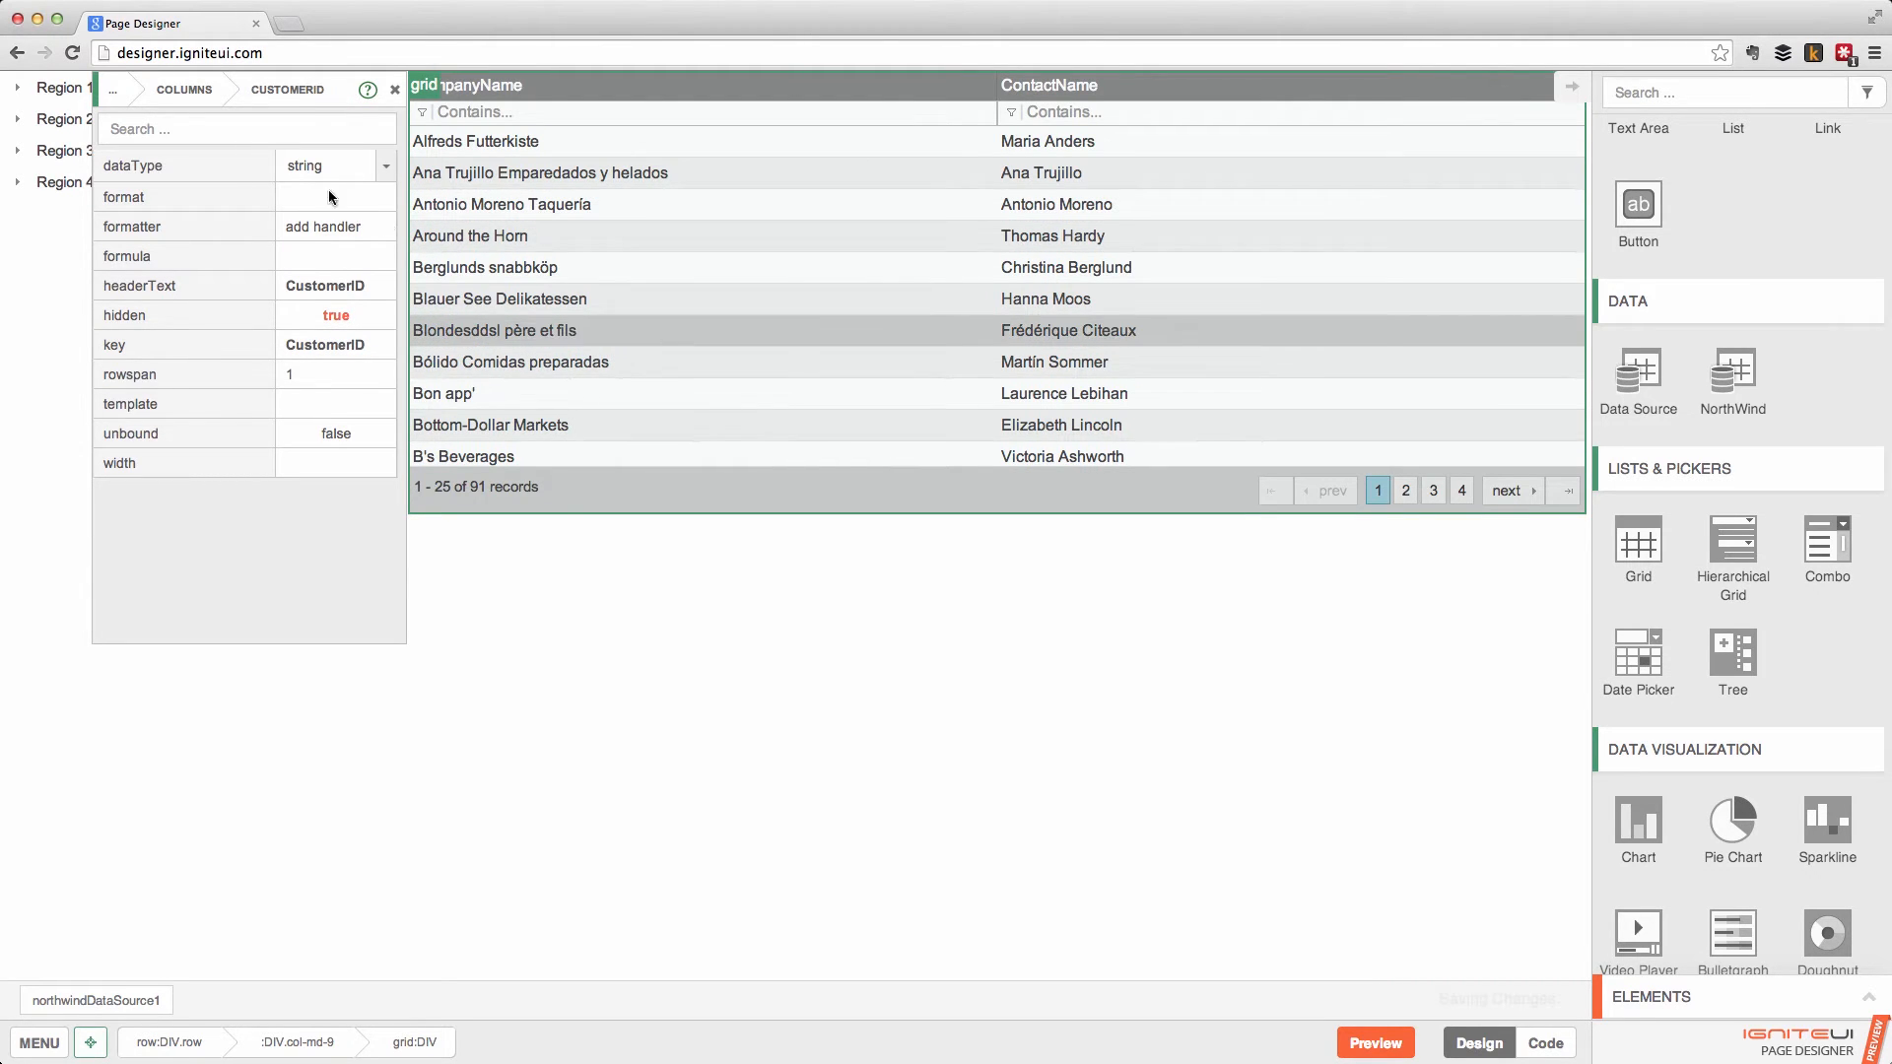
click(185, 88)
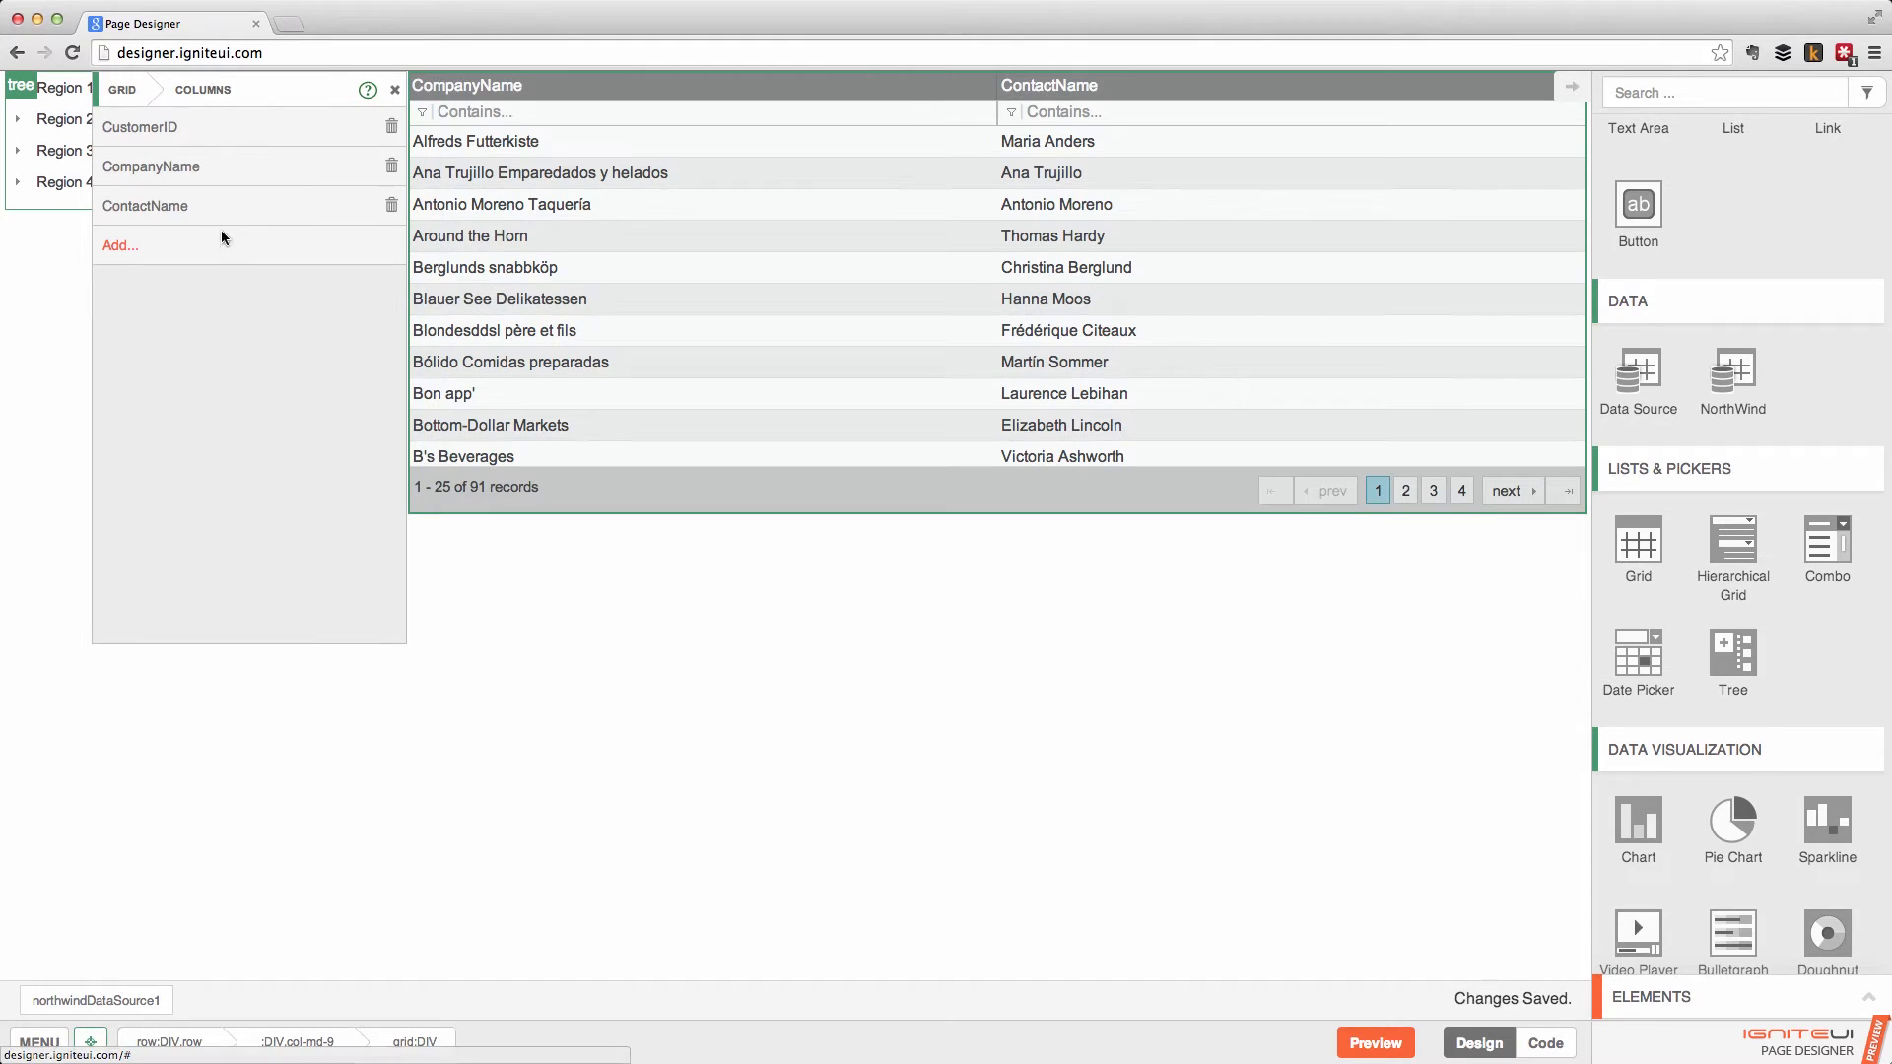
Change the CompanyName column's headerText to "Company Name" and return to the columns collection.
click(148, 172)
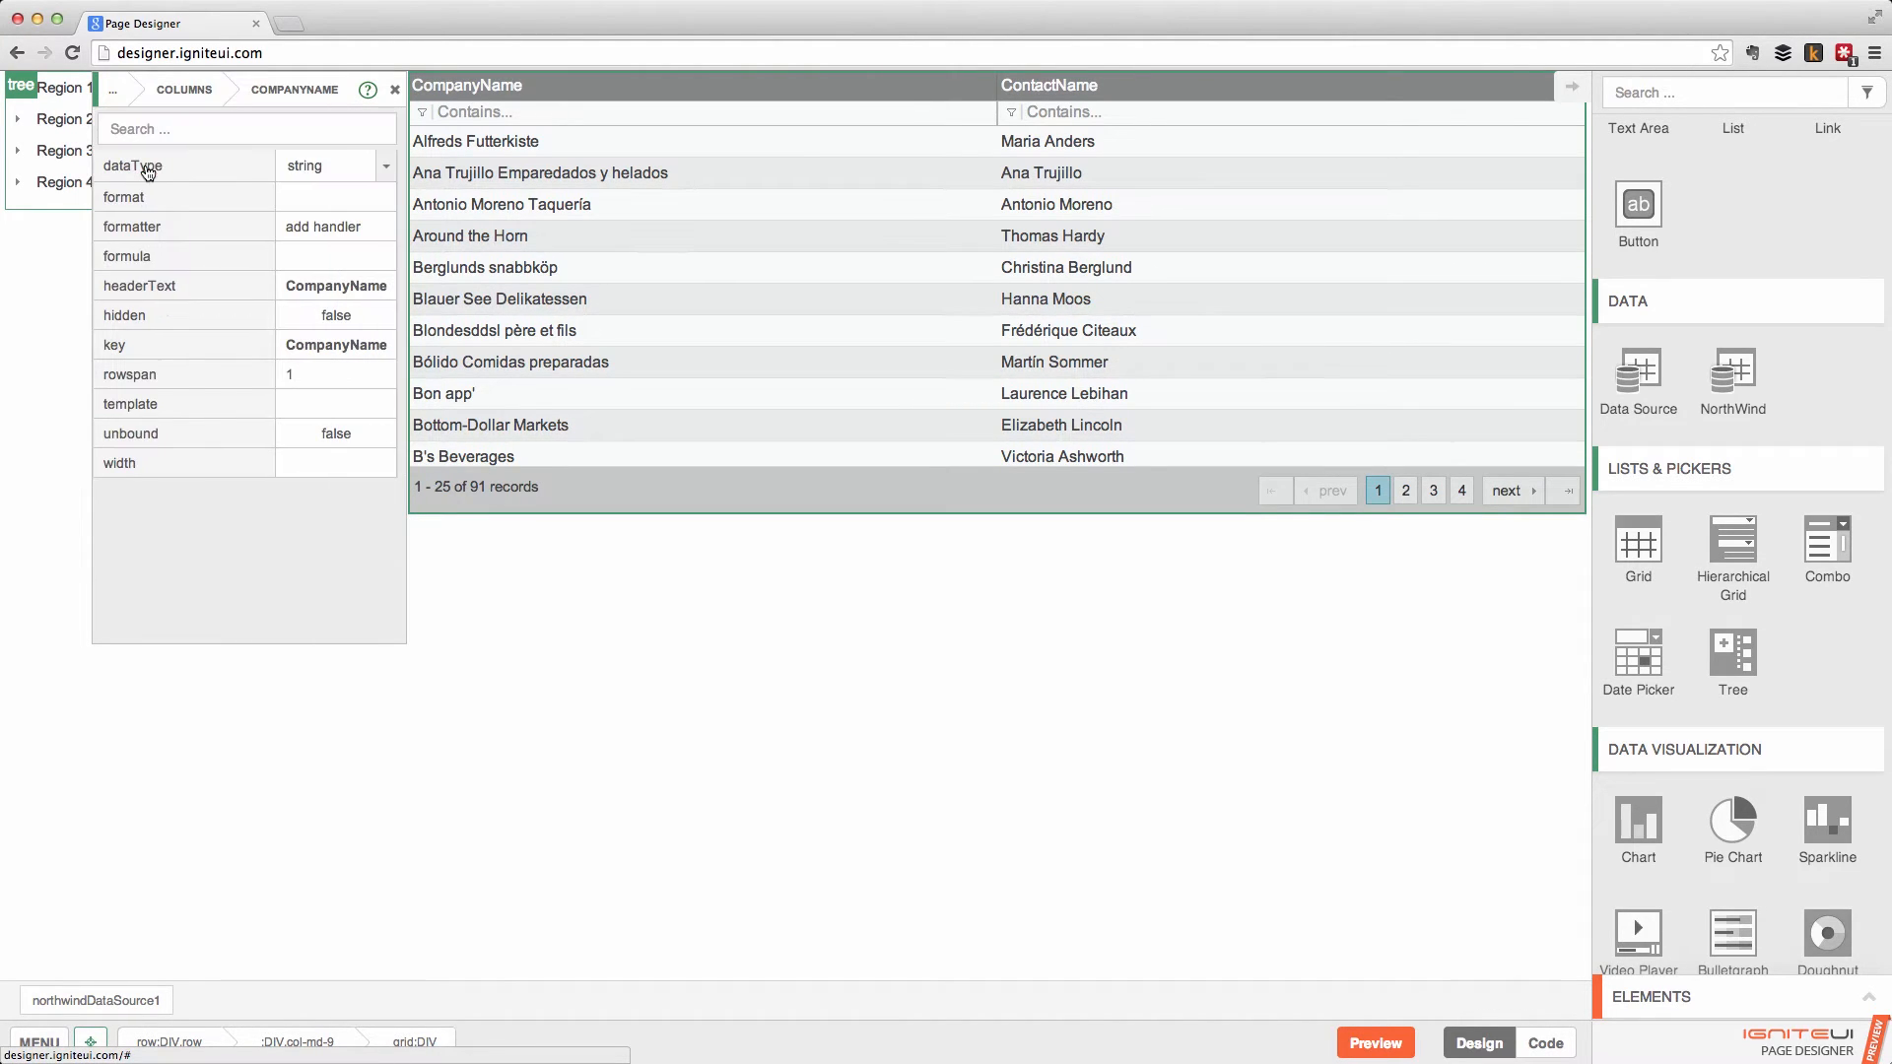
click(350, 289)
click(346, 285)
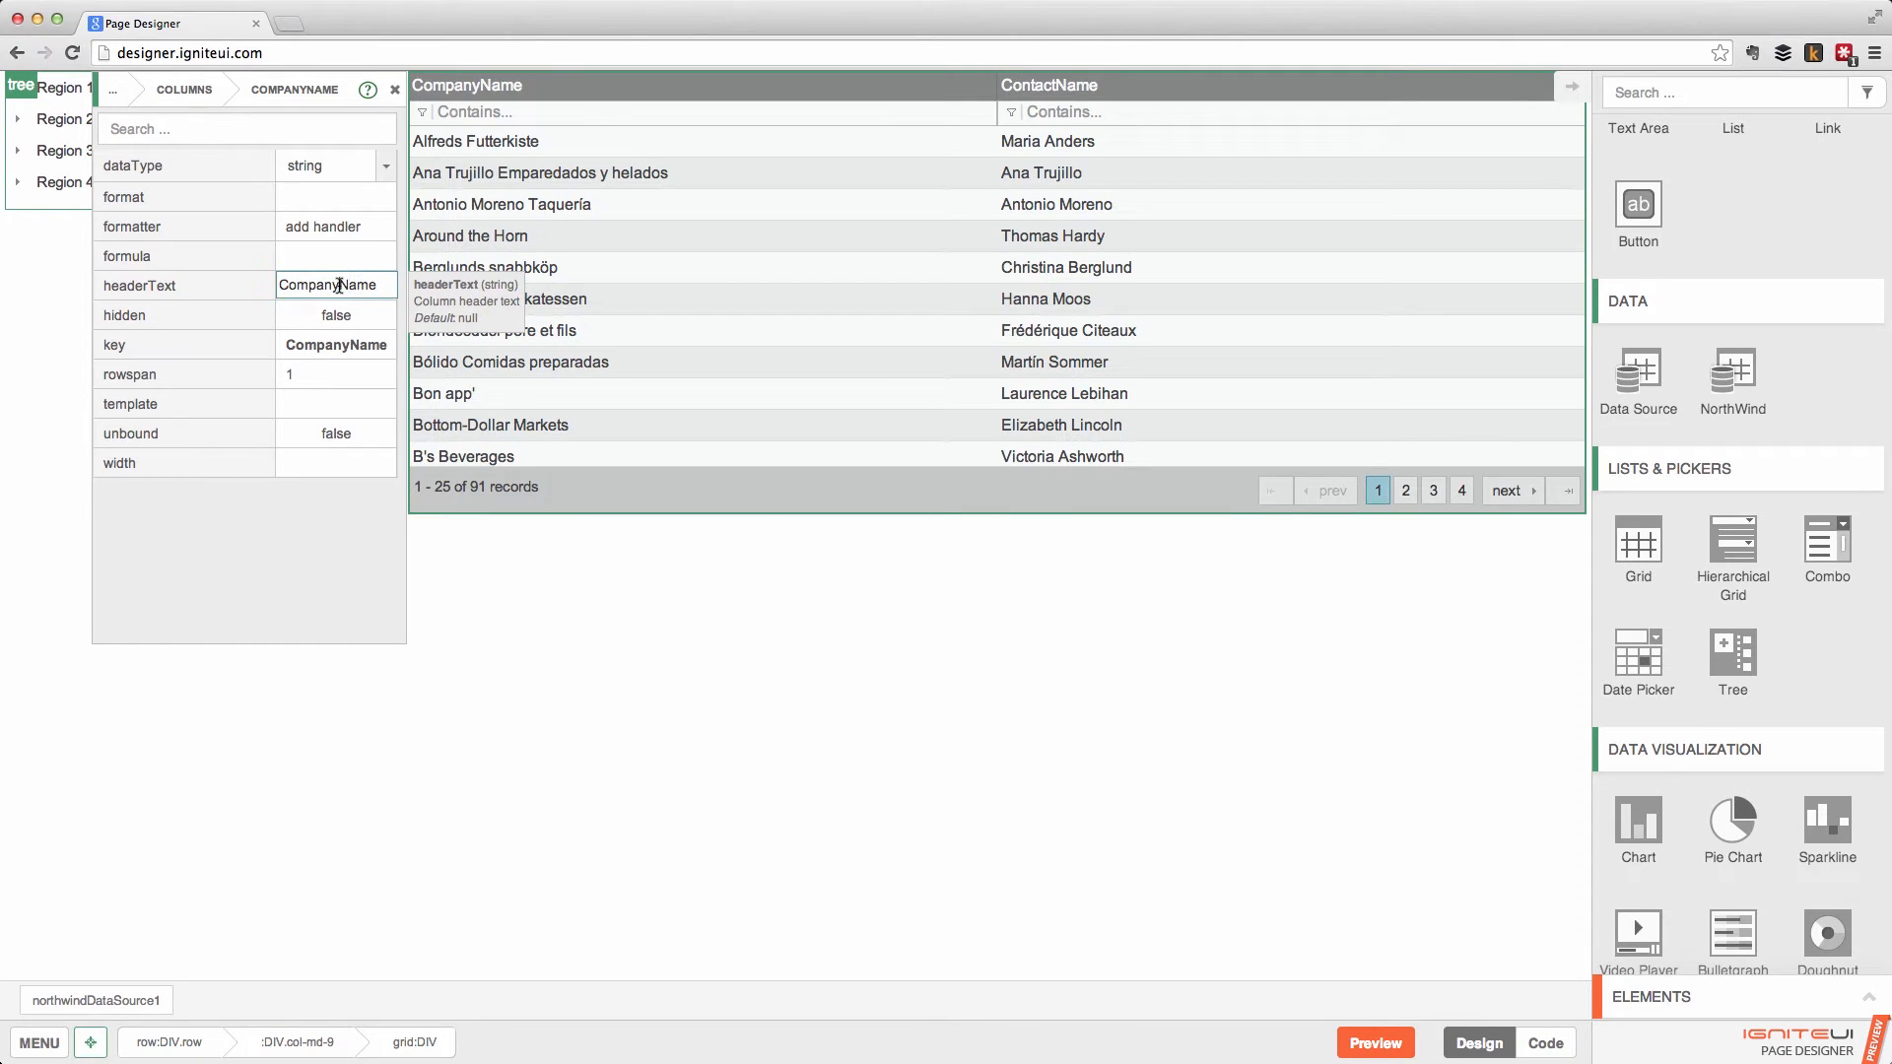
key(Return)
click(195, 90)
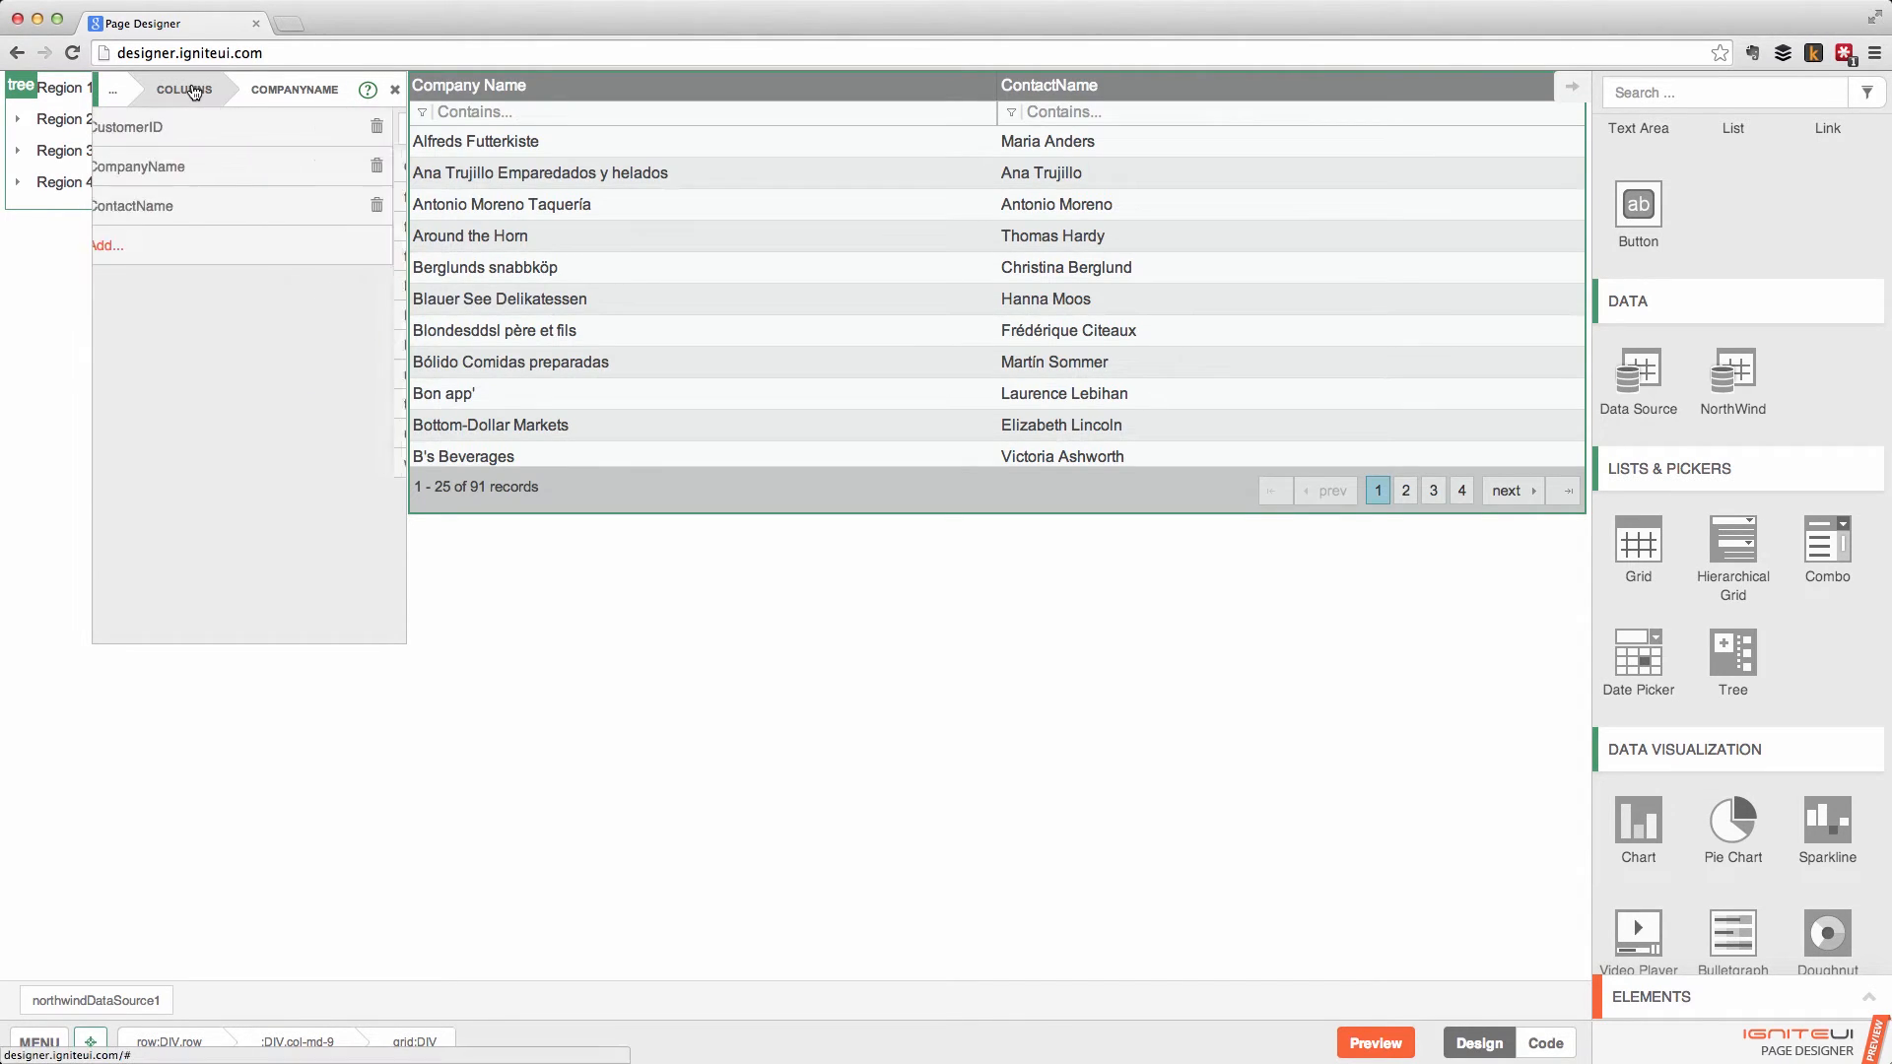
Change the ContactName column's headerText to "Contact Name" and return to the columns collection.
click(166, 205)
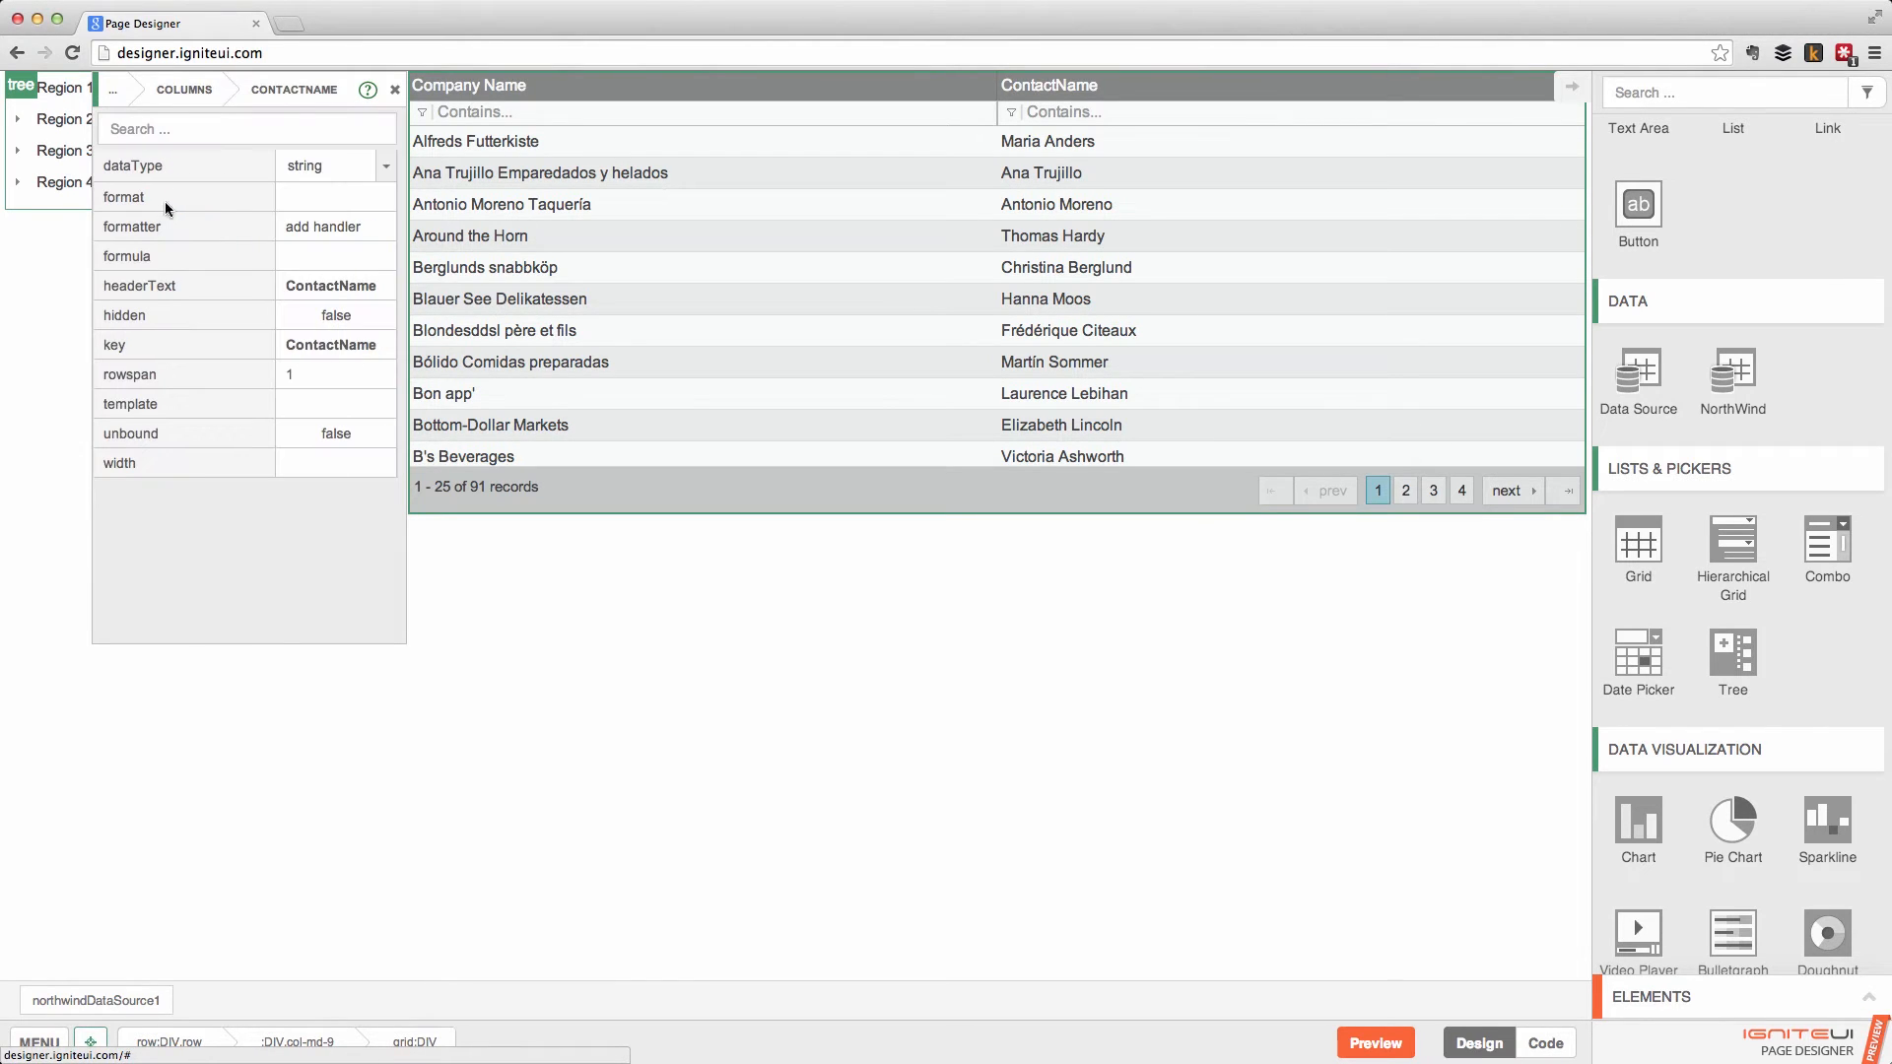
click(331, 284)
click(331, 283)
key(Return)
click(187, 94)
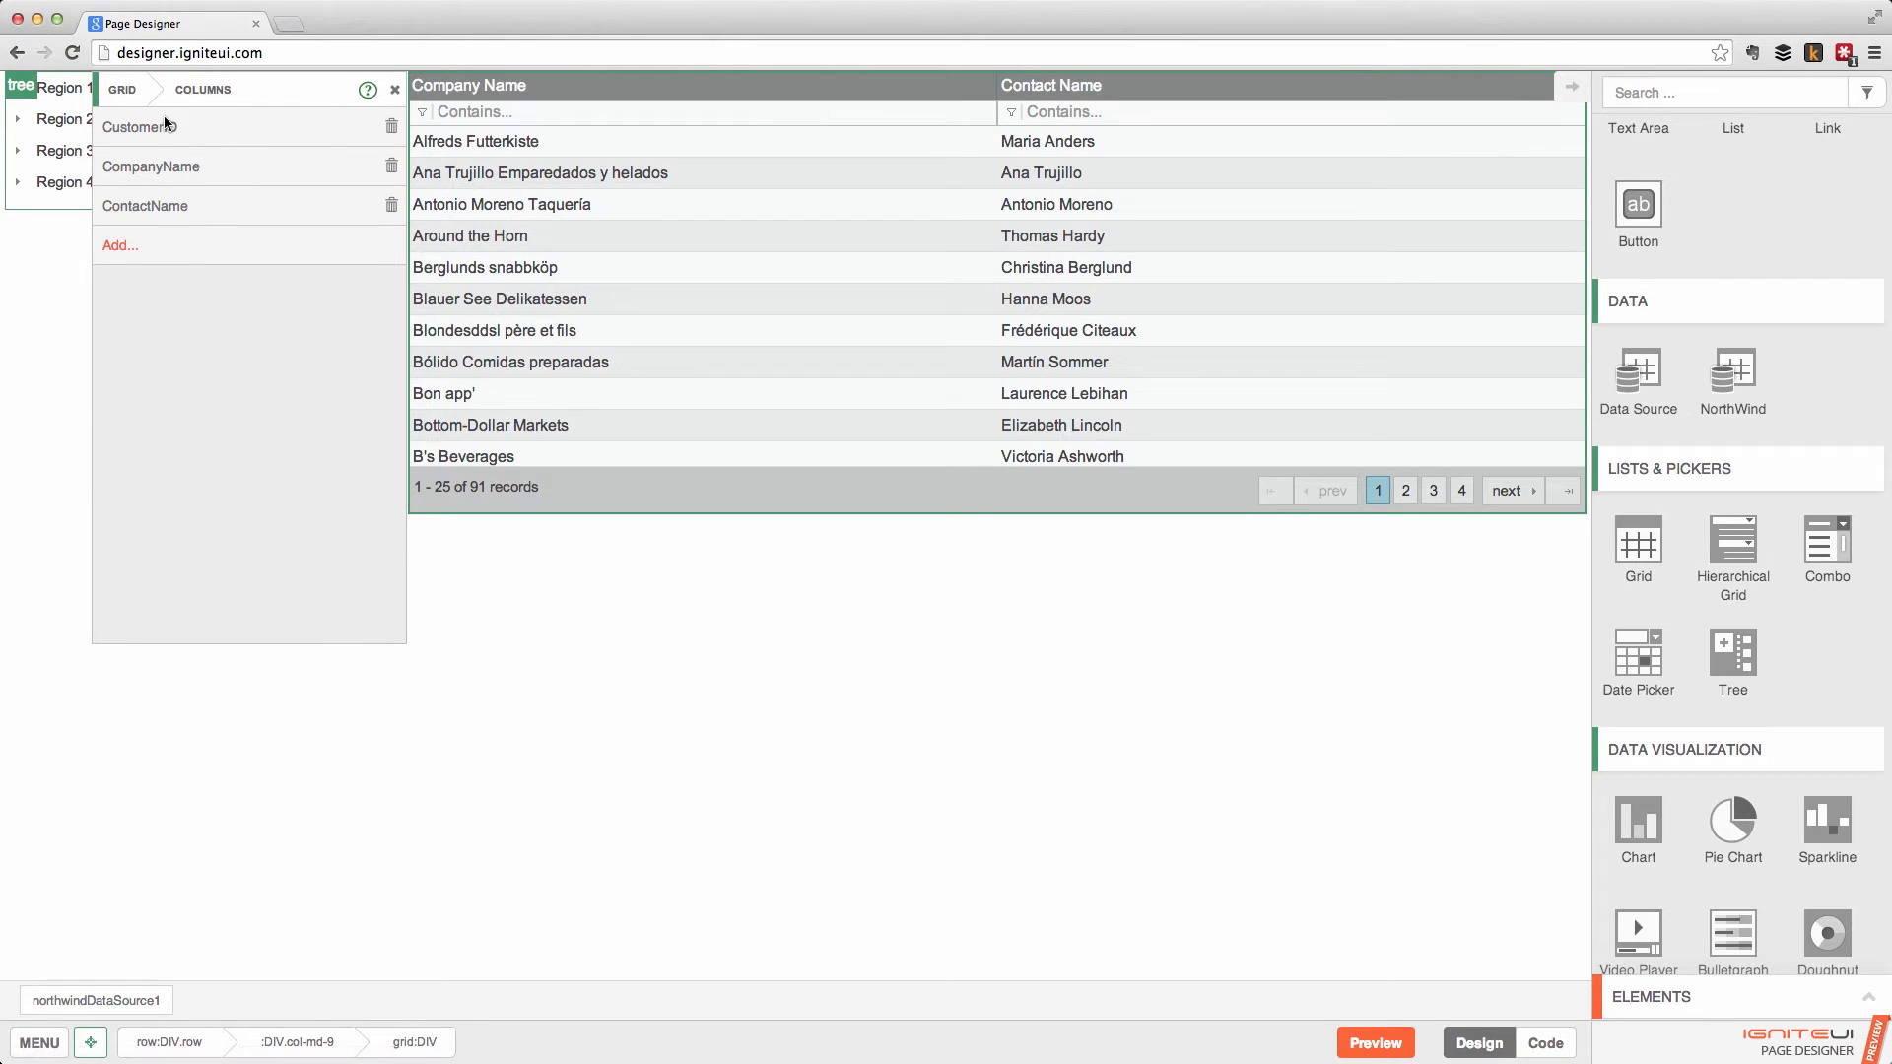
Return to the grid's property list and open its features configuration.
click(122, 90)
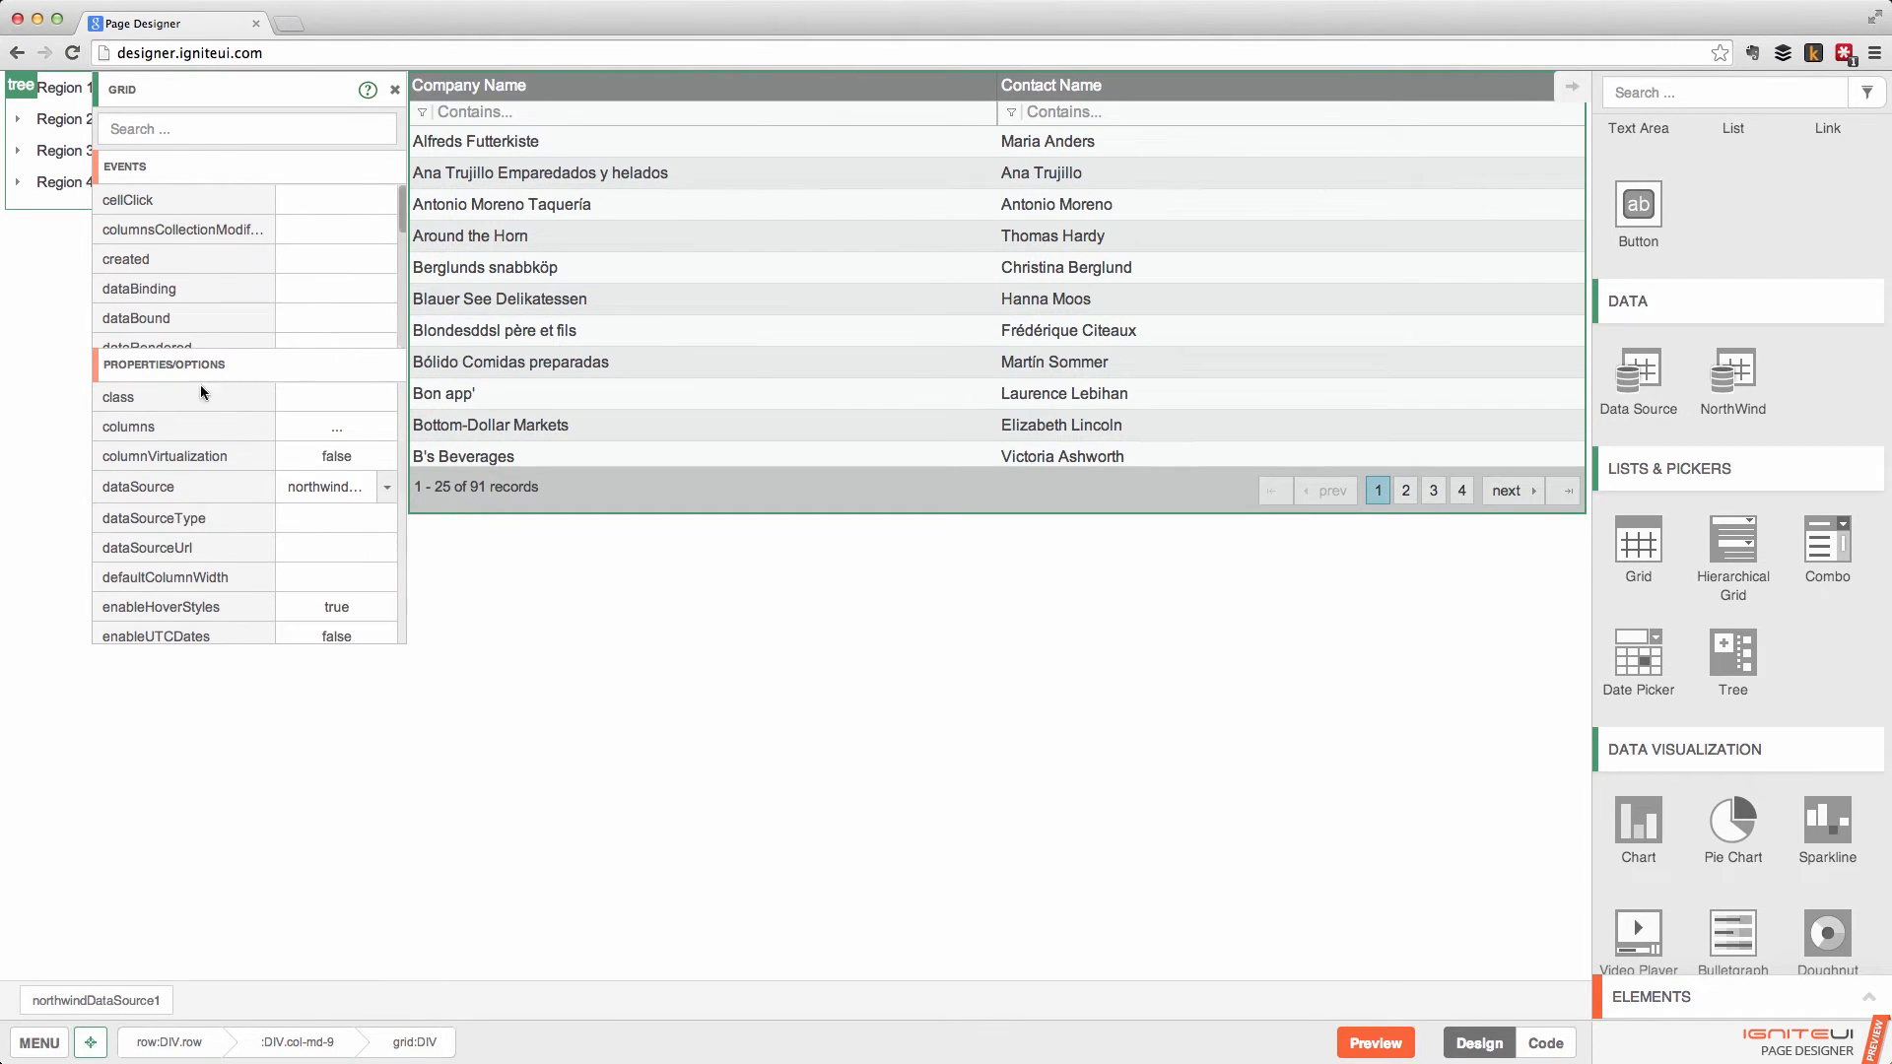
mouse_move(194, 419)
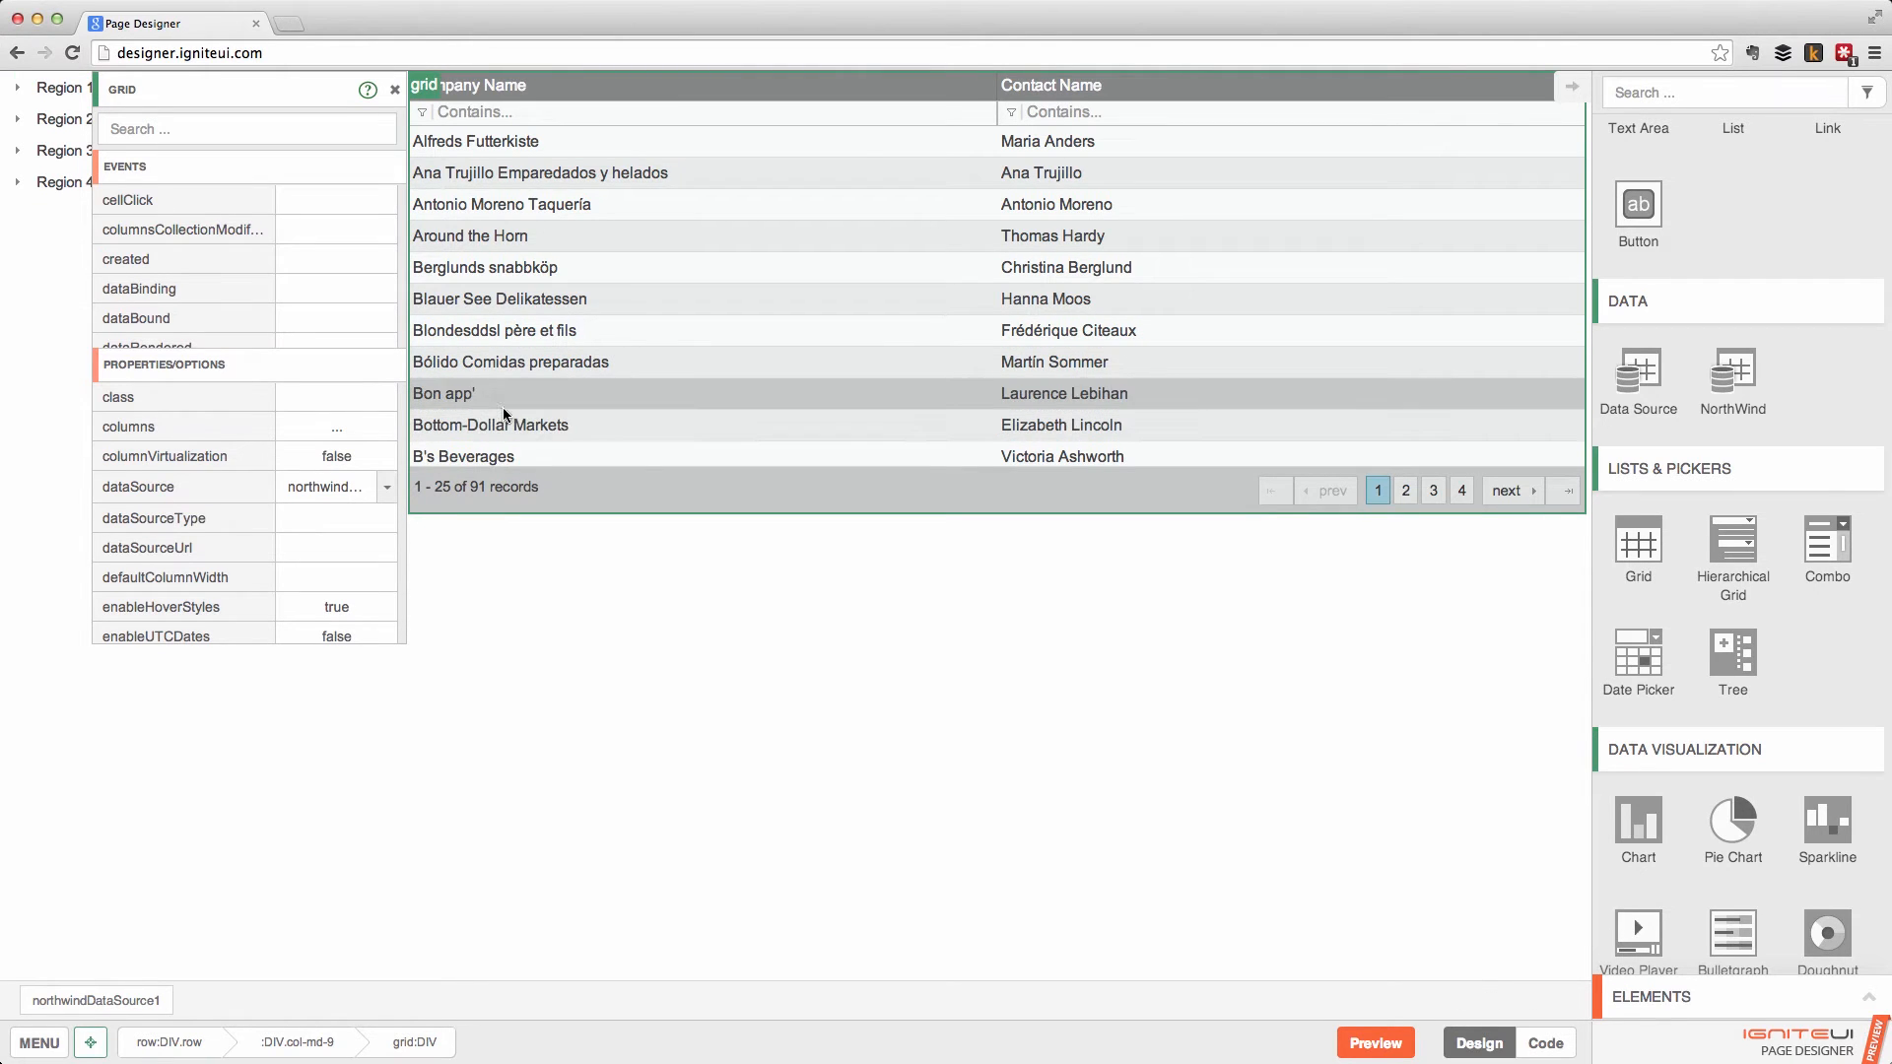
scroll(211, 493, down, 3)
scroll(211, 493, down, 1)
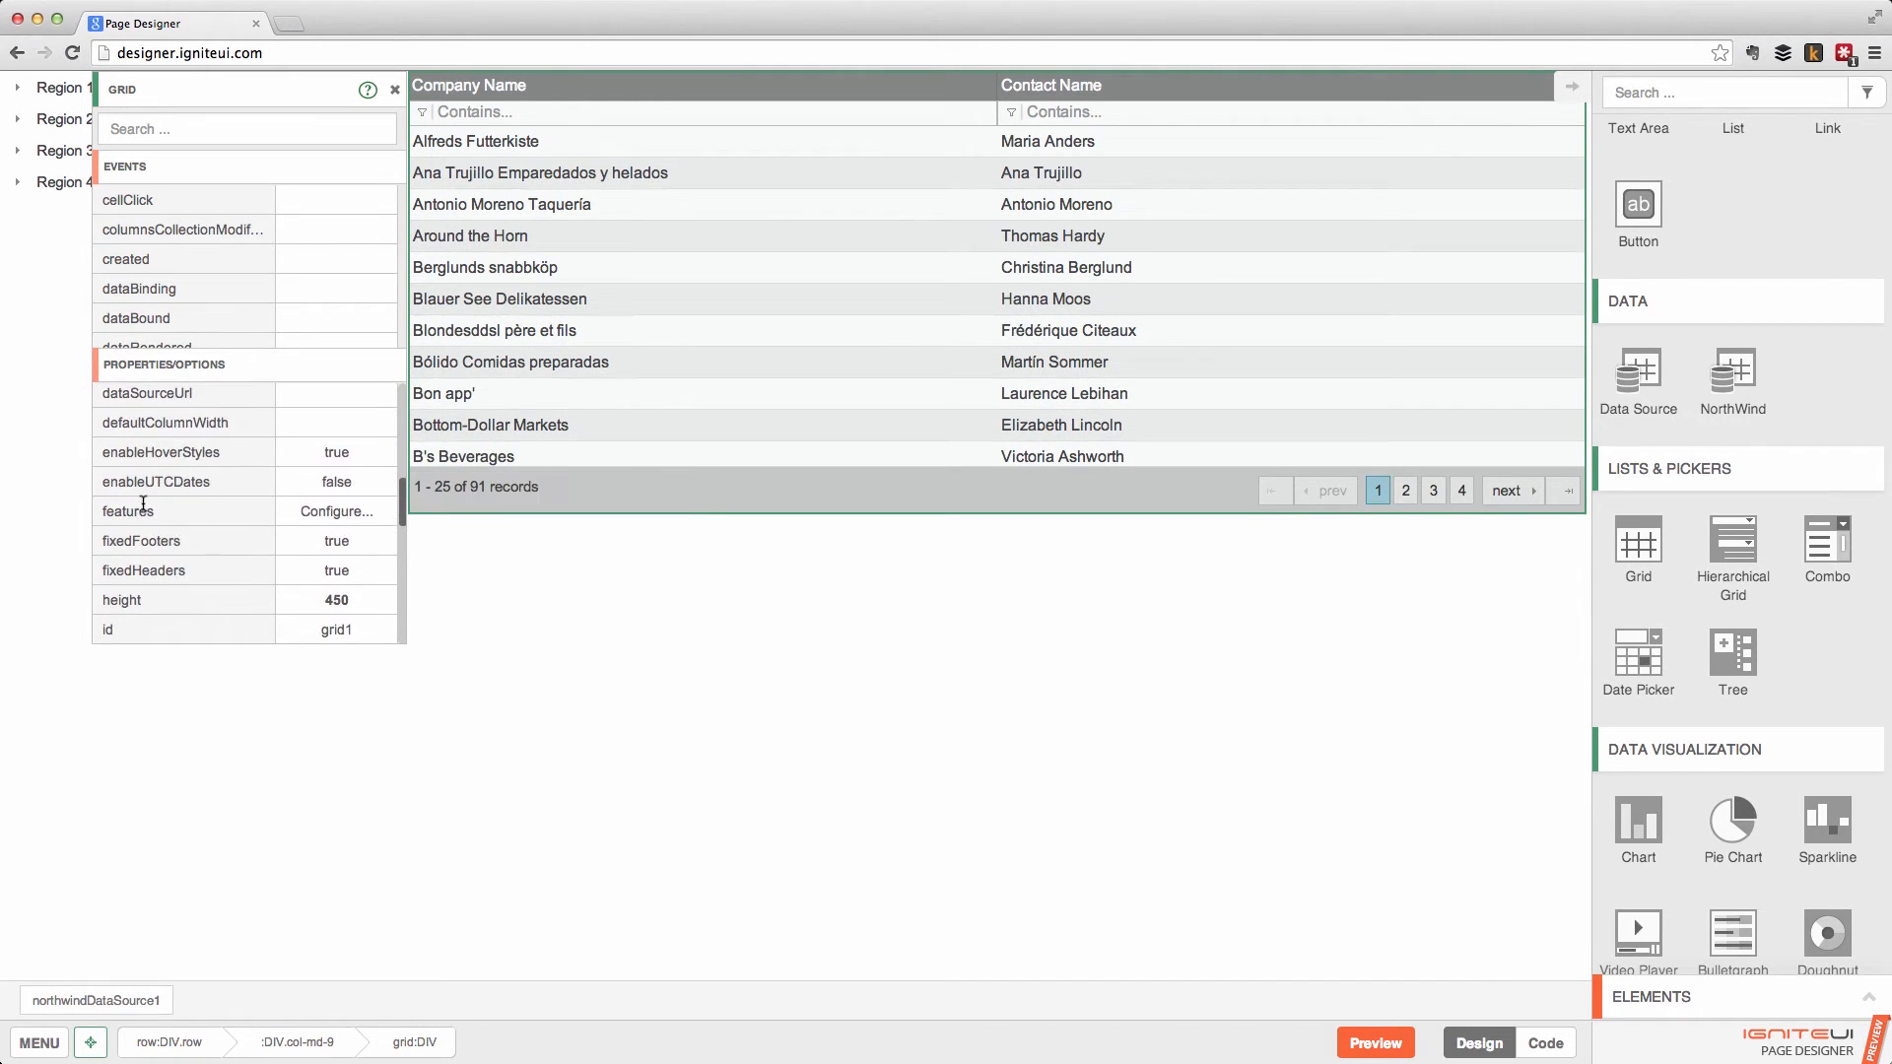
click(334, 513)
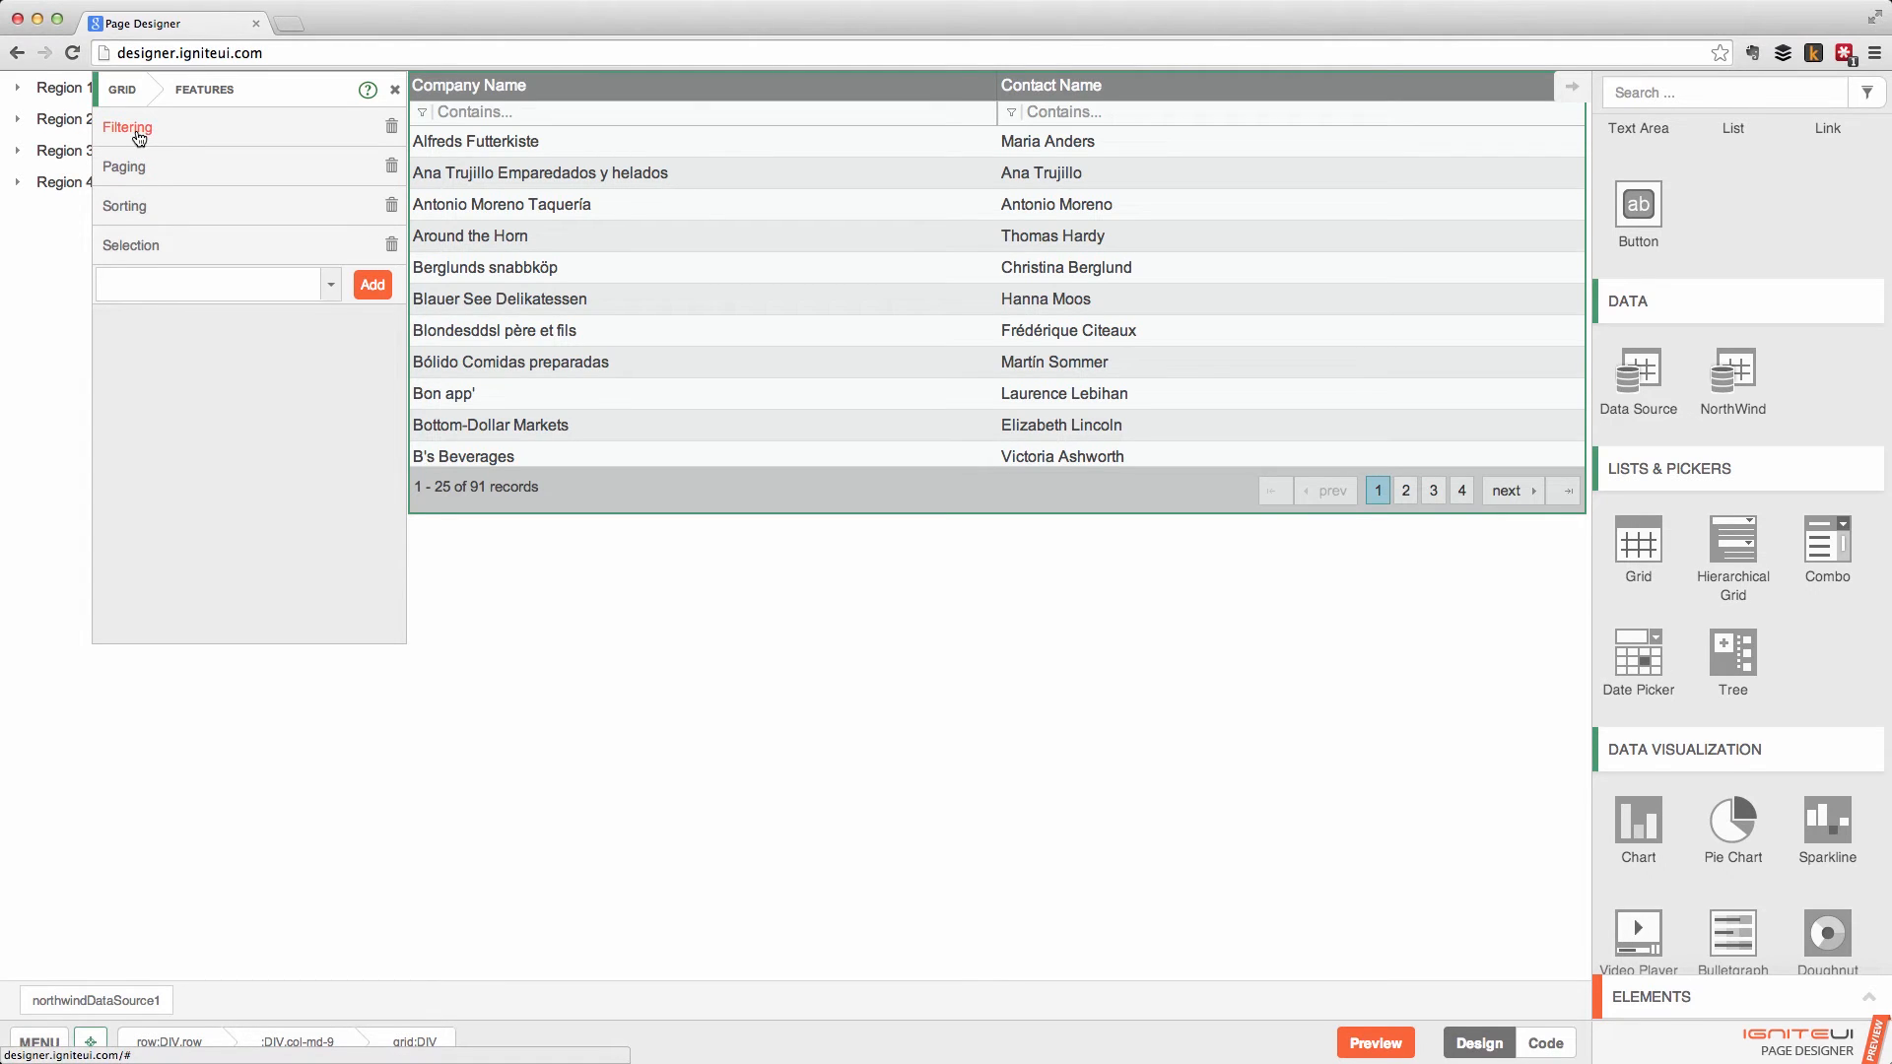
Look through the Filtering feature's properties and options, and return to the grid's property list.
click(139, 128)
scroll(215, 274, down, 5)
scroll(216, 275, up, 3)
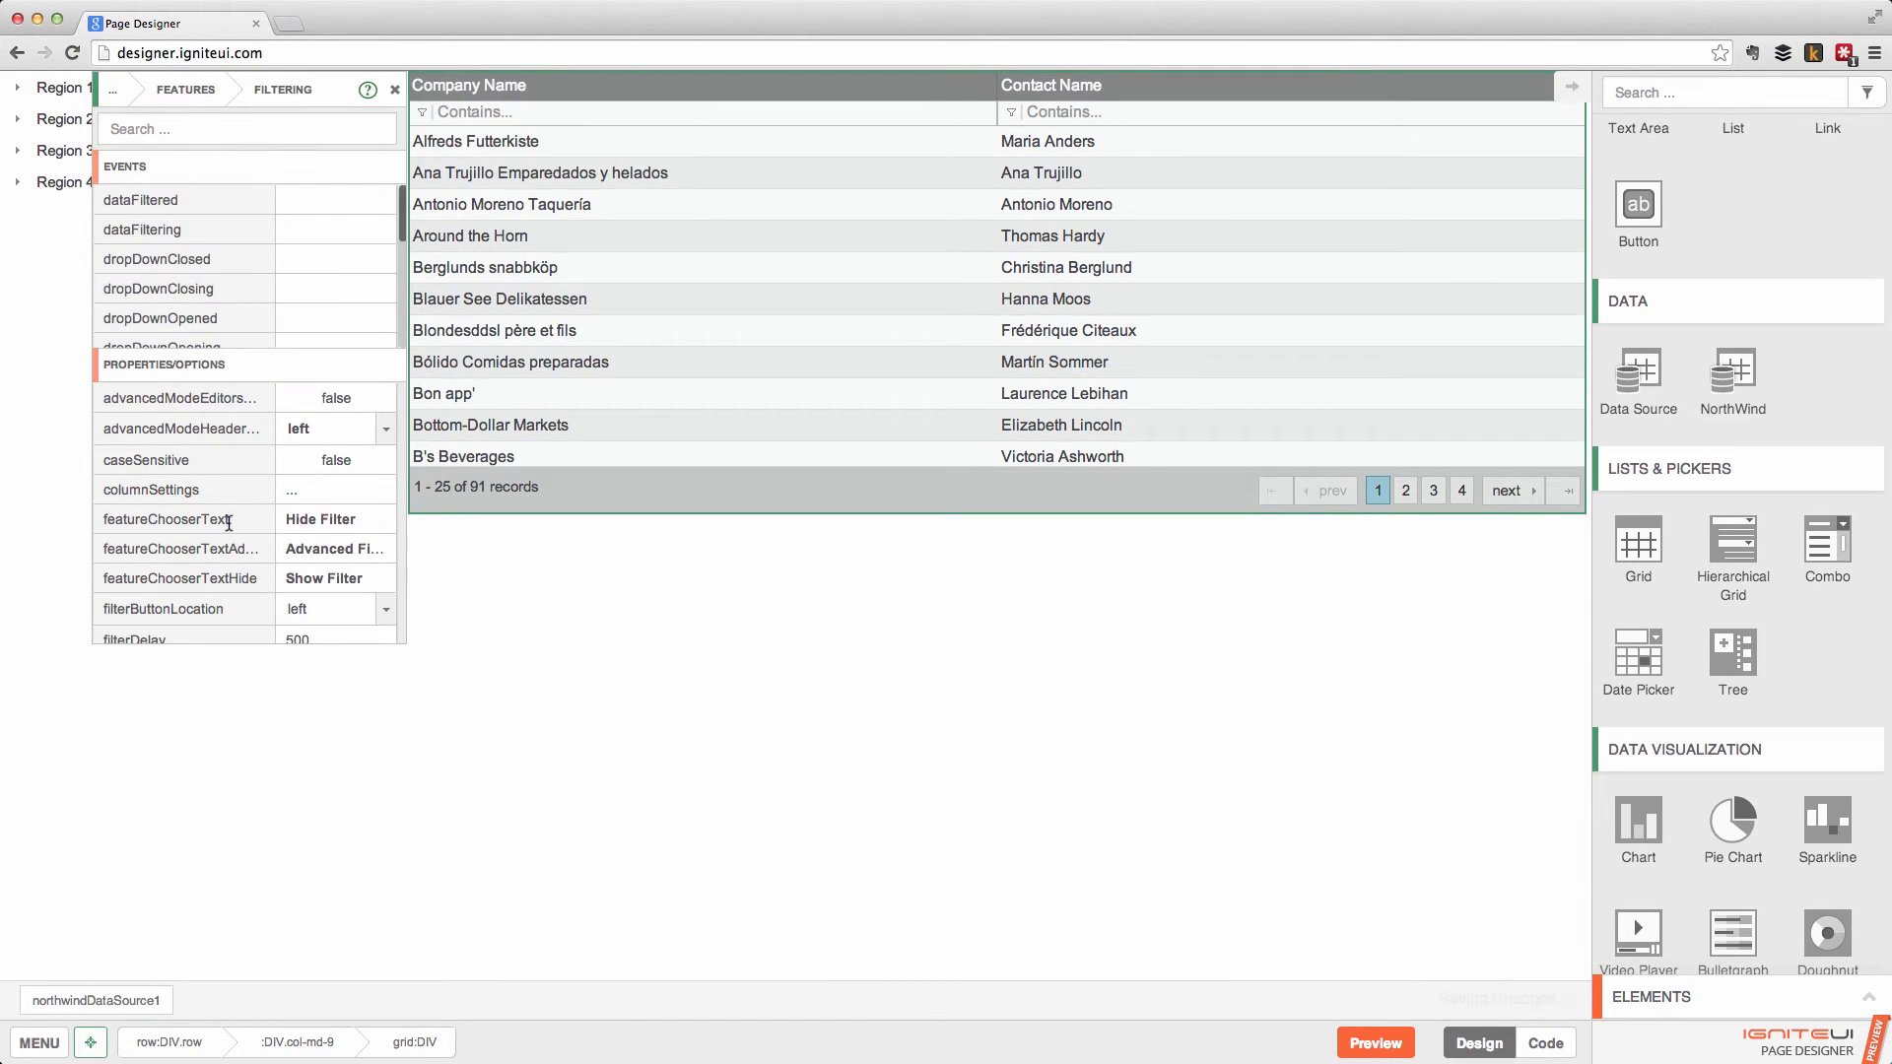
scroll(226, 532, down, 5)
scroll(227, 540, down, 10)
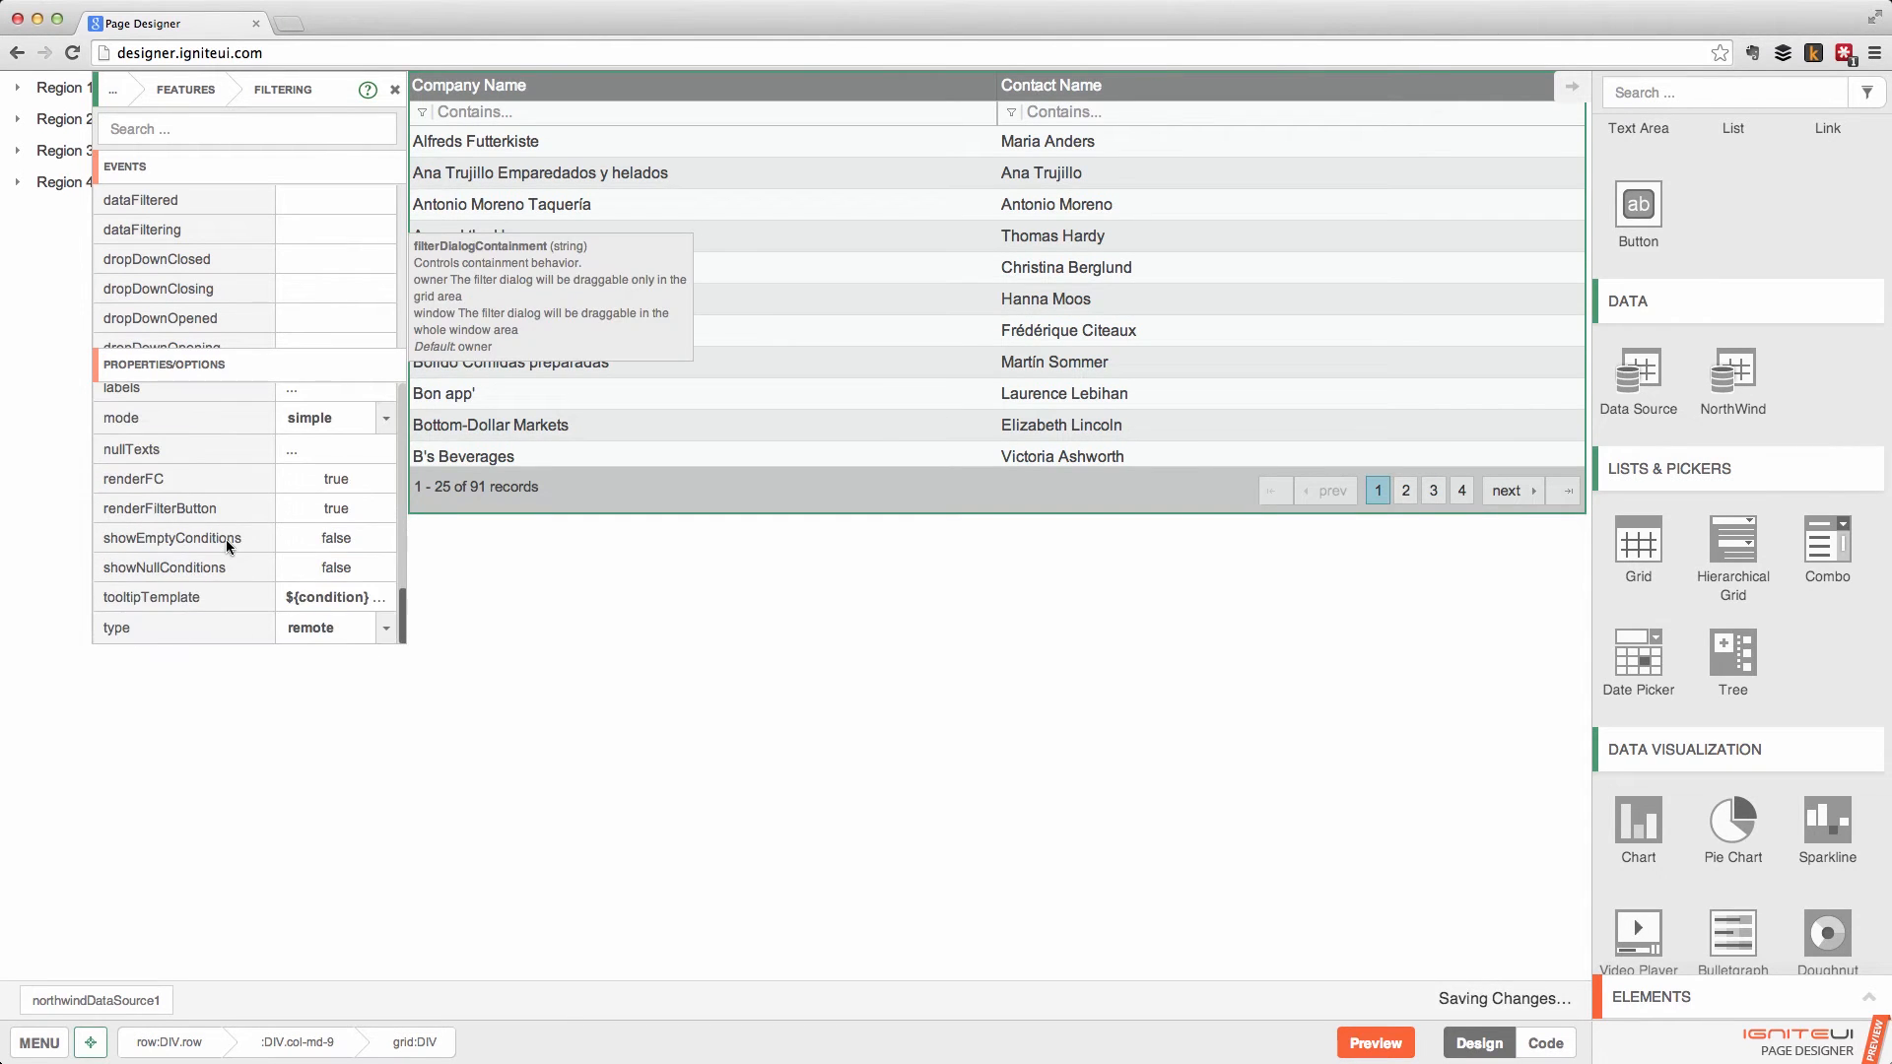
scroll(226, 540, up, 8)
scroll(227, 540, up, 8)
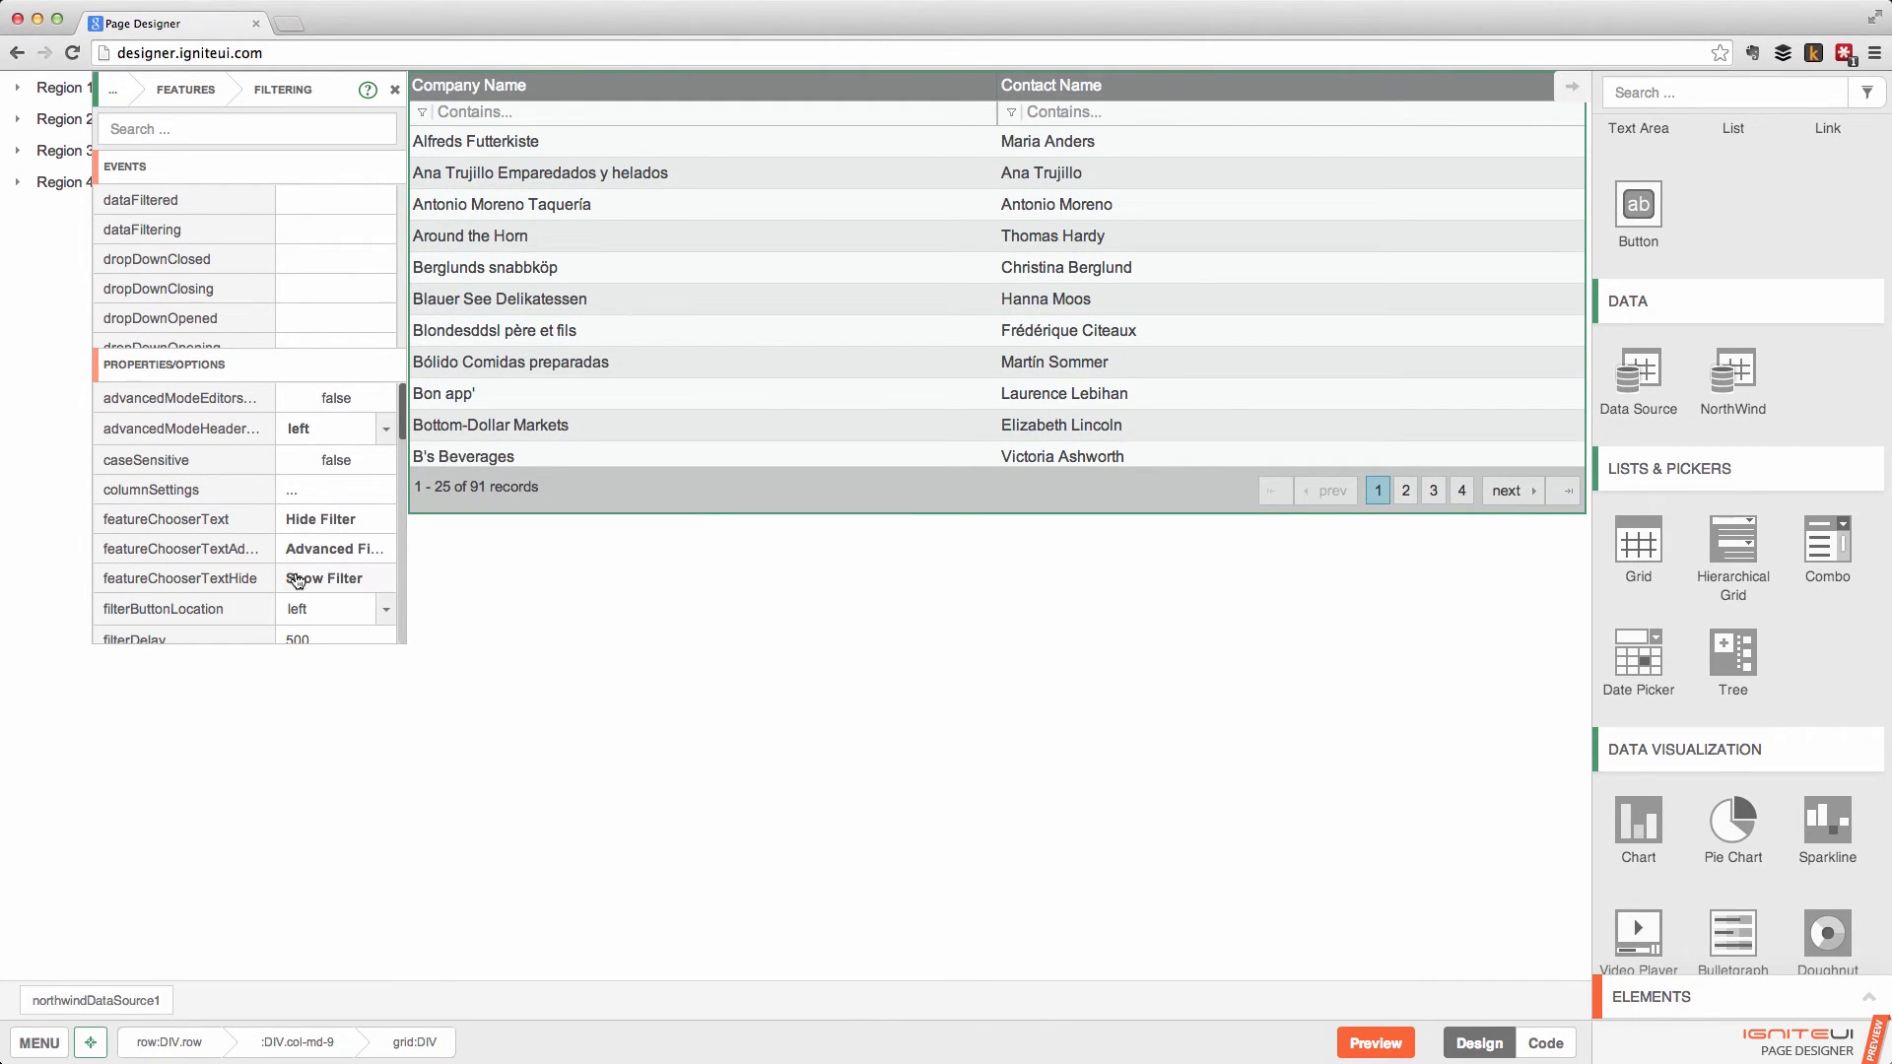
click(201, 95)
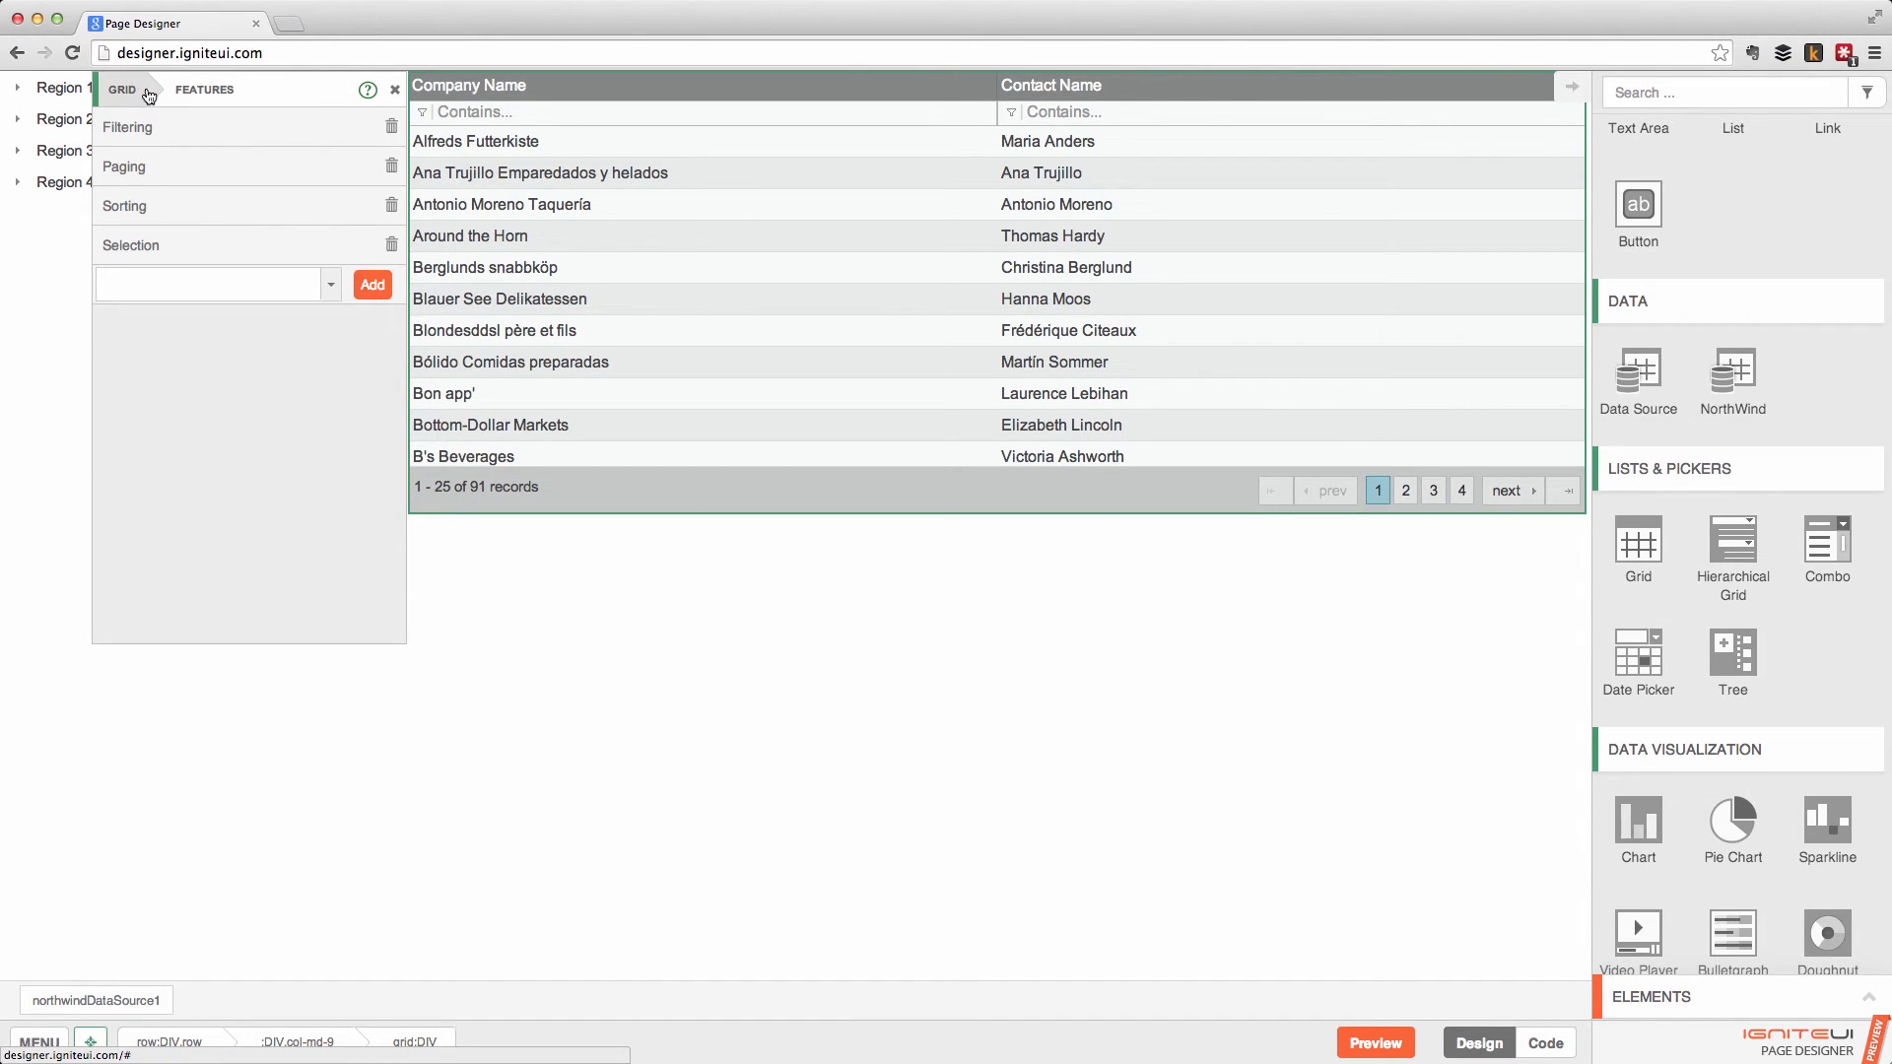
click(134, 91)
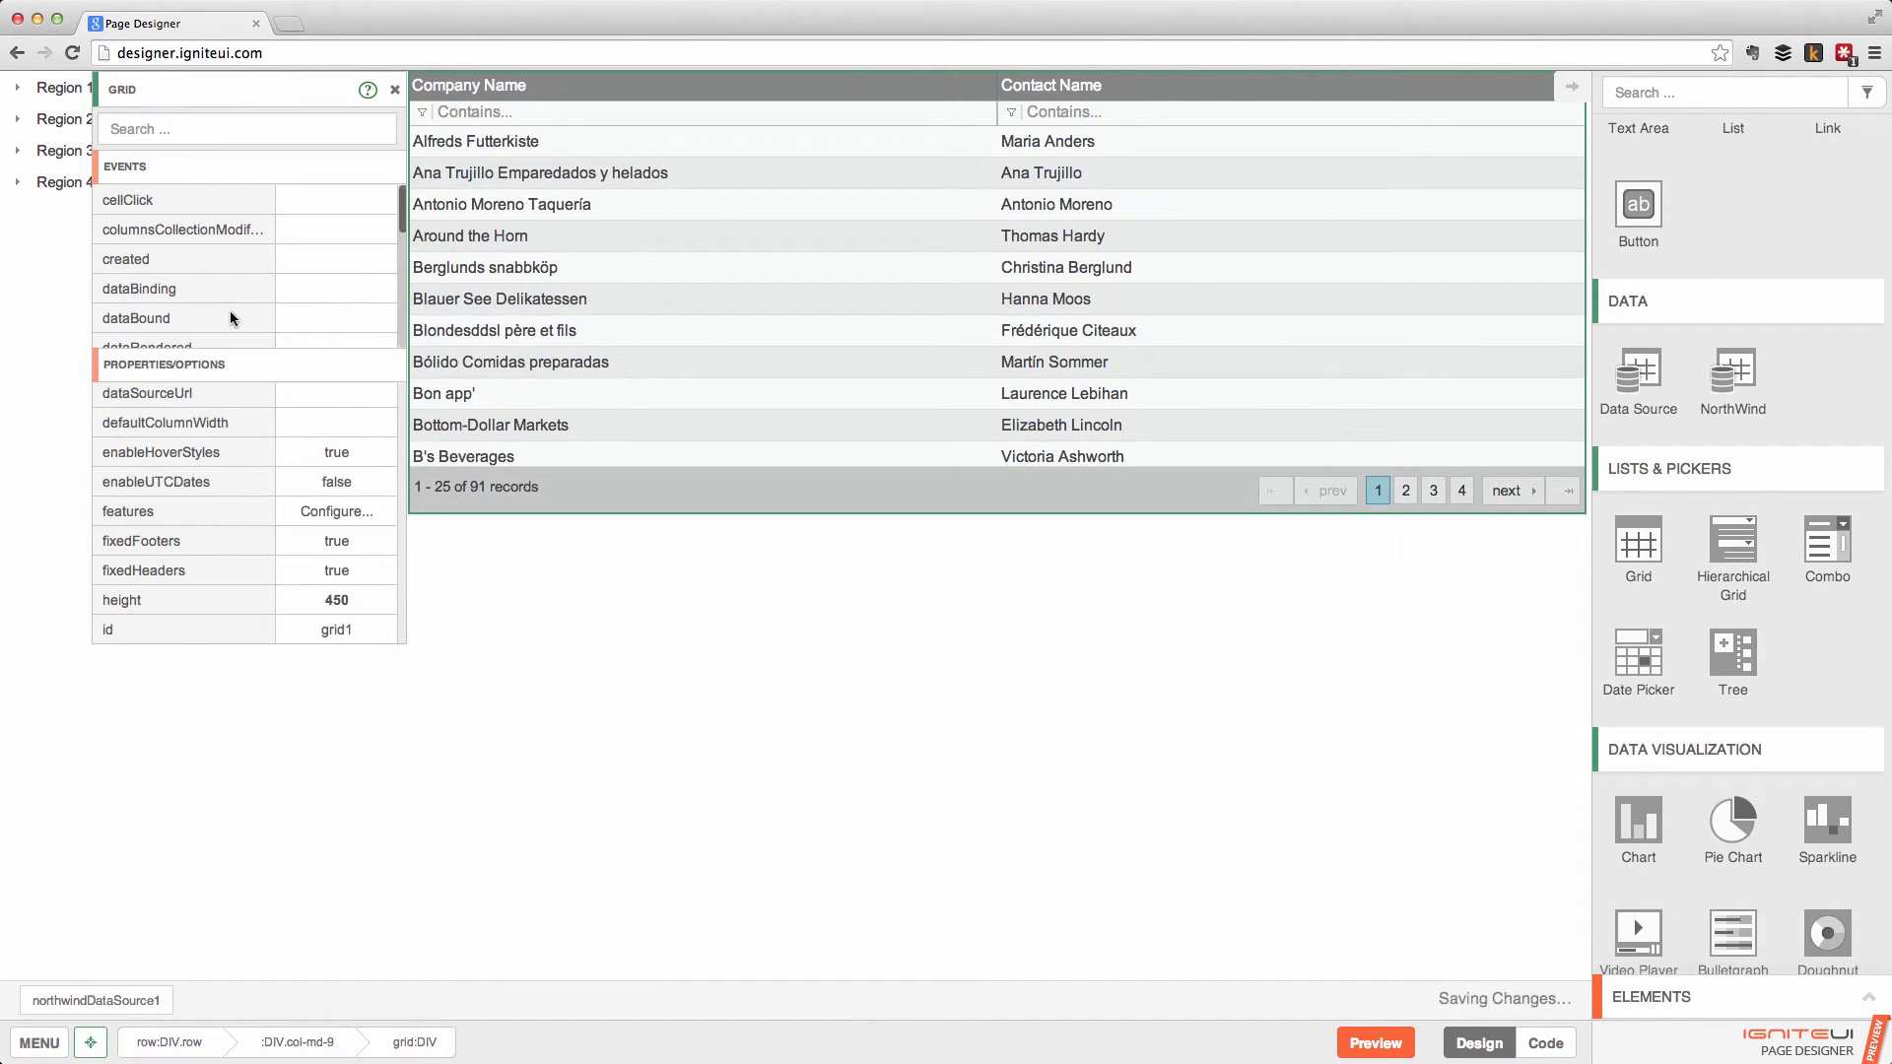
mouse_move(231, 314)
Preview the page and test the grid by filtering the Company Name column with "futt".
click(1366, 1044)
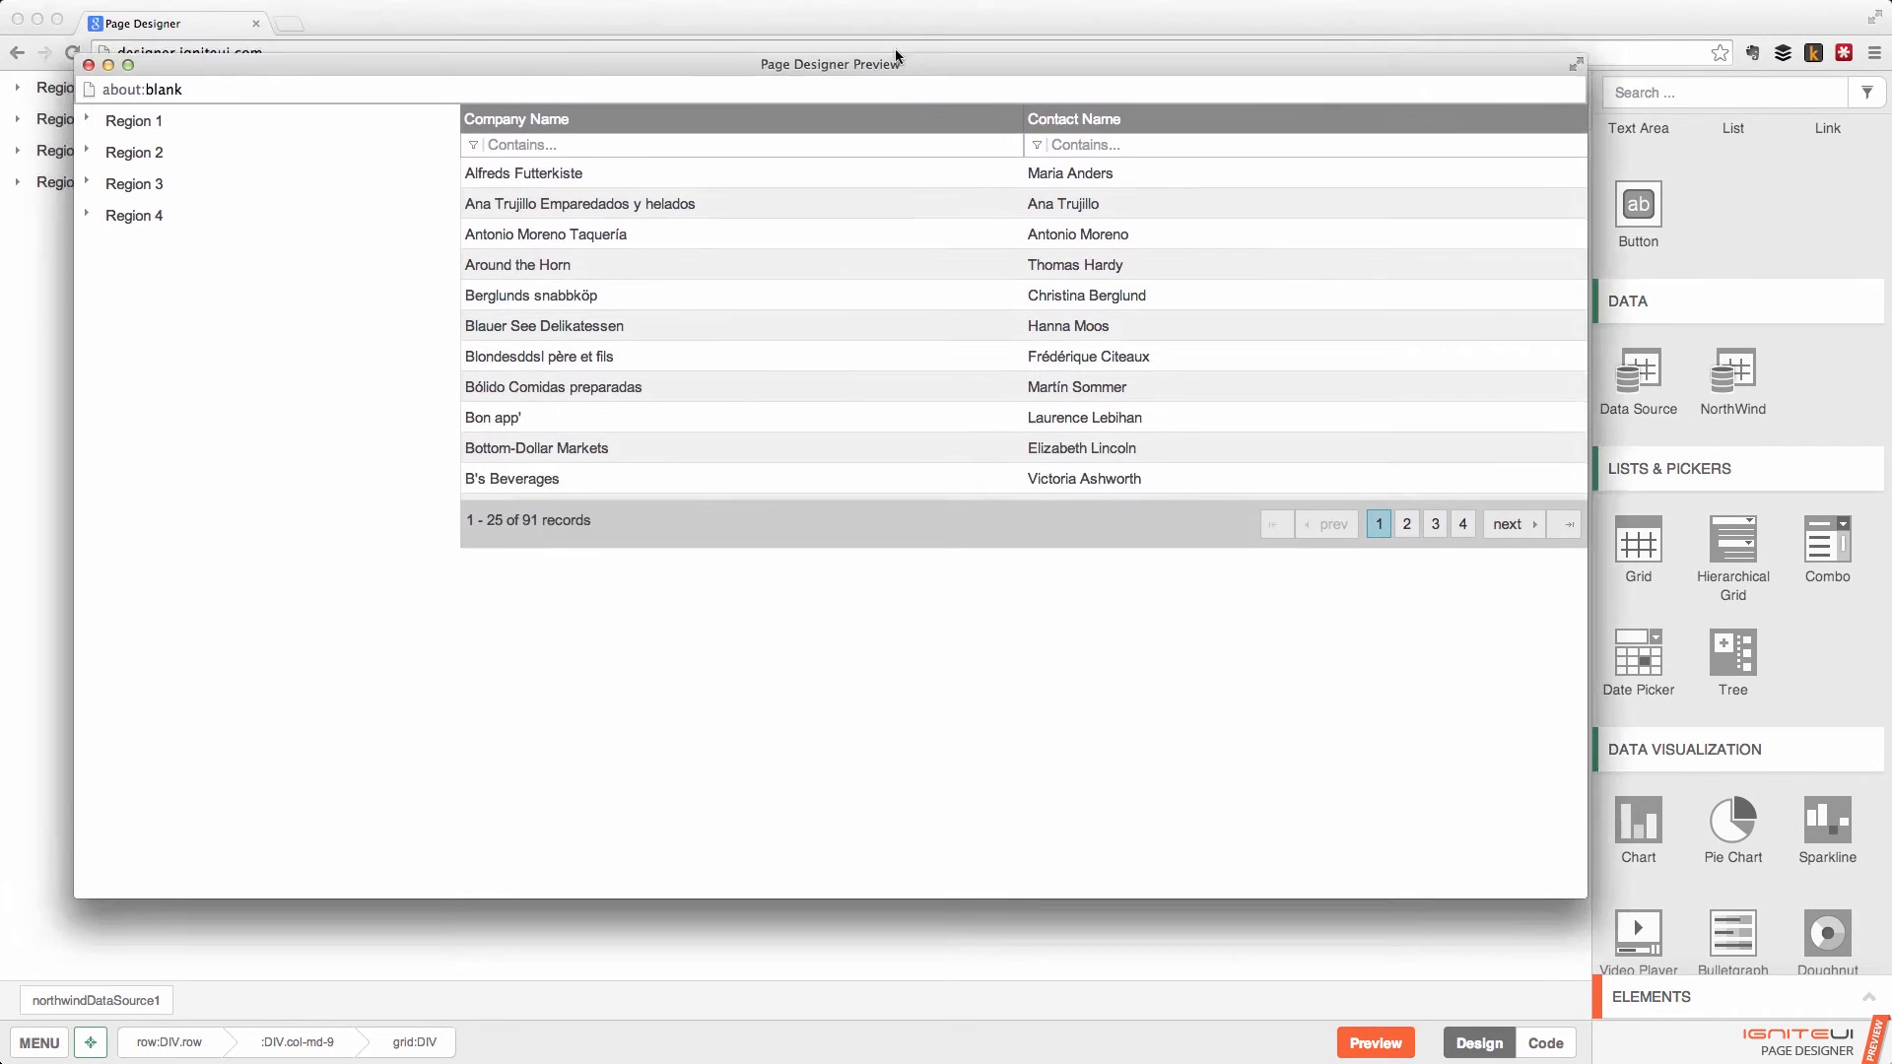
drag(896, 56, 920, 68)
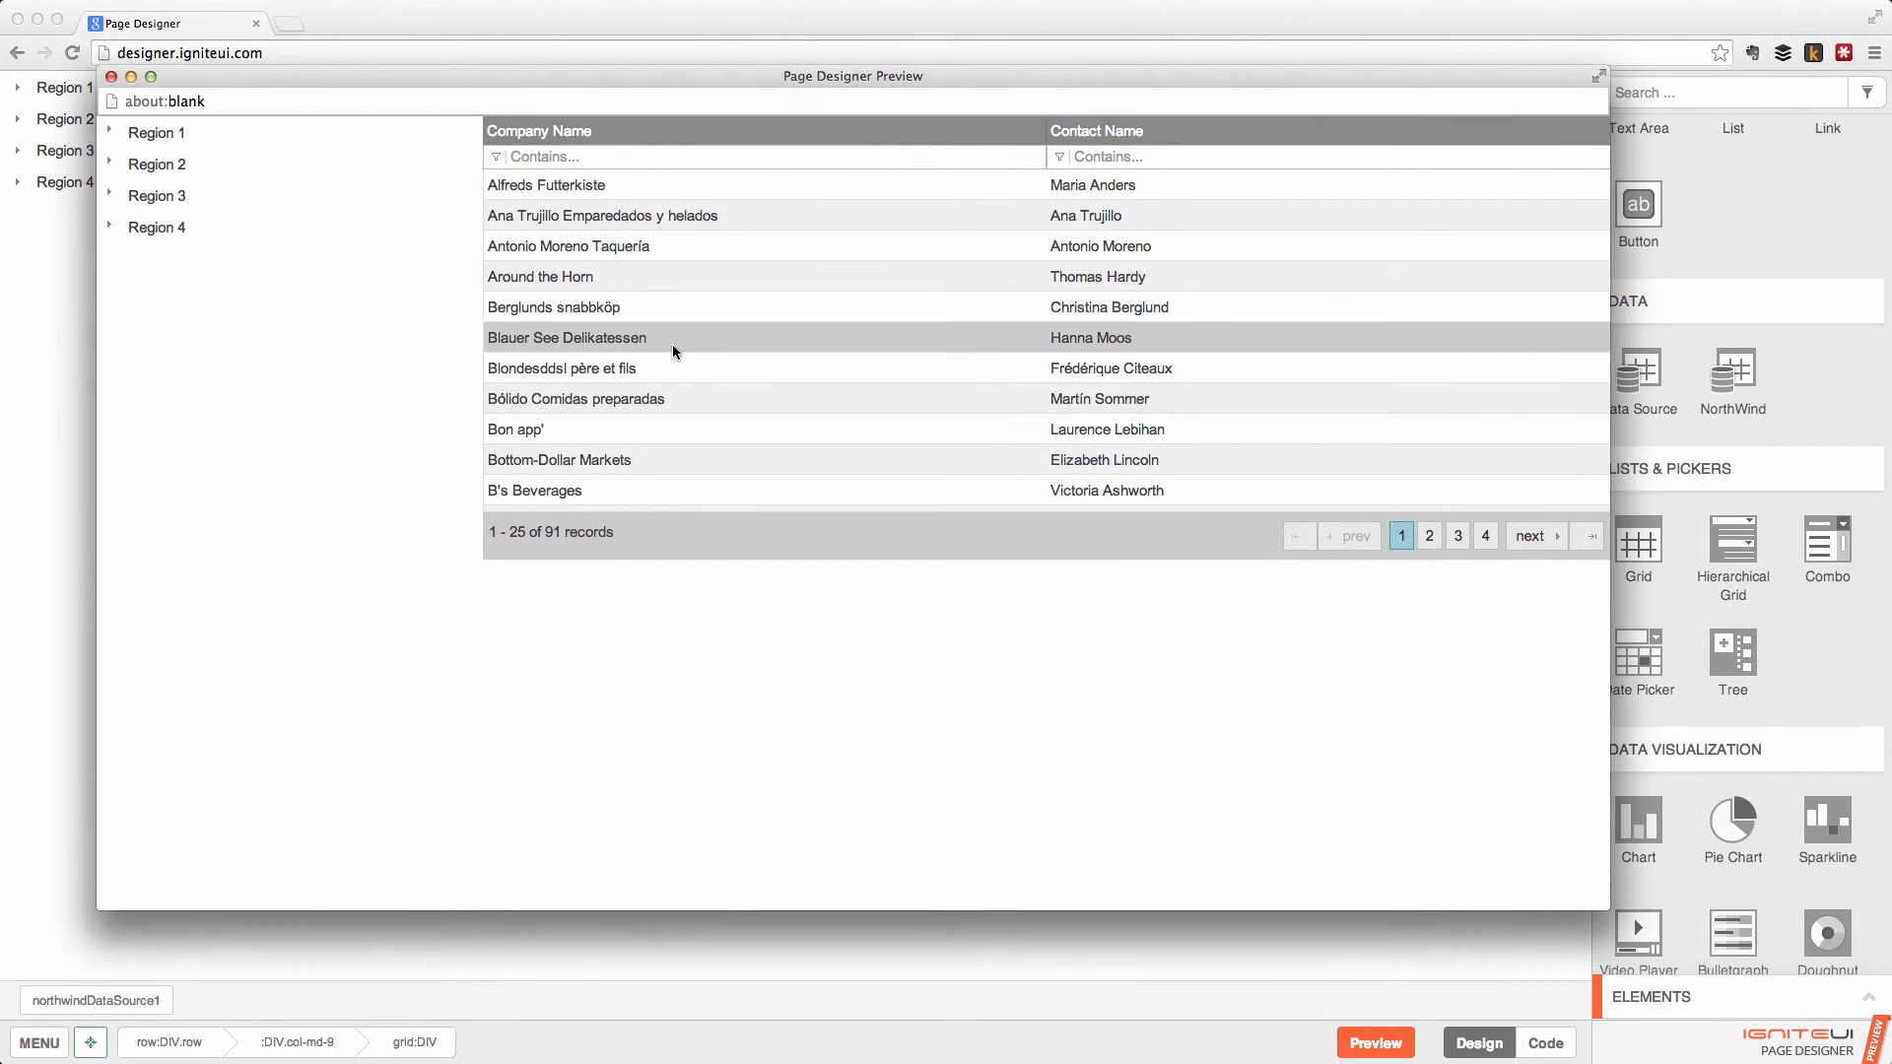
click(635, 154)
text(futt)
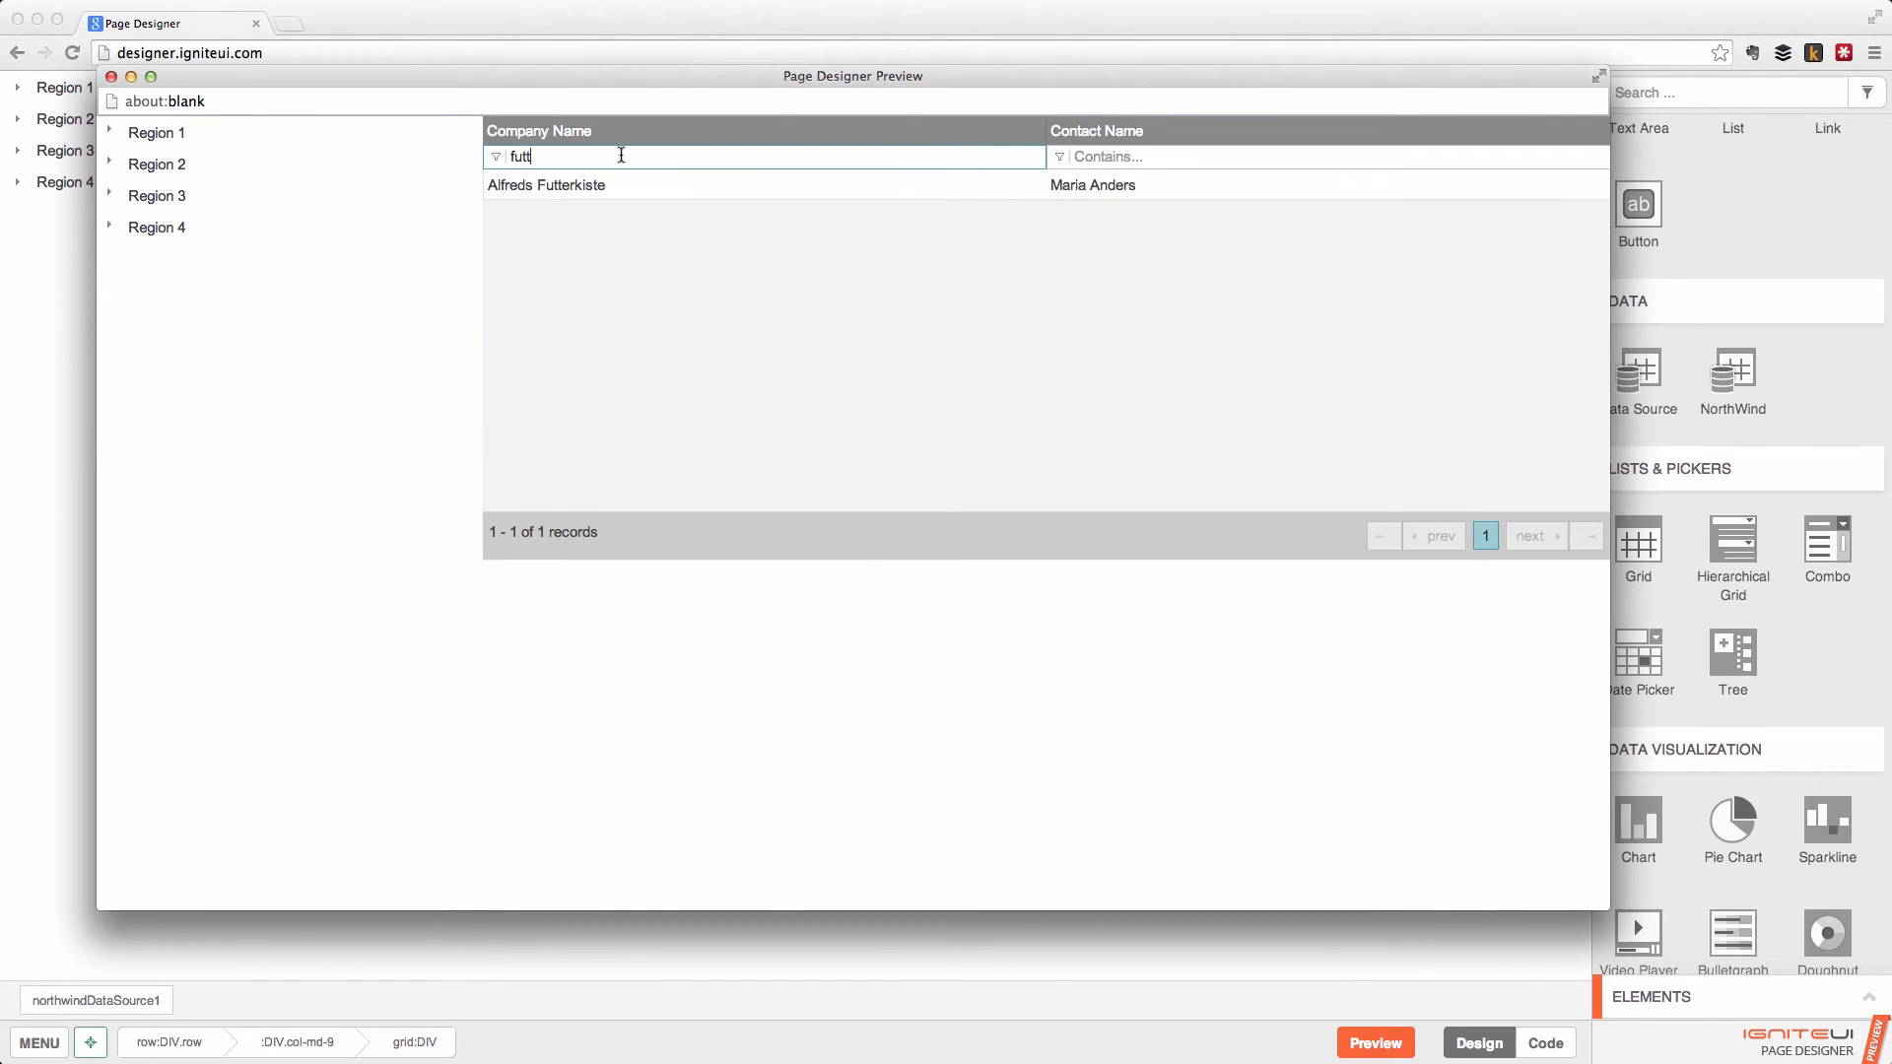
Clear the filter text from the Company Name column in the preview grid.
key(BackSpace)
key(BackSpace)
key(BackSpace)
key(BackSpace)
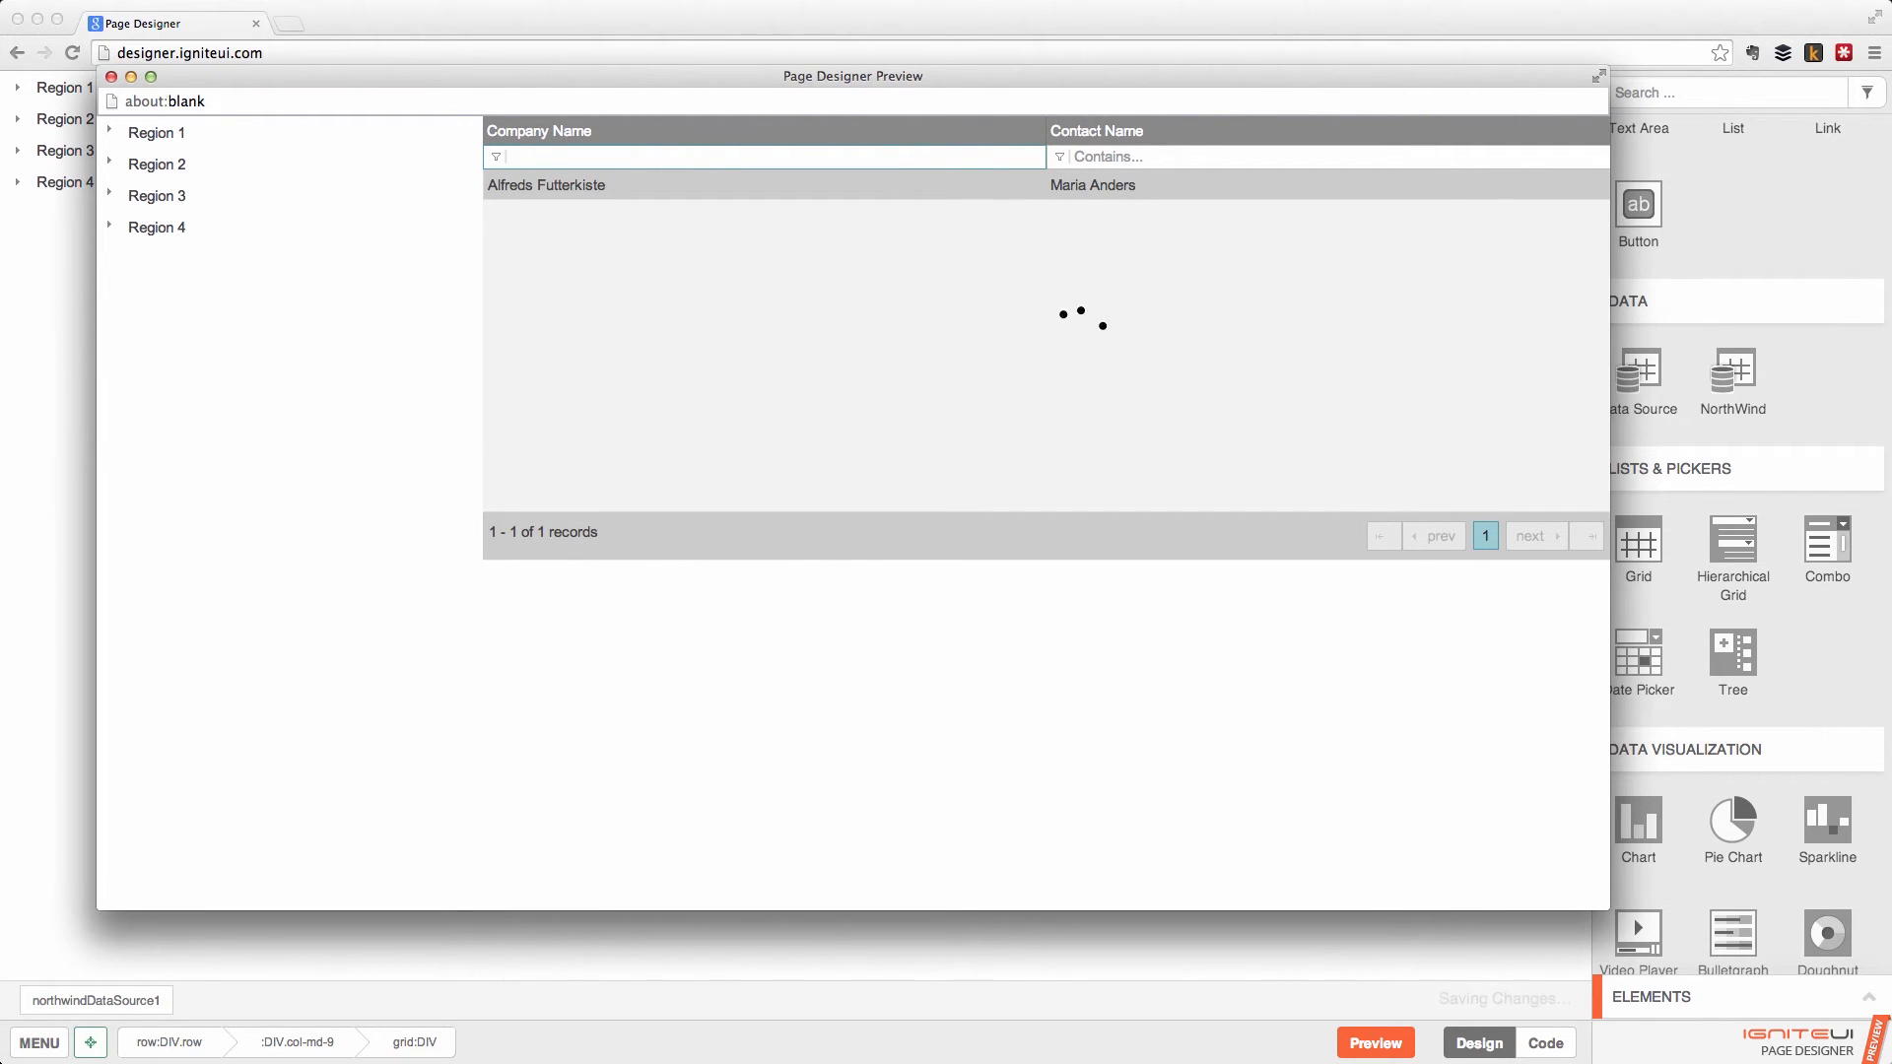
Test sorting Company Name ascending and descending and paging to page 2, and close the preview.
click(1023, 132)
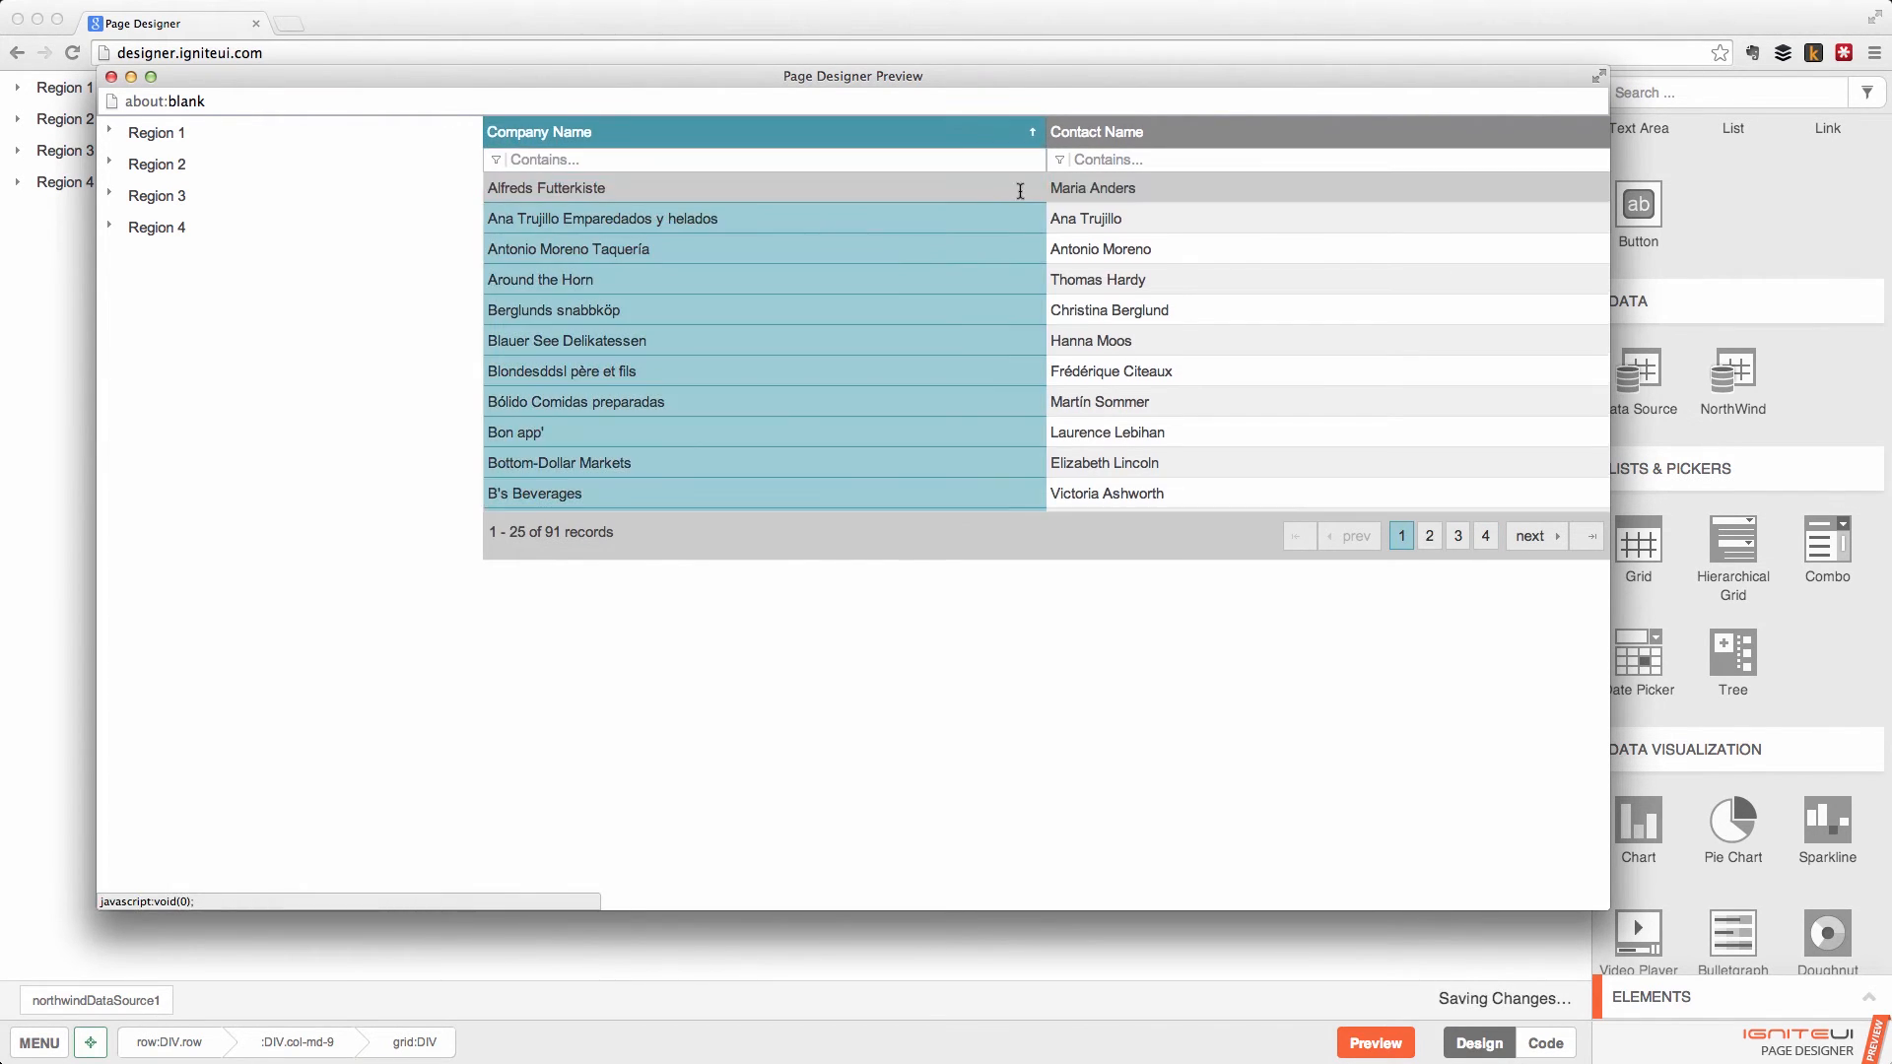
click(991, 136)
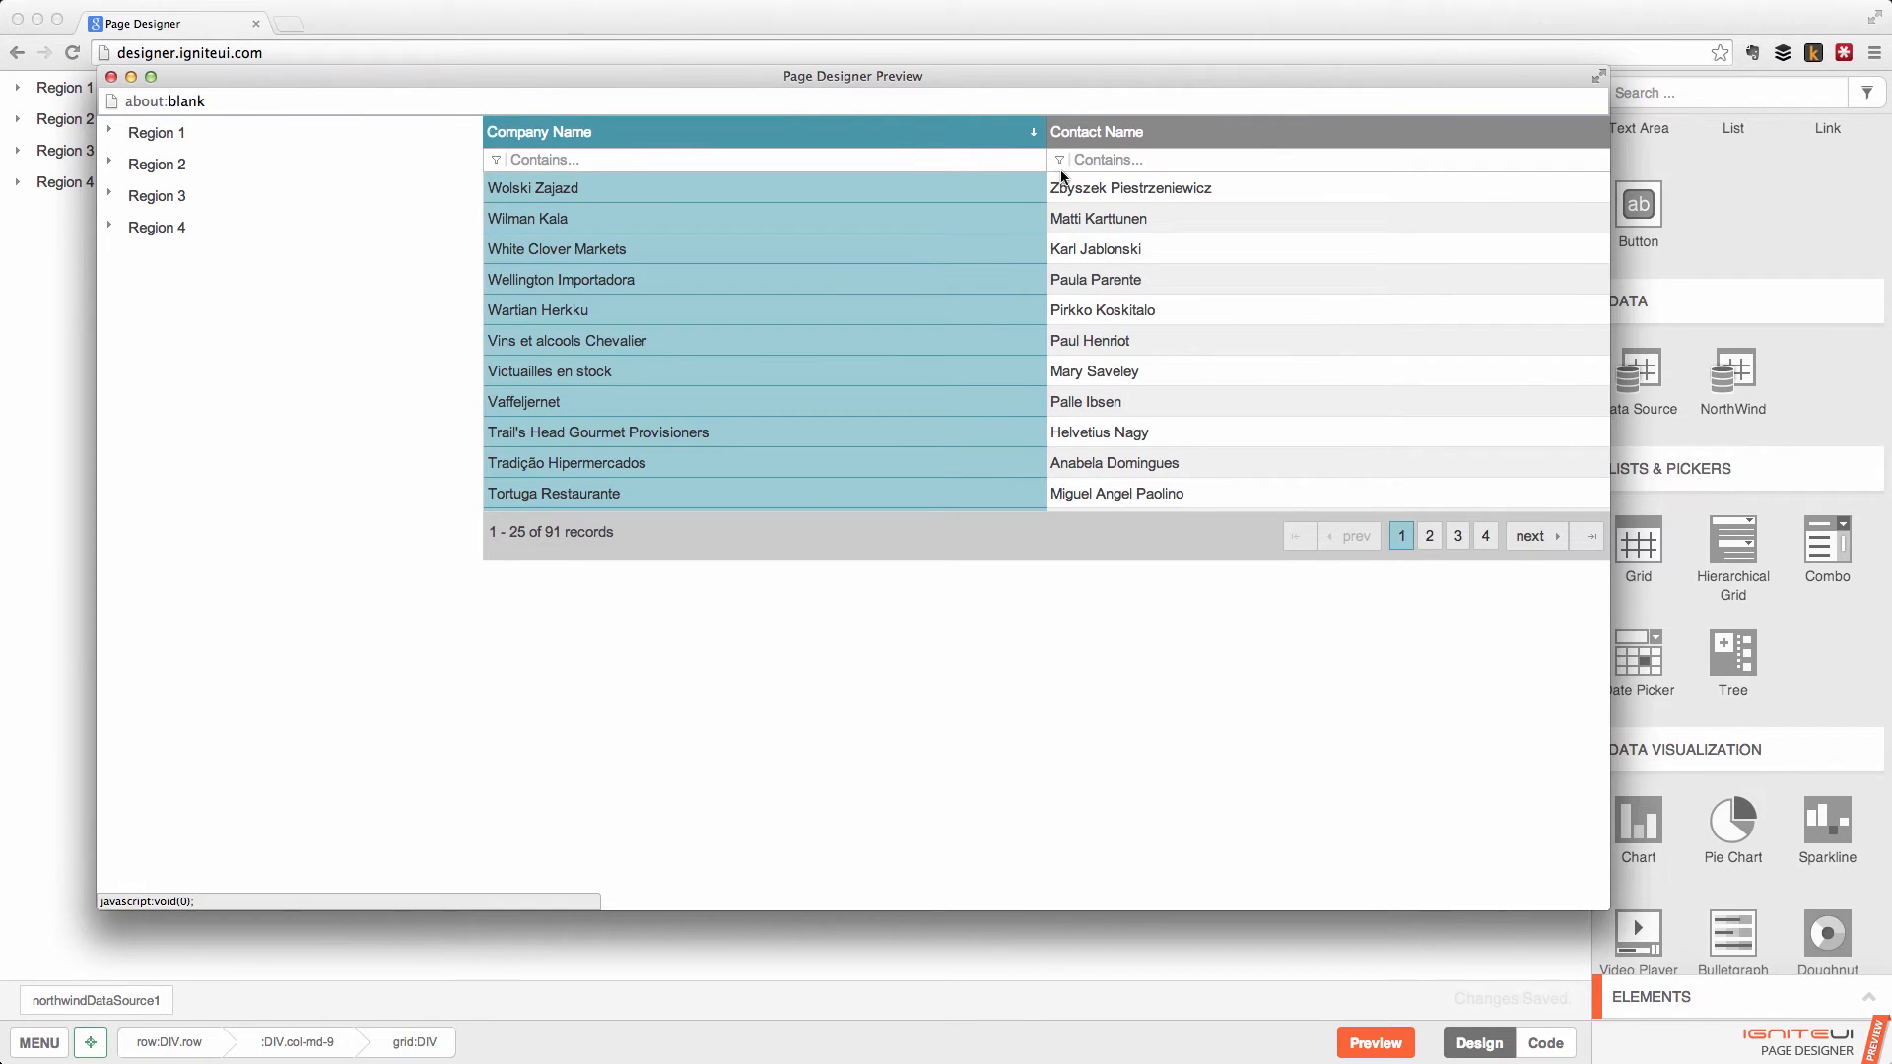
click(1428, 540)
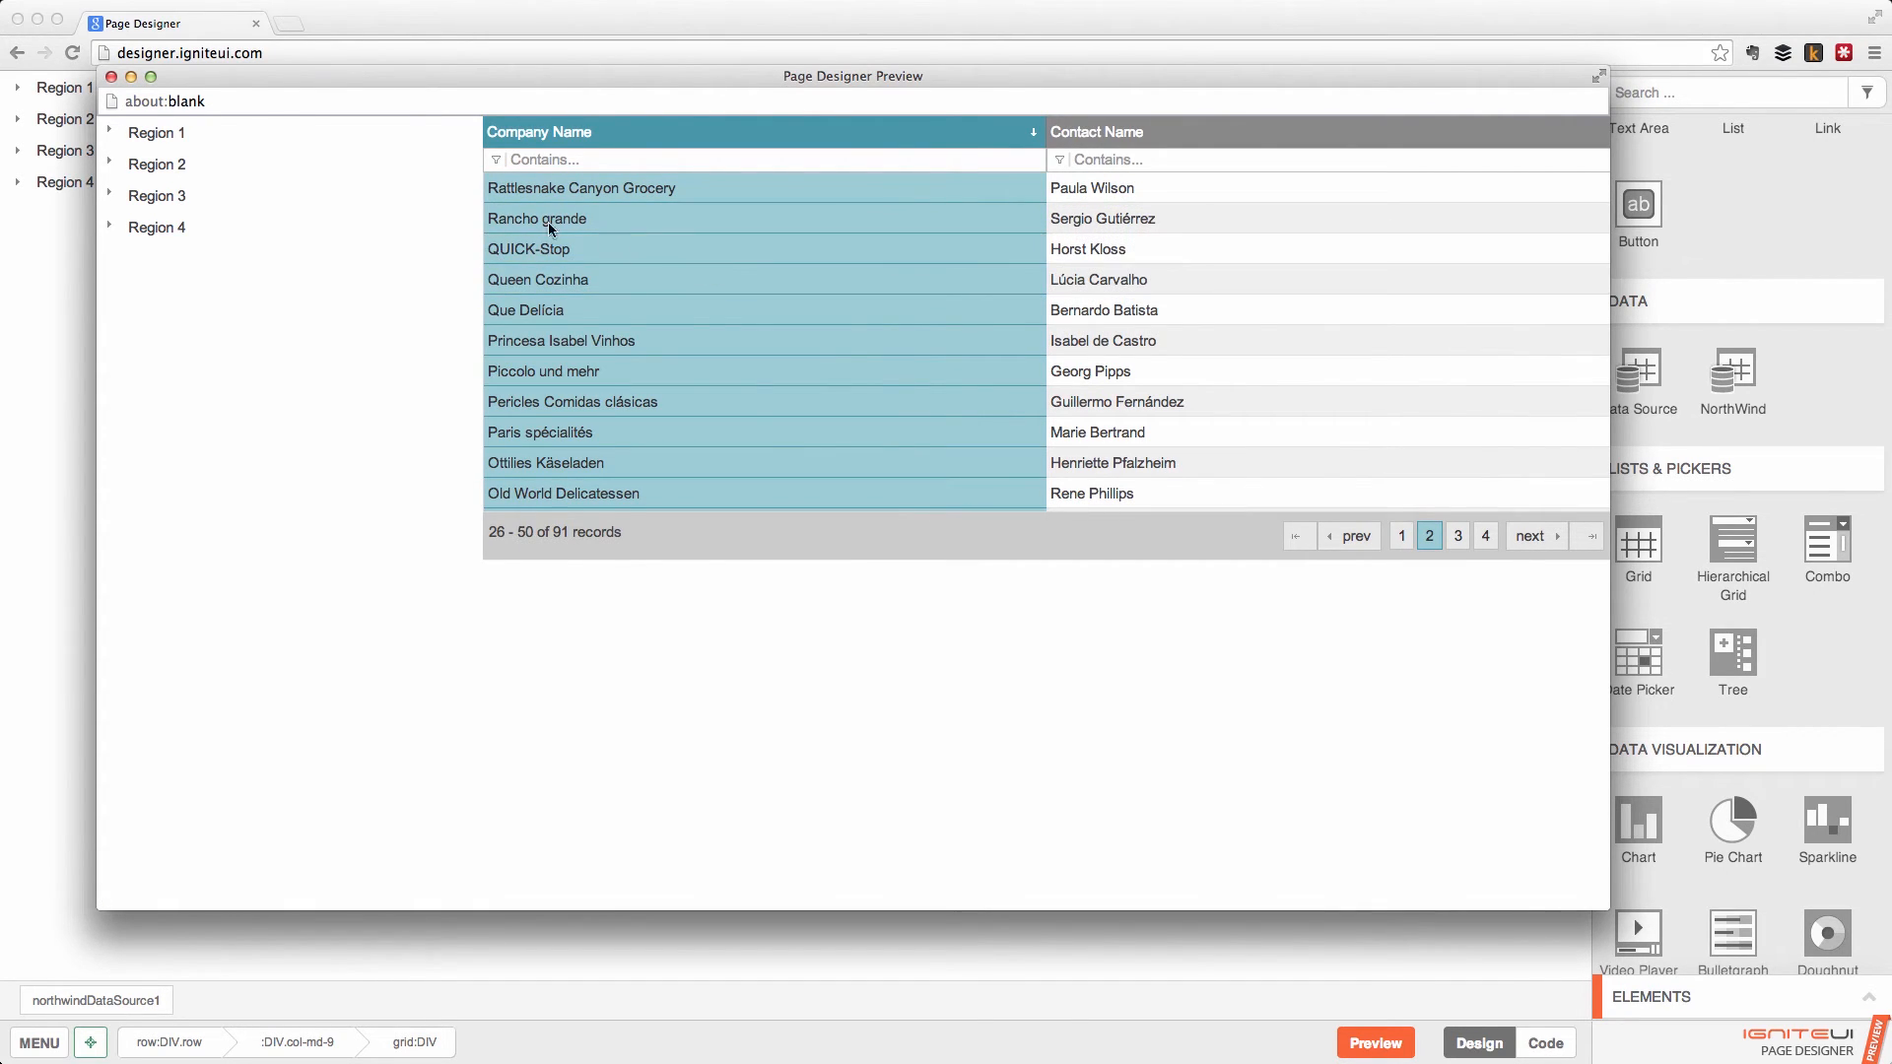
click(113, 77)
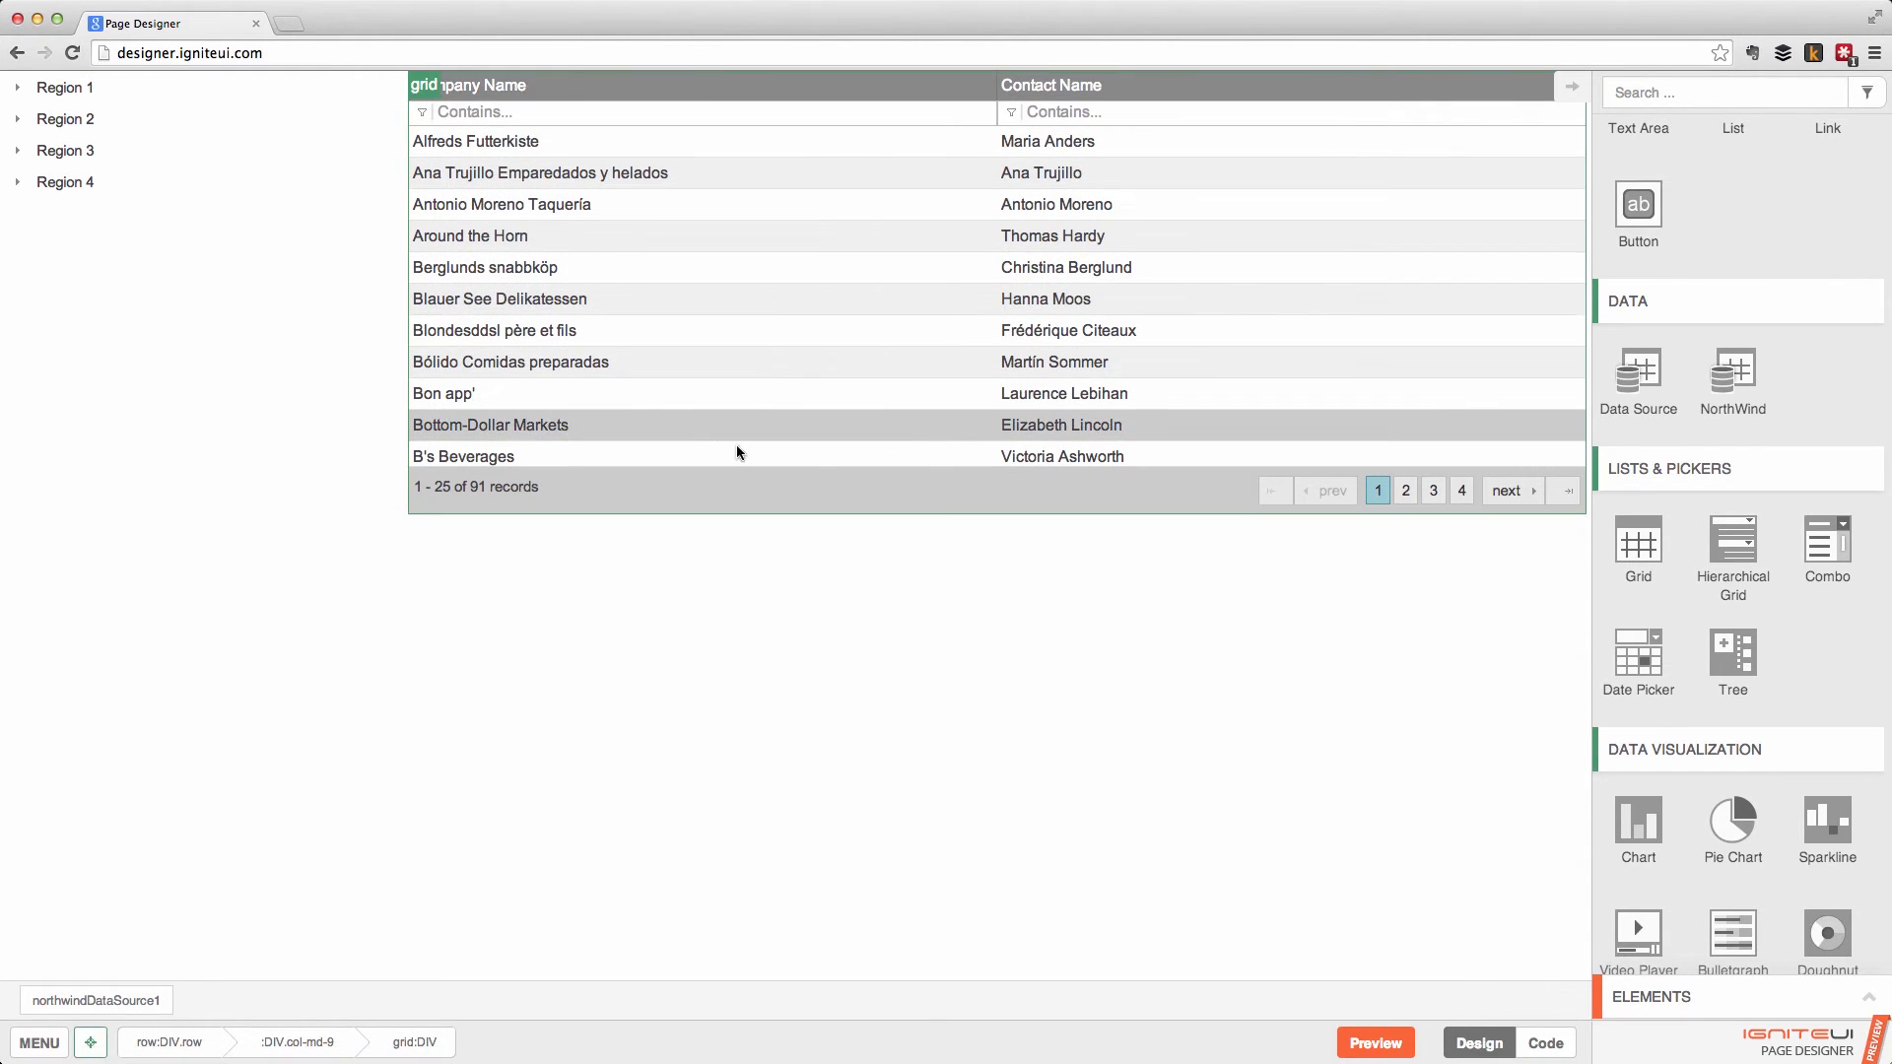
Add a Chart above the grid in the wide column and check the tooltips on its columns.
double_click(784, 498)
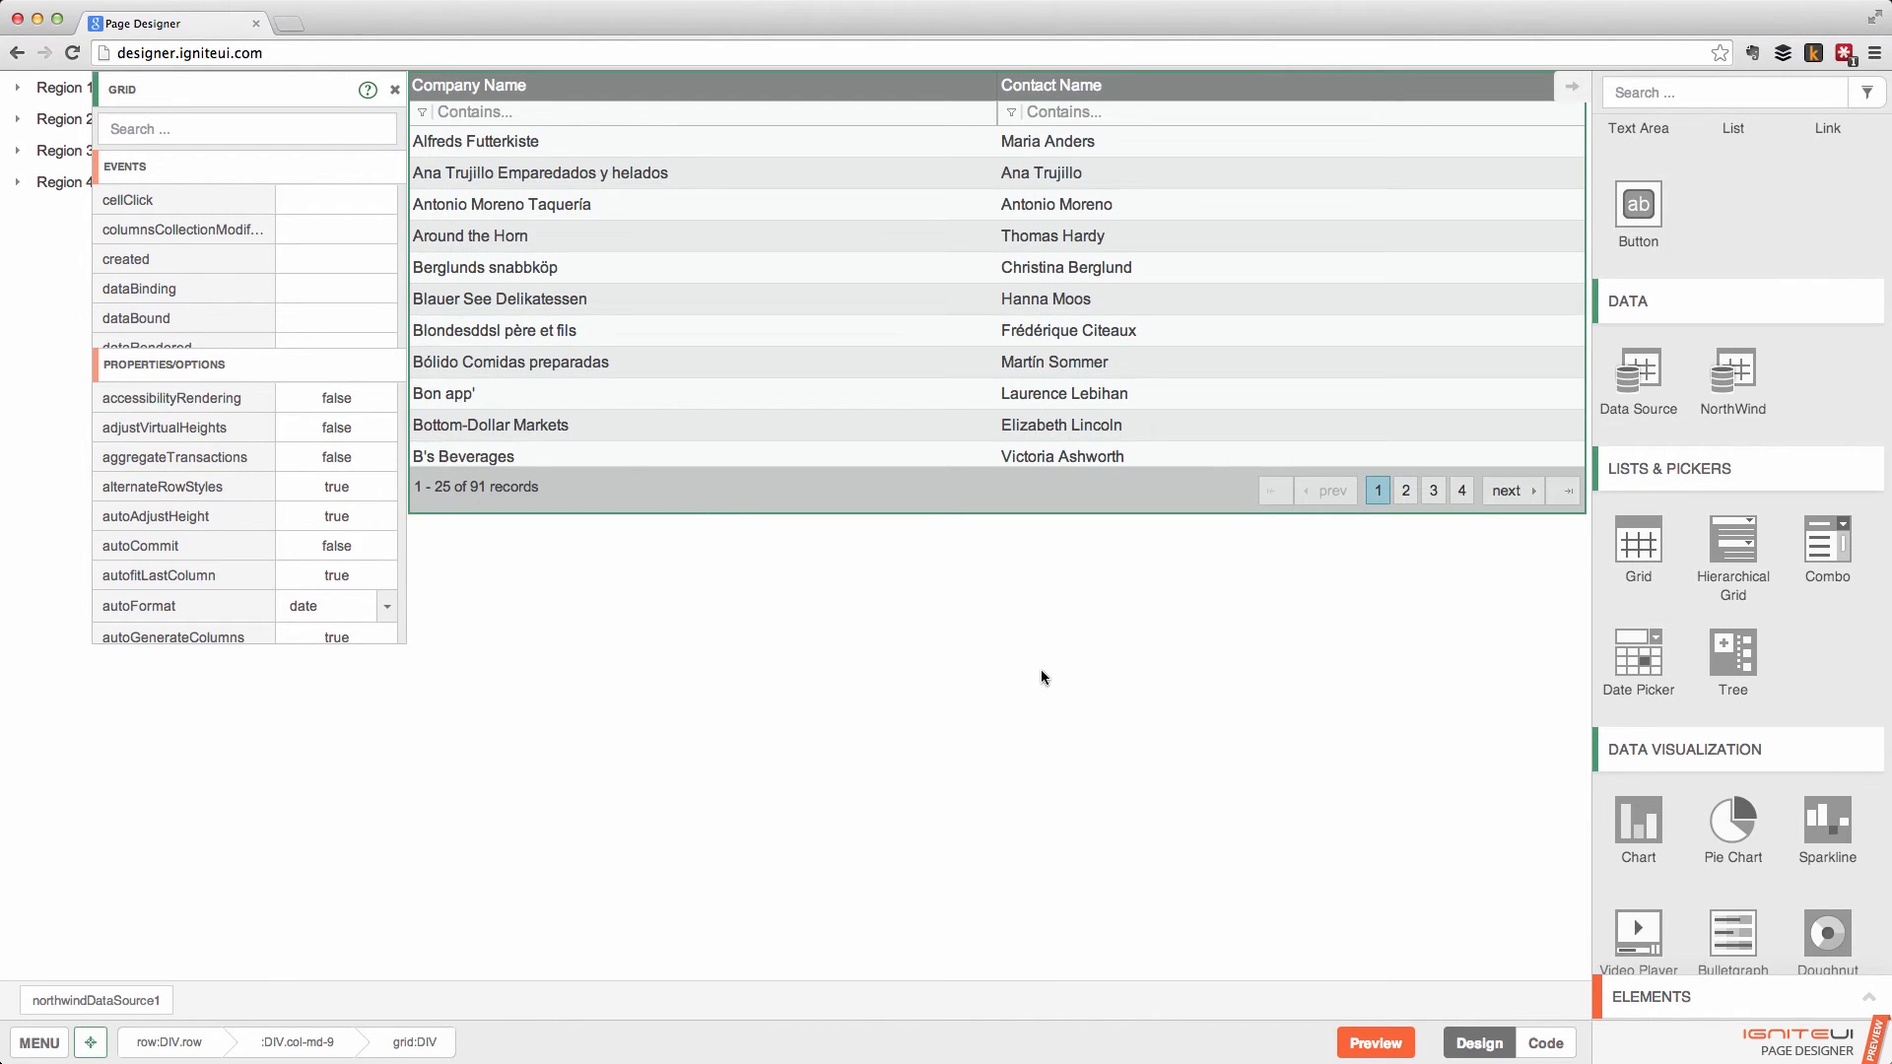
drag(1649, 823, 907, 92)
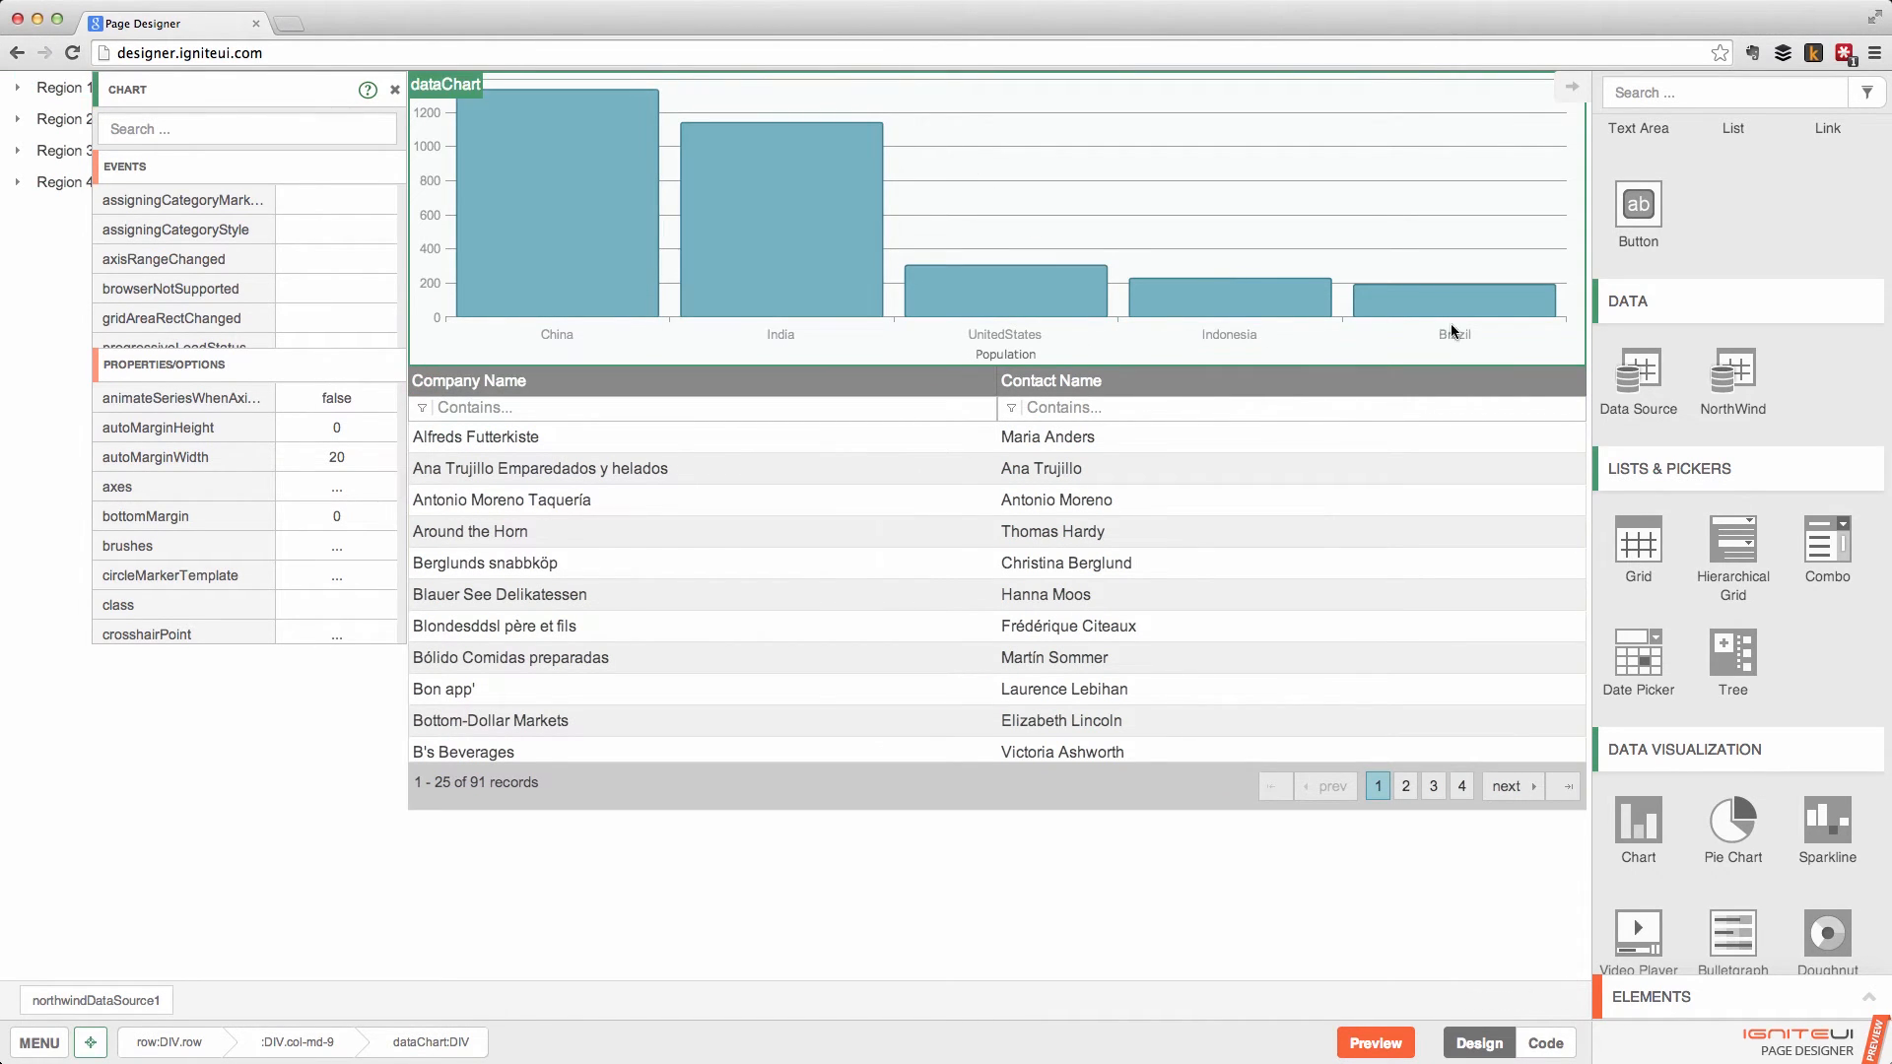
mouse_move(978, 303)
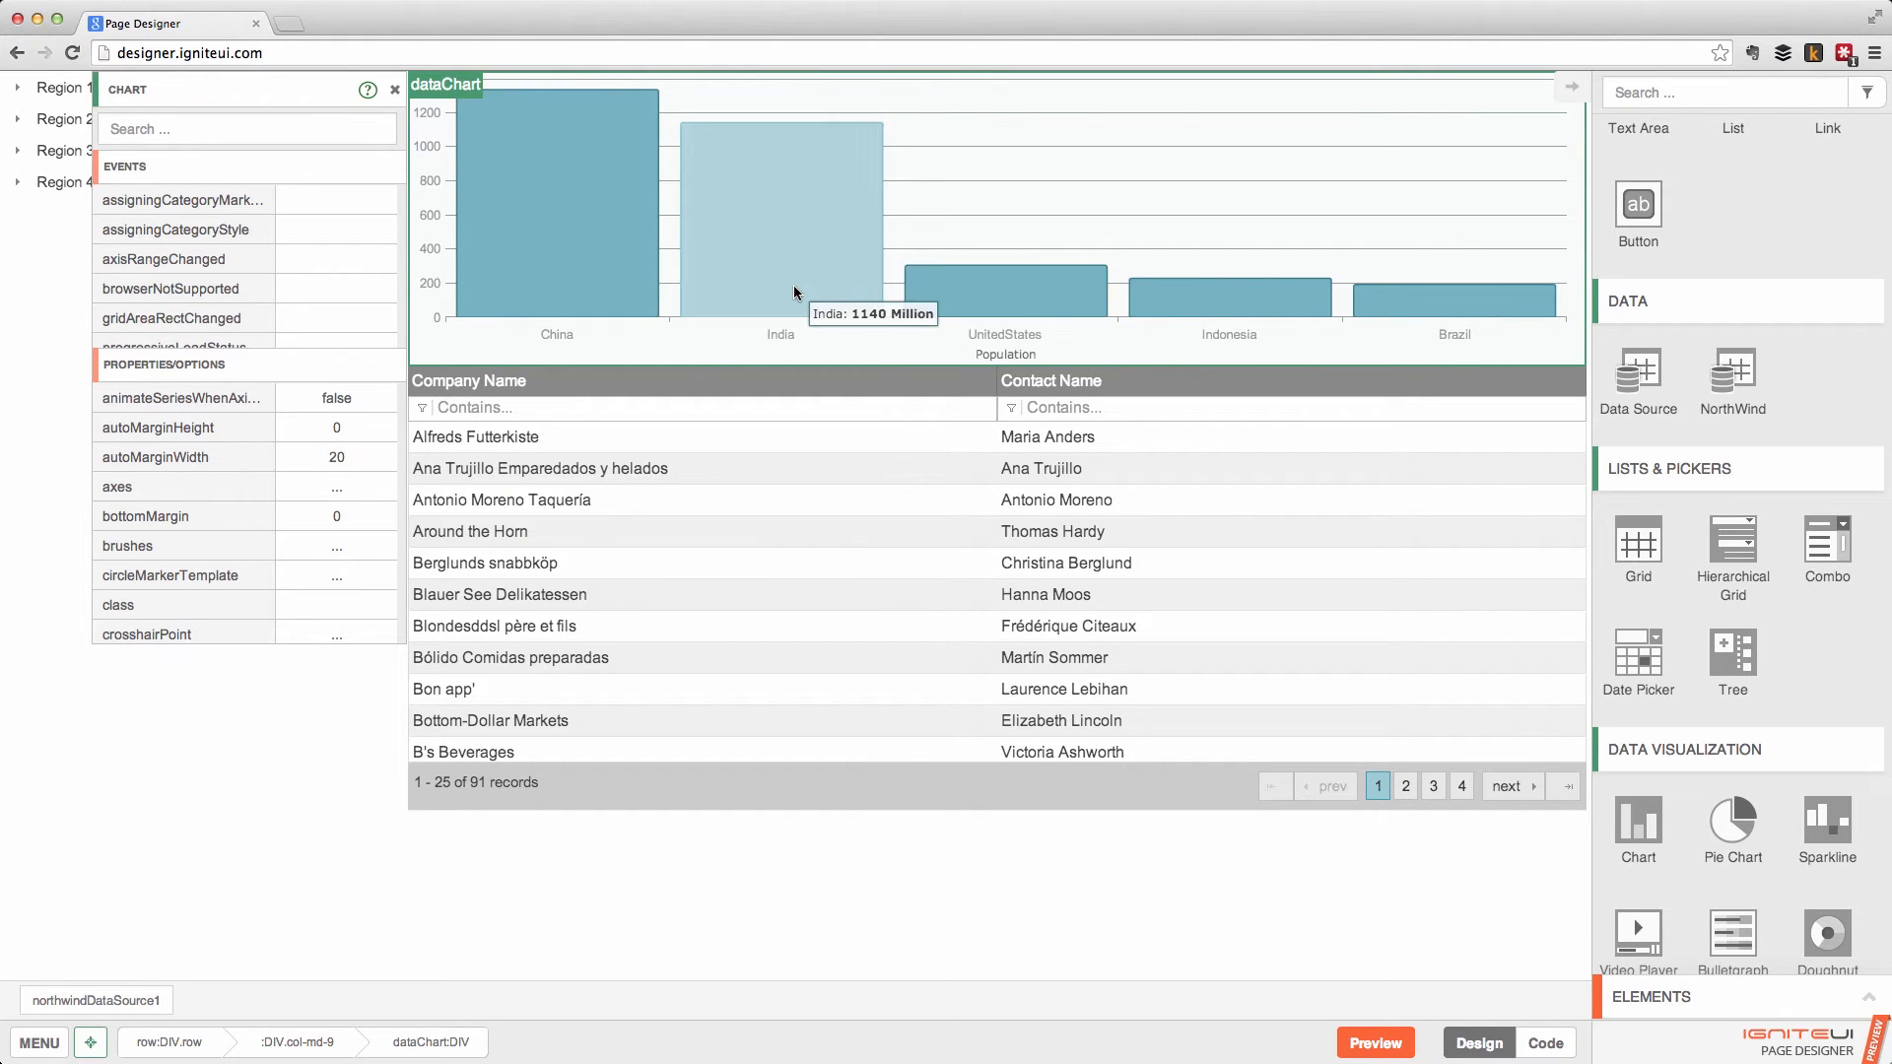
mouse_move(741, 245)
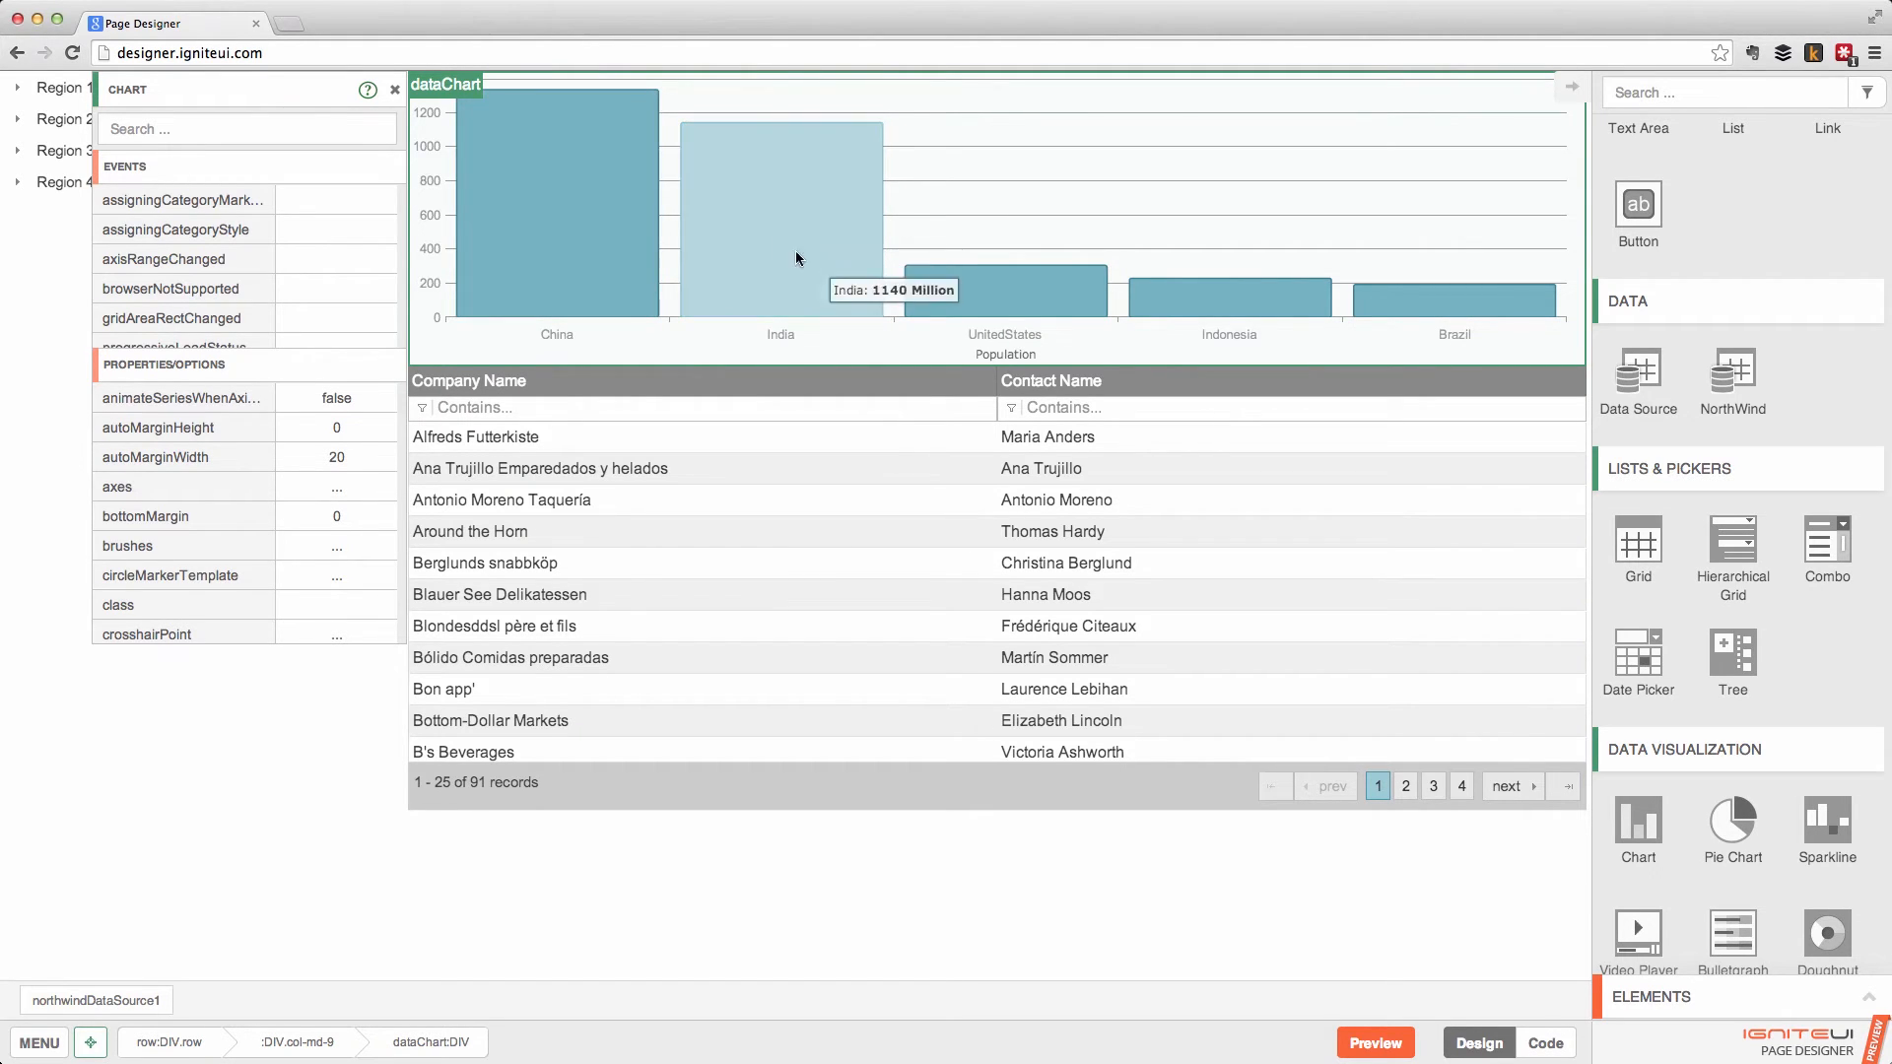
mouse_move(1433, 306)
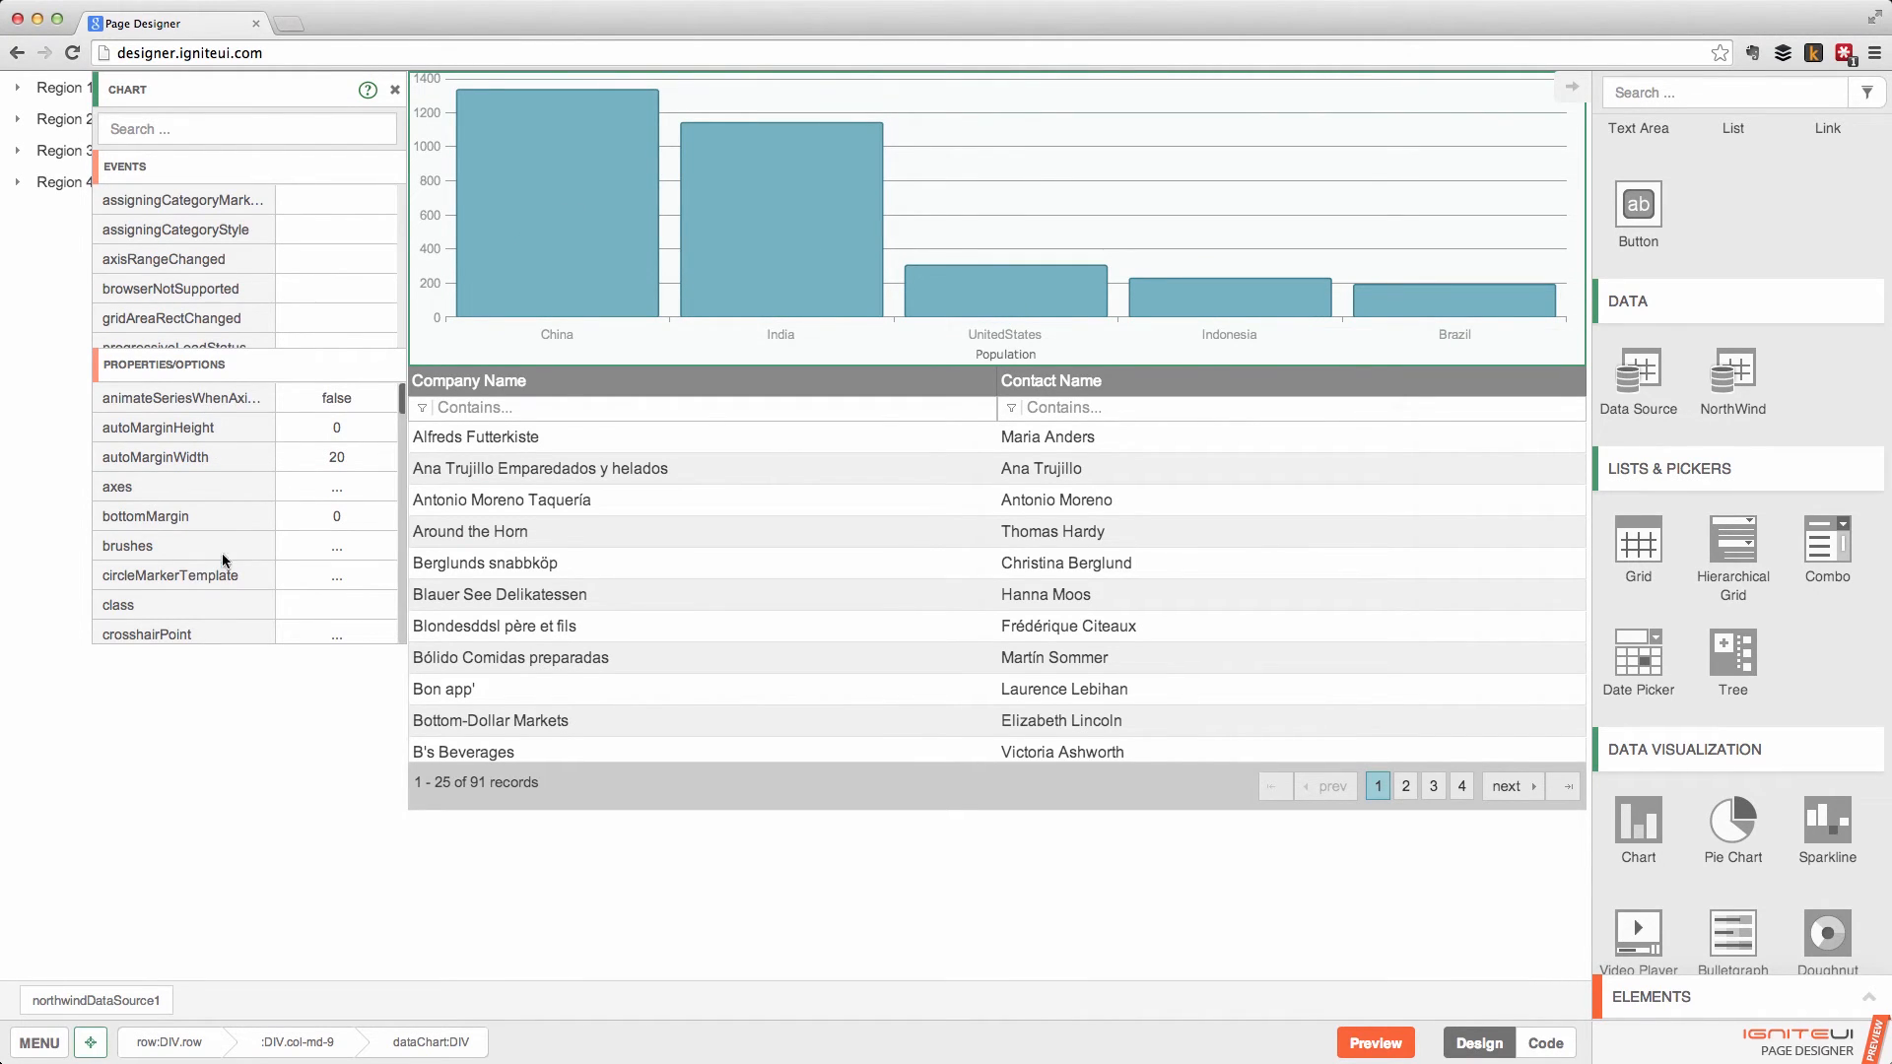
Look through the new chart's list of properties and options.
scroll(213, 516, down, 10)
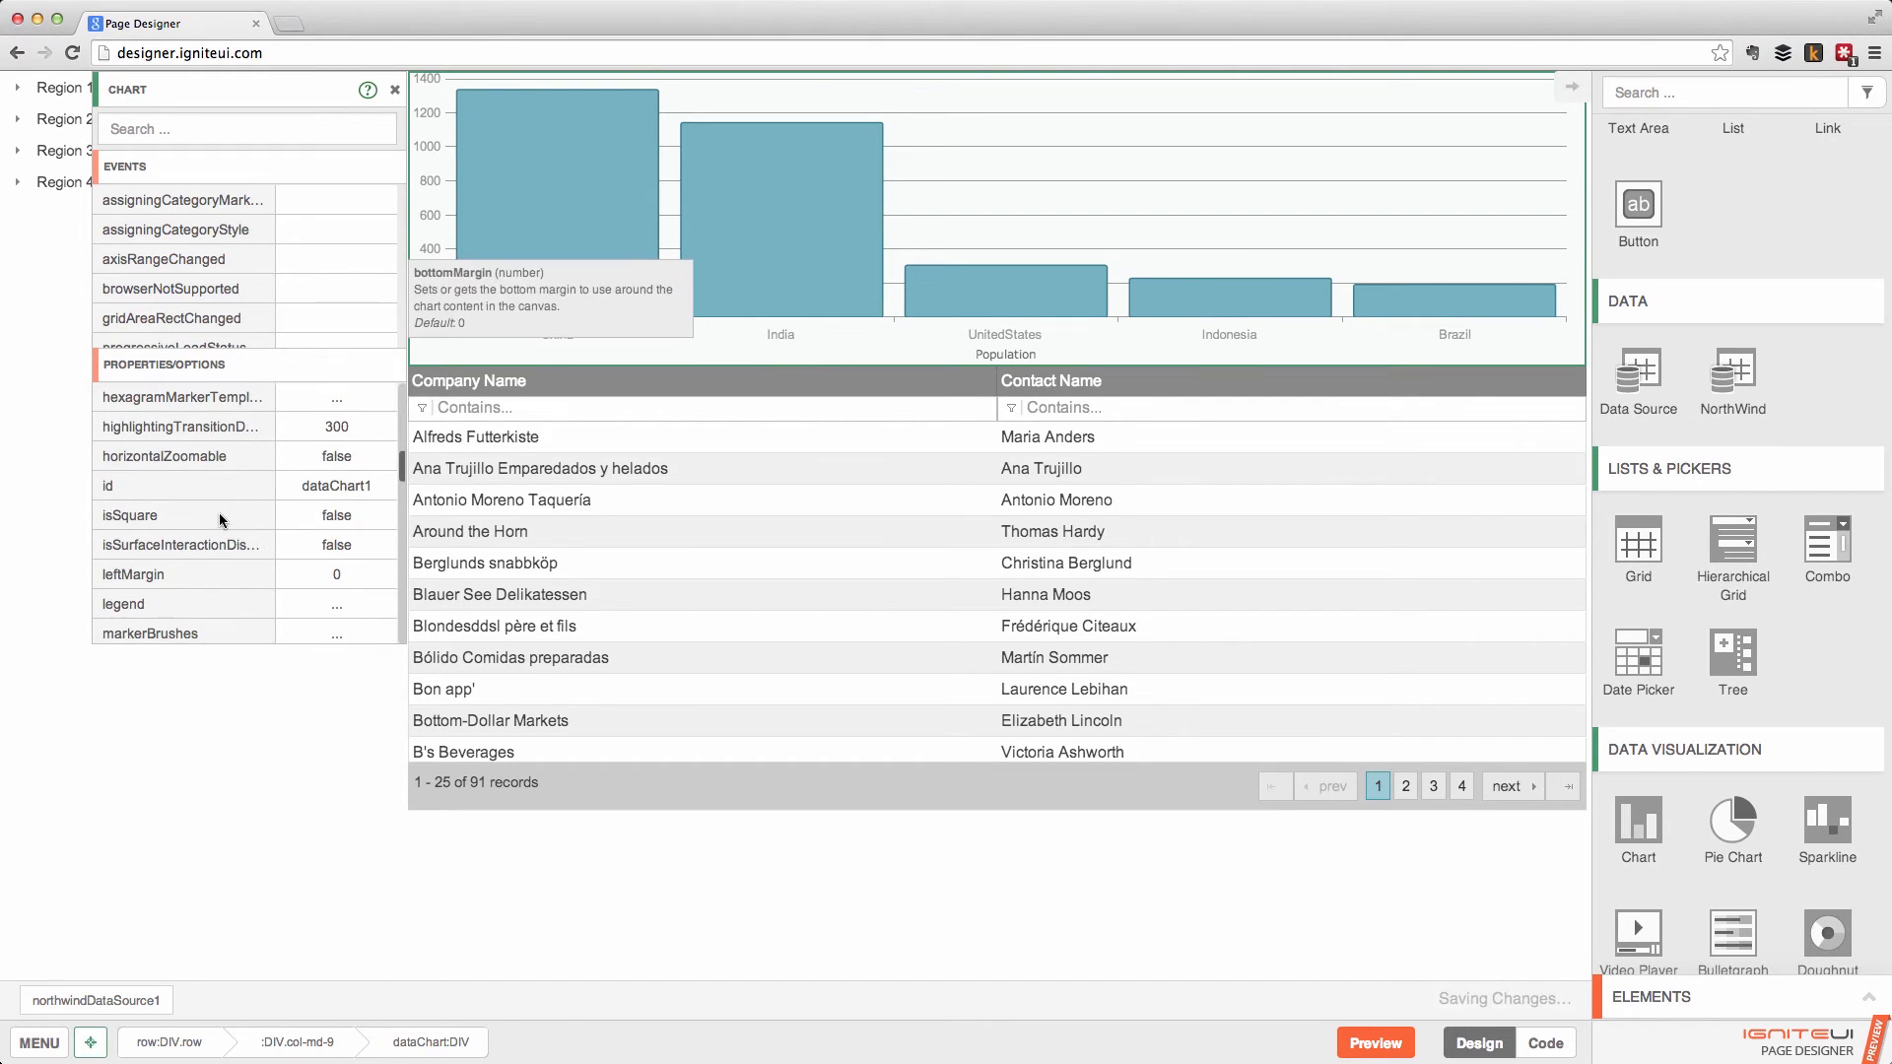
scroll(219, 518, down, 10)
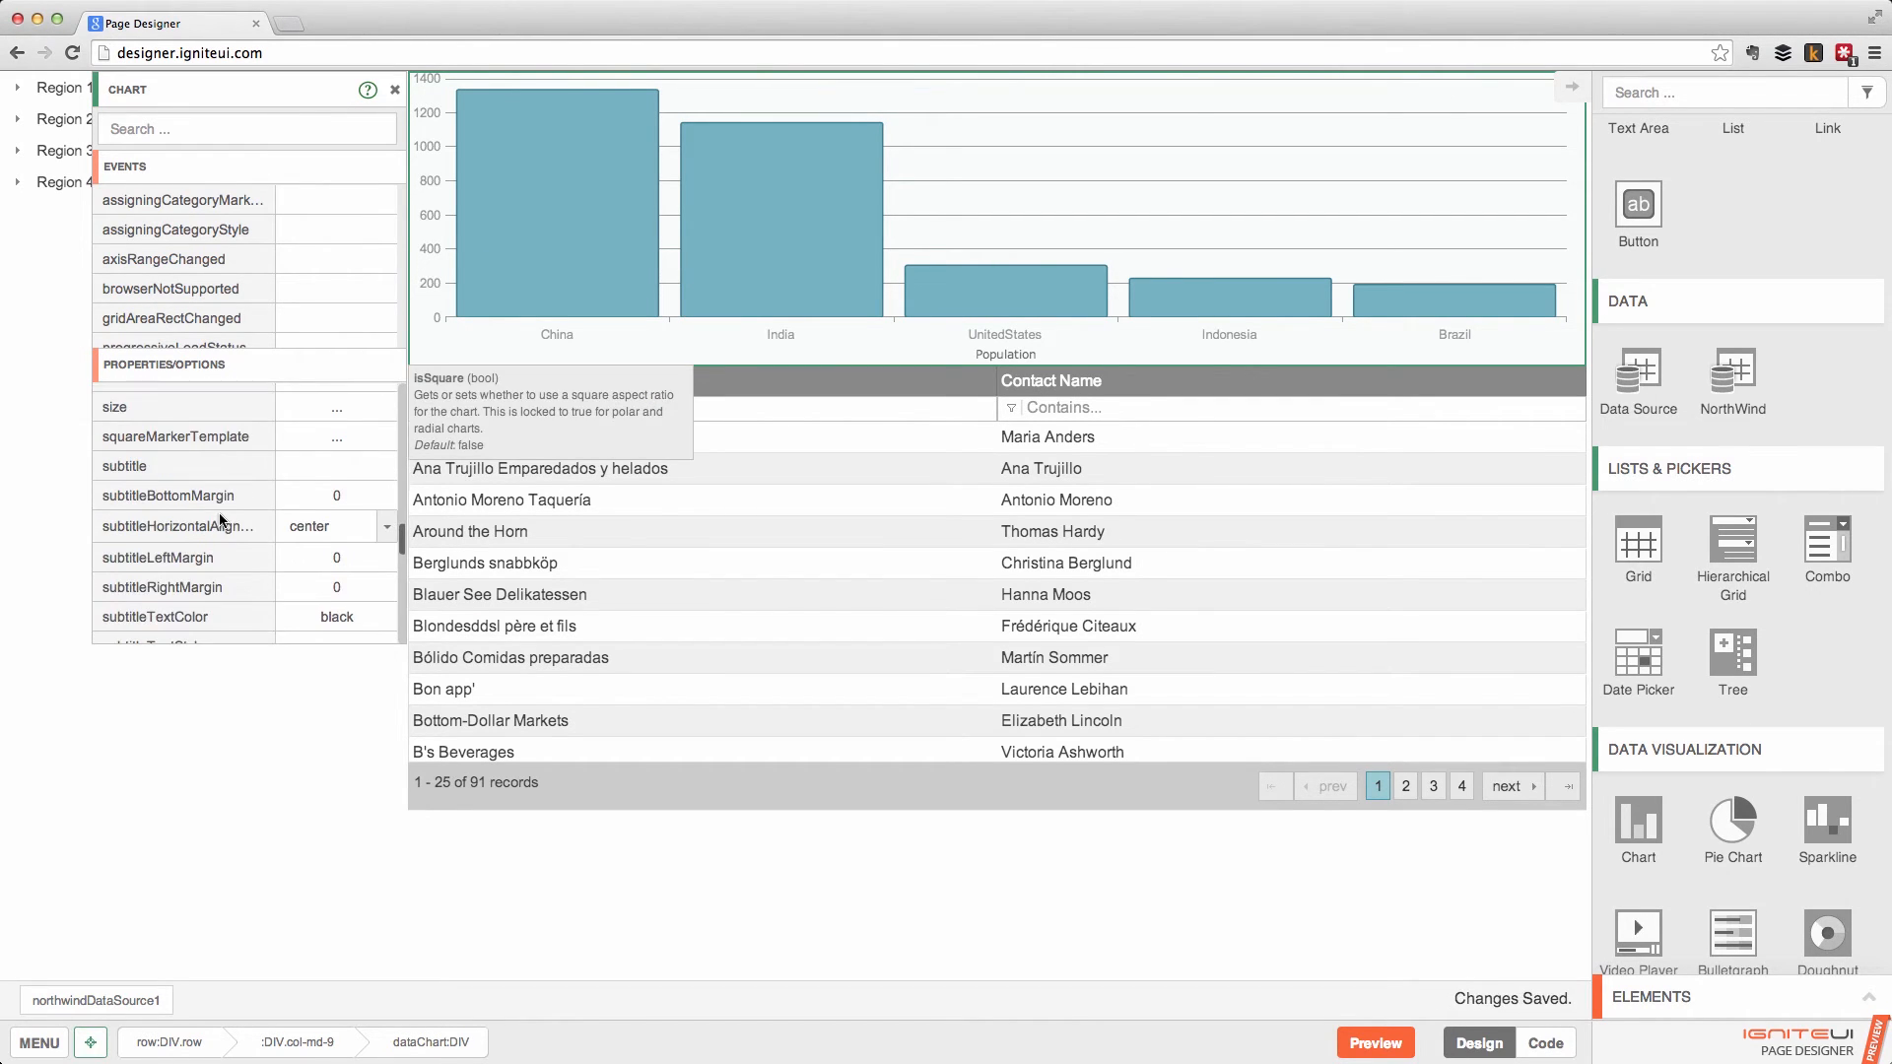
scroll(219, 516, up, 20)
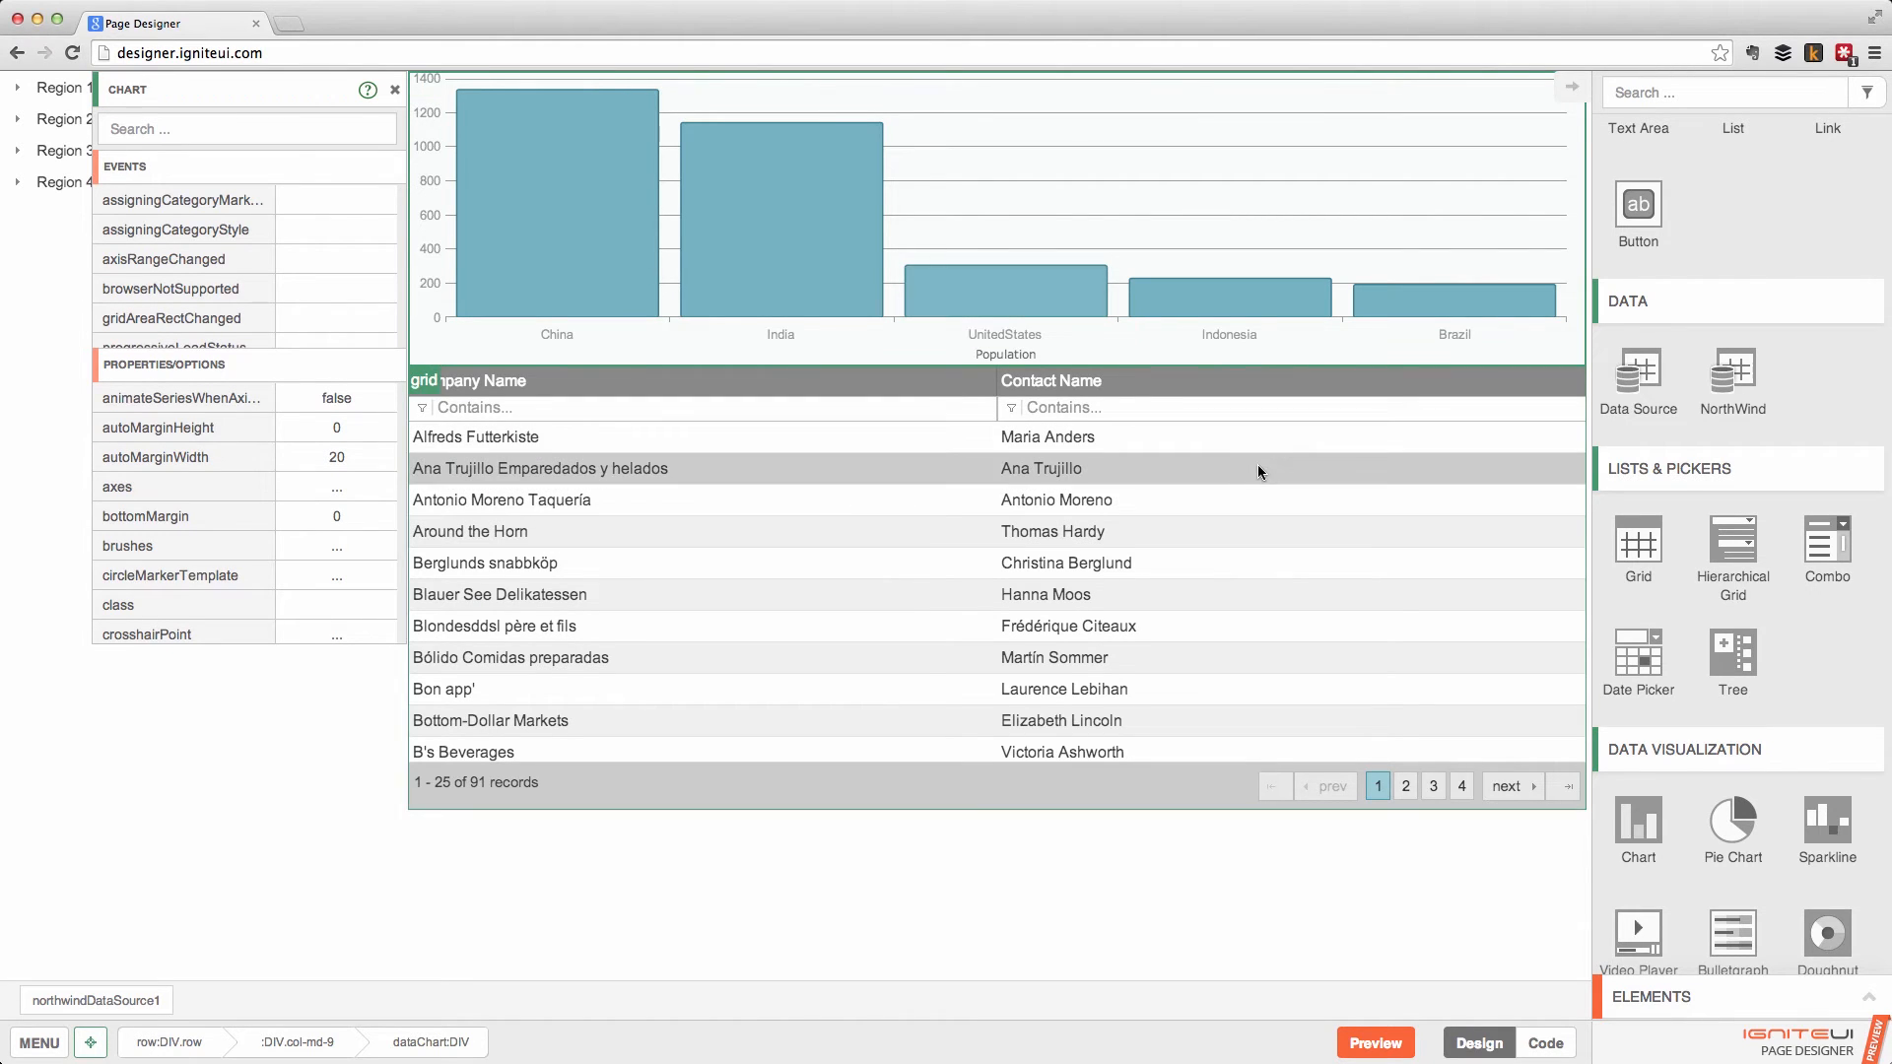
Examine the chart's axes and series definitions in the page code and return to the design view.
click(1549, 1044)
click(316, 460)
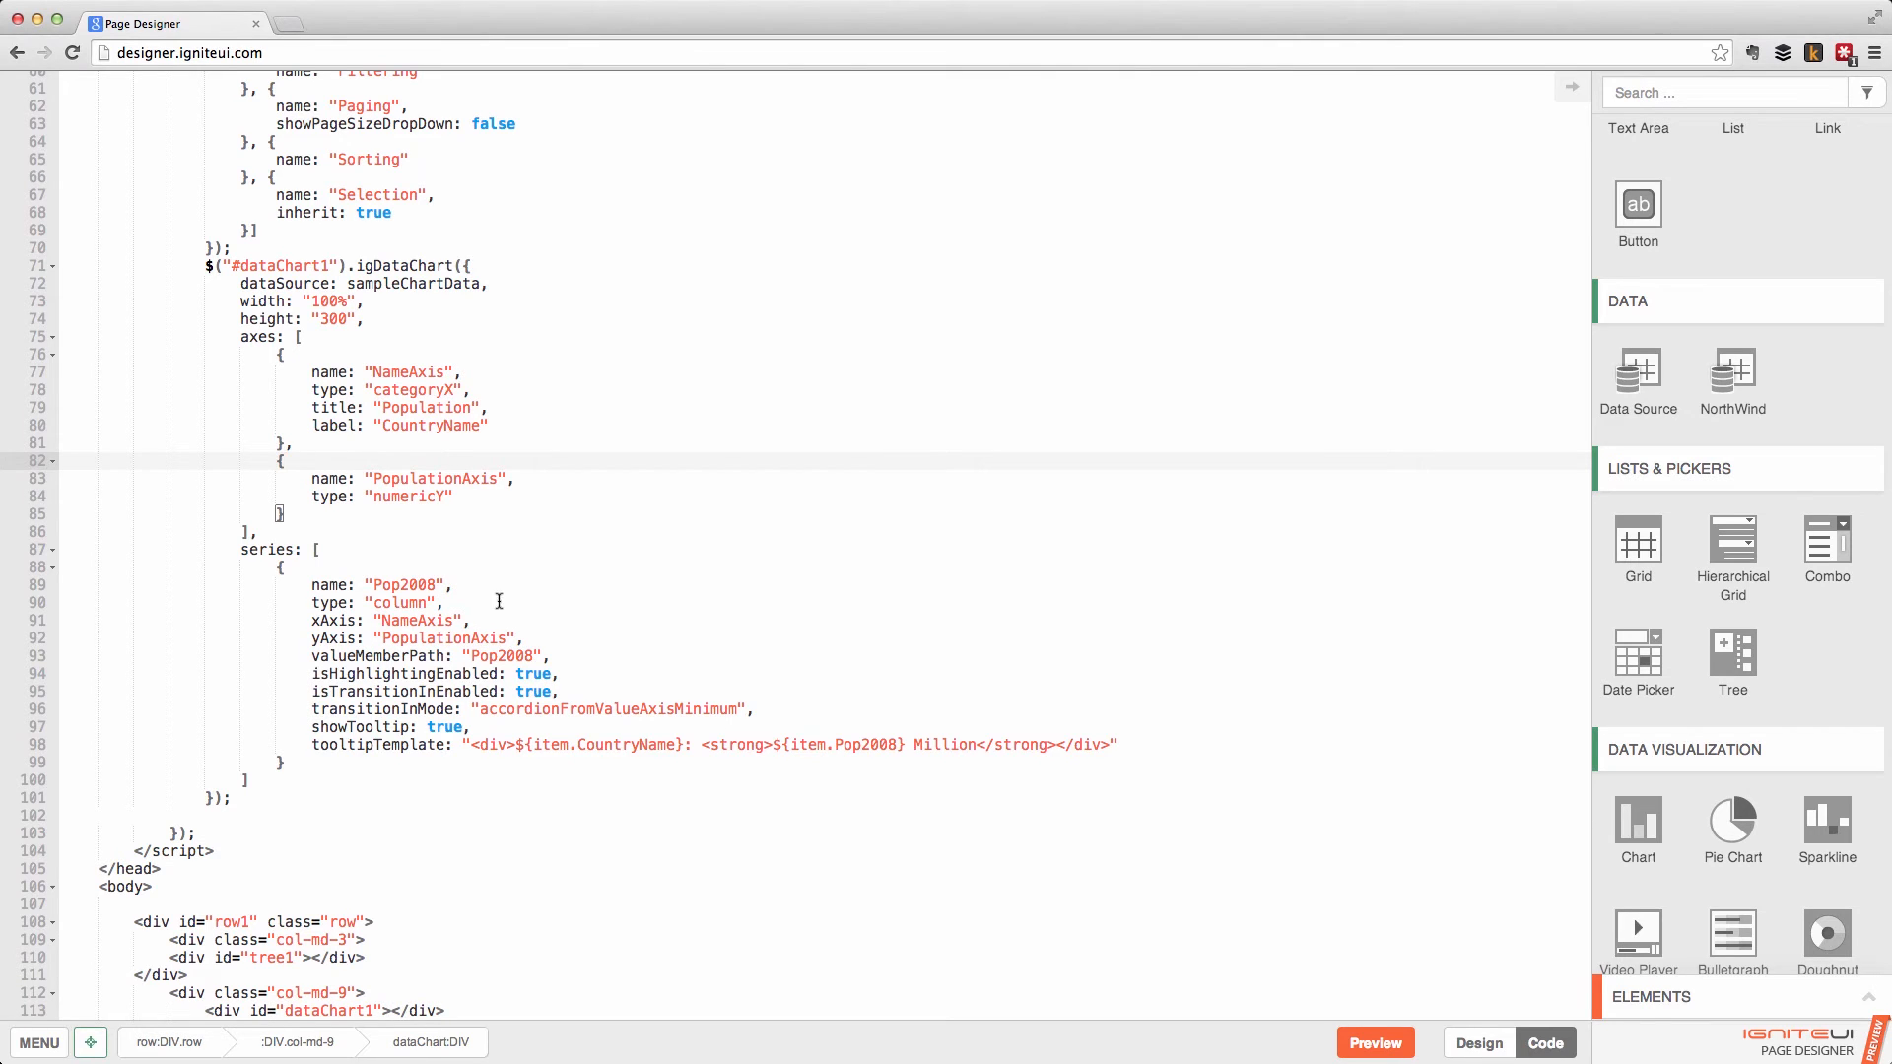
click(1482, 1047)
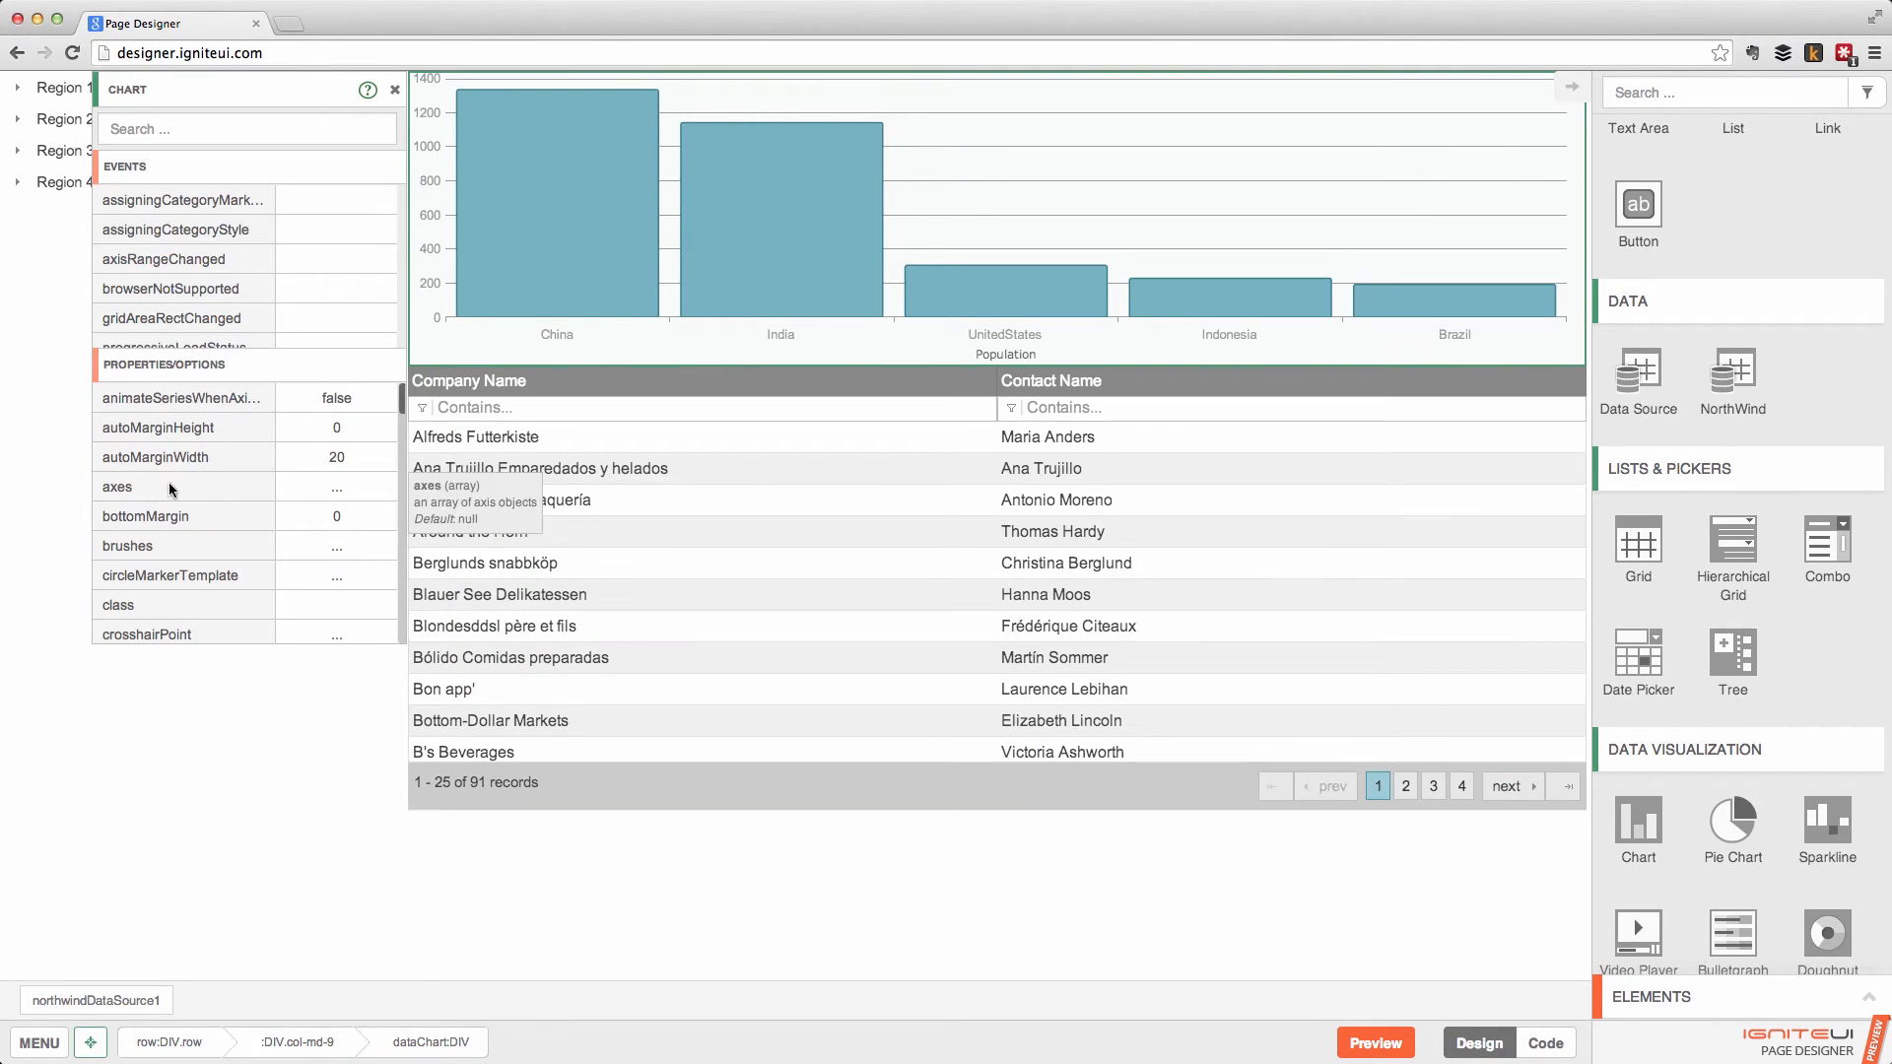
Open the chart's axes collection, look at the NameAxis properties, and return to the chart's property list.
scroll(350, 499, right, 1)
click(348, 495)
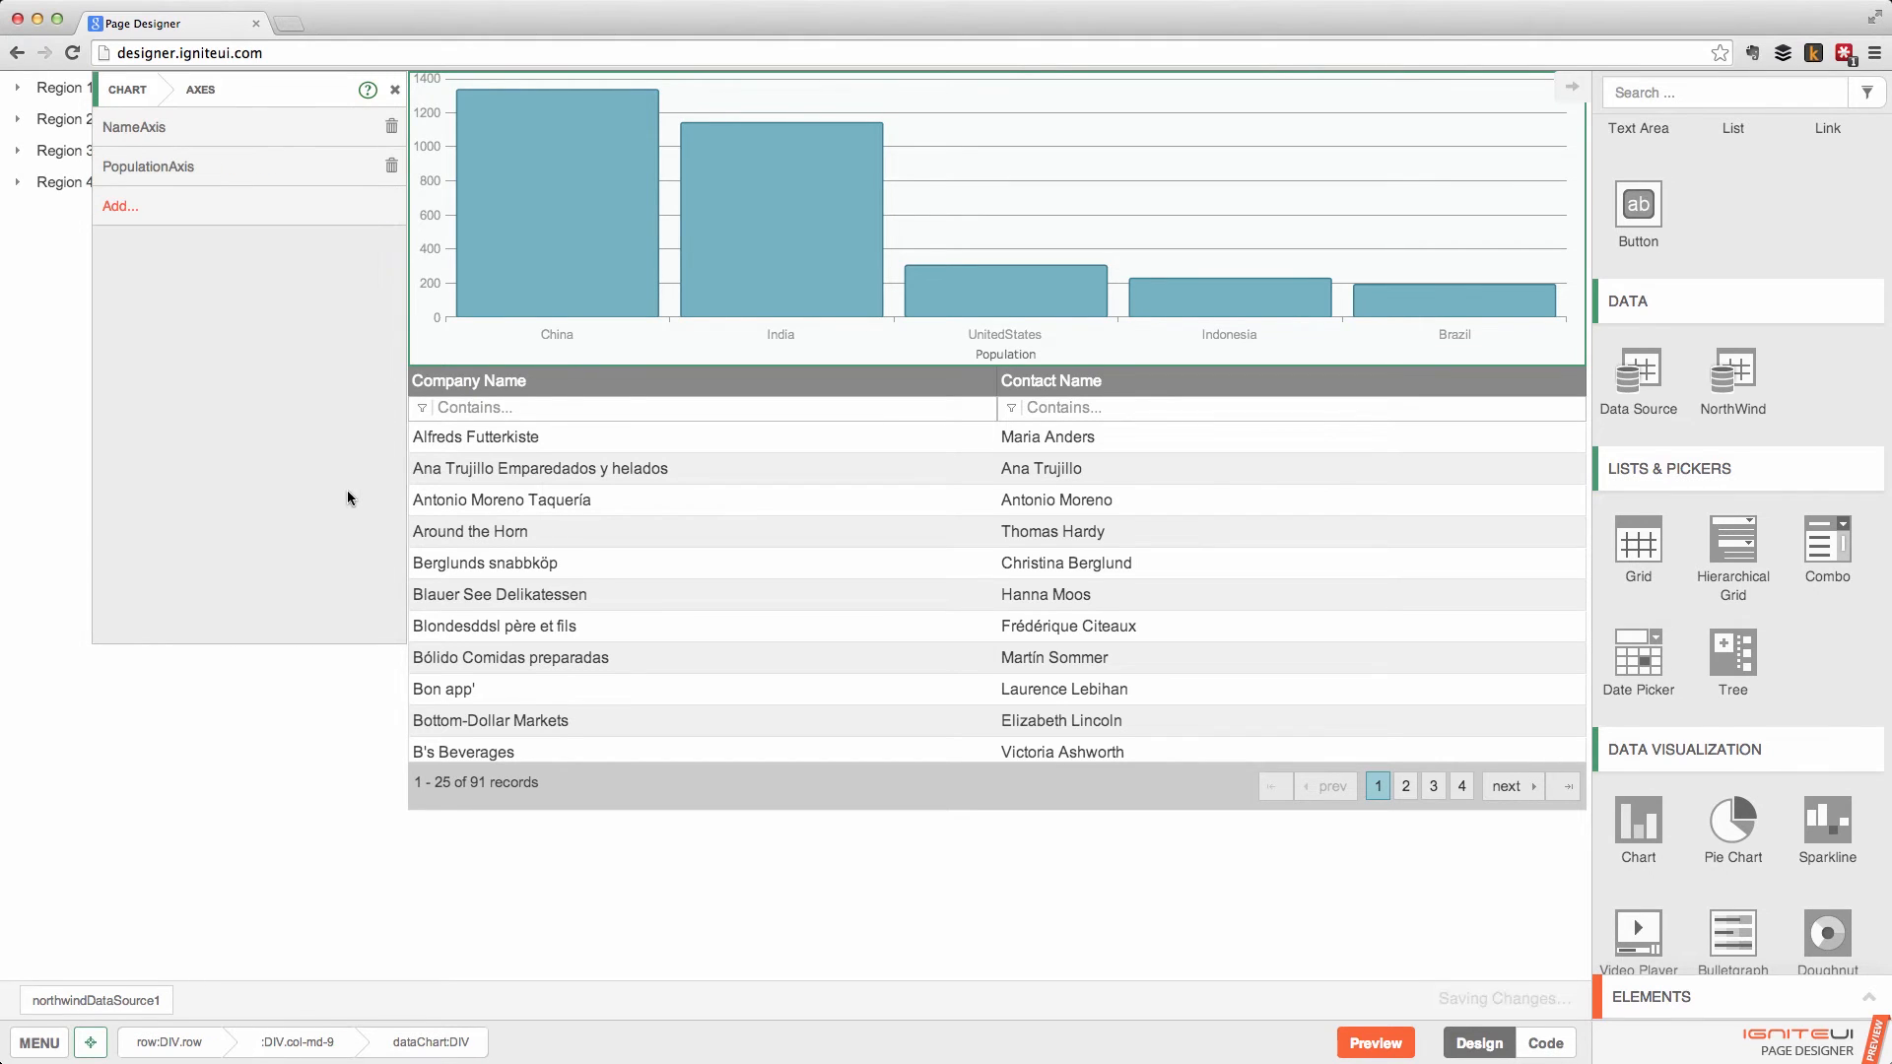
click(140, 132)
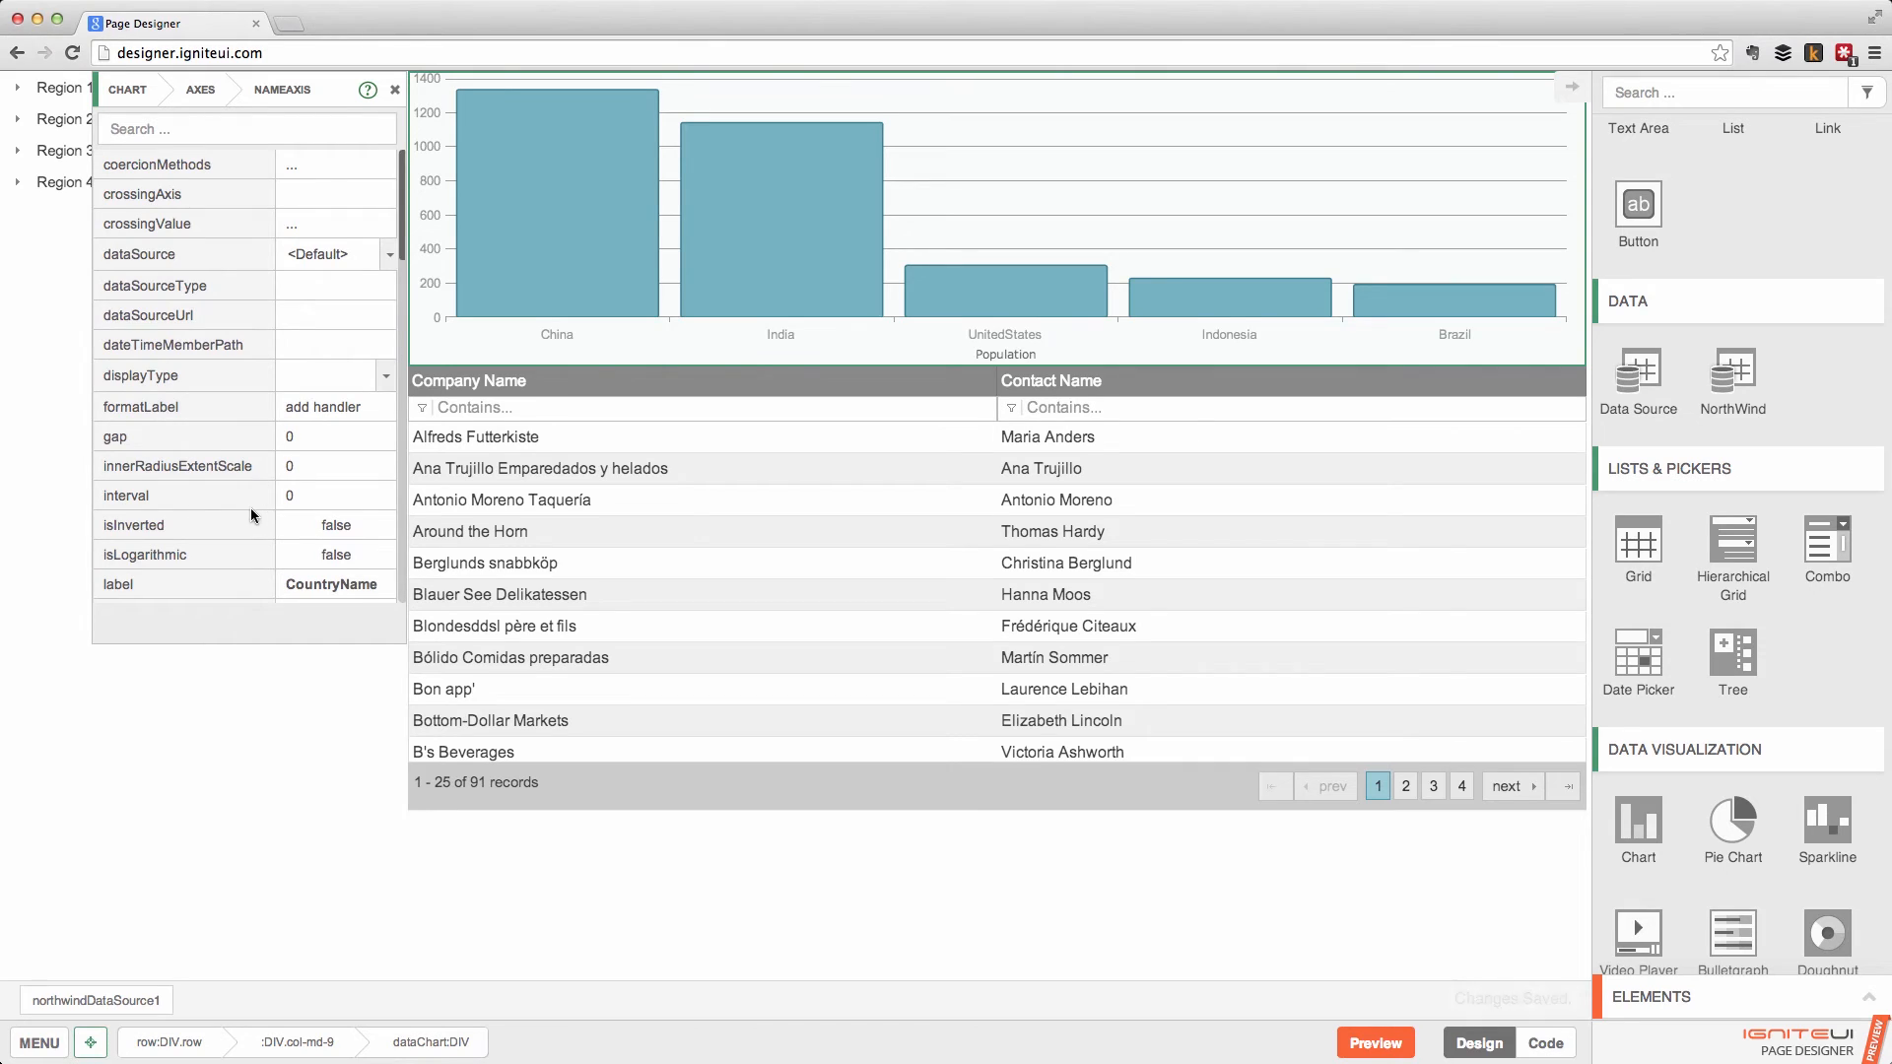
mouse_move(241, 523)
click(201, 89)
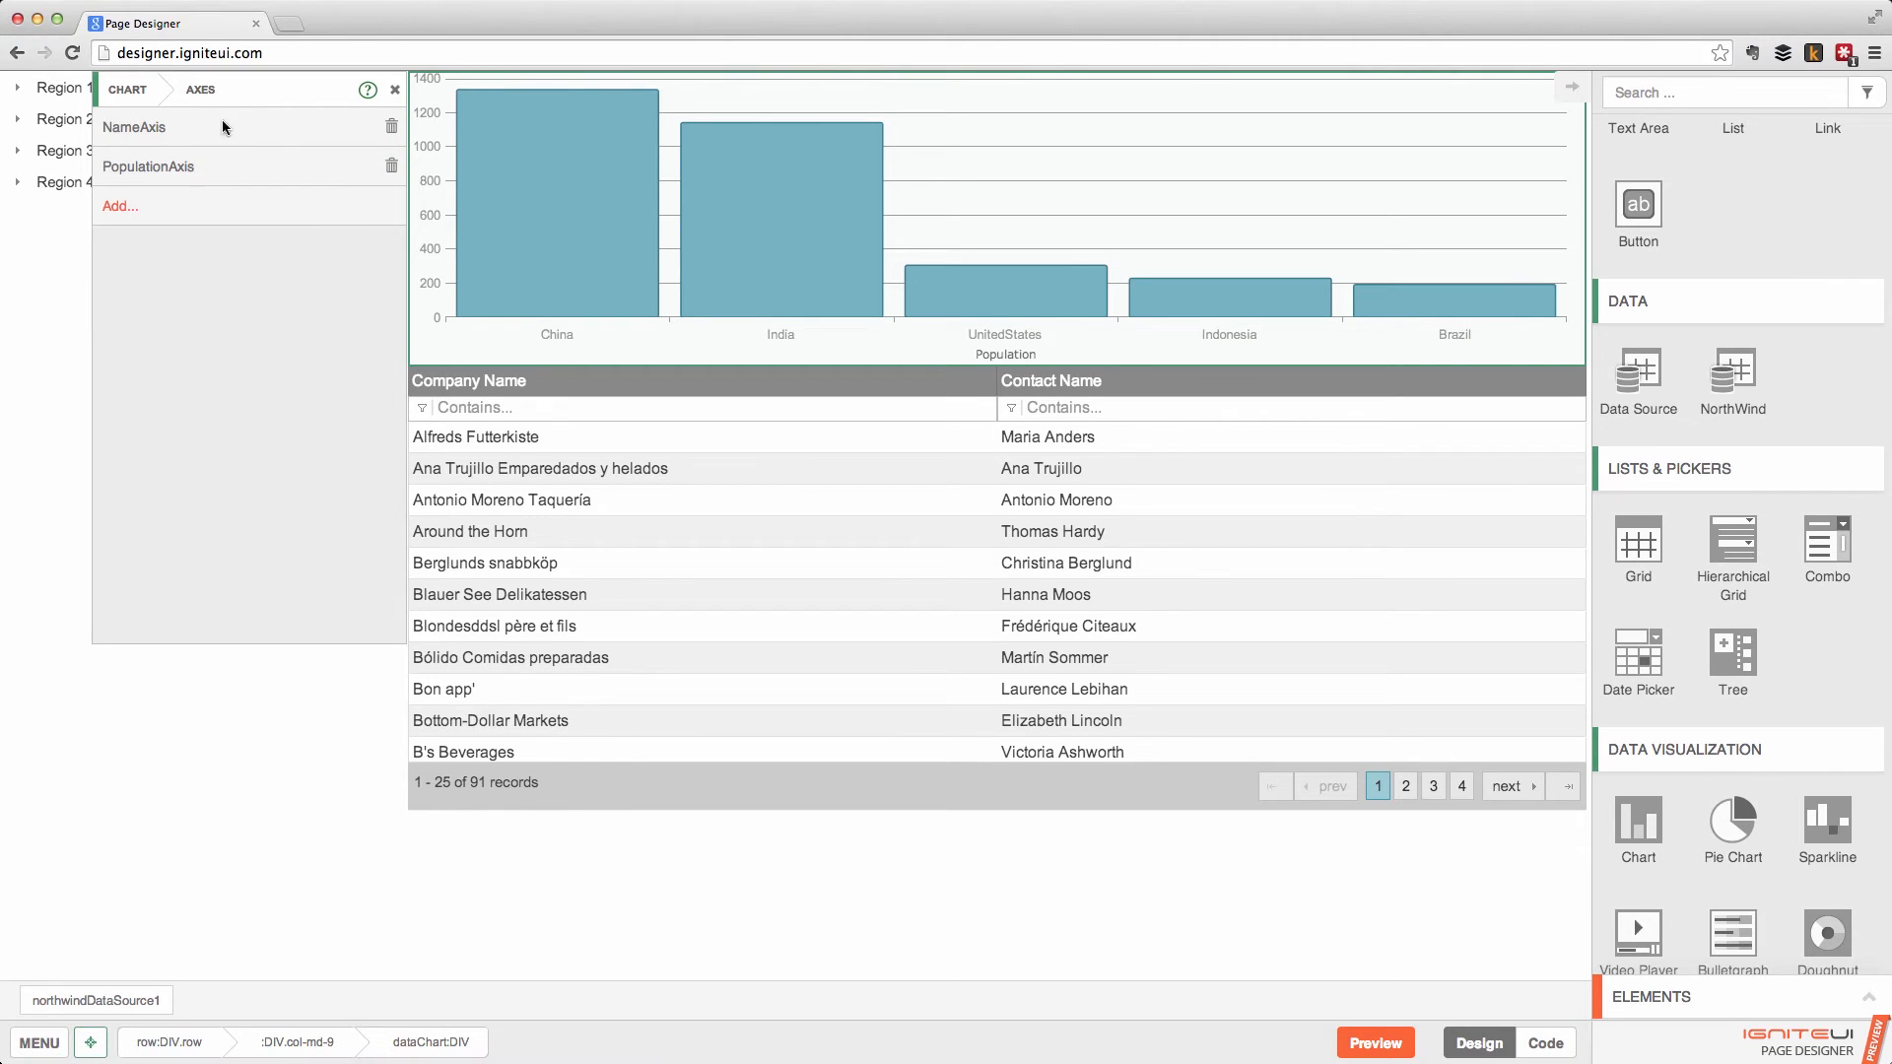
click(126, 88)
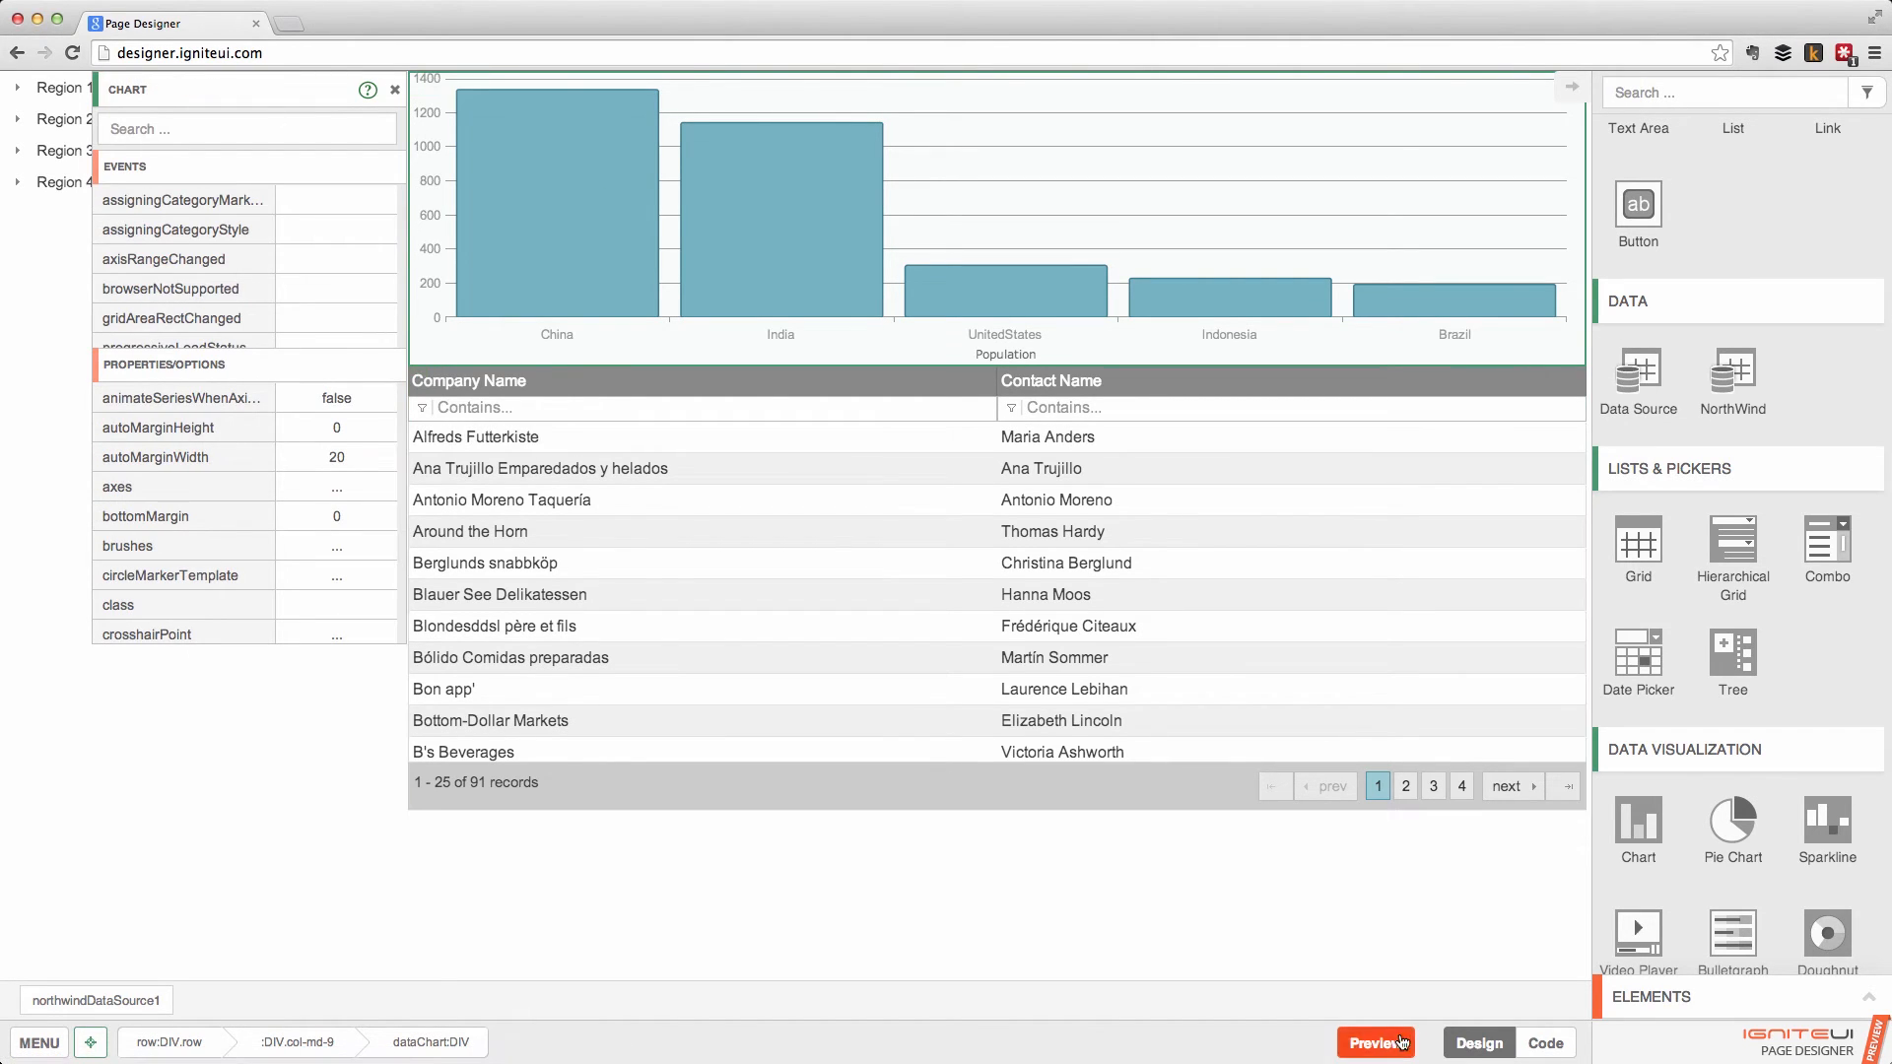
Show the page code and review its script references, NorthWind data source, and tree and grid definitions.
click(1545, 1042)
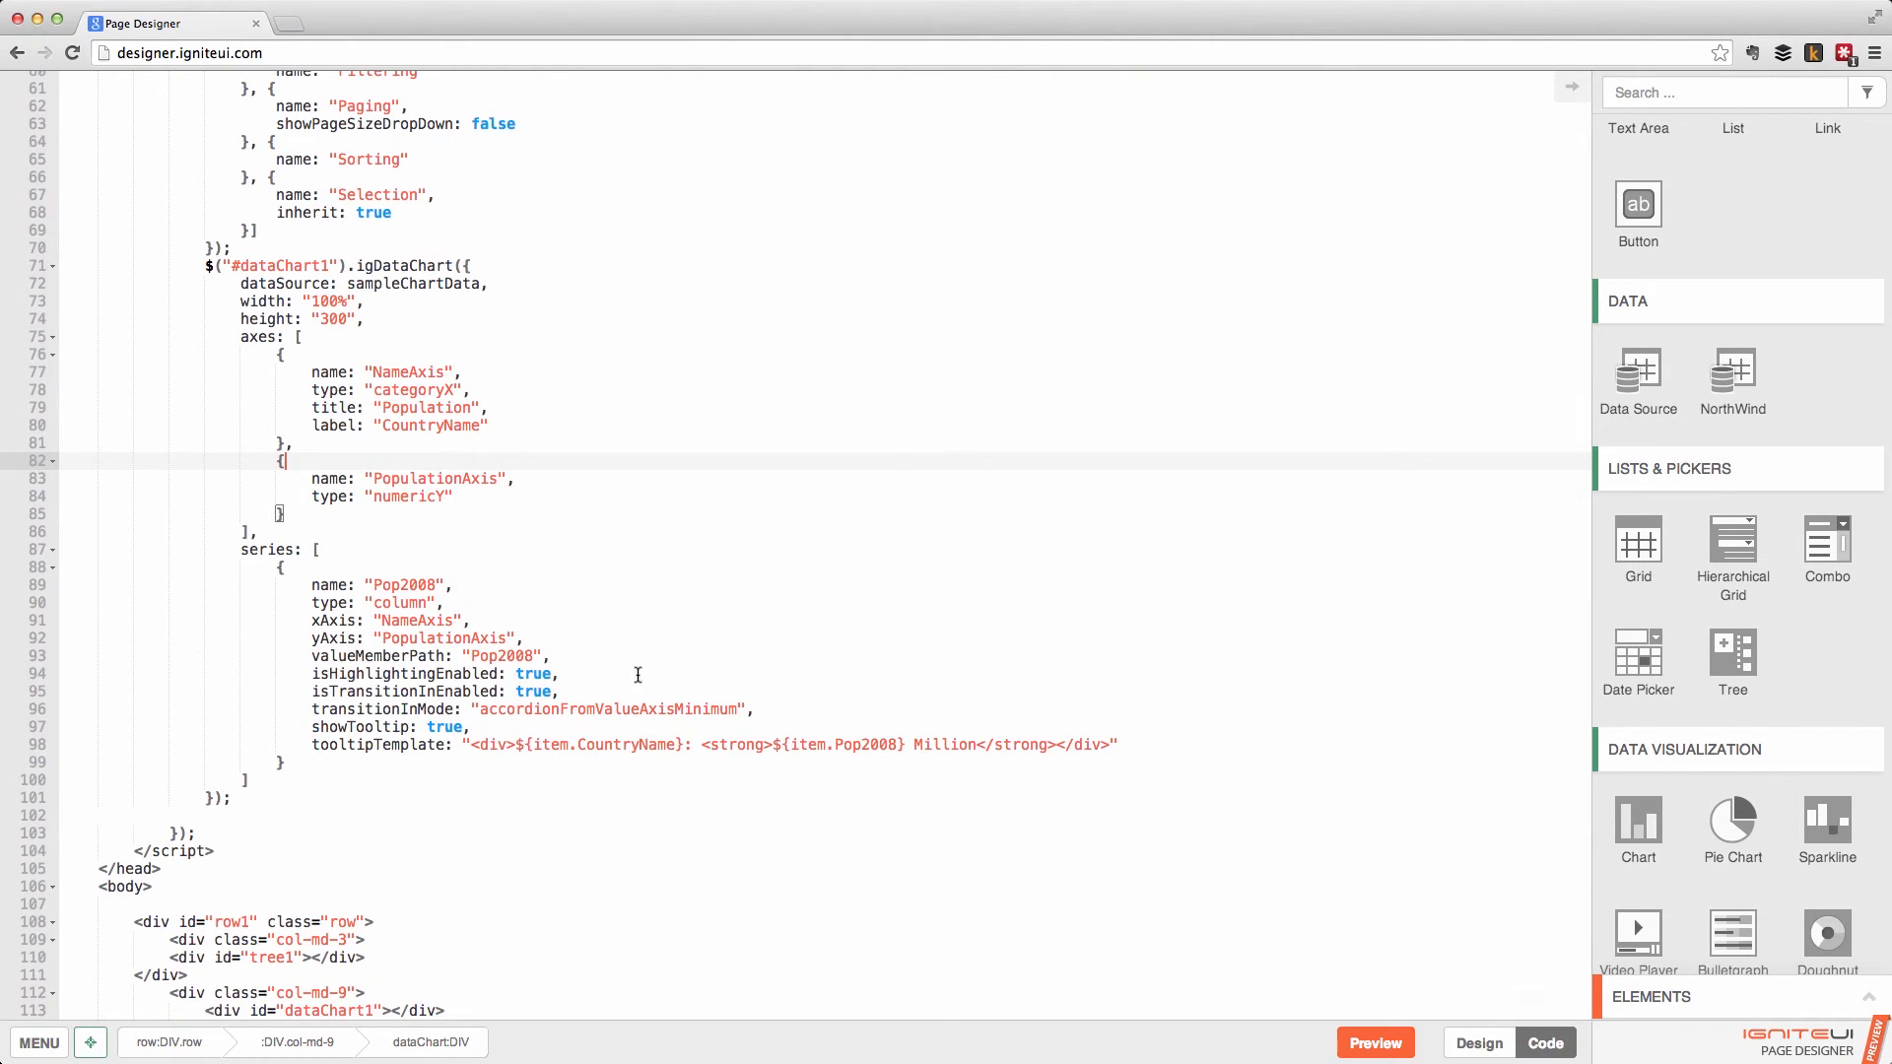
scroll(463, 314, up, 10)
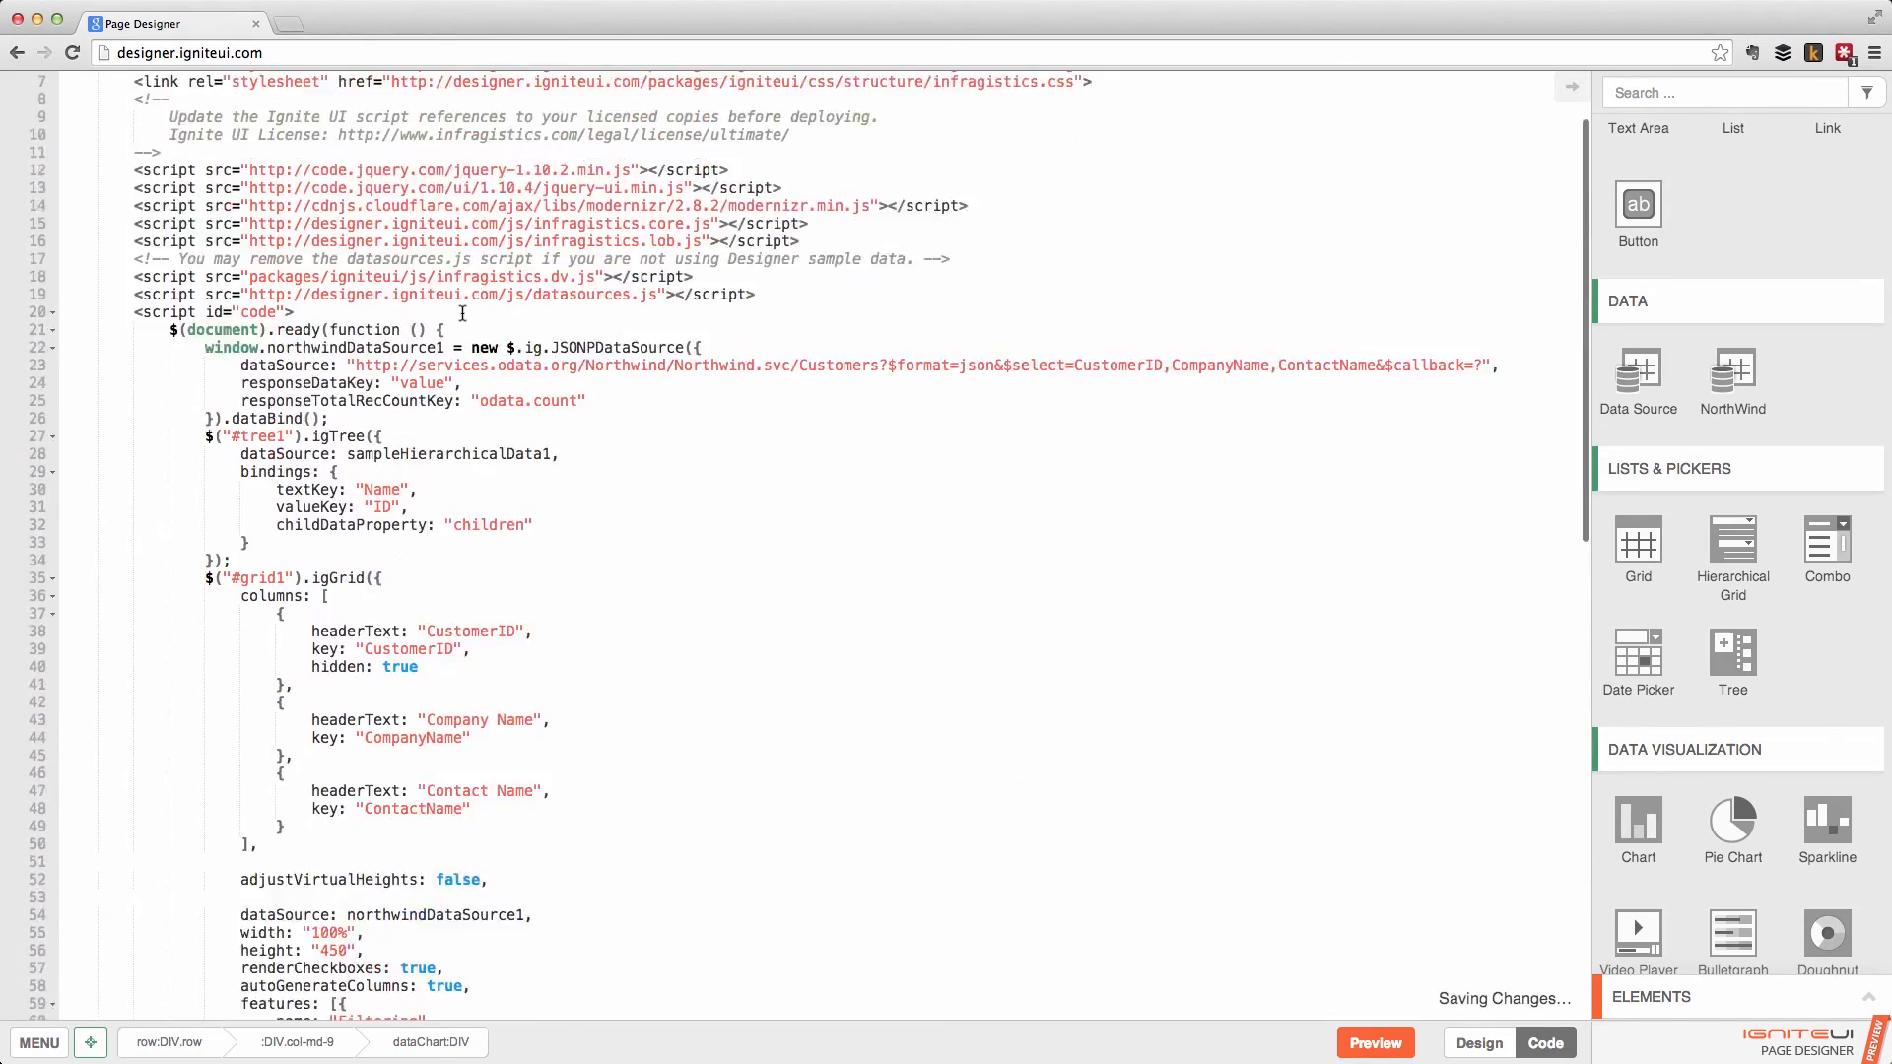
scroll(462, 314, up, 2)
scroll(597, 370, down, 12)
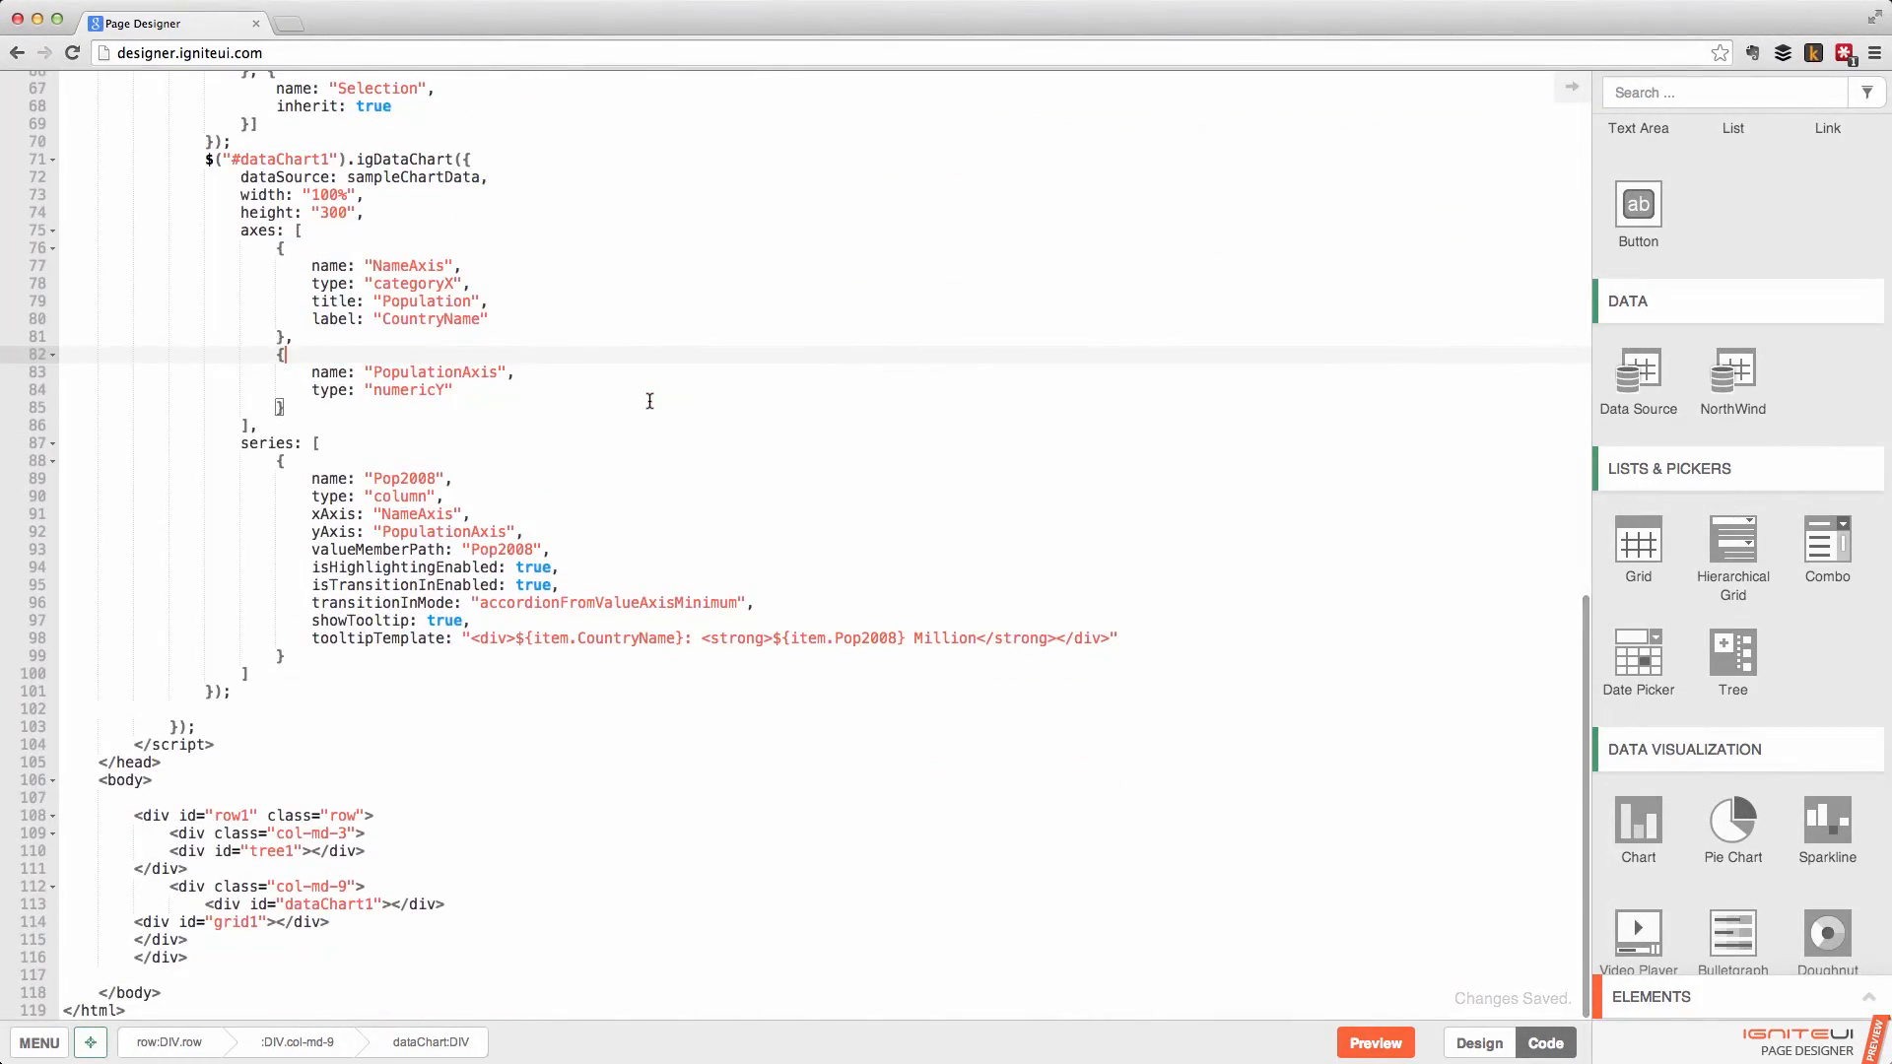
scroll(649, 401, up, 12)
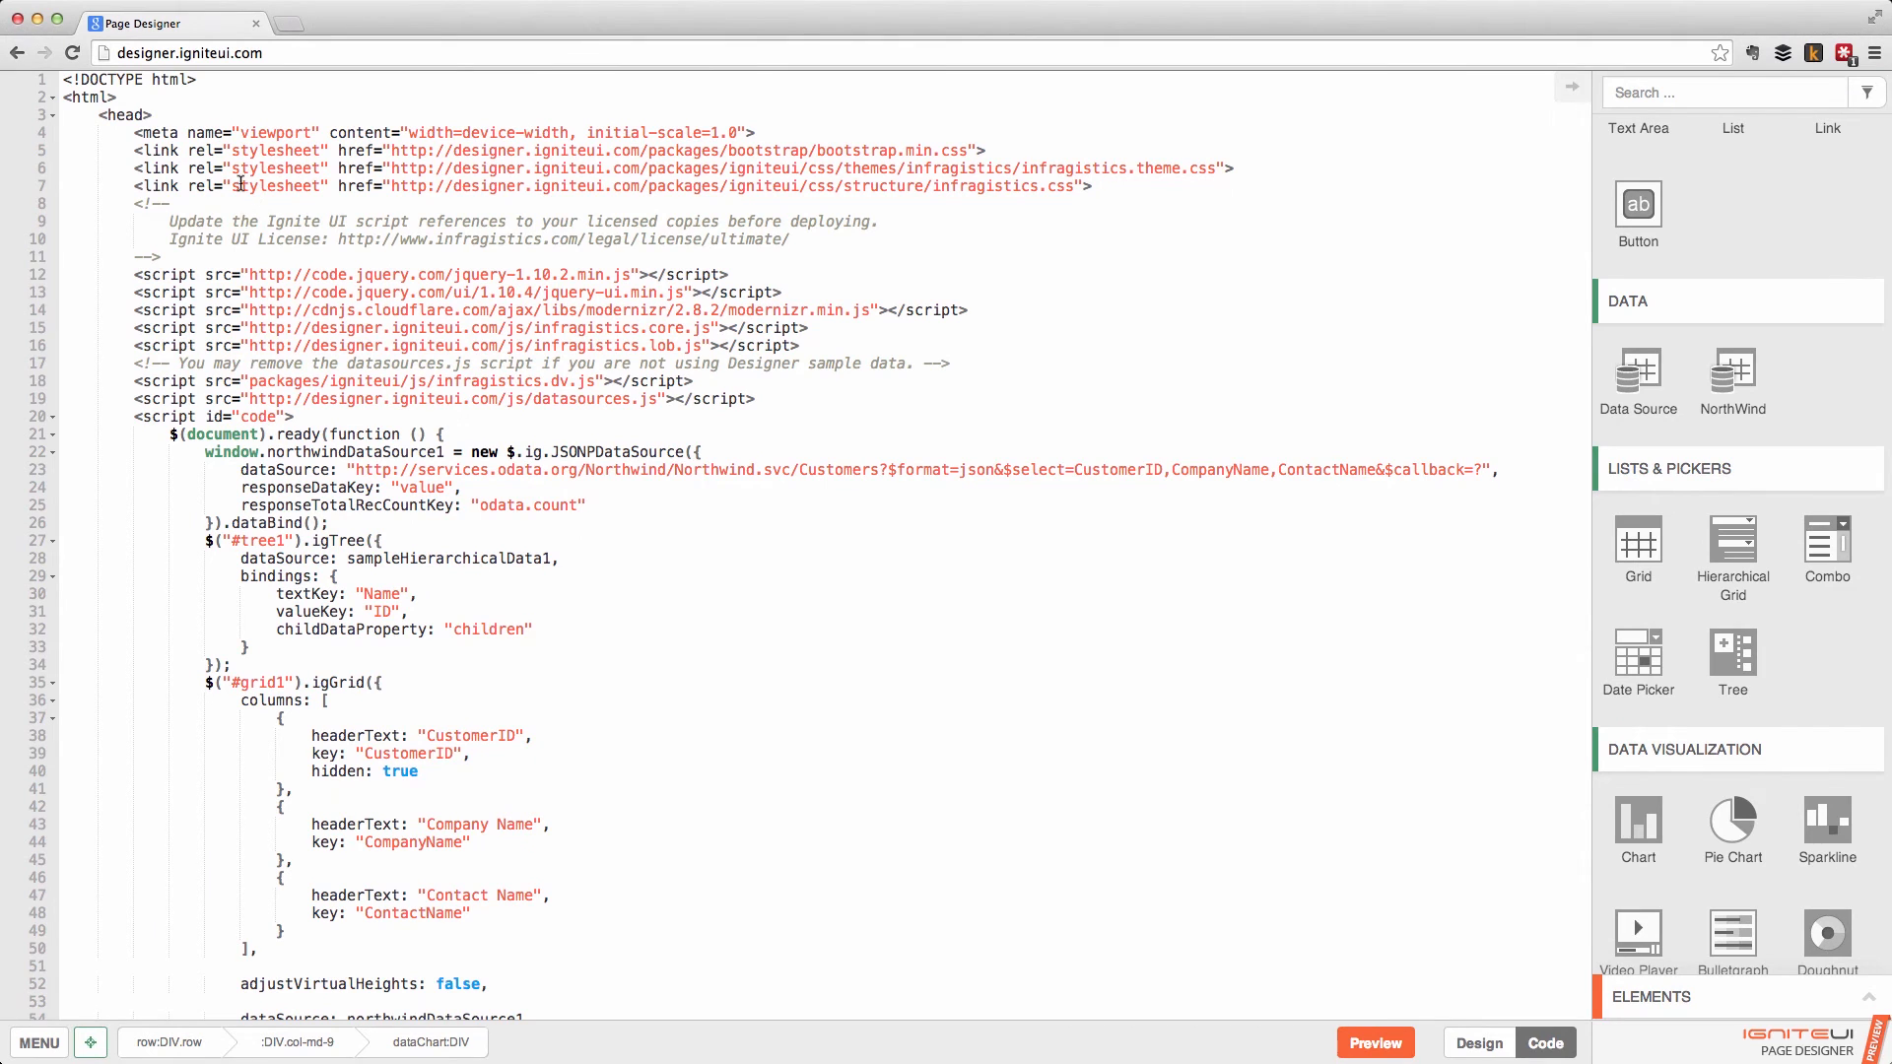
scroll(168, 158, down, 2)
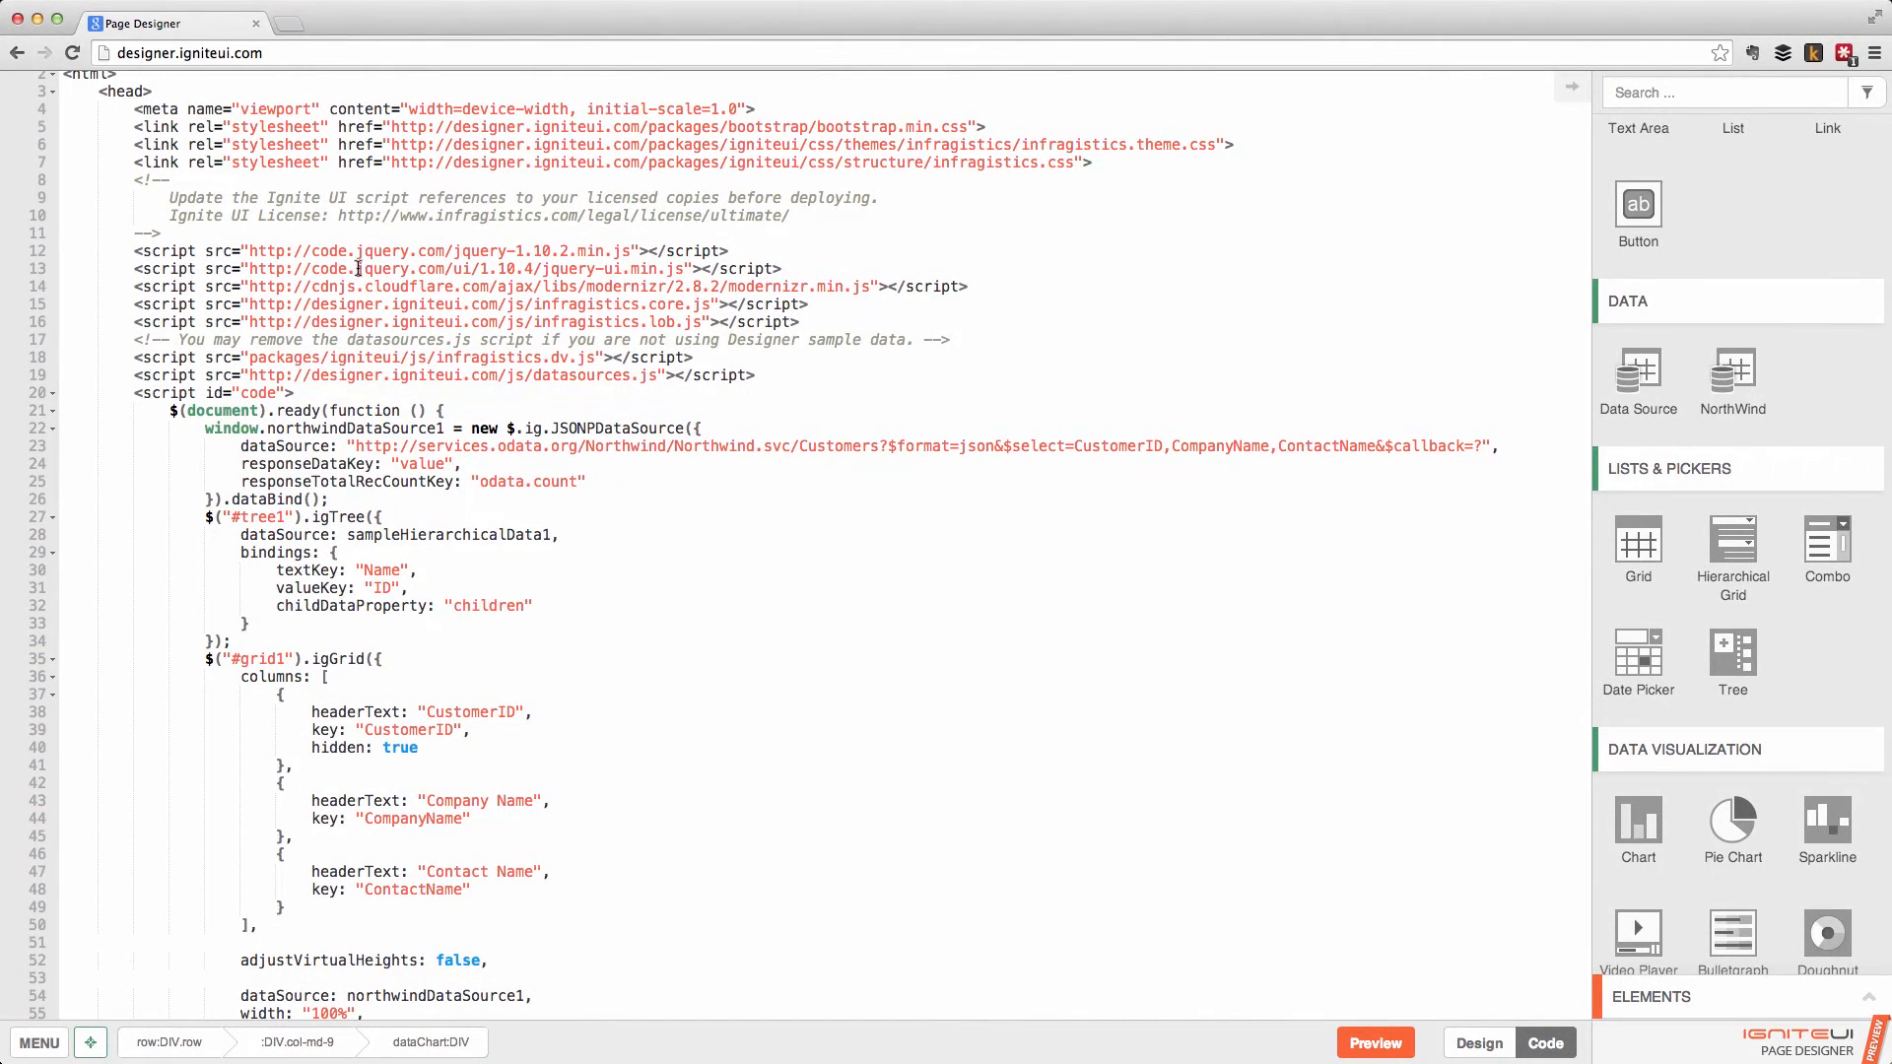
scroll(730, 335, down, 5)
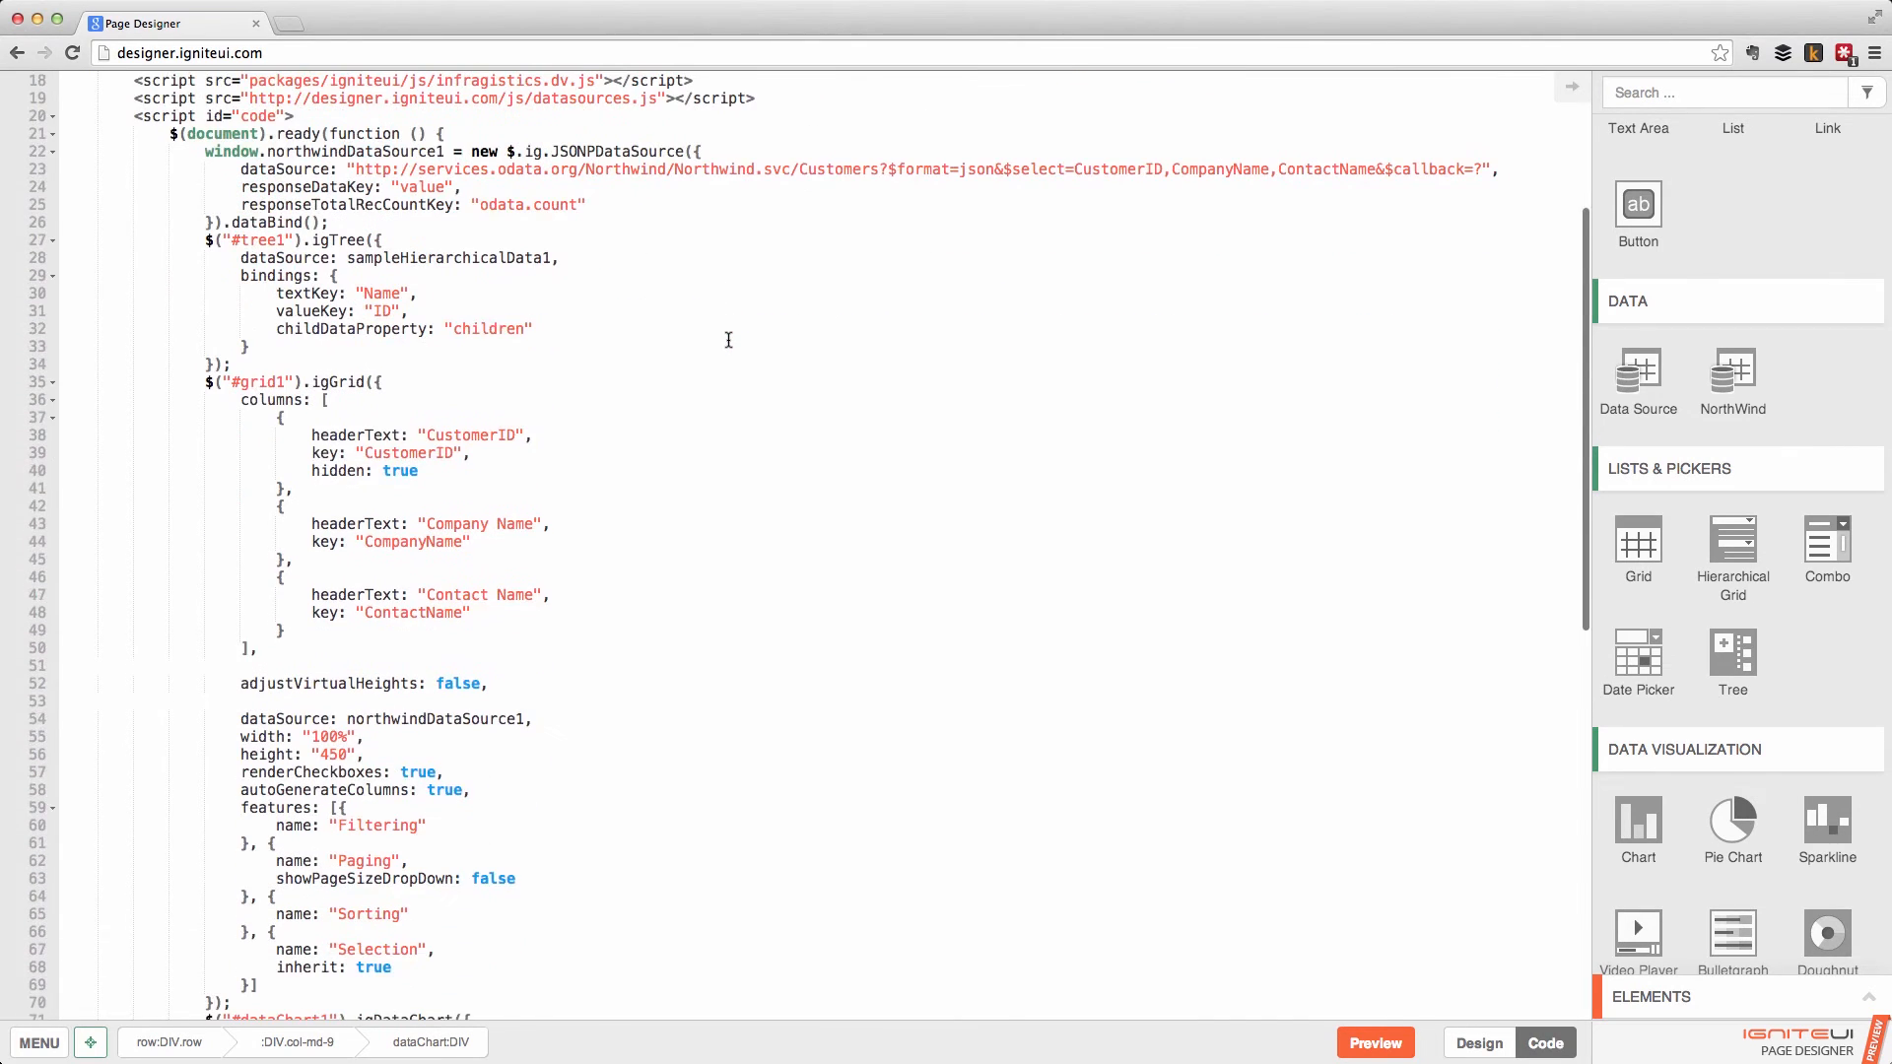
click(502, 245)
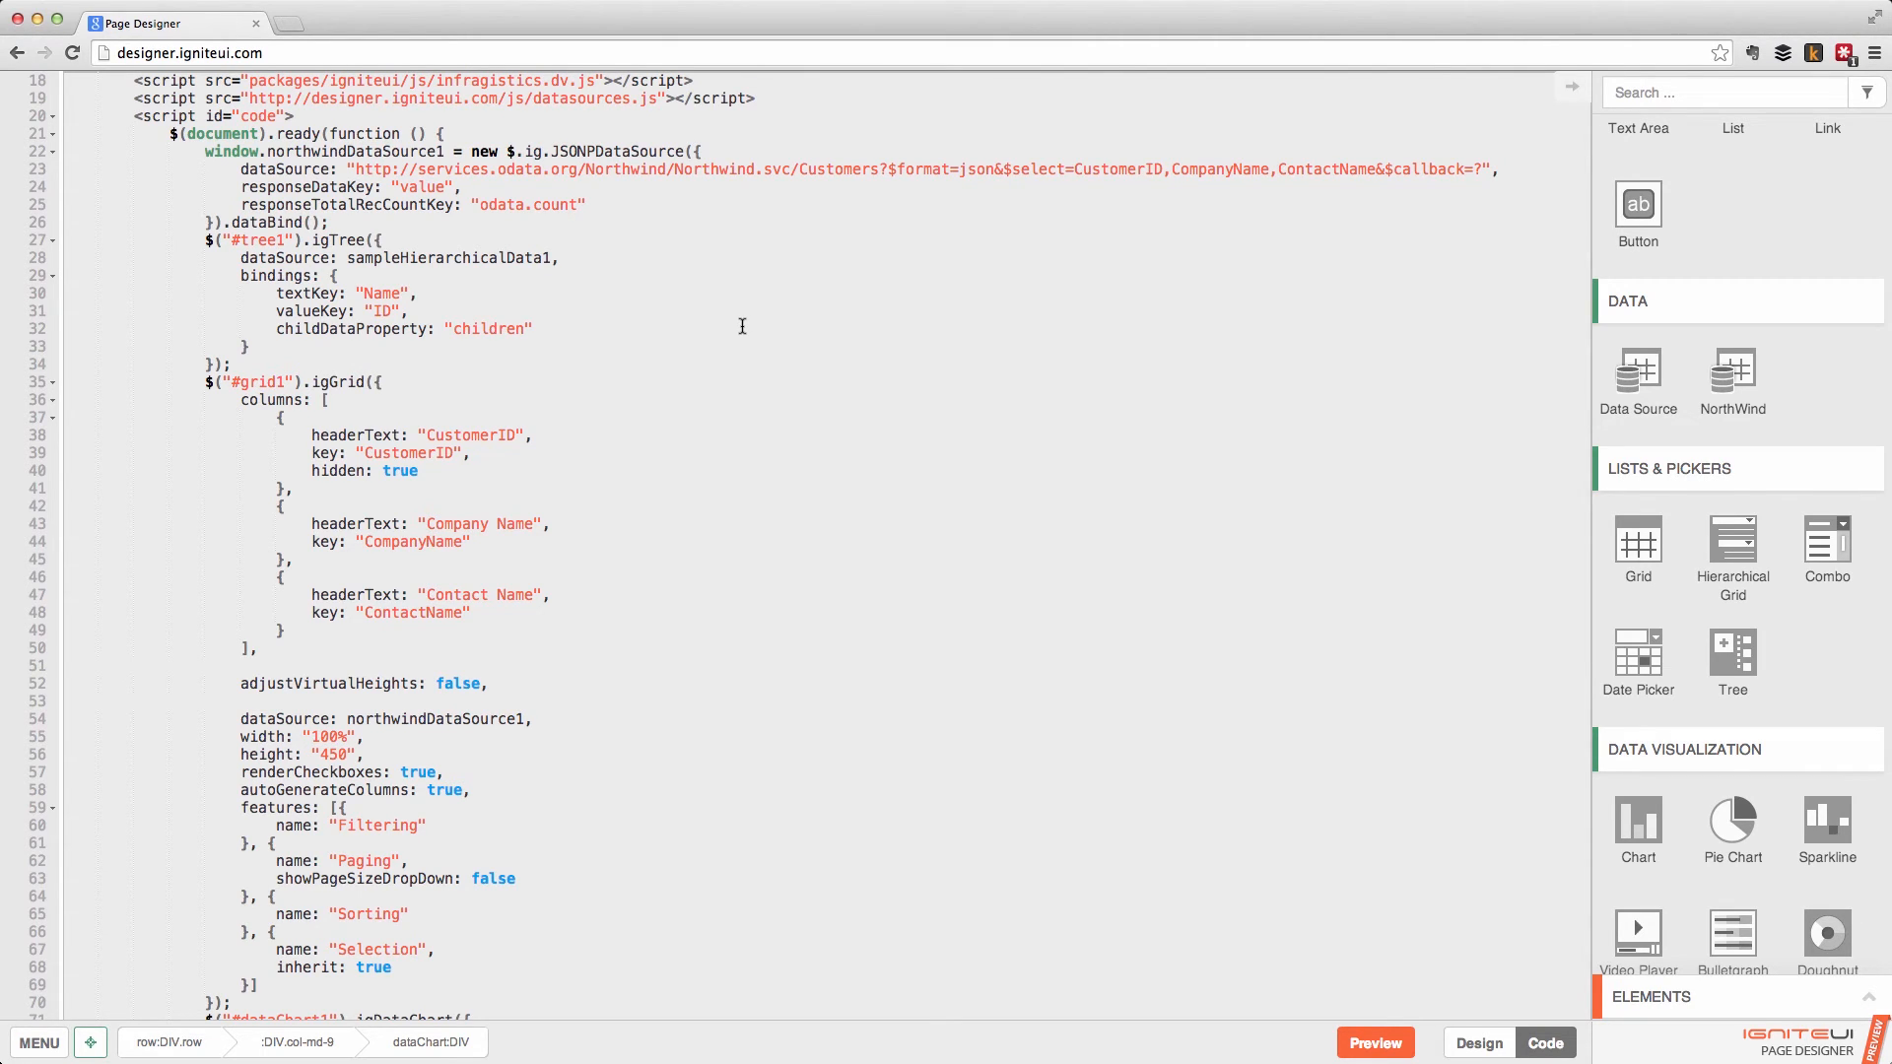
click(758, 263)
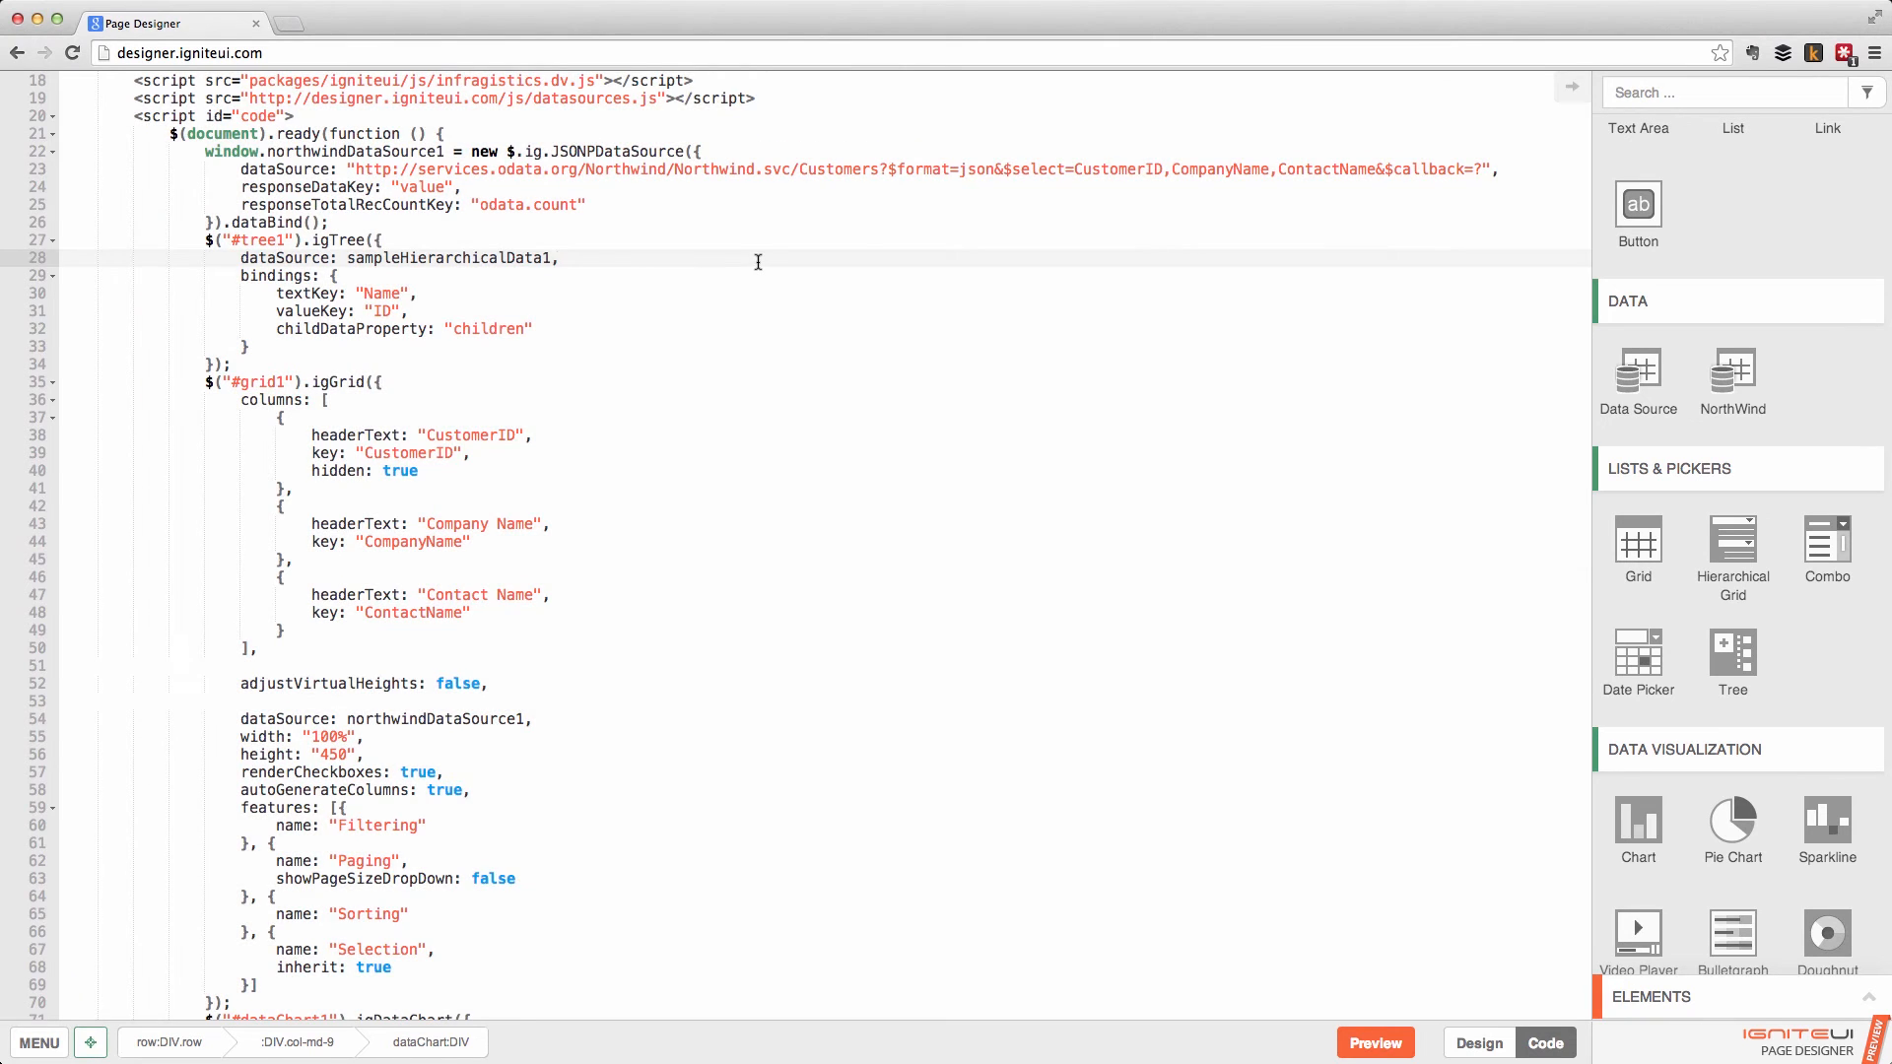
Read through the generated code from the head section down to the chart definition and body markup.
scroll(758, 262, up, 5)
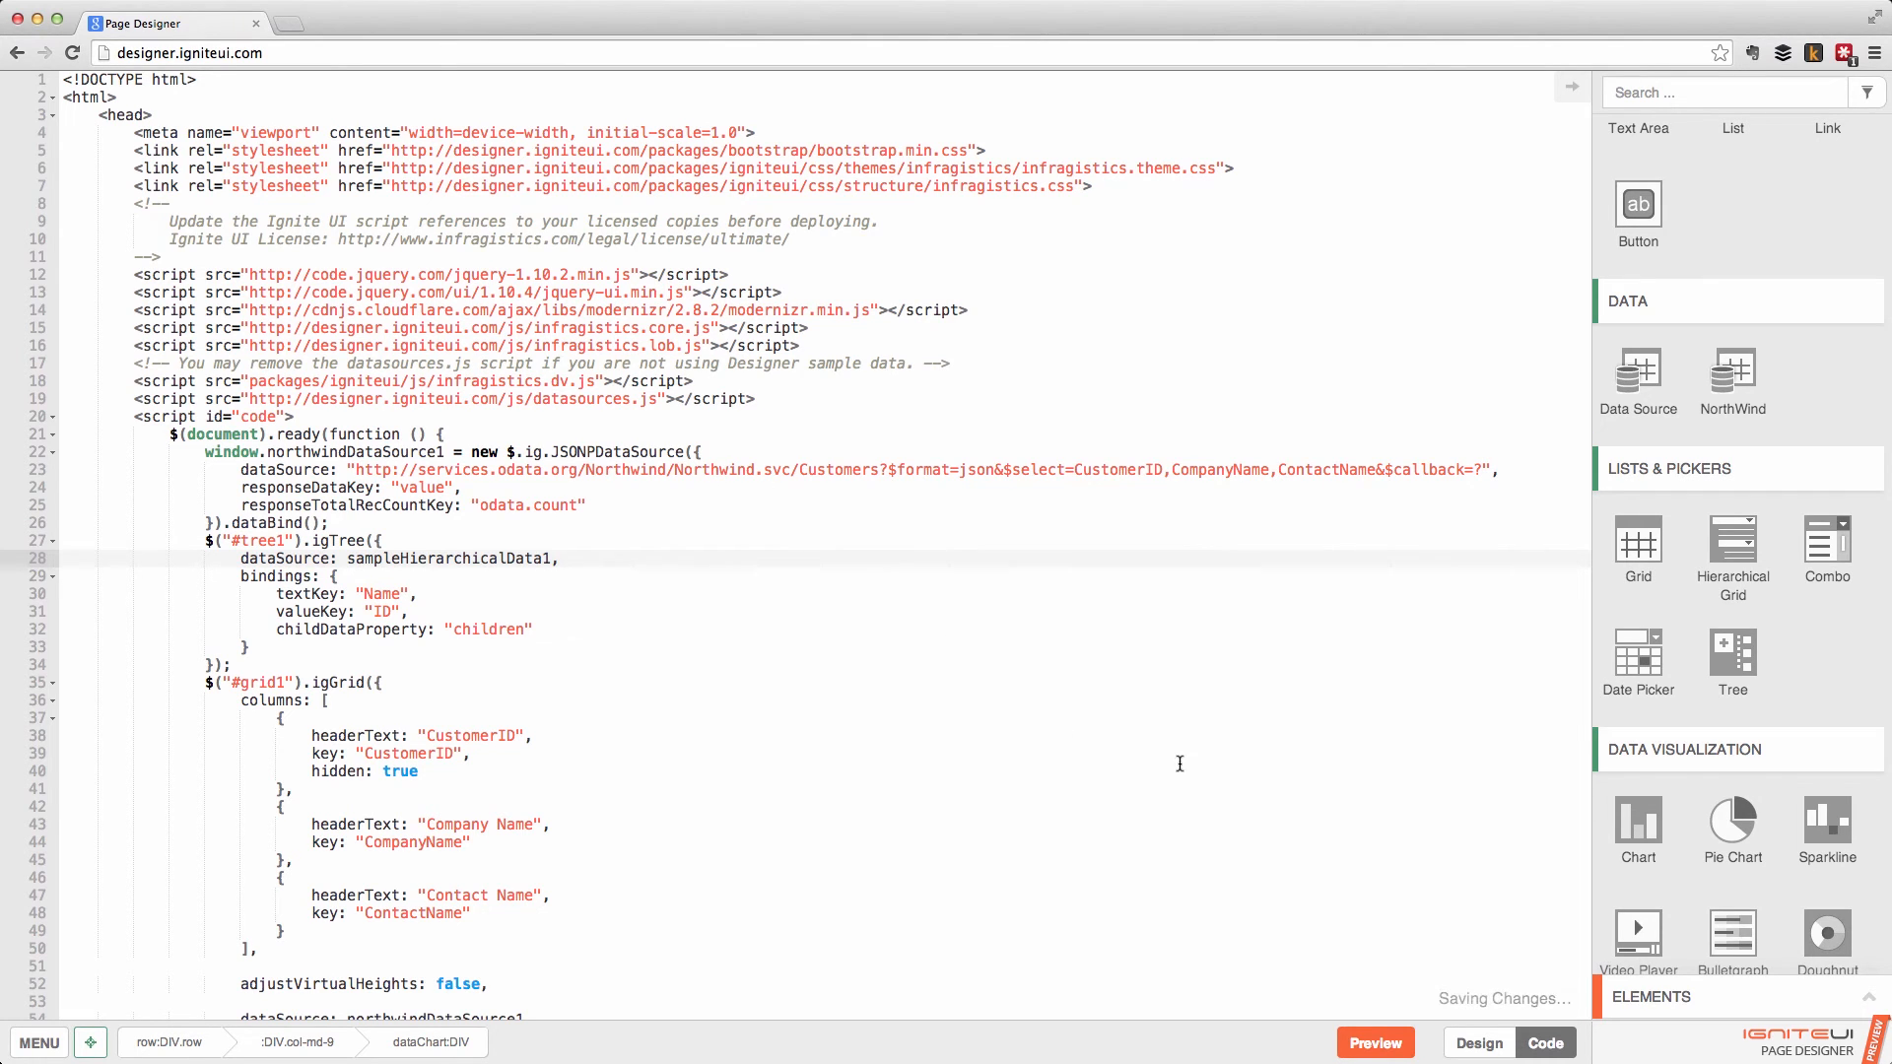
scroll(1393, 847, down, 5)
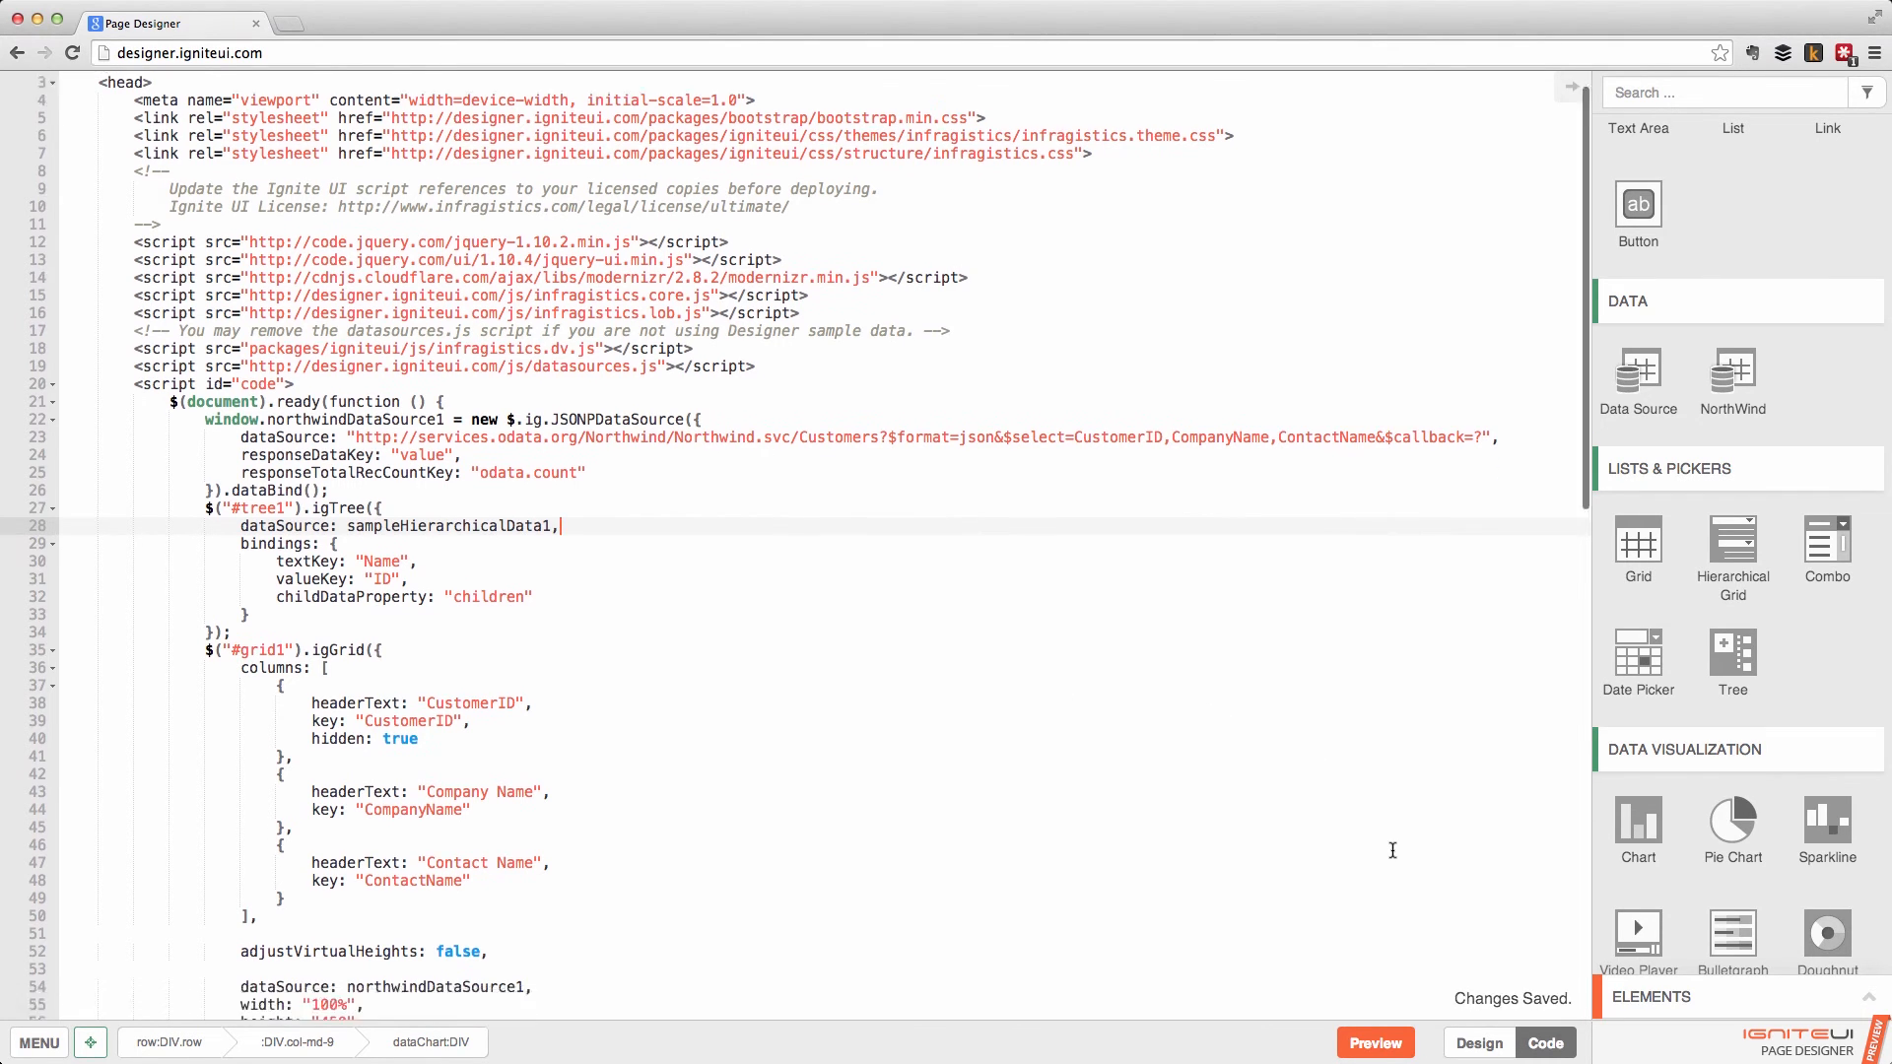
scroll(1393, 850, down, 10)
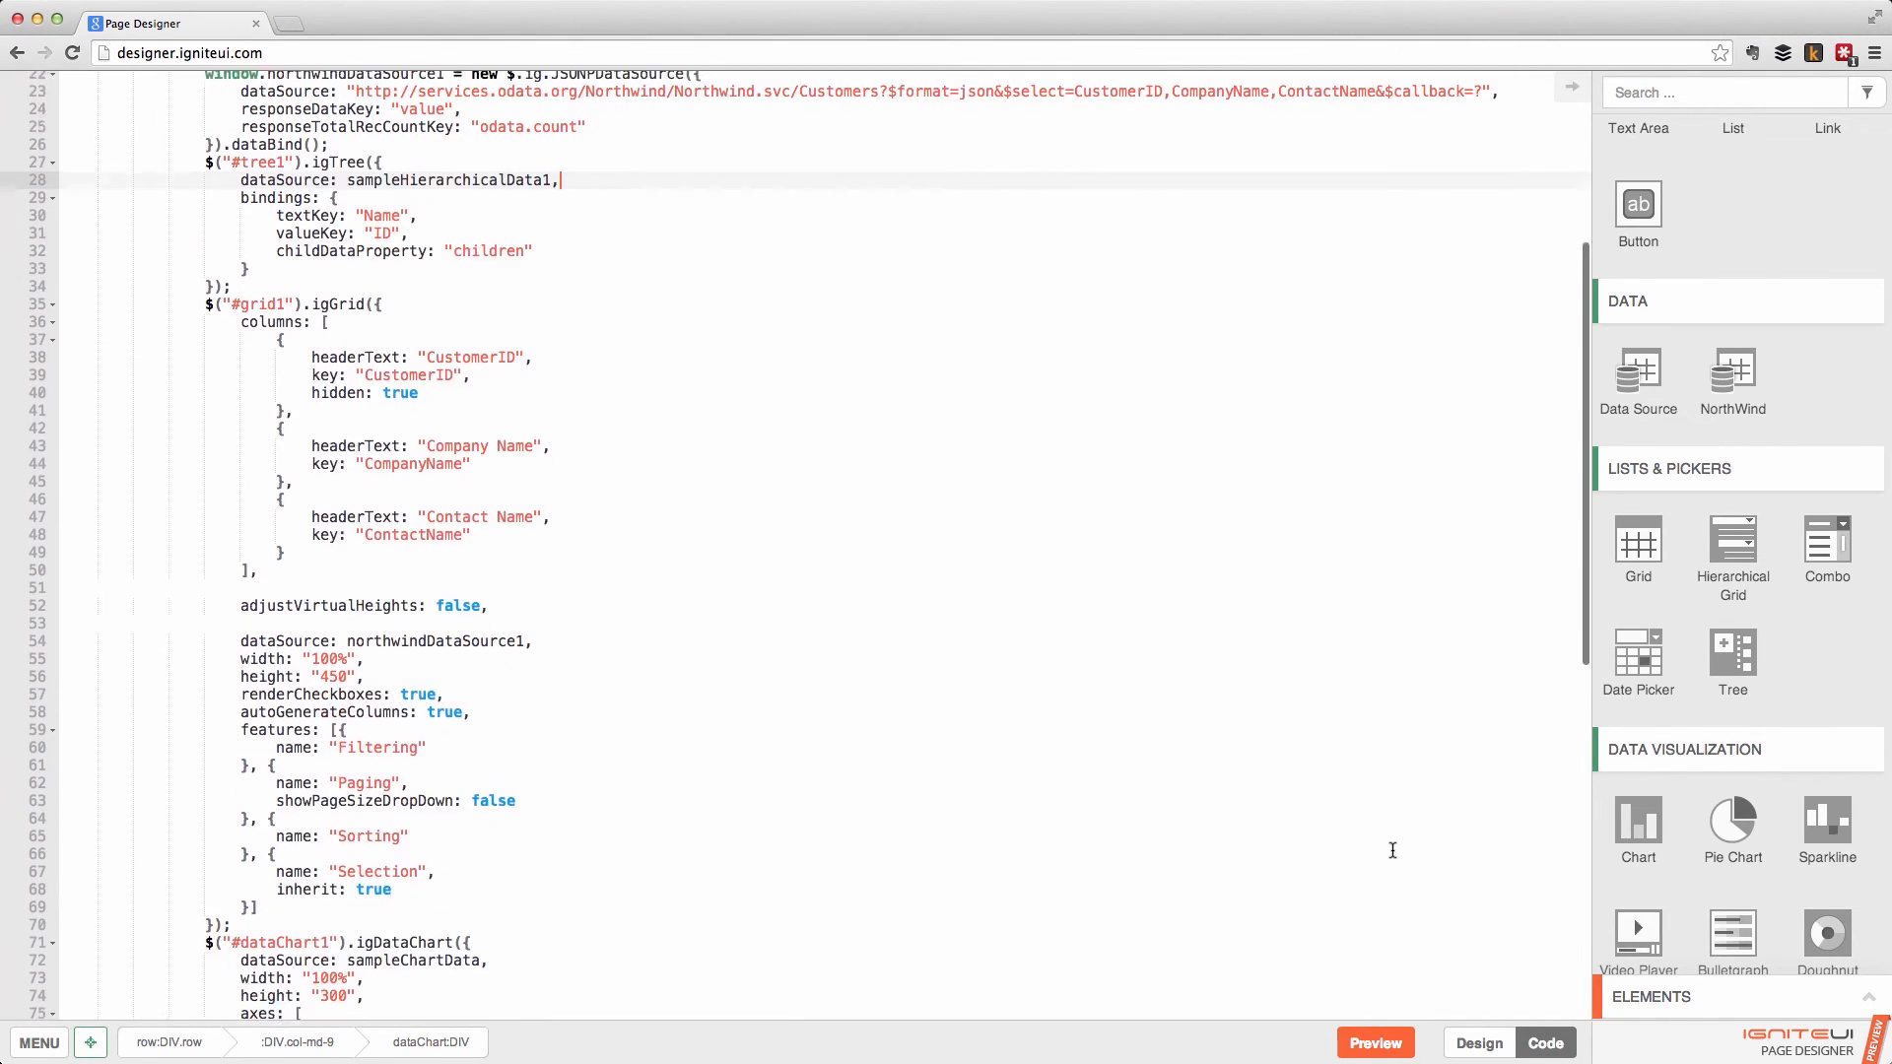
scroll(1392, 850, down, 18)
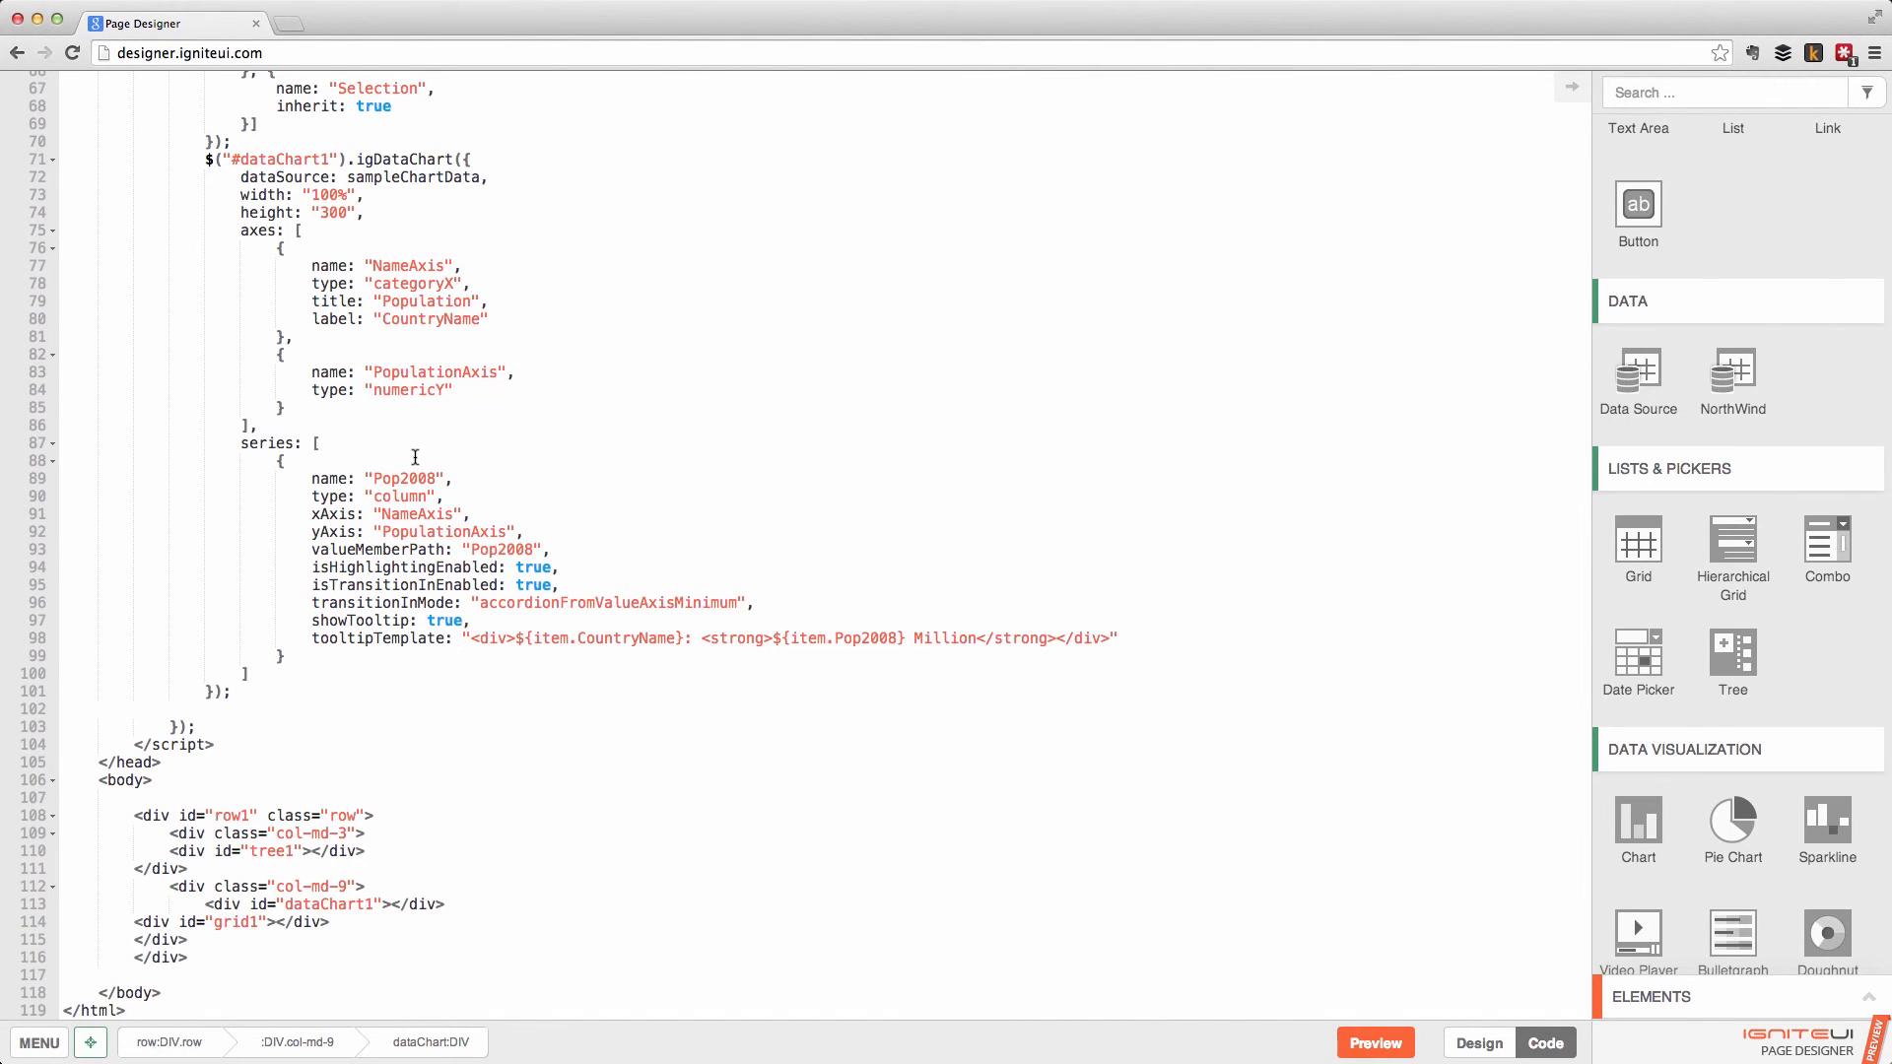
scroll(414, 456, up, 15)
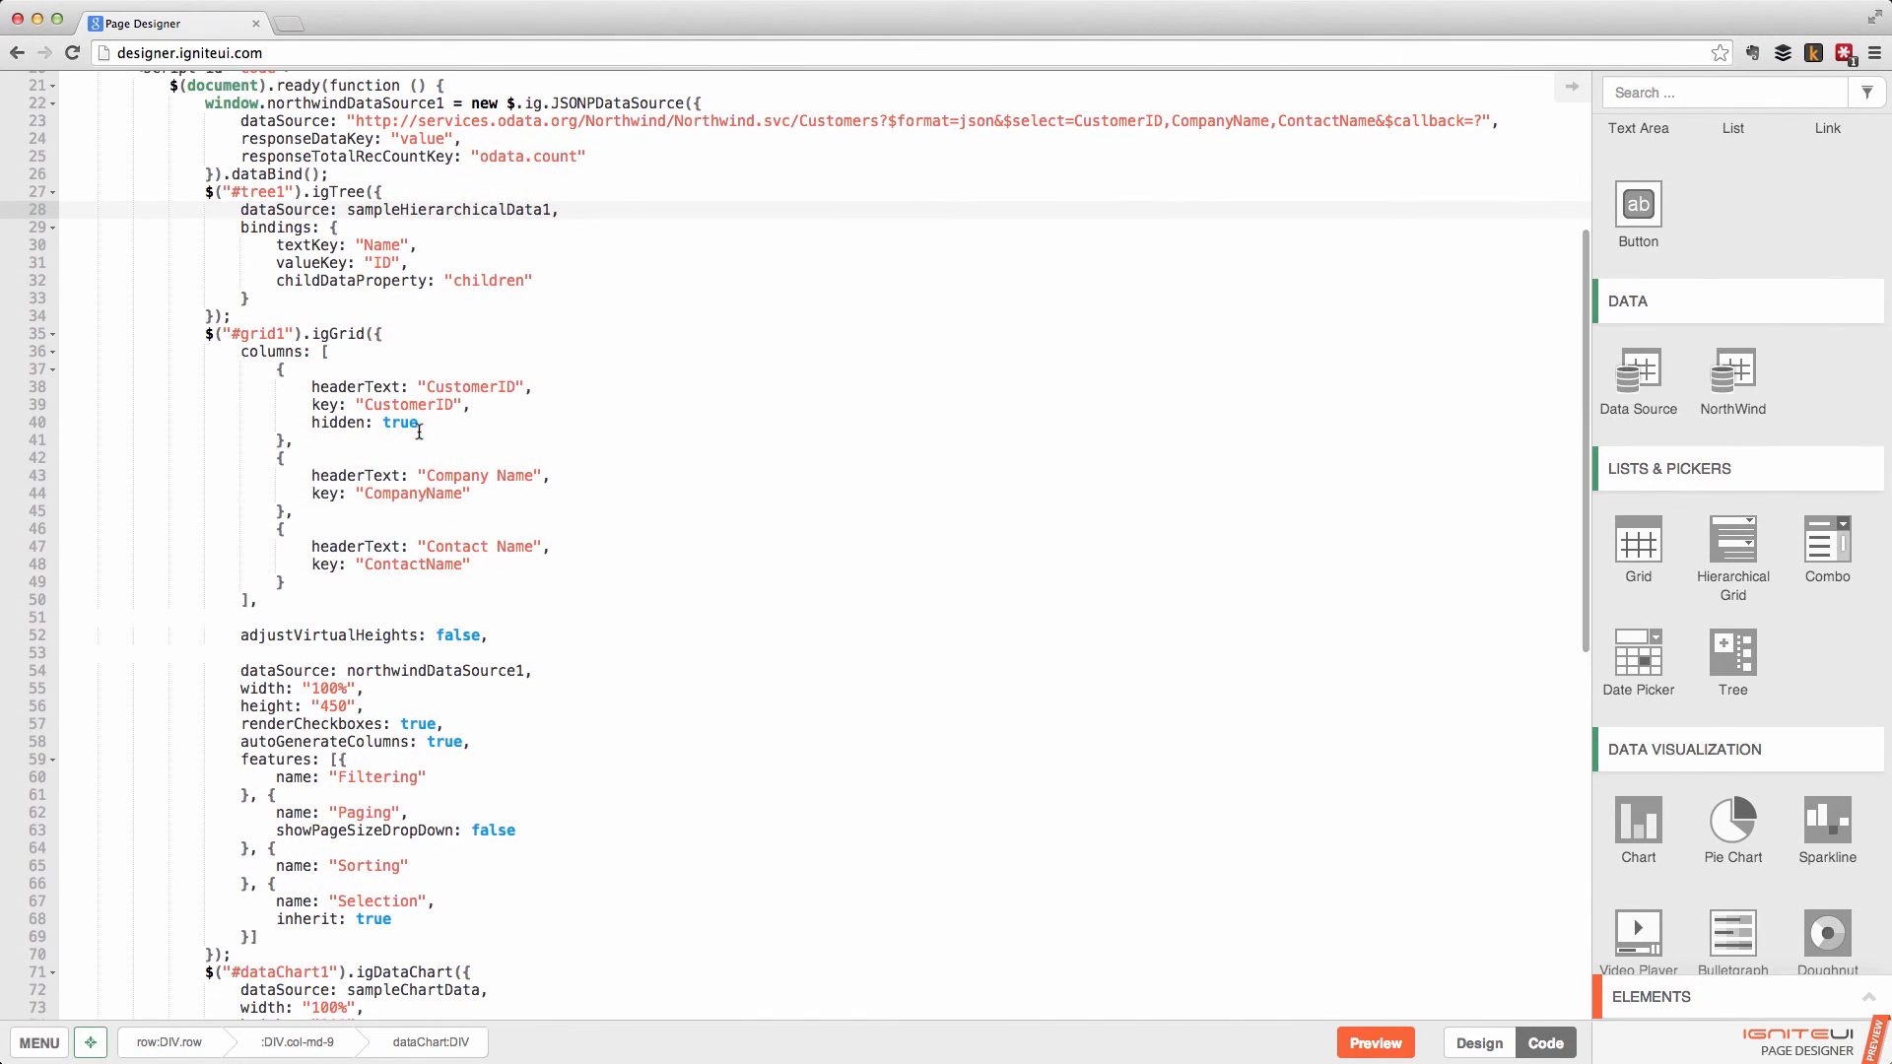
Request code completion on a new line at the start of the igGrid options and read the descriptions of the suggested options.
click(426, 331)
key(Return)
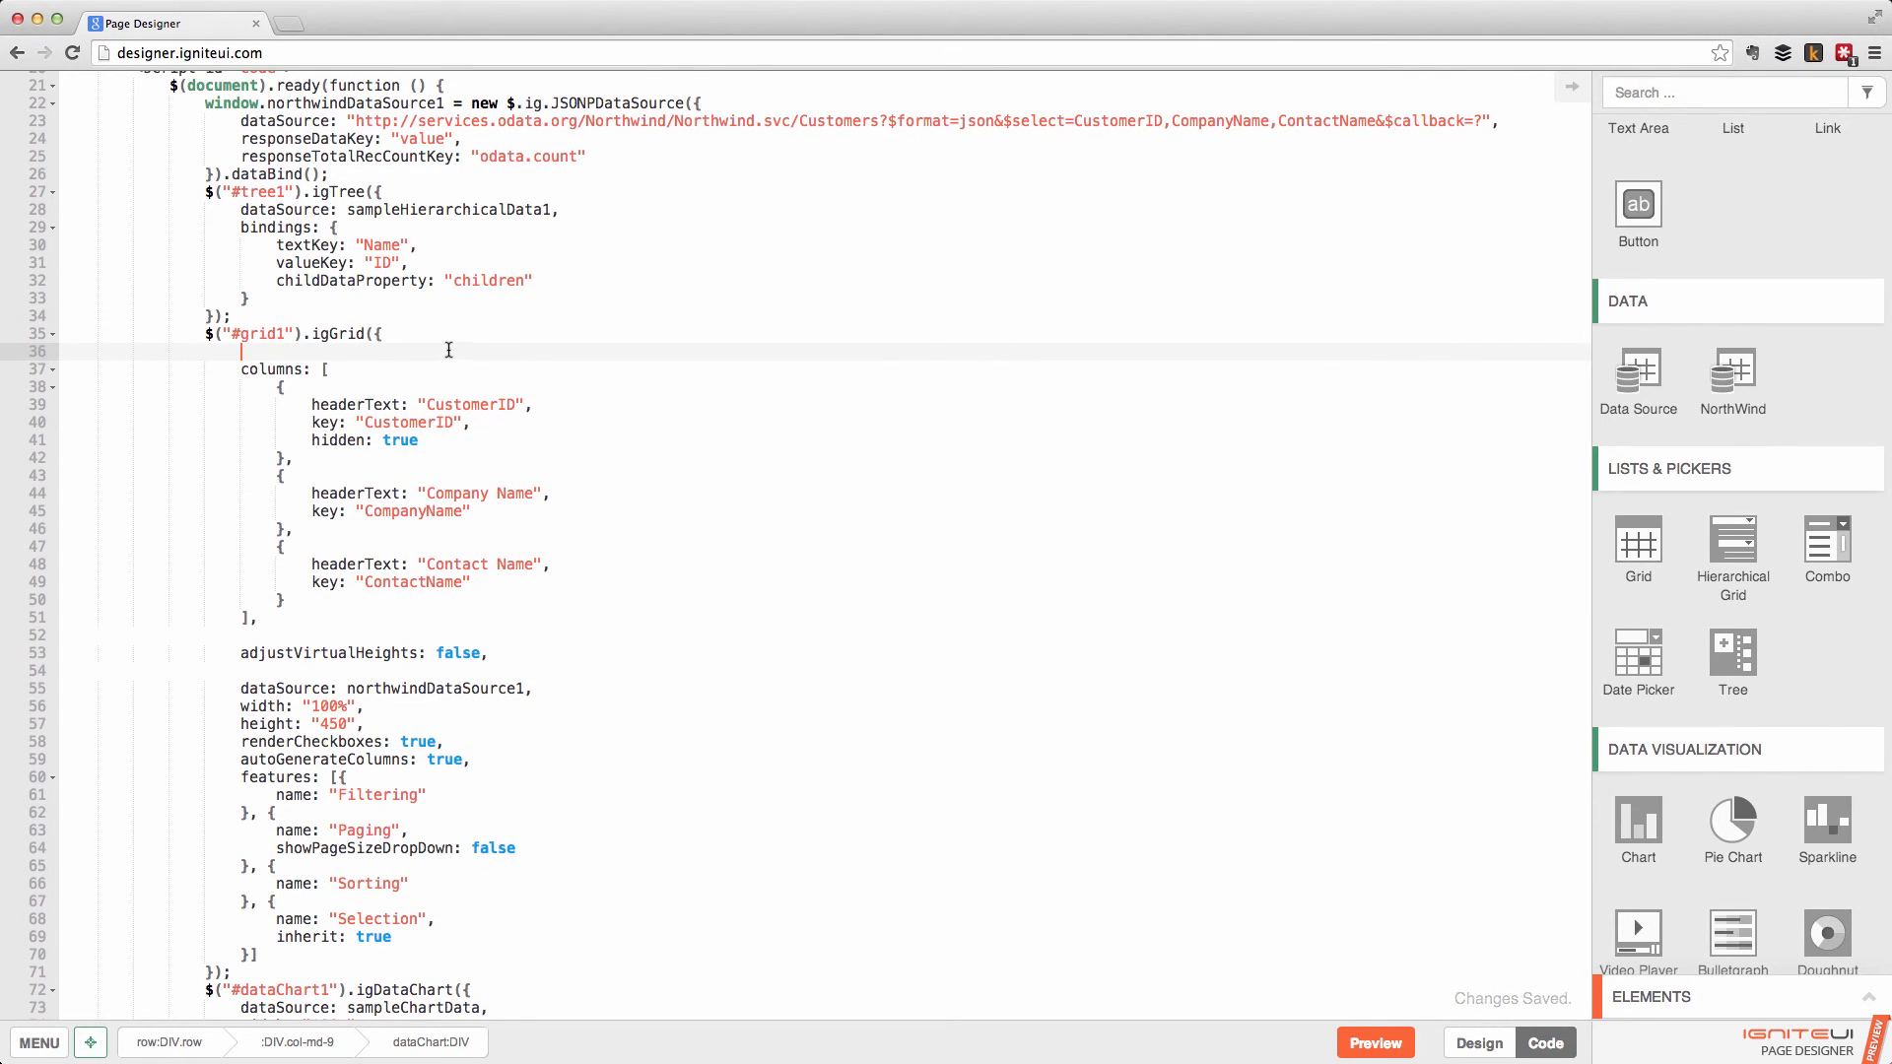
key(ctrl+space)
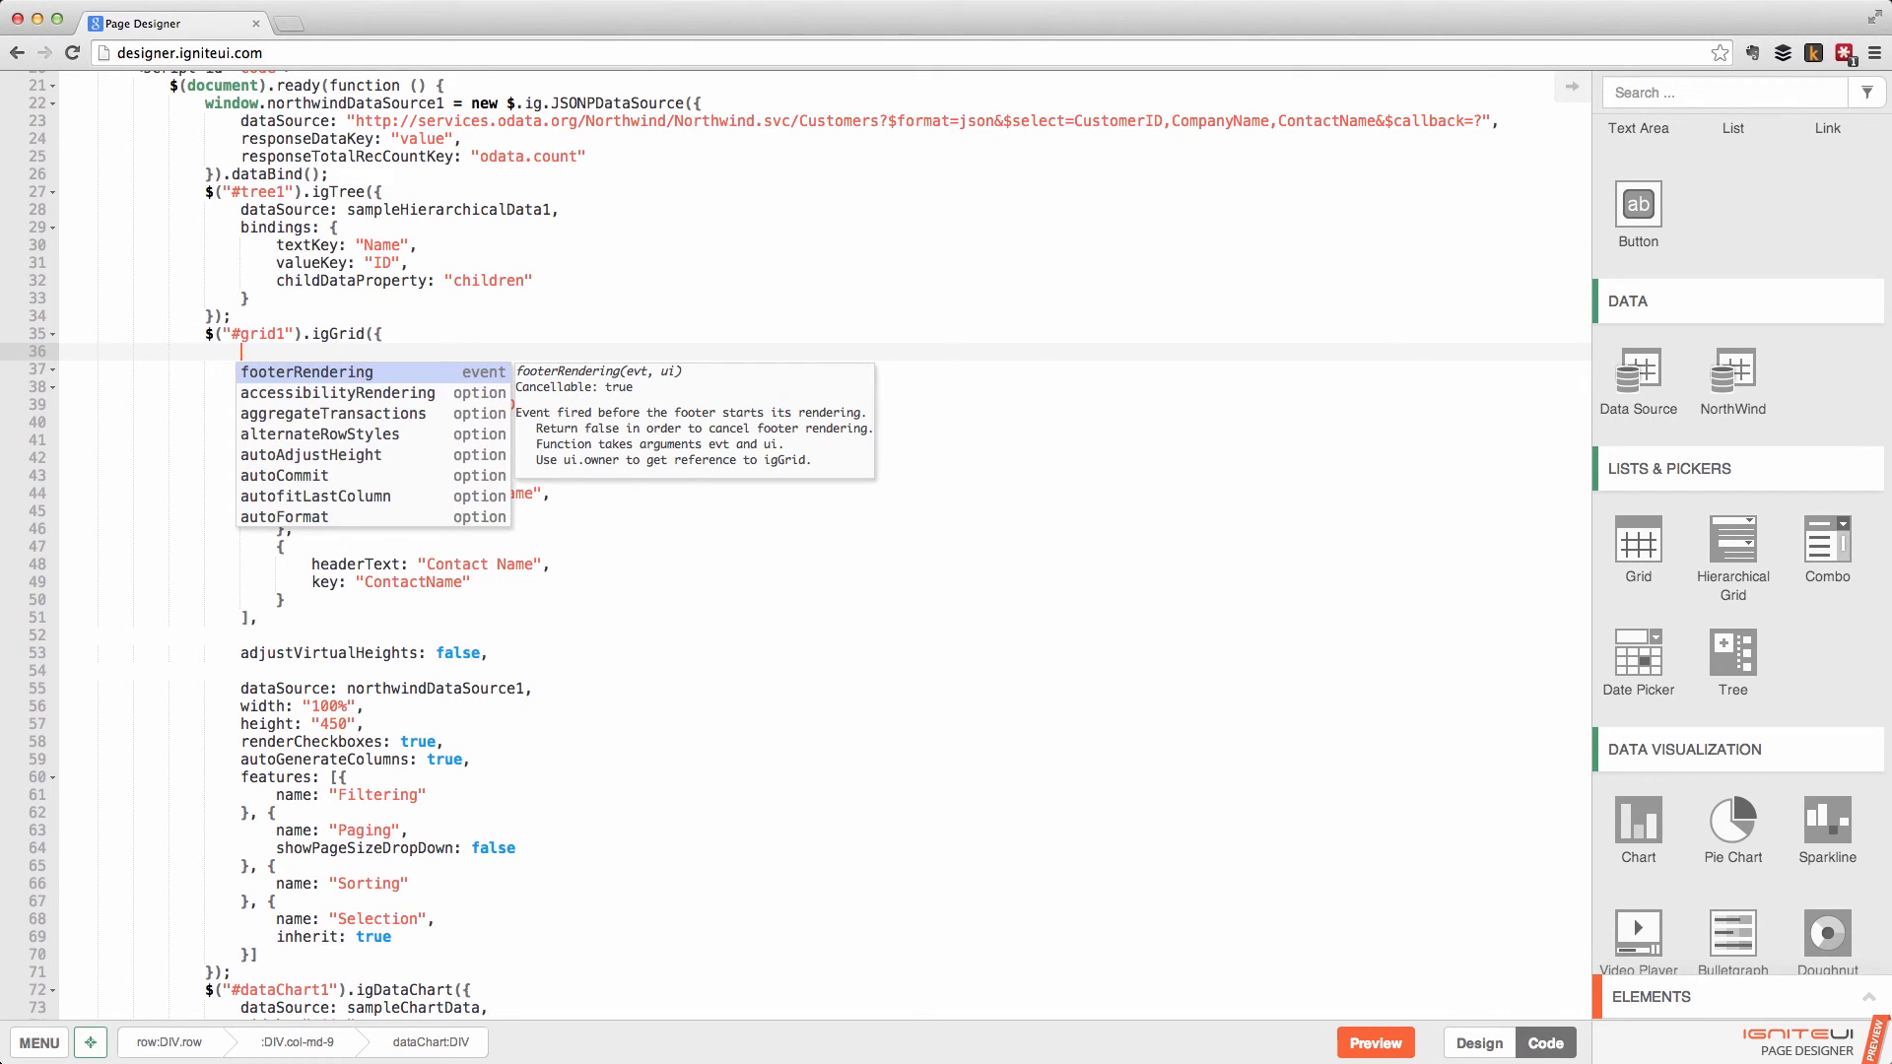
key(Down)
key(Down)
key(Down)
key(Down)
key(Down)
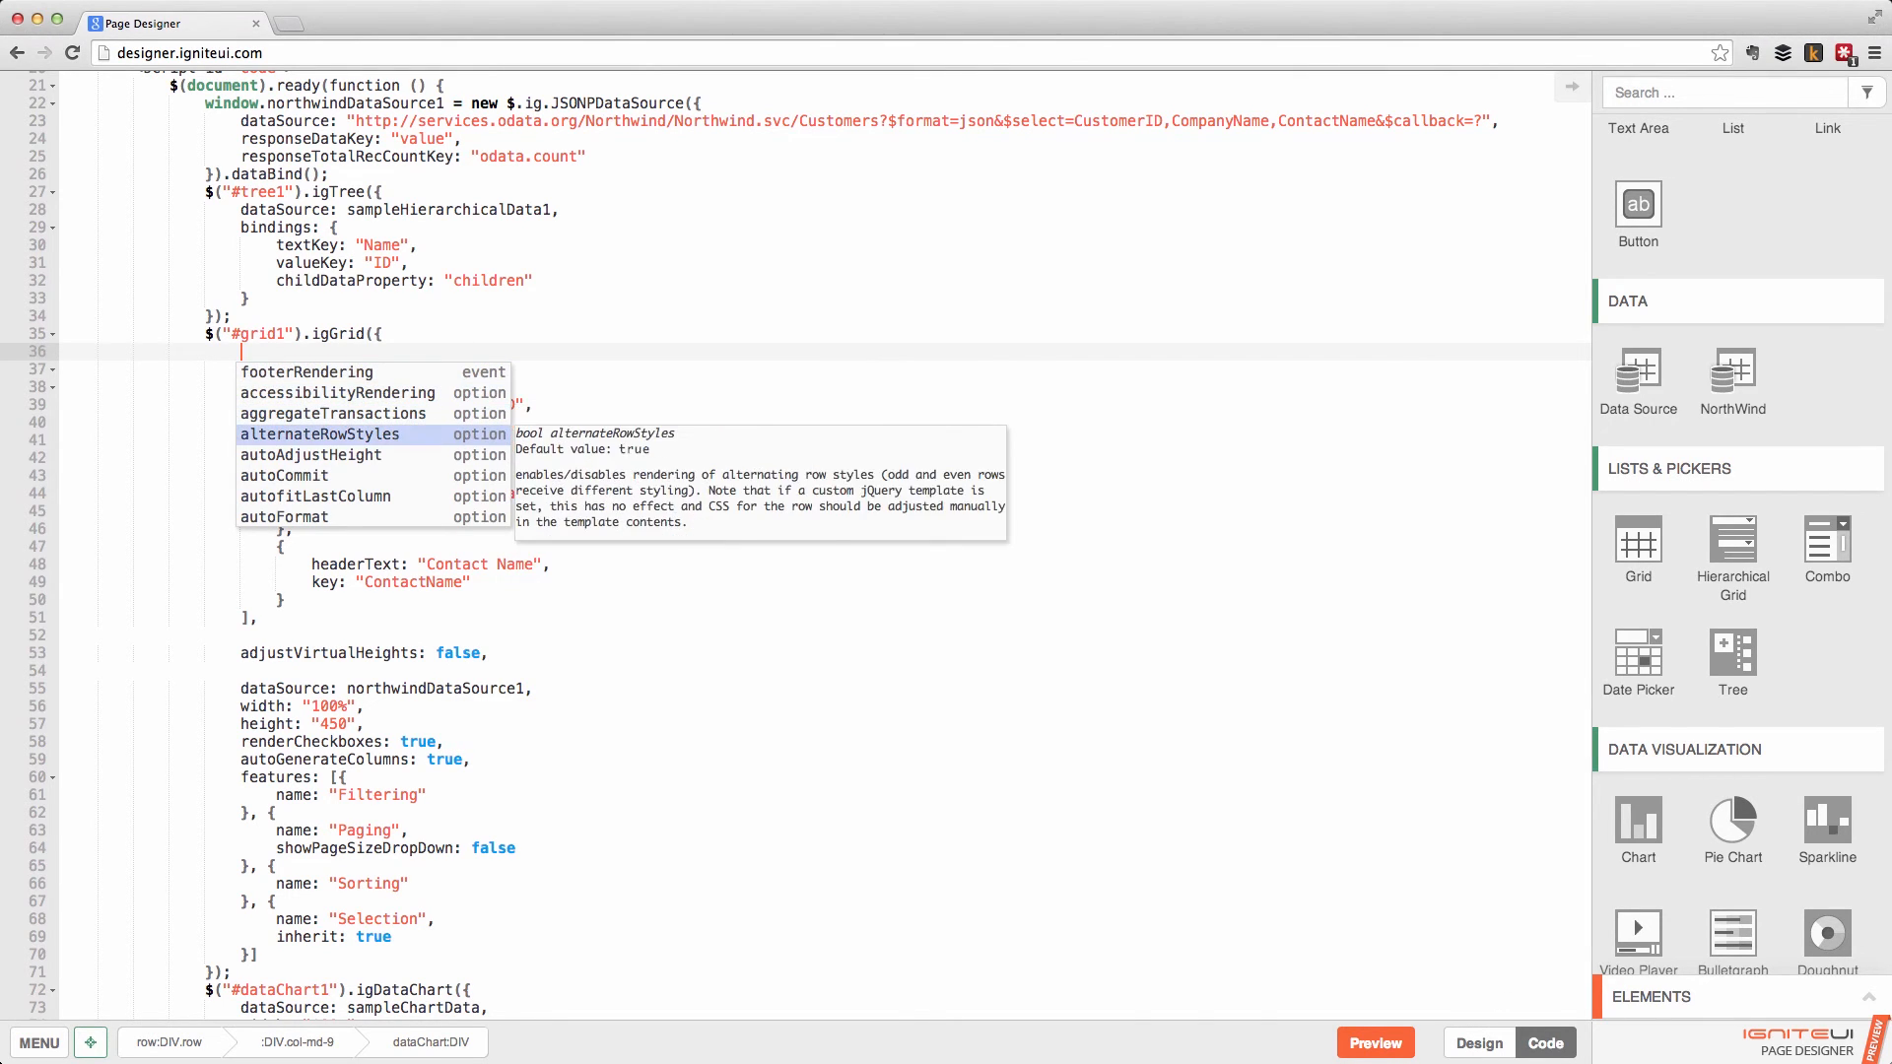
key(Up)
key(Up)
key(Up)
key(Down)
key(Down)
key(Down)
key(Down)
key(Down)
key(Up)
key(Up)
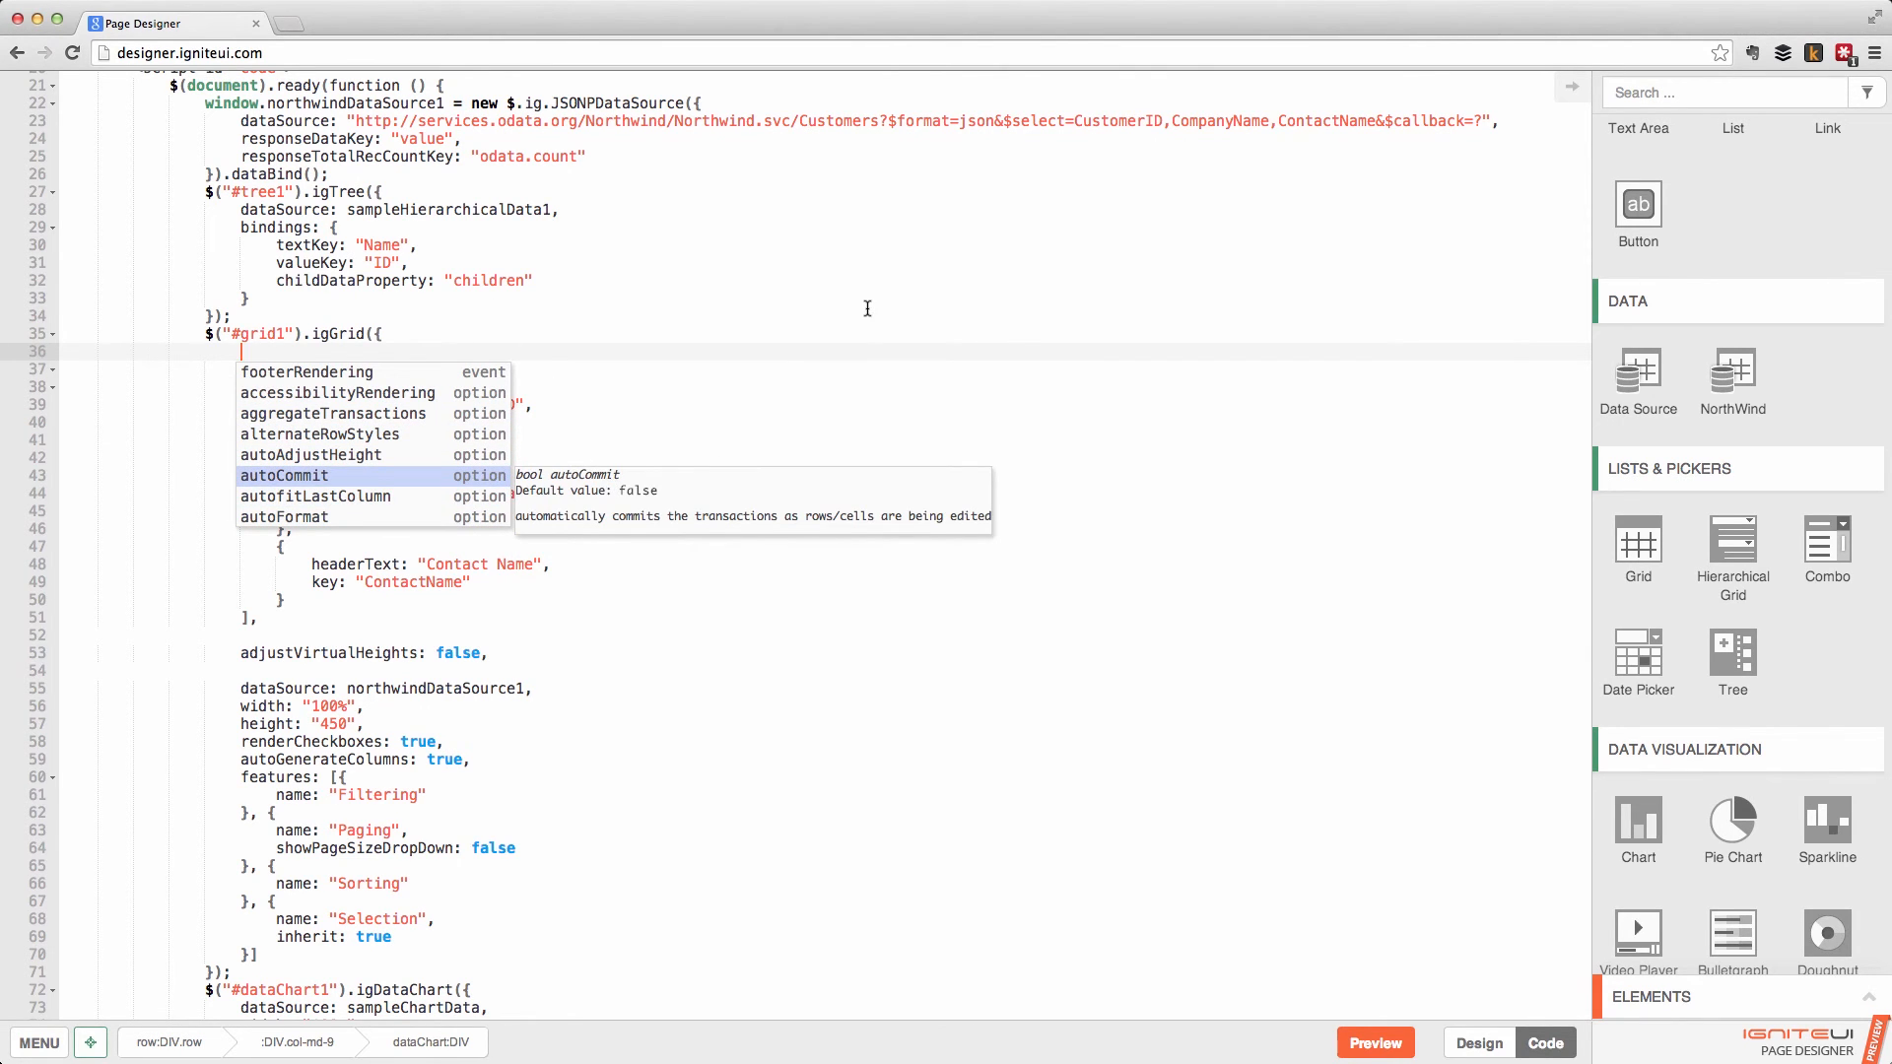
key(Up)
key(Up)
key(Up)
key(Down)
key(Down)
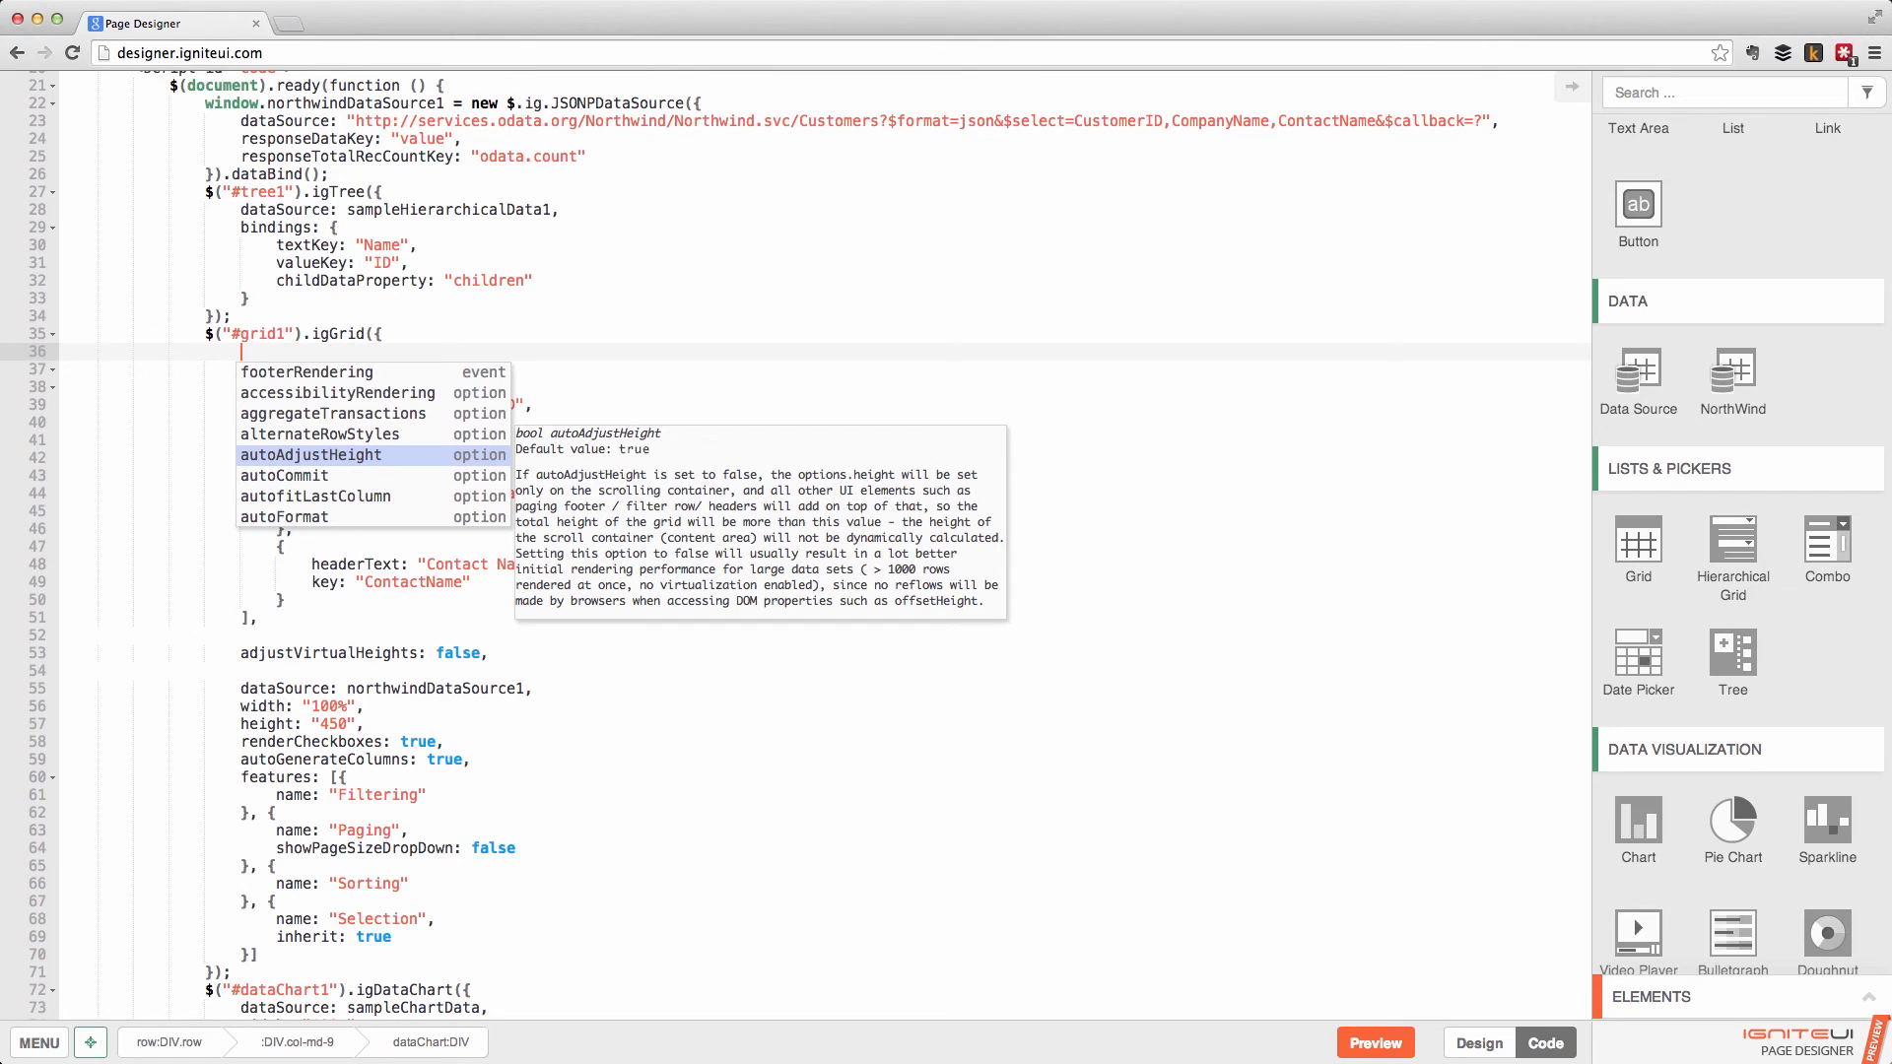
Insert the autoAdjustHeight option into the igGrid code and remove it together with its added line.
key(Return)
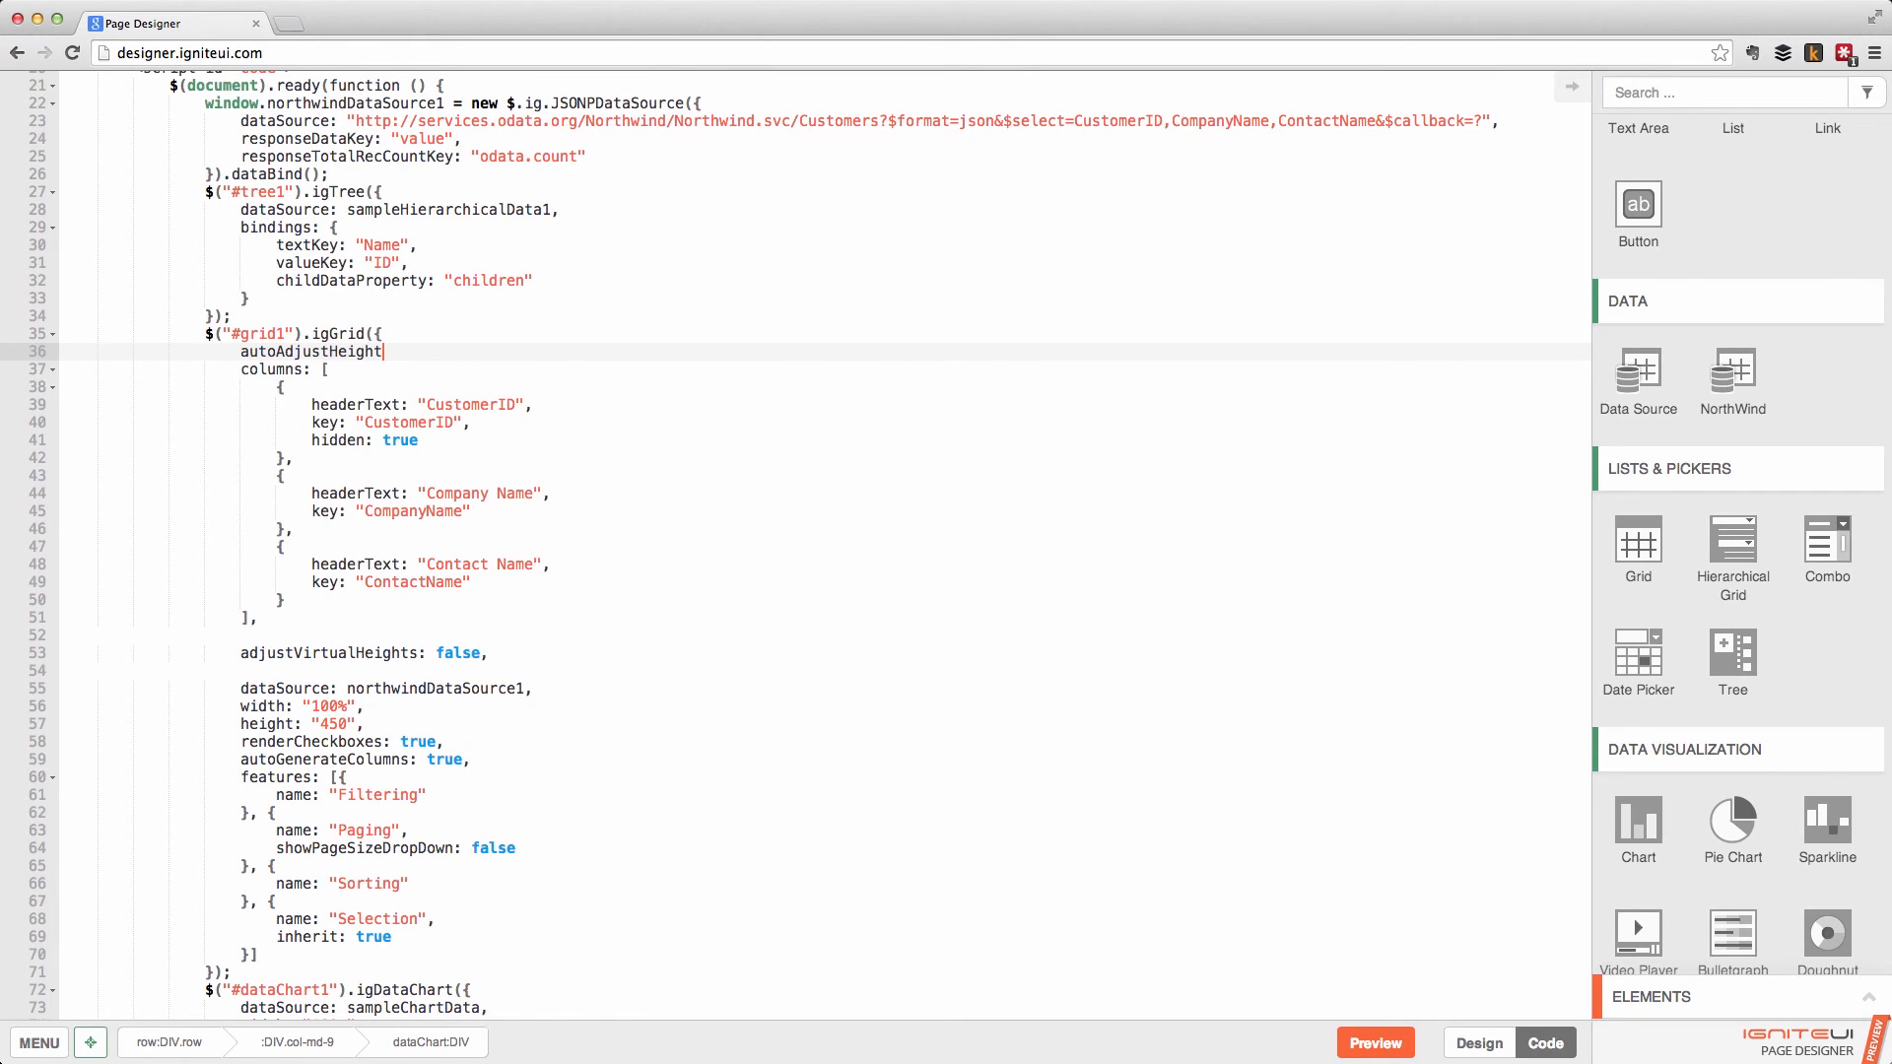
key(super+shift+Left)
key(BackSpace)
key(BackSpace)
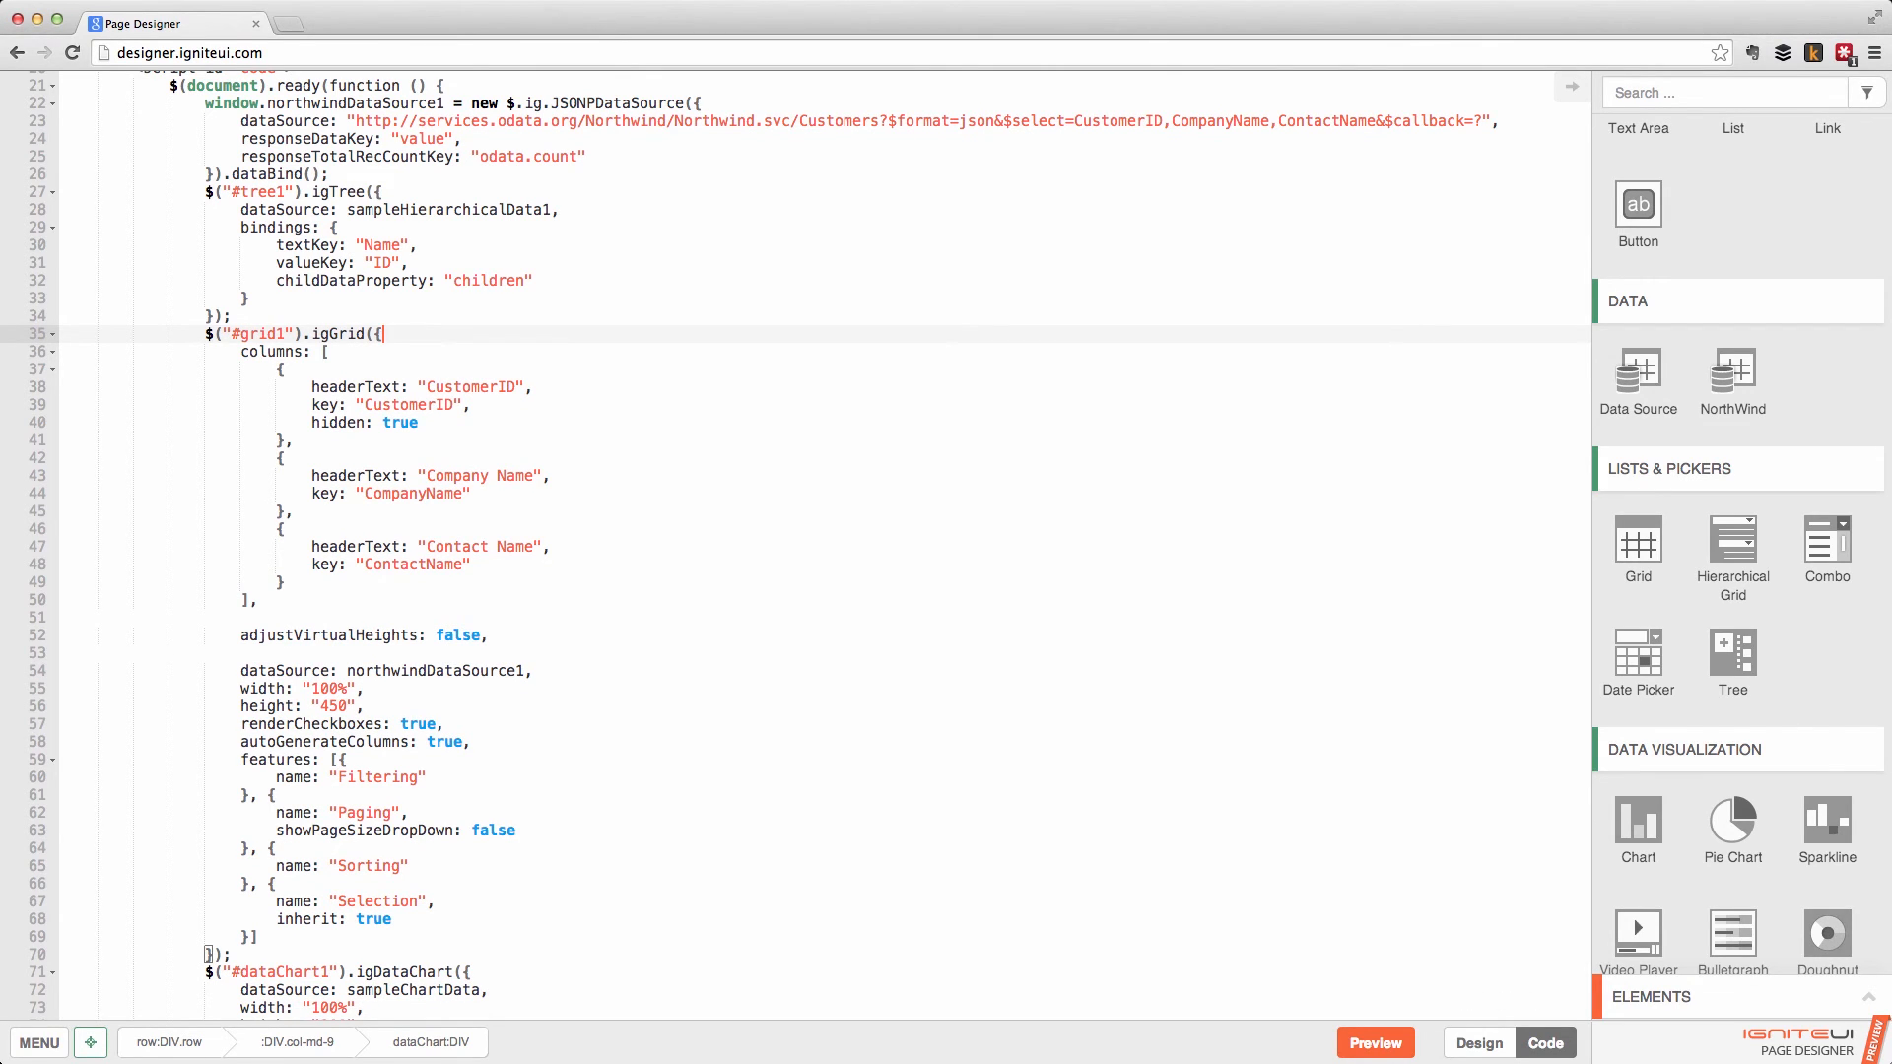
Examine the document ready function, the northwindDataSource1 definition and its use as the grid's data source in the code.
scroll(662, 331, up, 8)
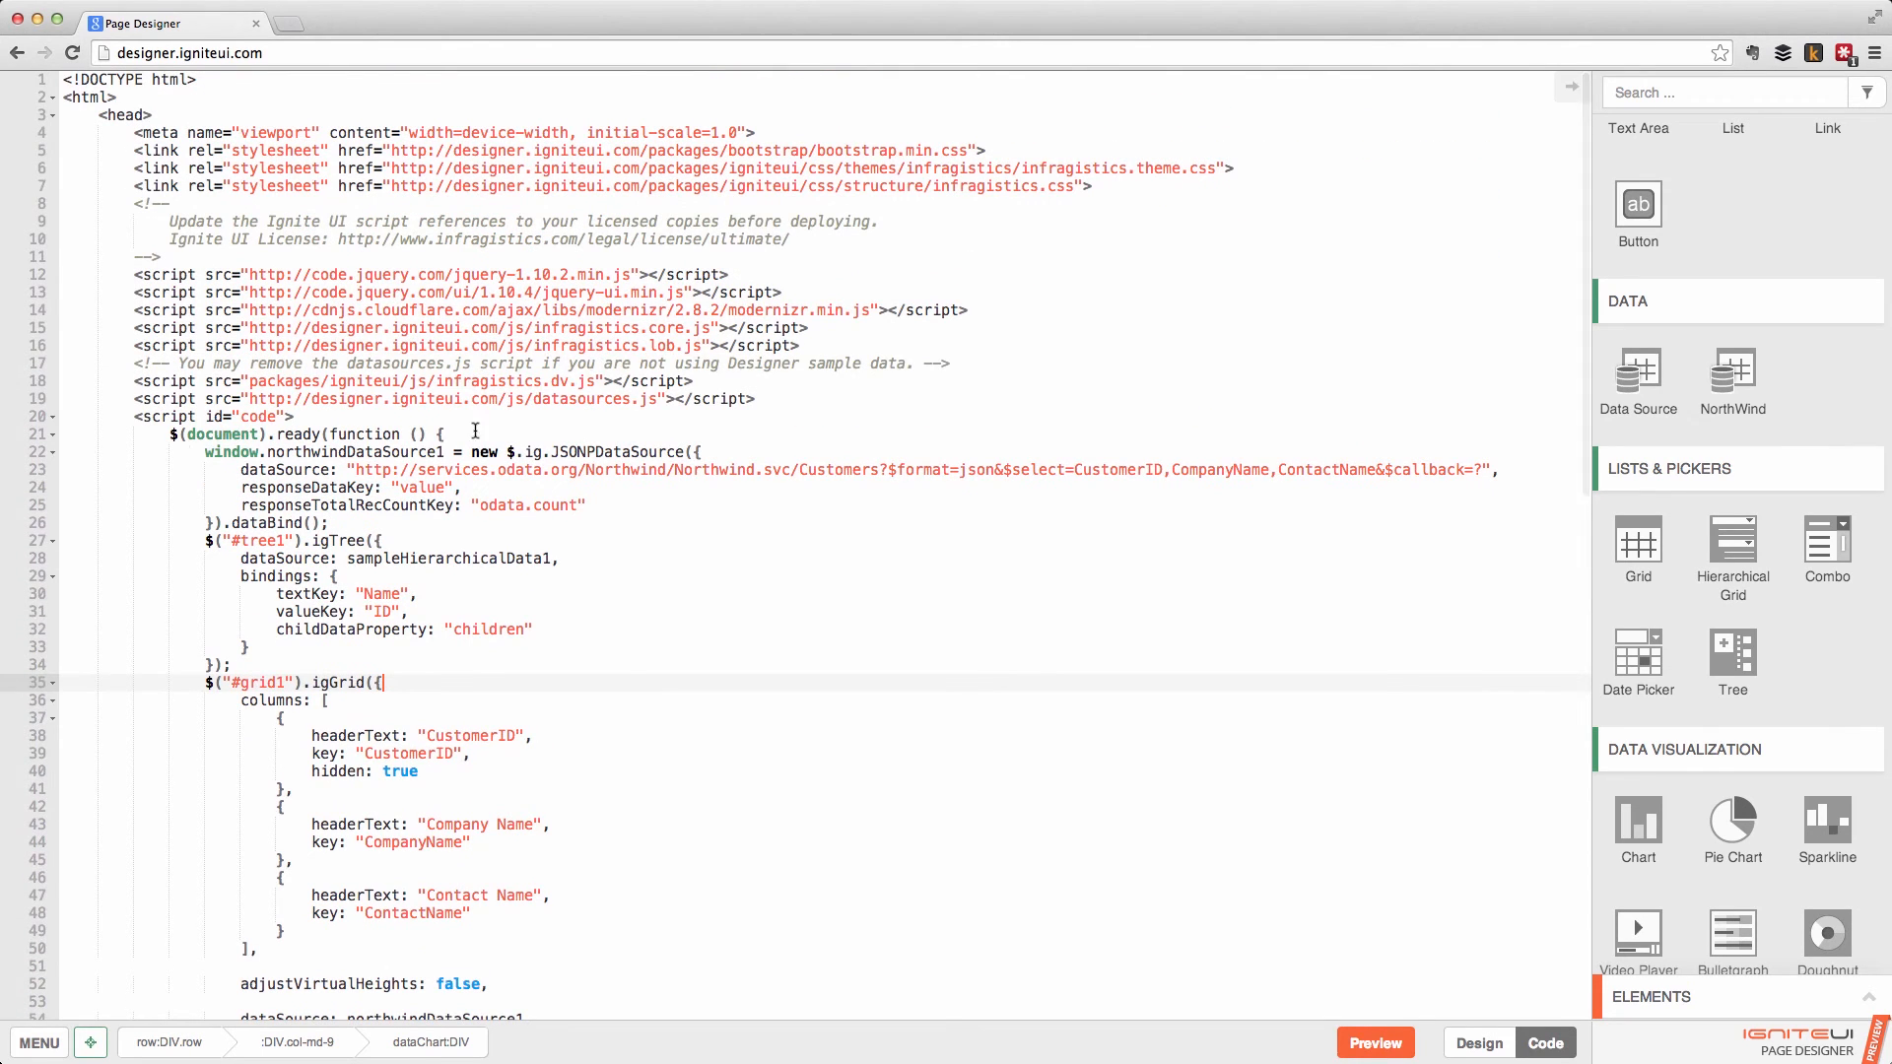
drag(168, 434, 295, 435)
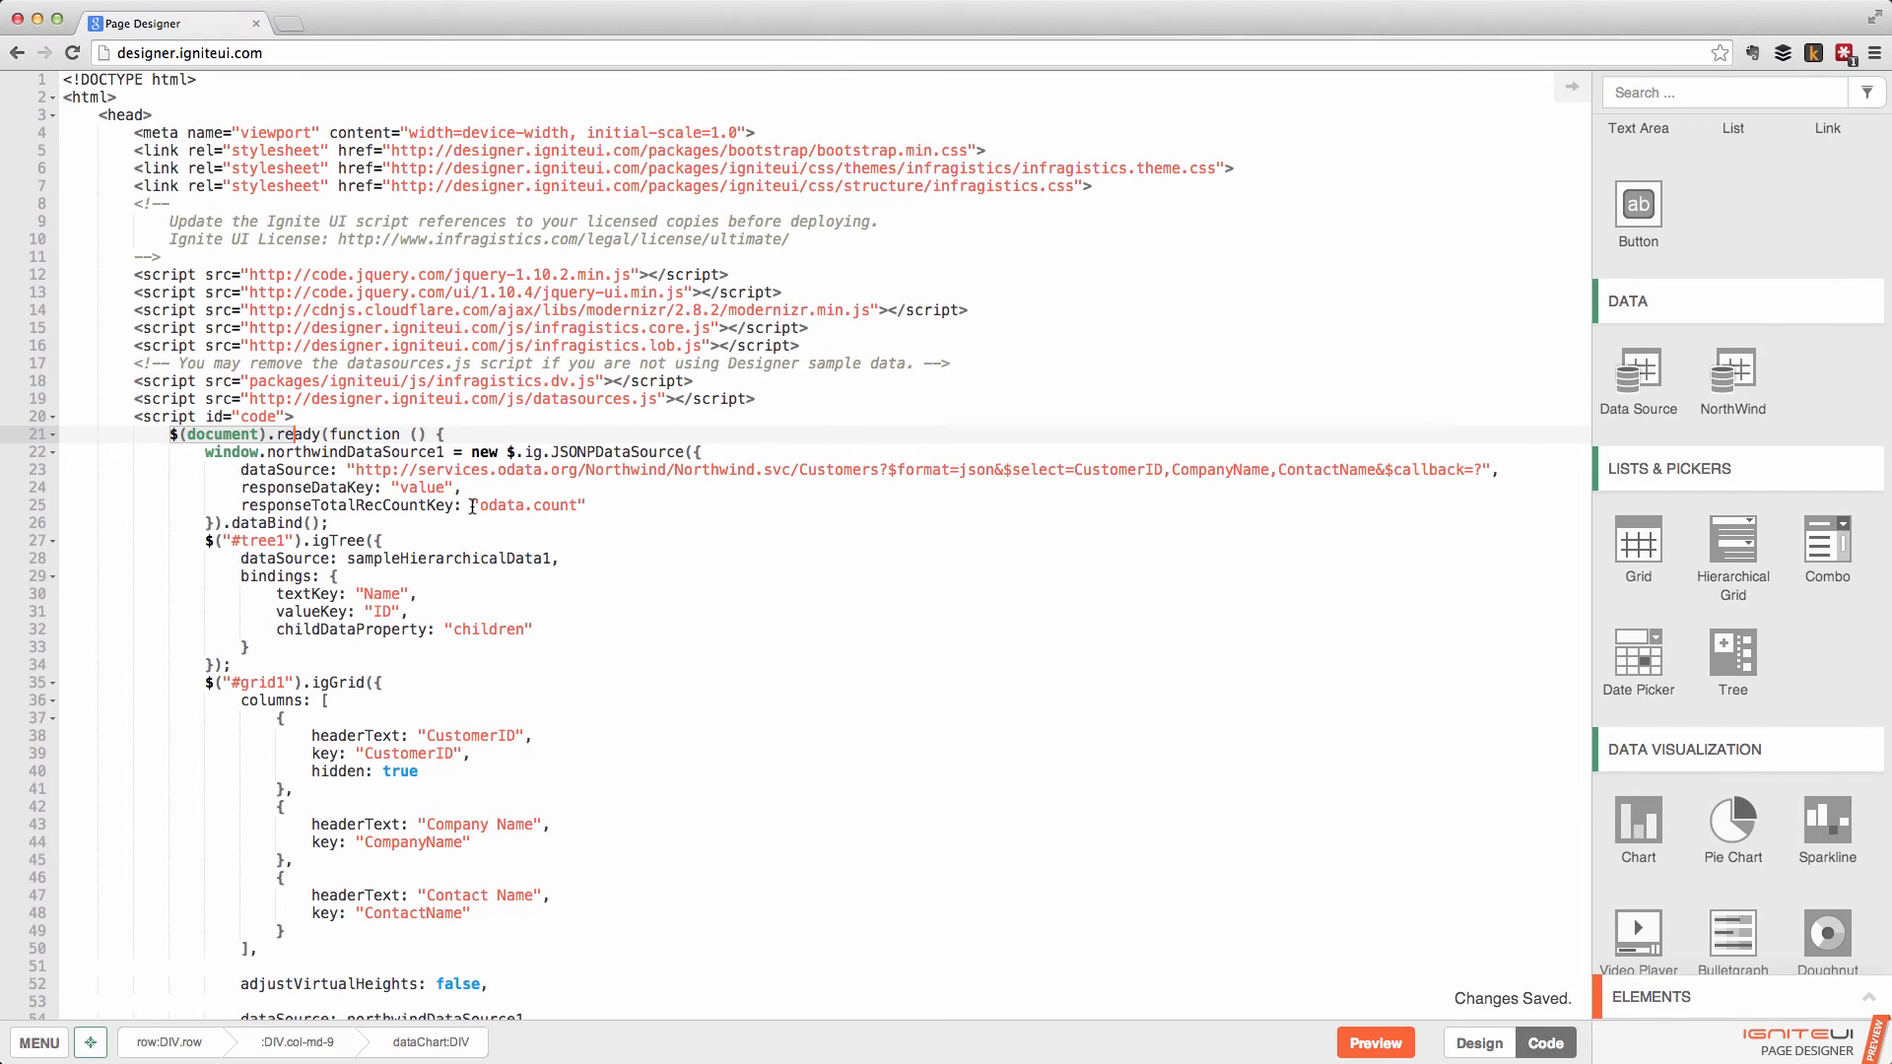
drag(362, 522, 204, 461)
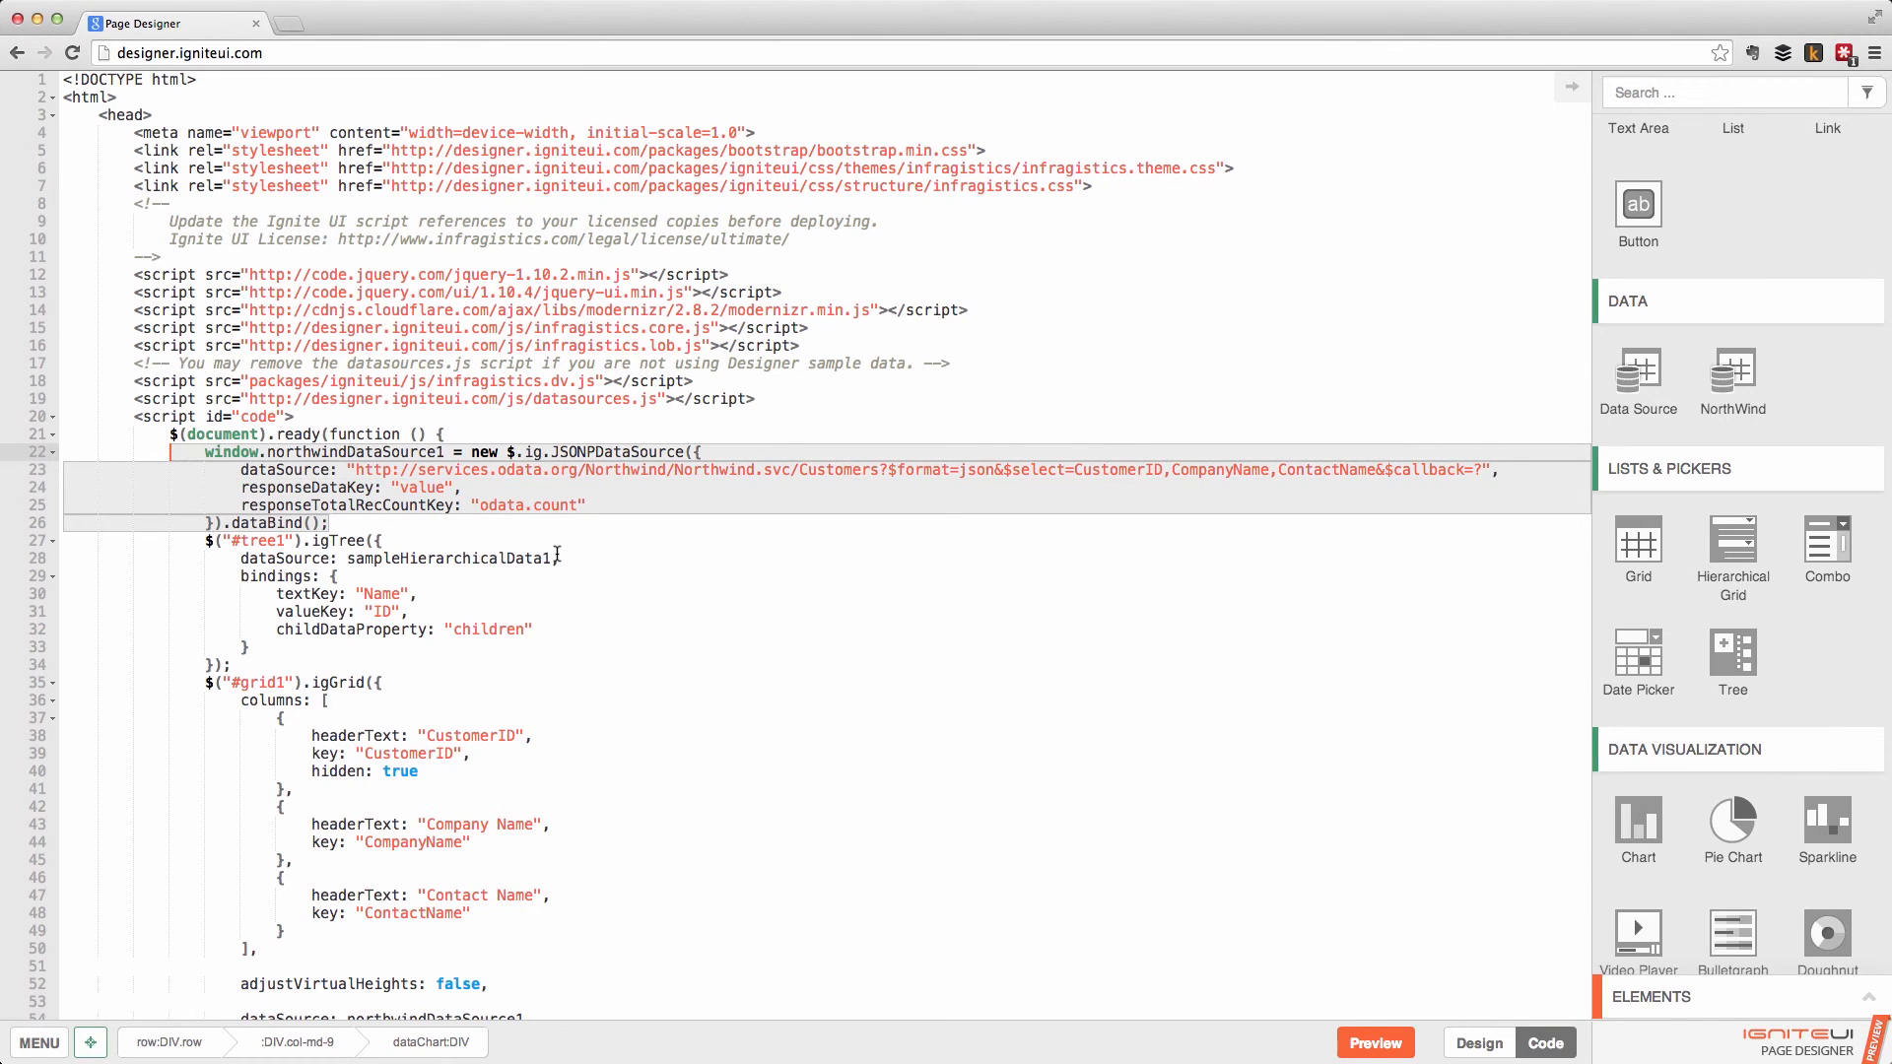
scroll(557, 555, down, 5)
scroll(553, 628, down, 5)
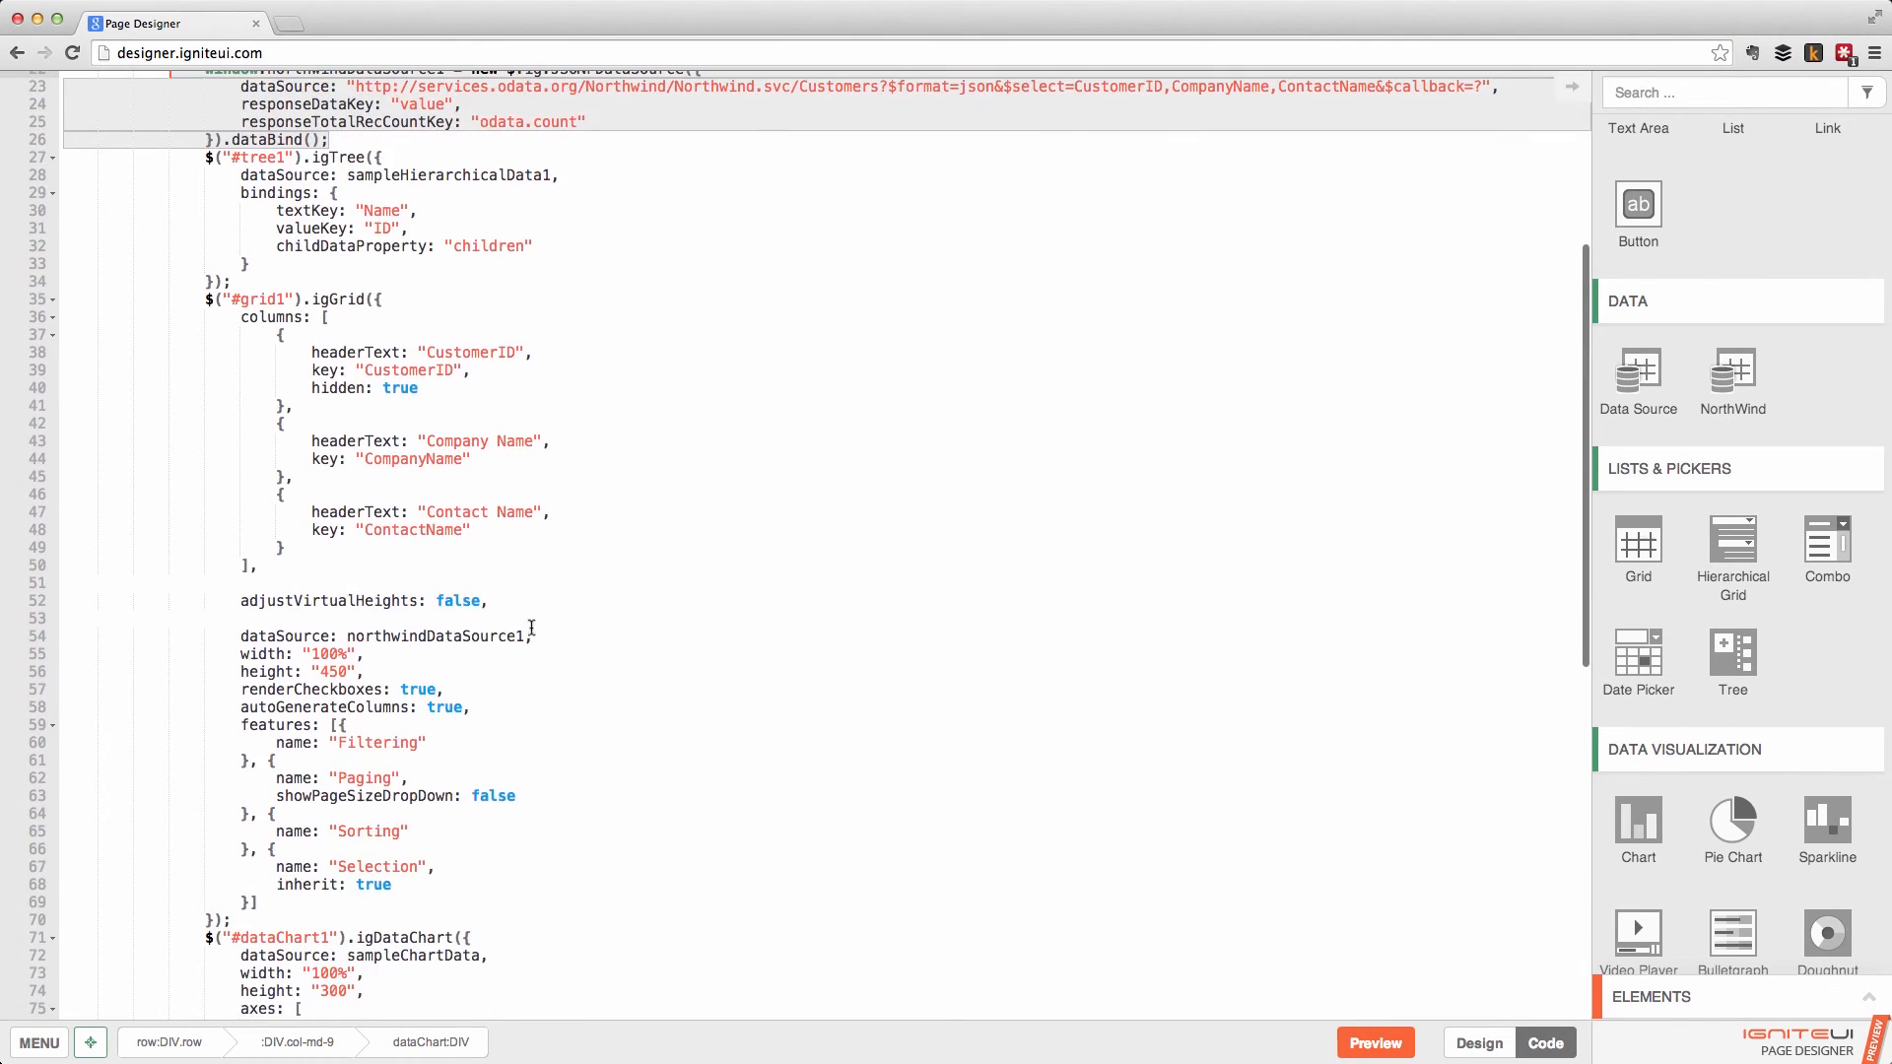
double_click(458, 639)
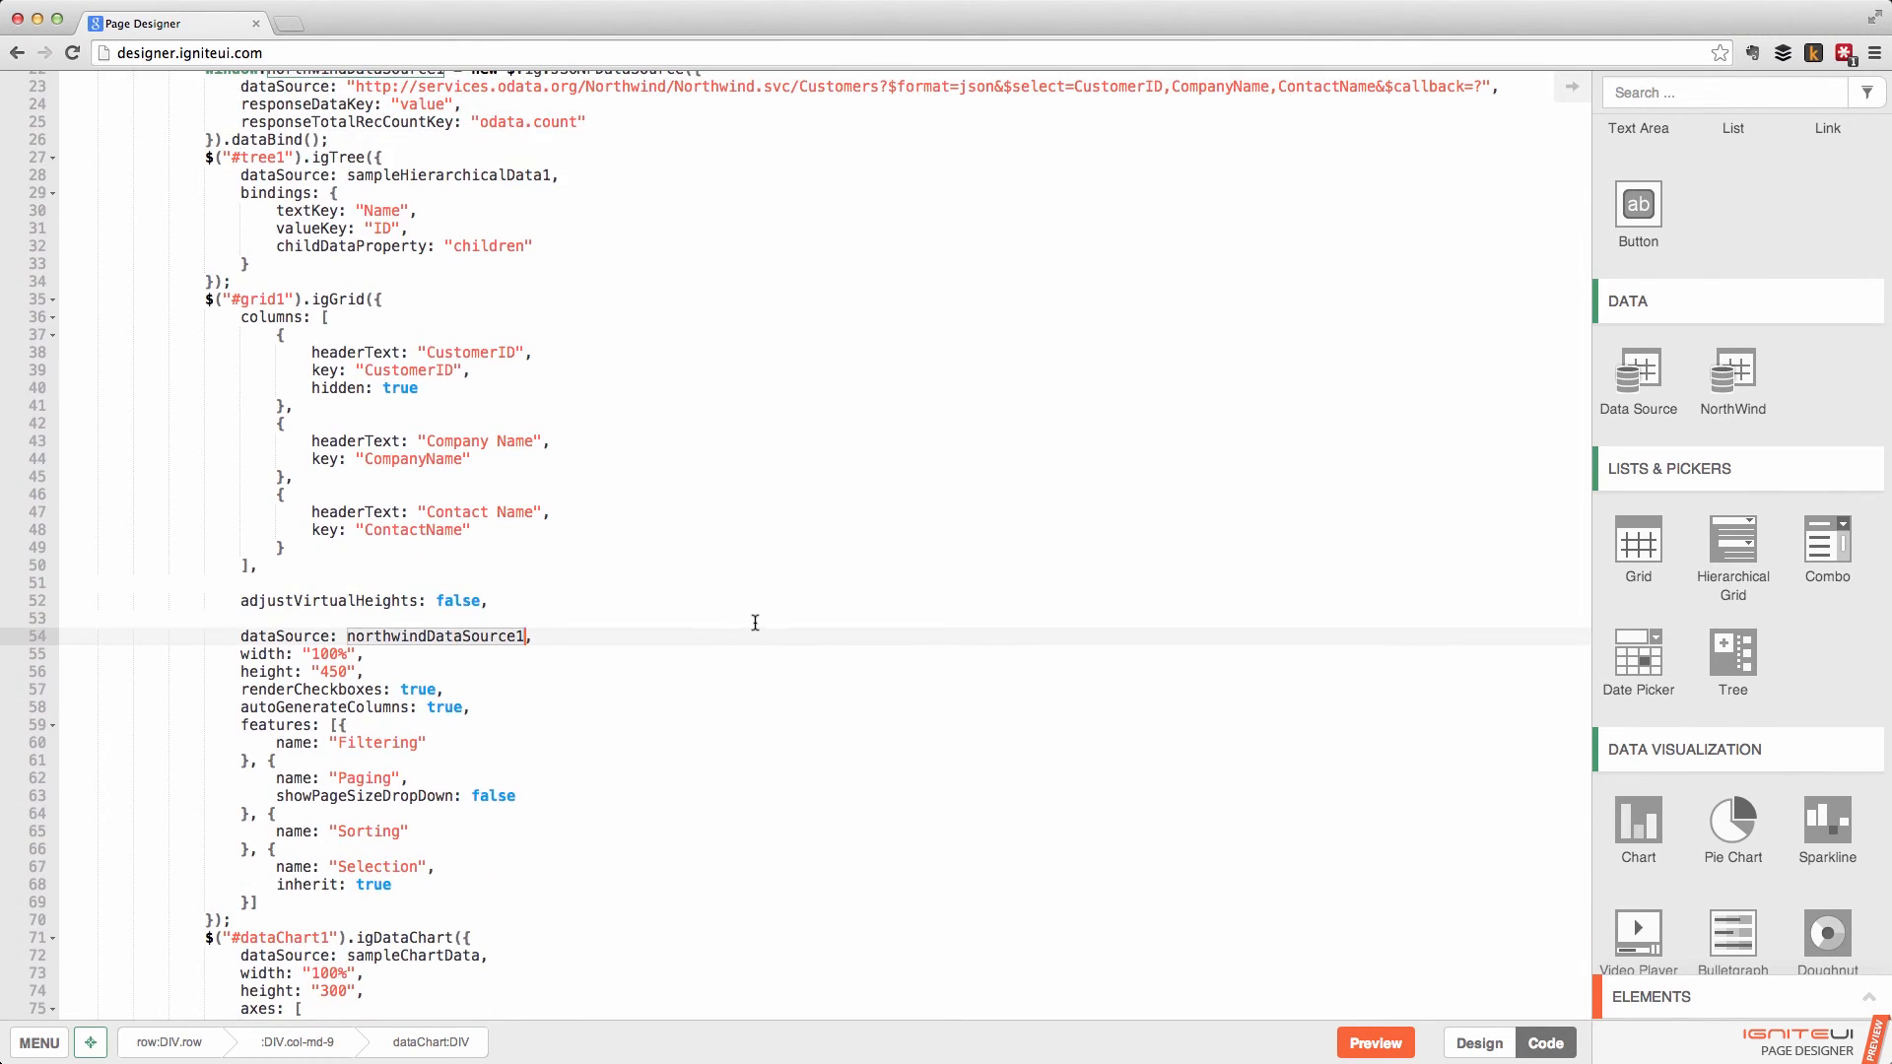
scroll(755, 621, up, 10)
scroll(835, 589, down, 7)
scroll(836, 590, down, 8)
scroll(835, 590, up, 8)
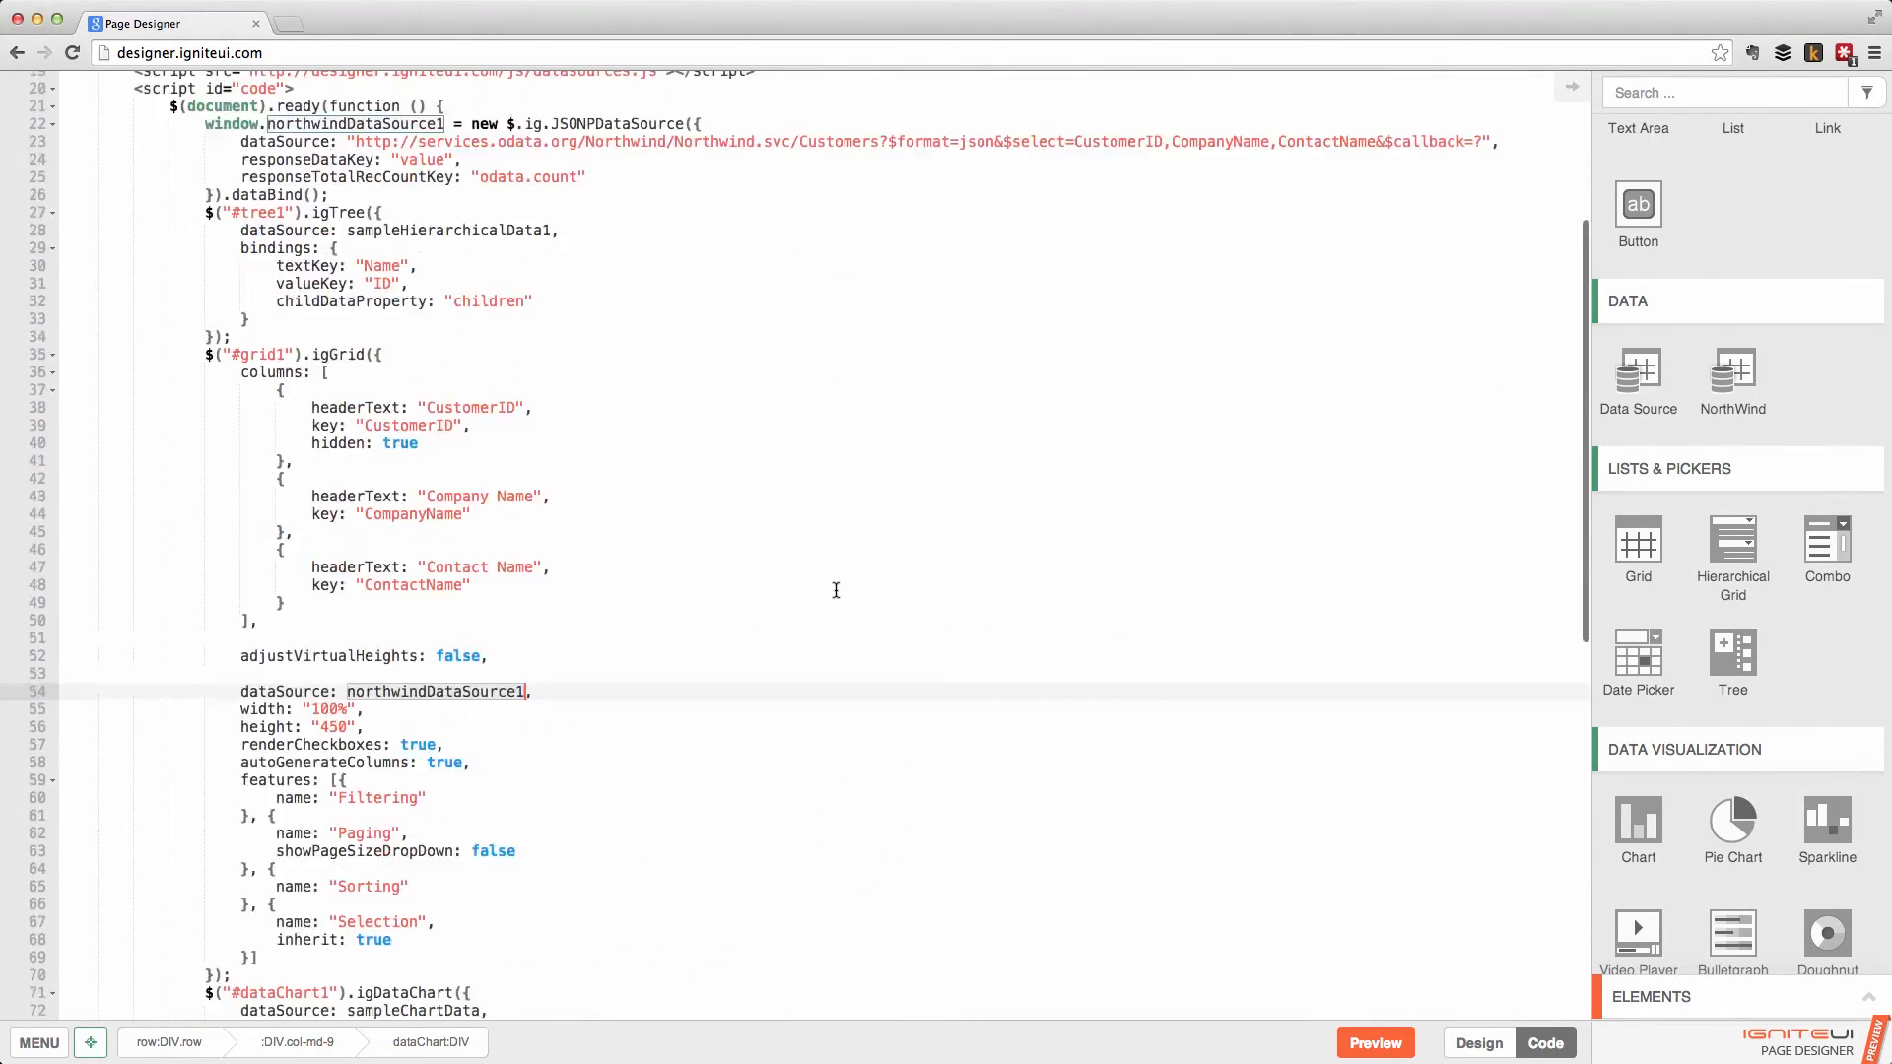
scroll(836, 590, up, 5)
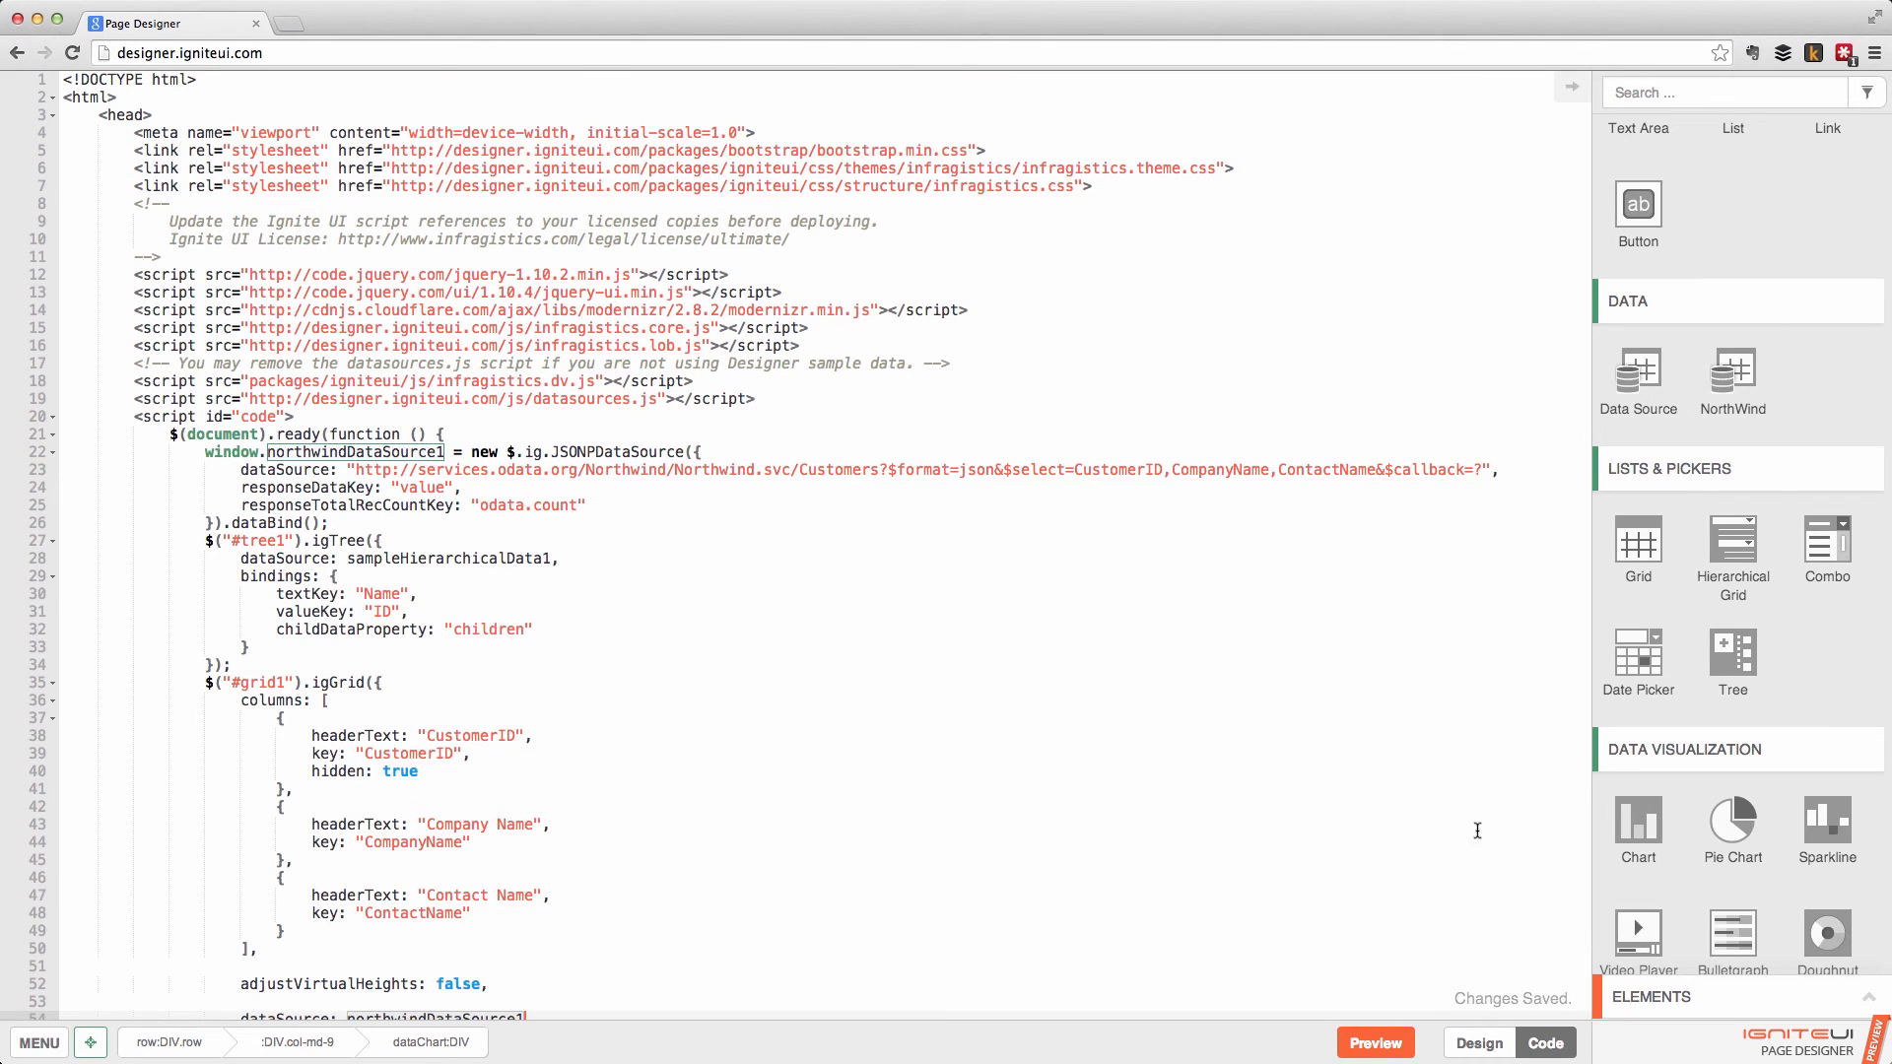
Return to the design view and look through the toolbox's component categories, ending at the Layout section.
click(1484, 1045)
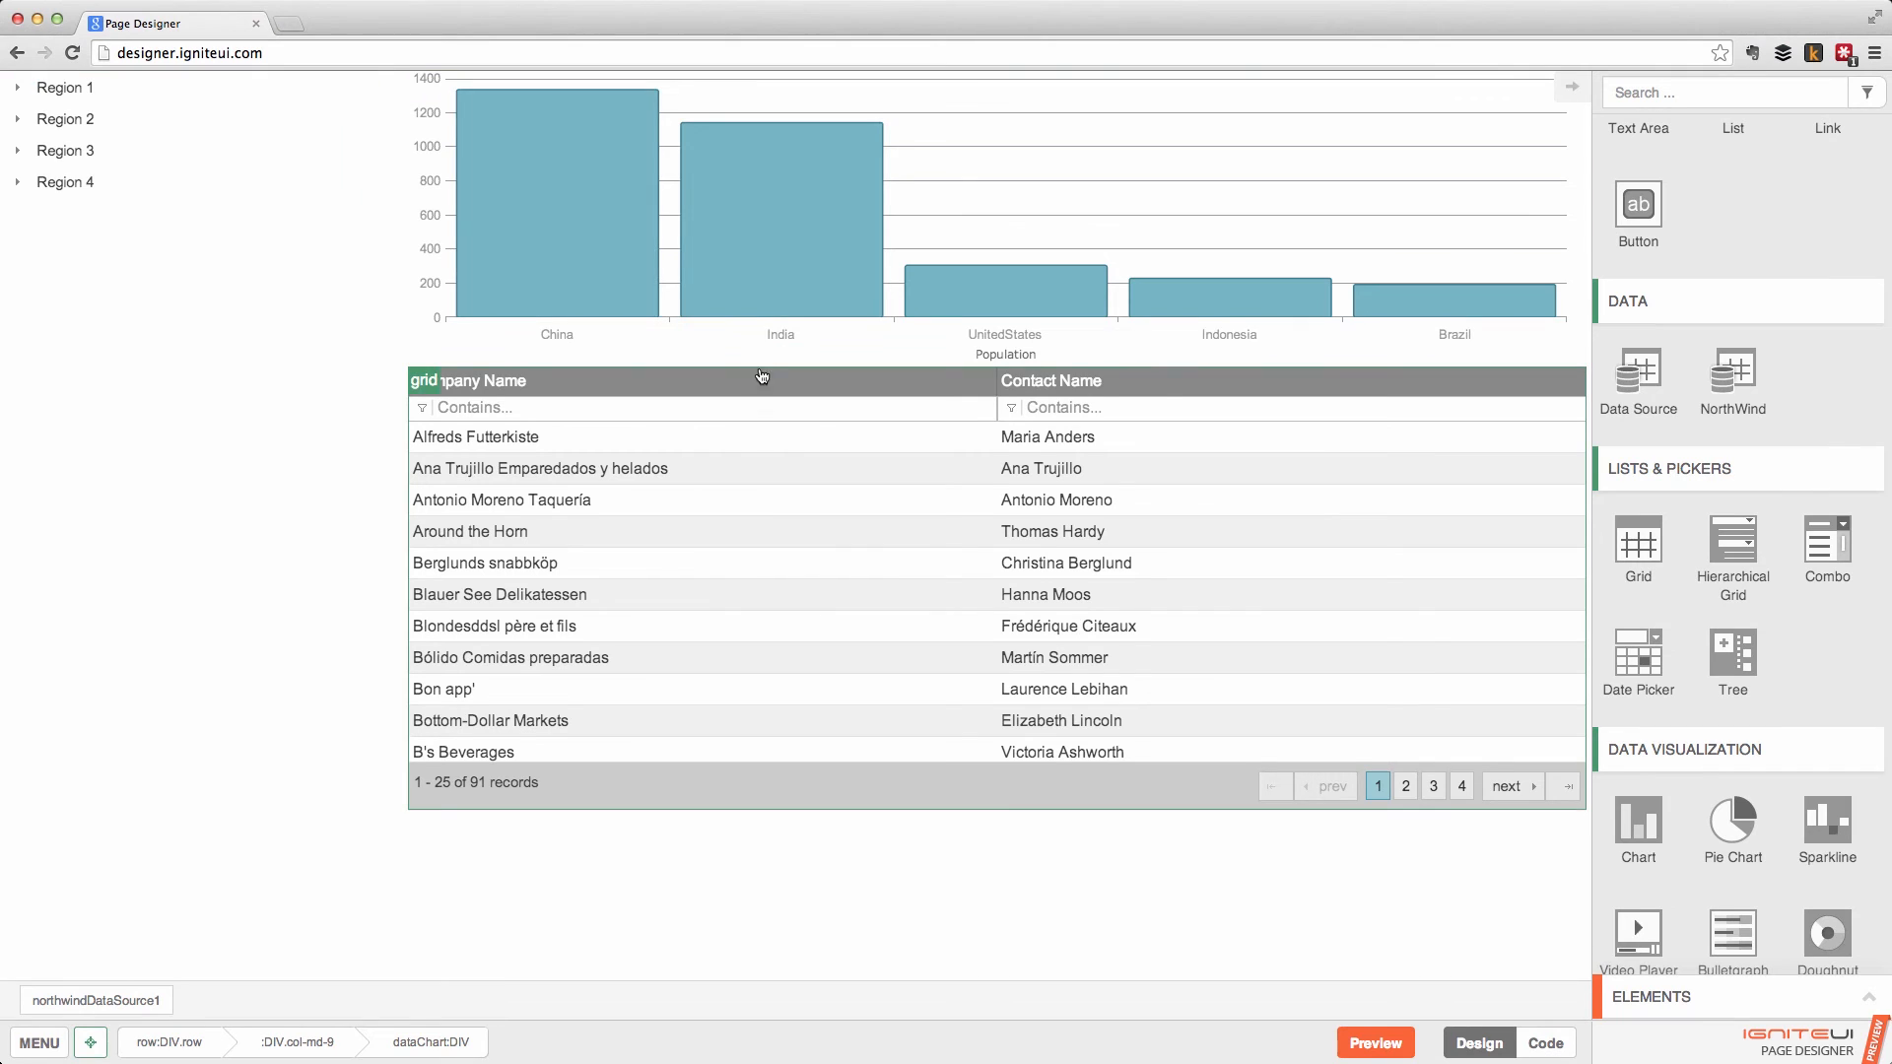
scroll(1795, 760, down, 5)
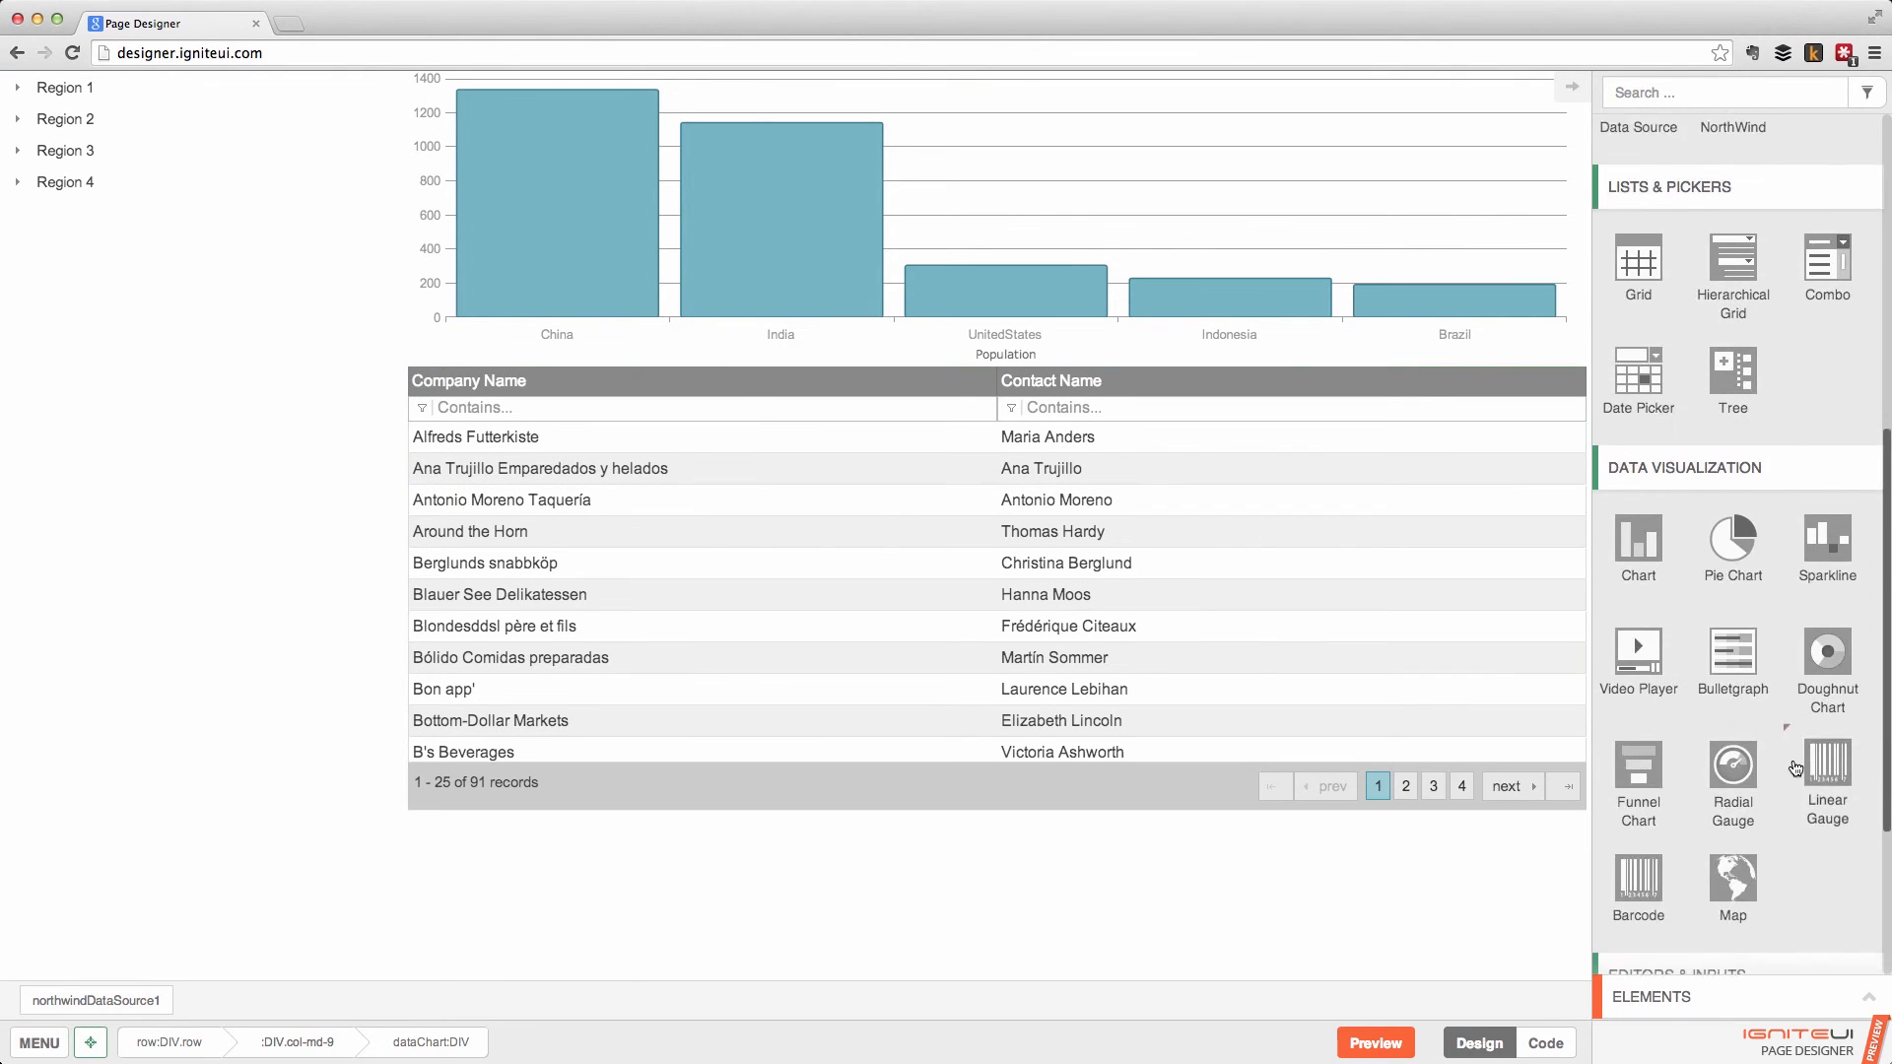
scroll(1796, 759, up, 3)
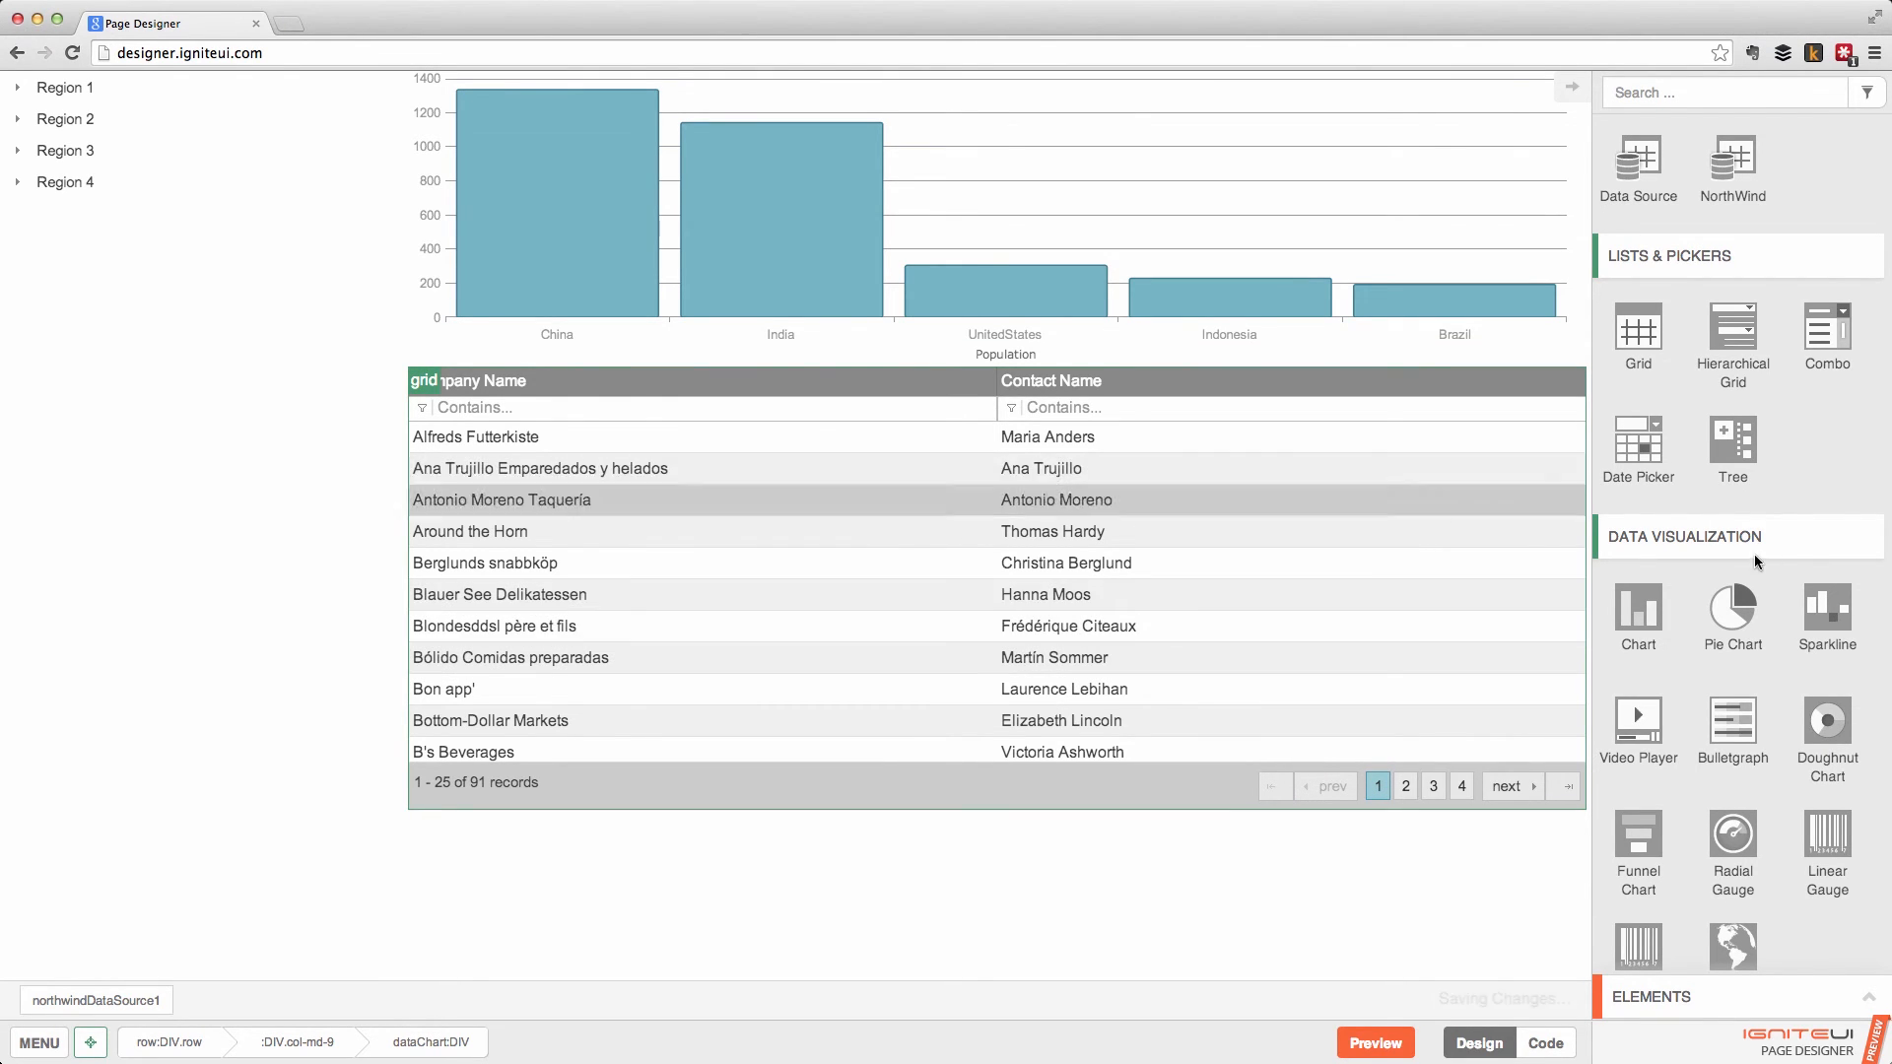
scroll(1757, 554, up, 10)
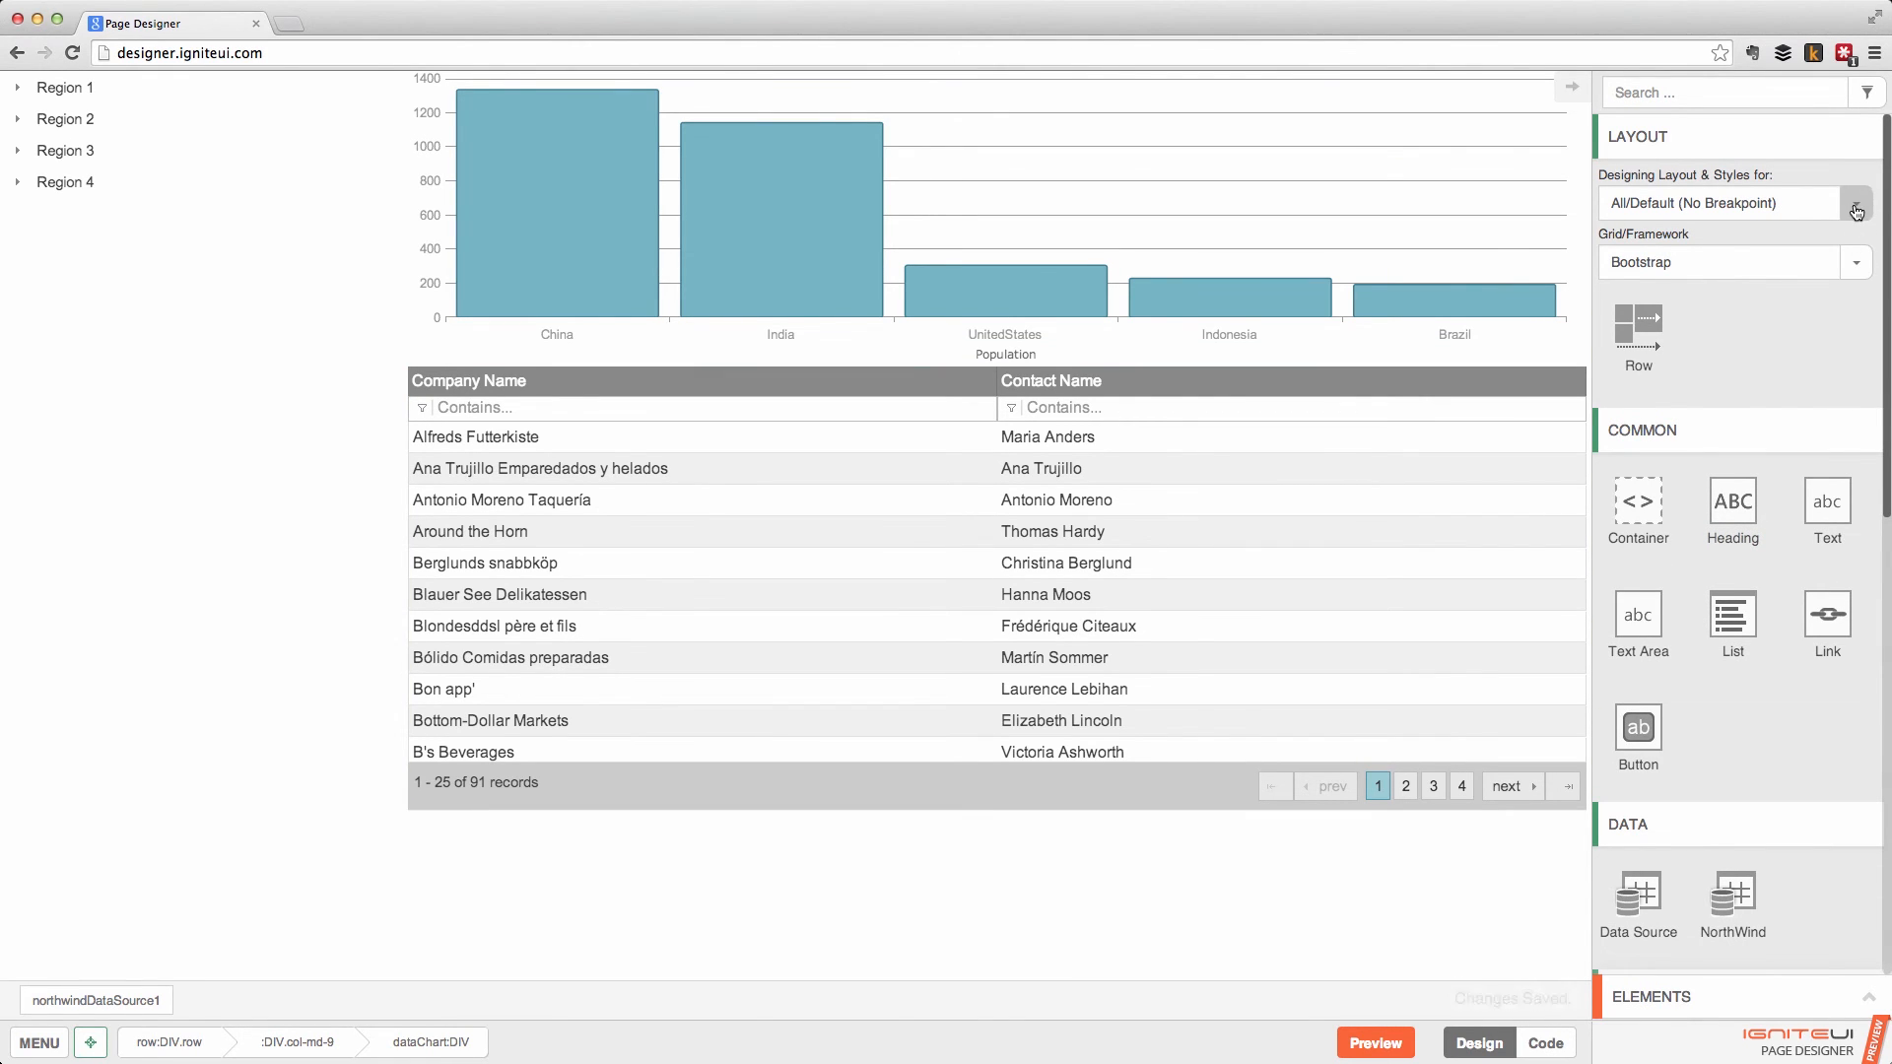
Look at the layout breakpoint list and check the page's responsiveness by narrowing the browser window and restoring its width.
click(1857, 207)
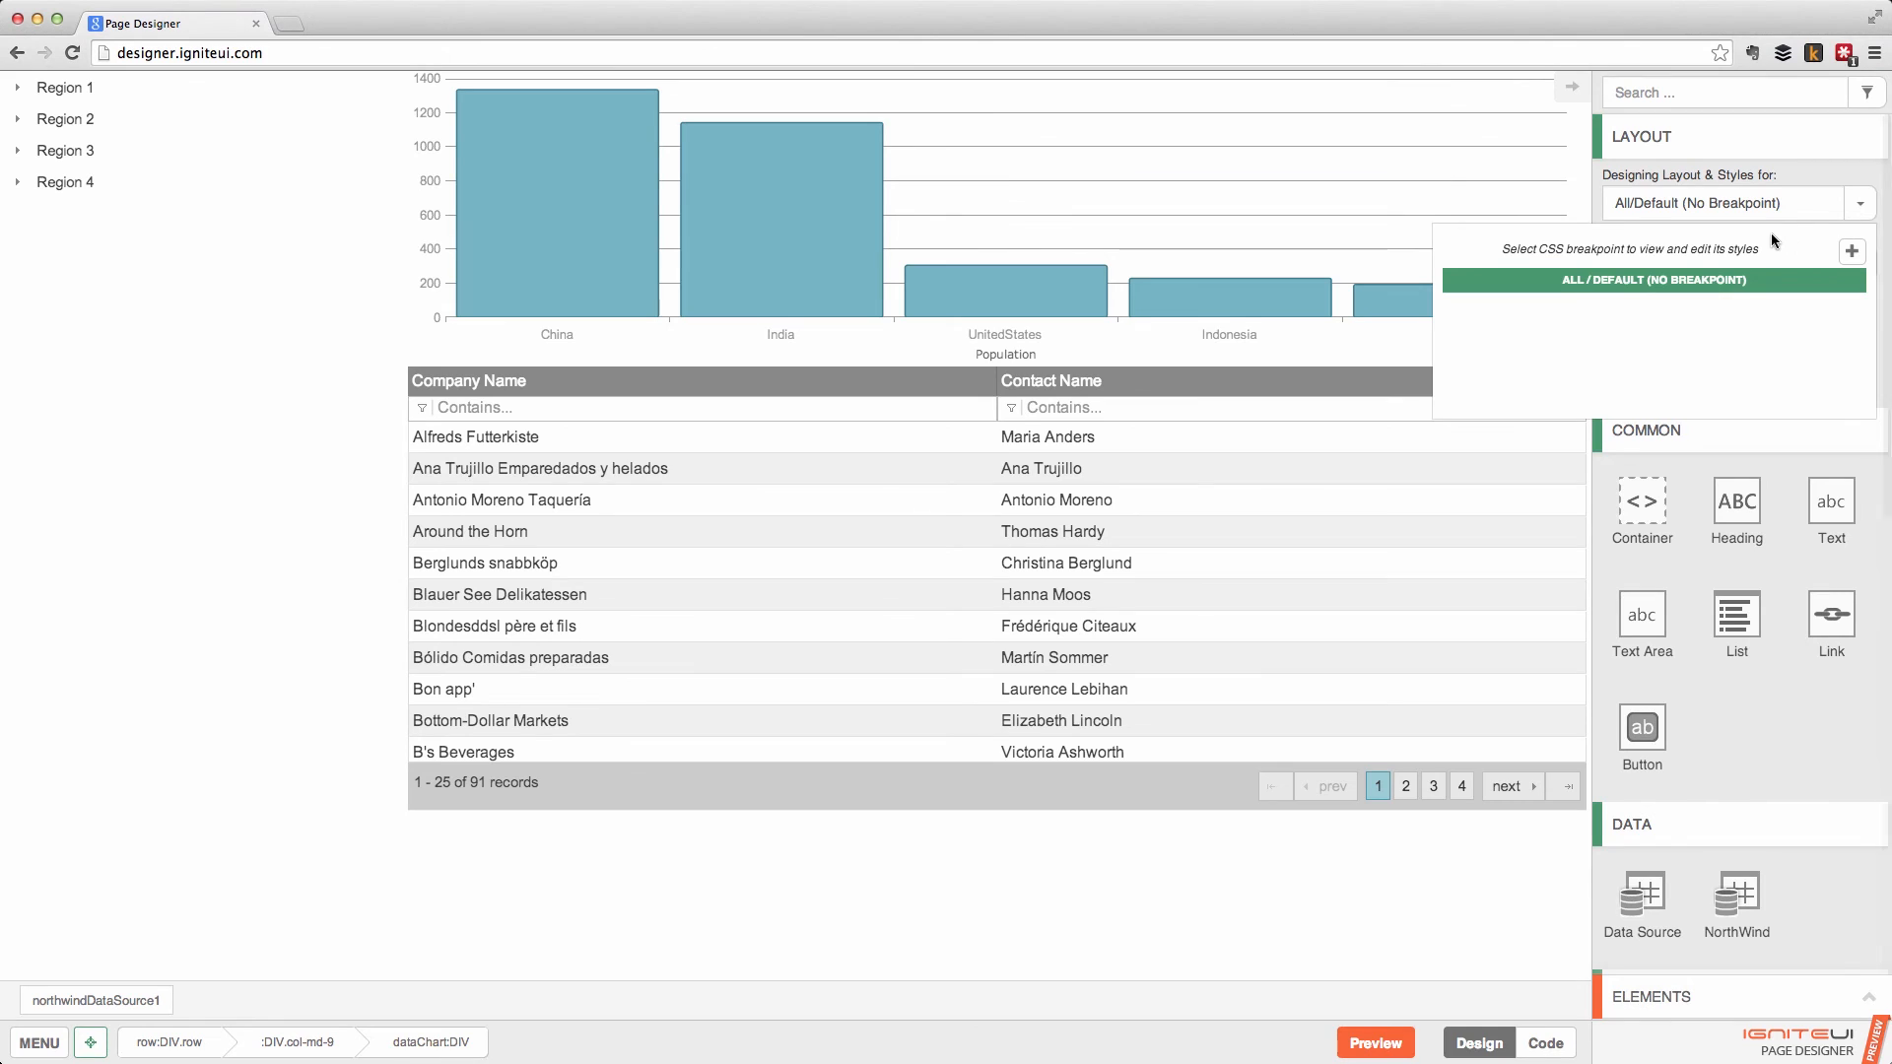
click(1786, 448)
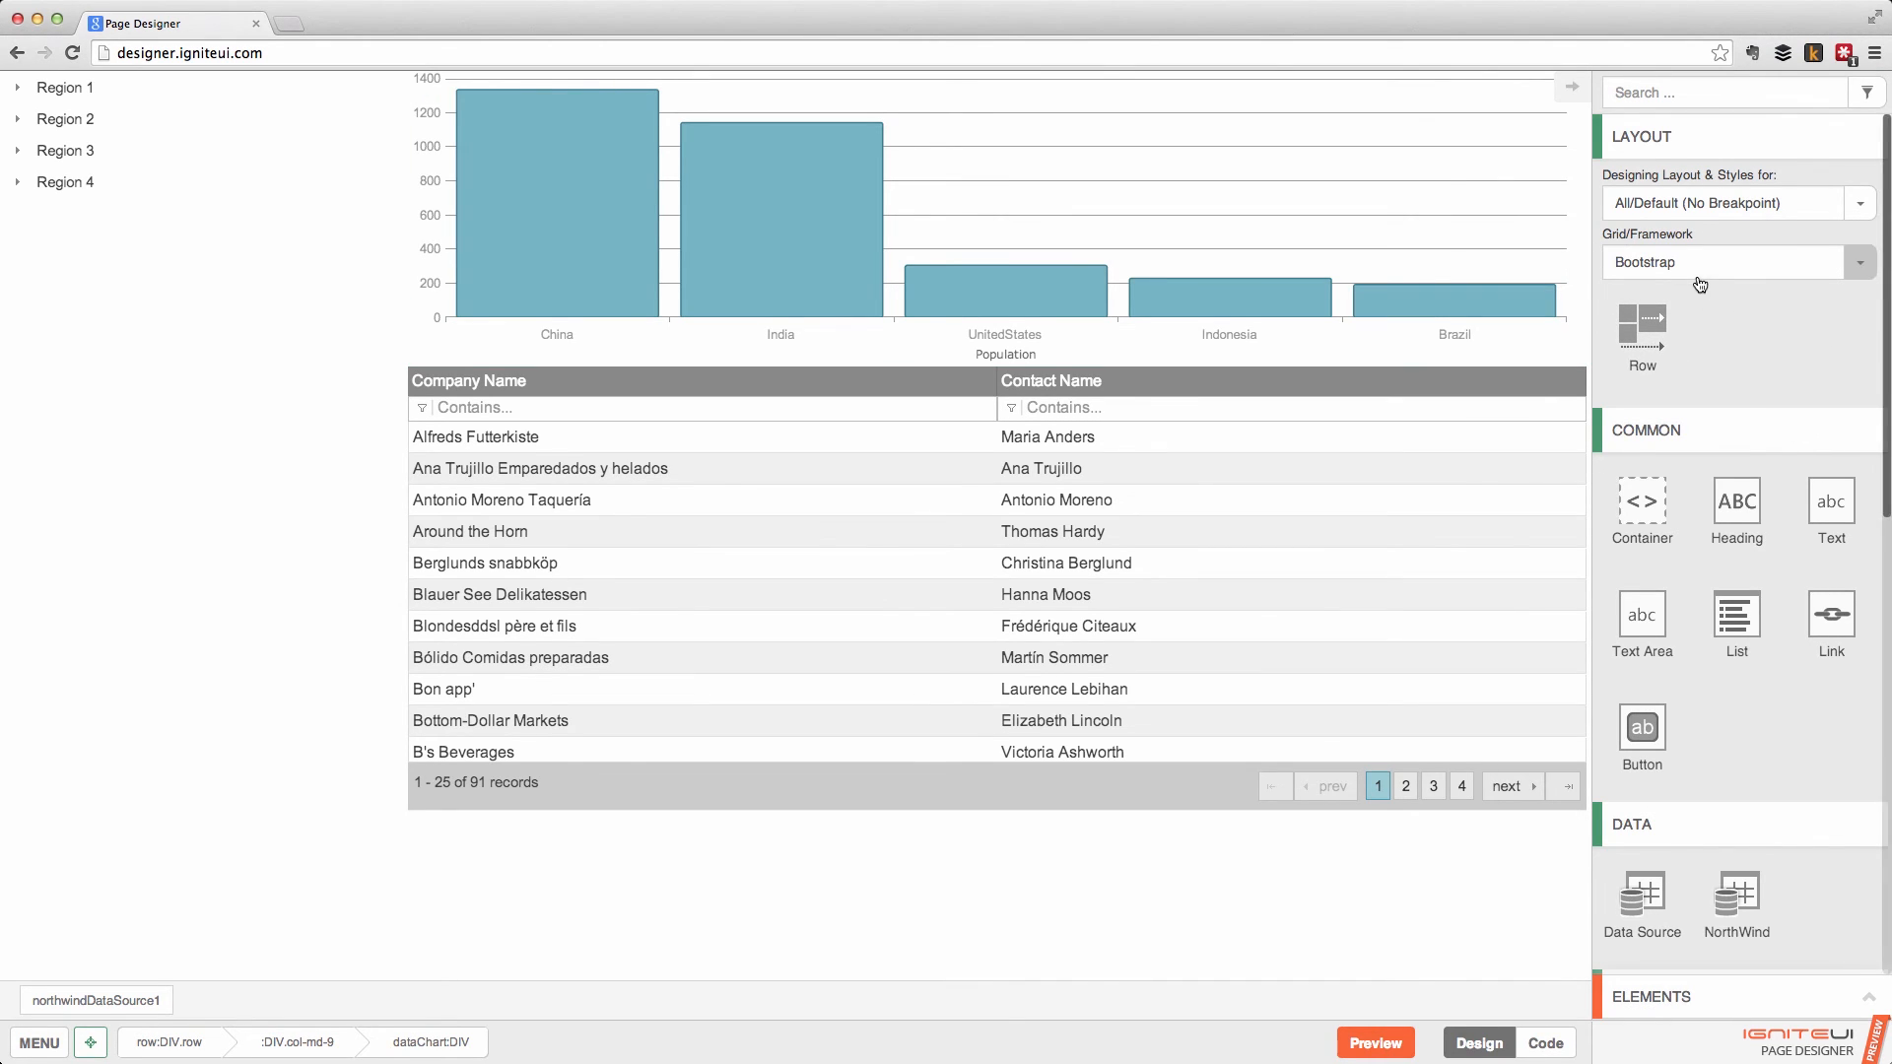
drag(1886, 347, 1257, 338)
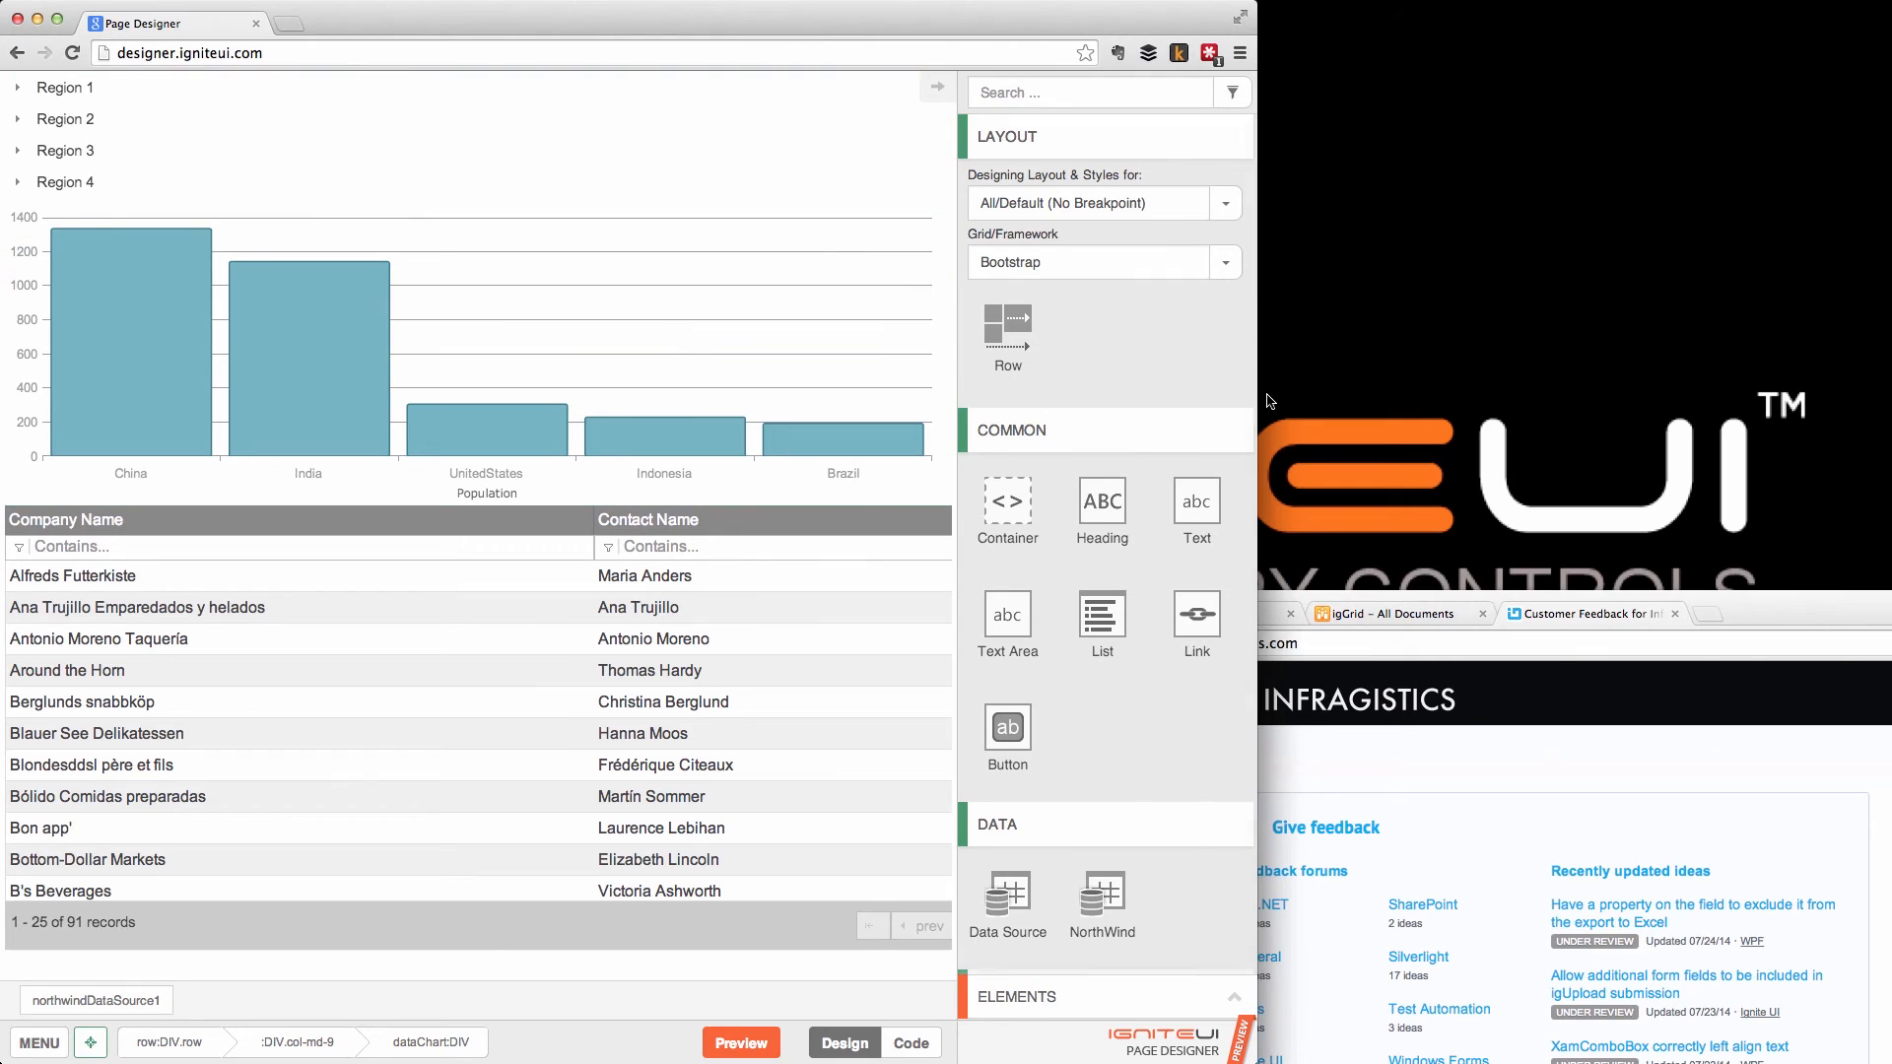
drag(1256, 384, 1888, 367)
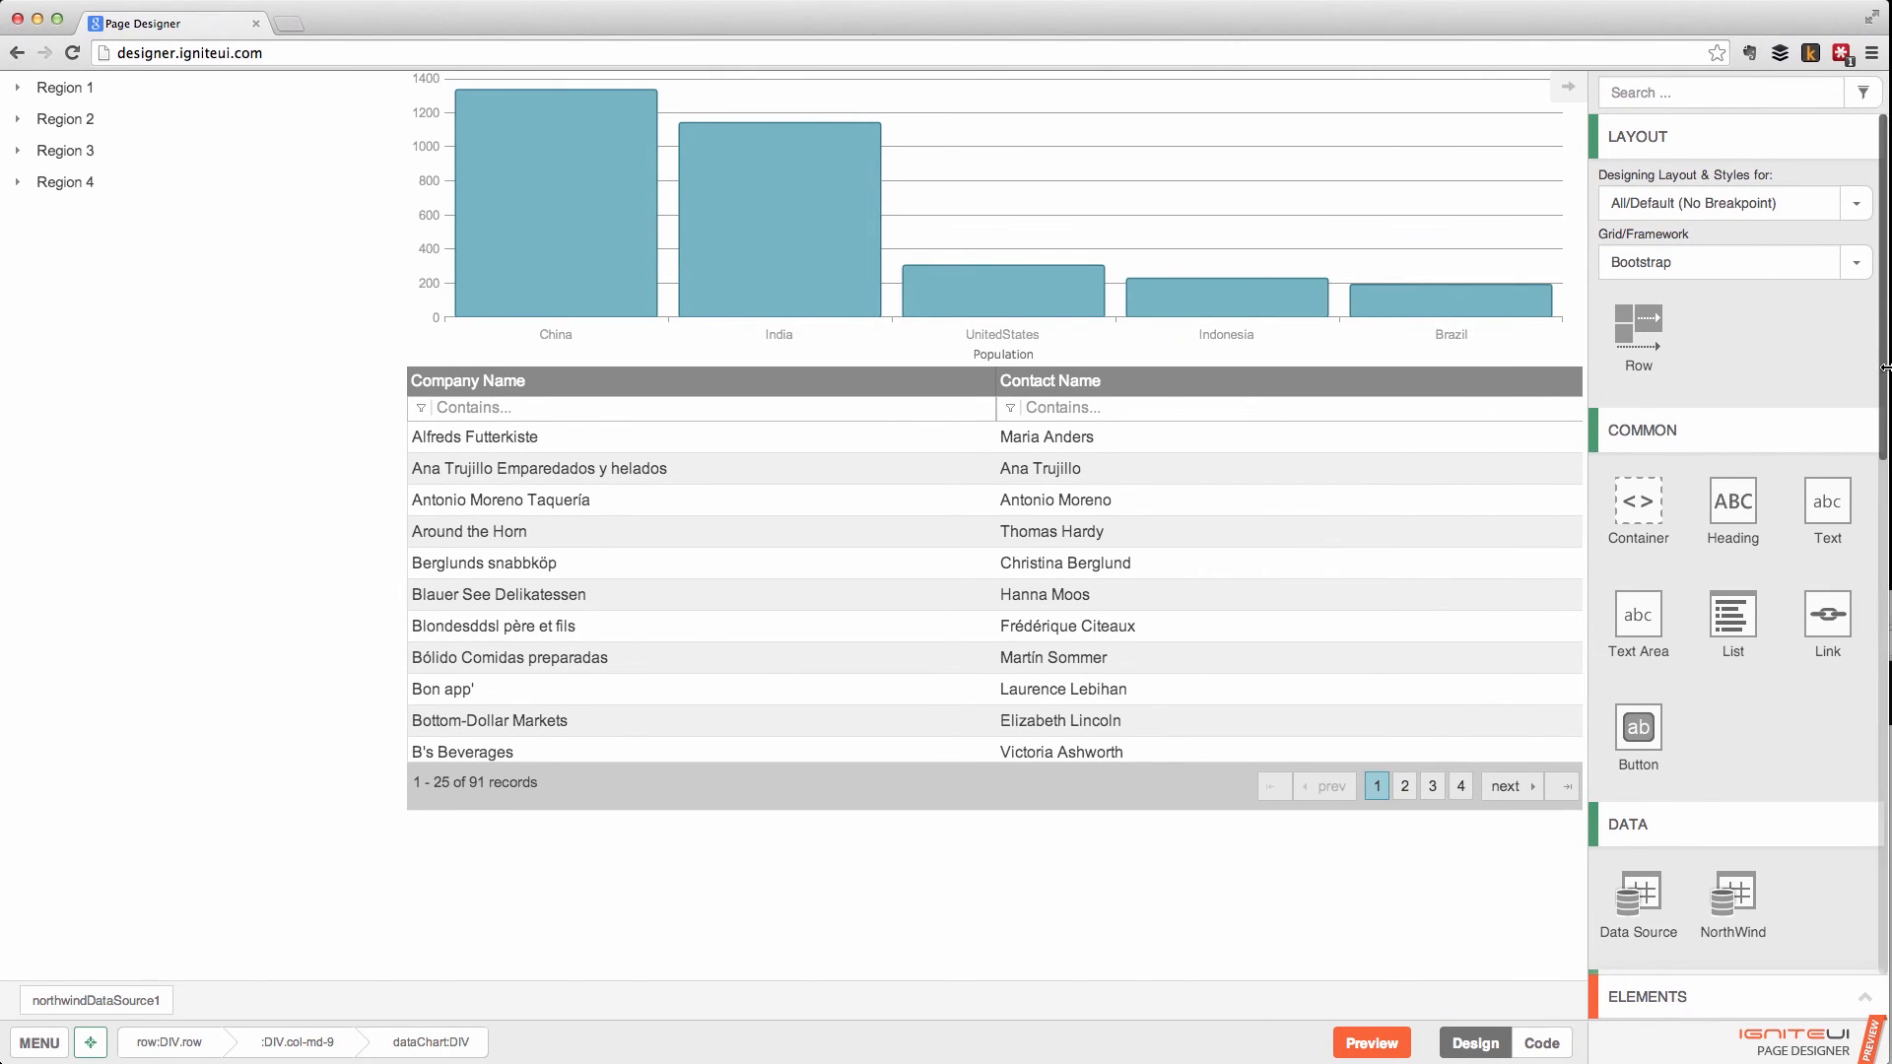
Add a Tablet CSS breakpoint to the page layout.
click(1858, 203)
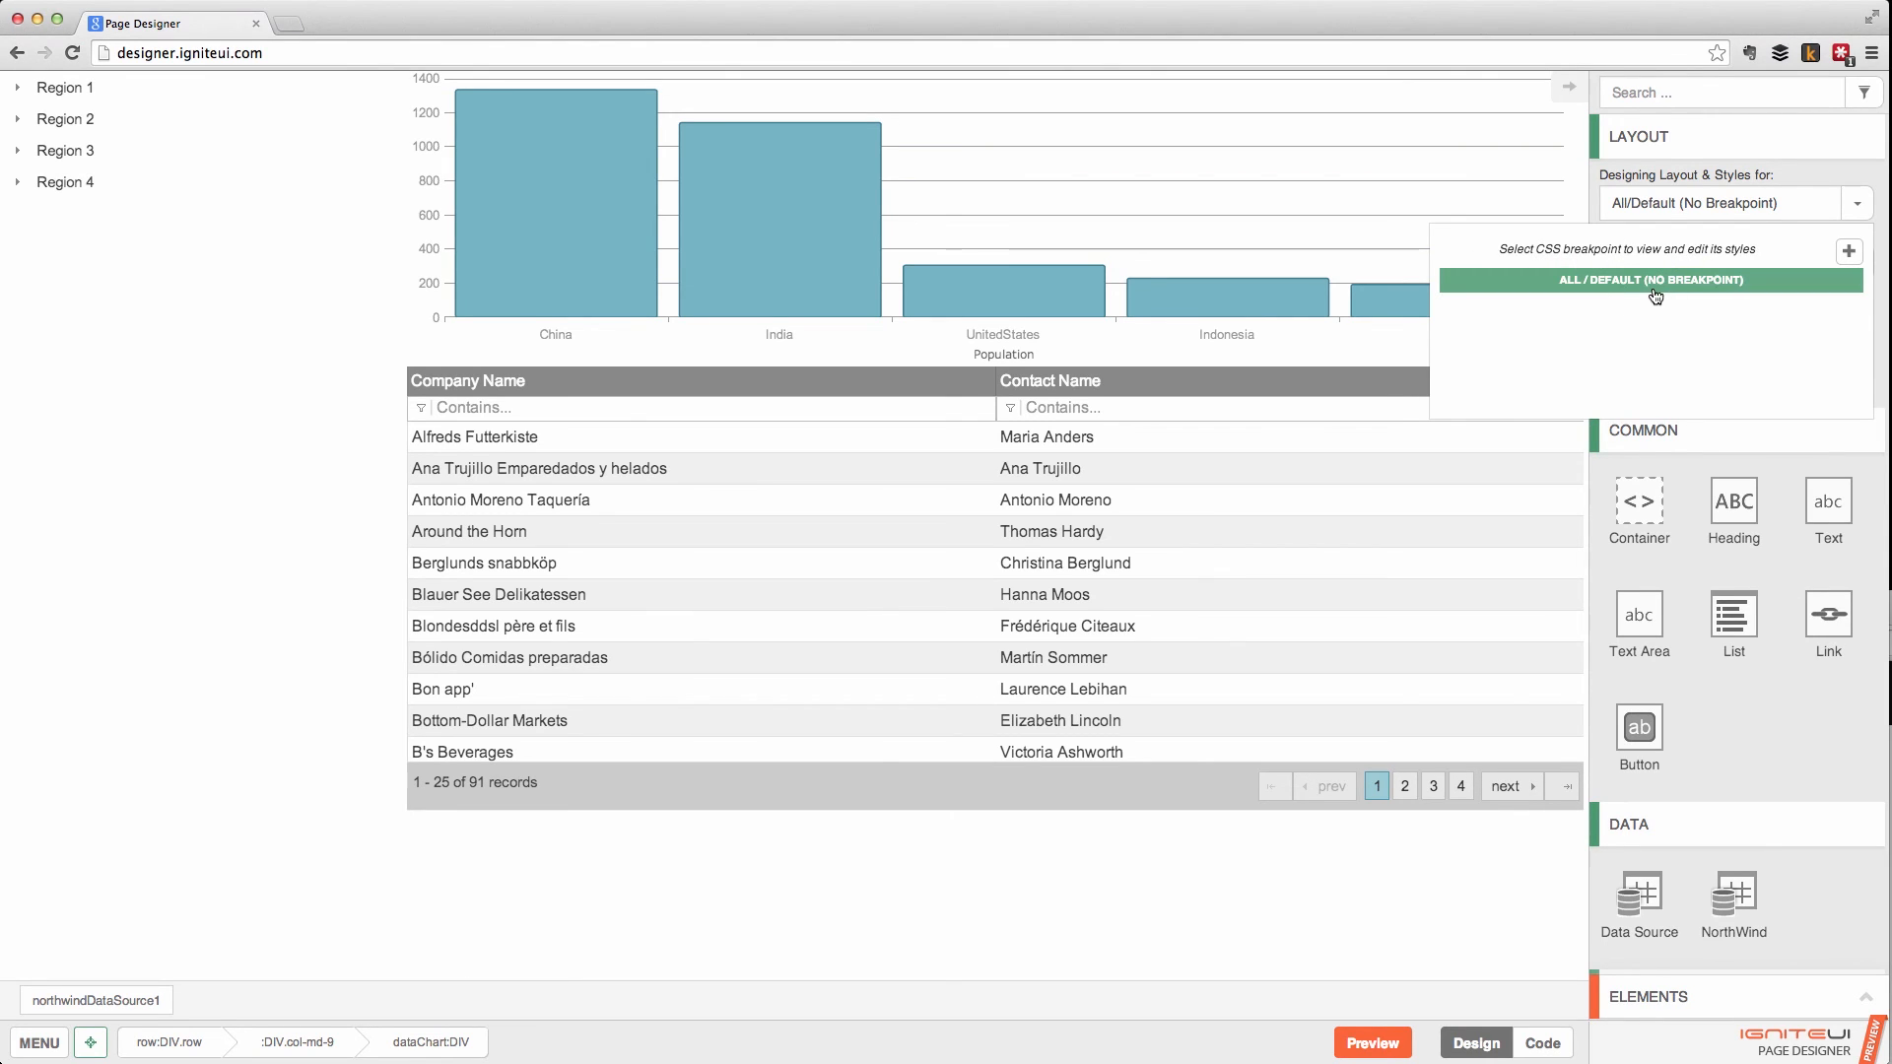
click(1854, 253)
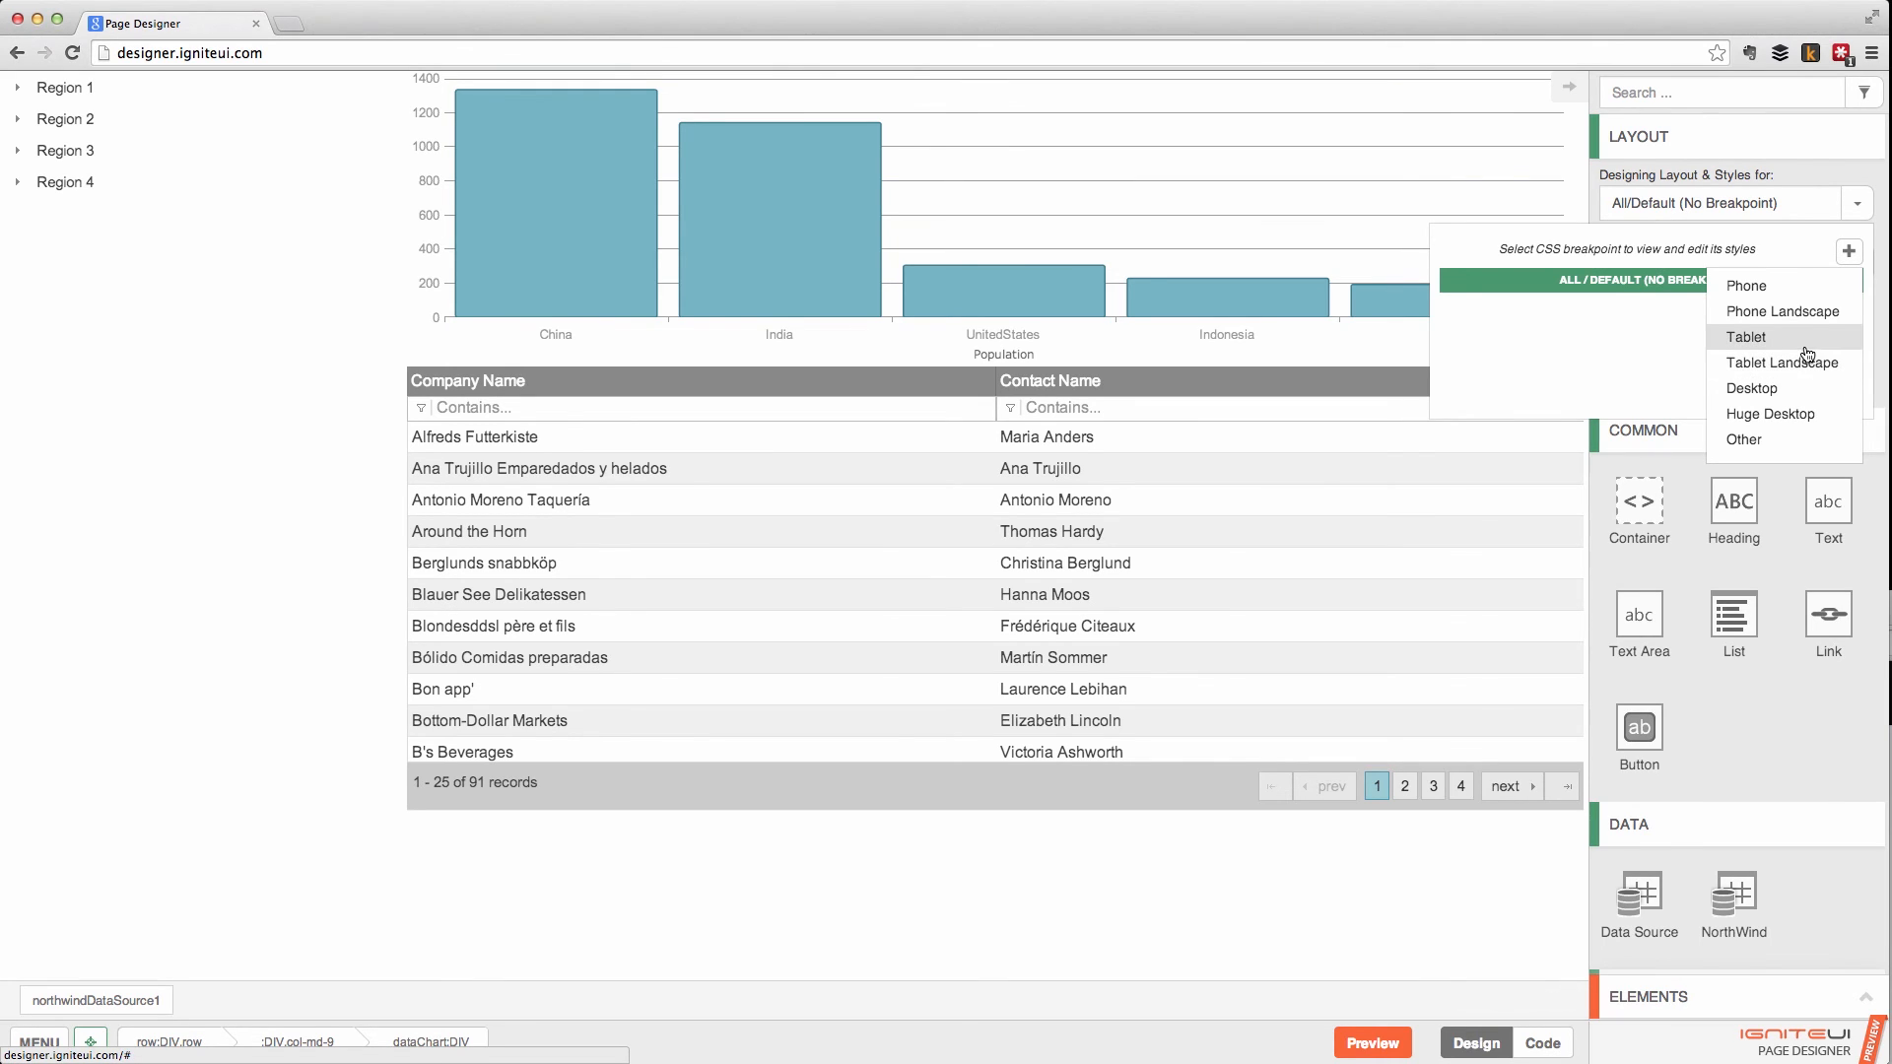
click(1746, 337)
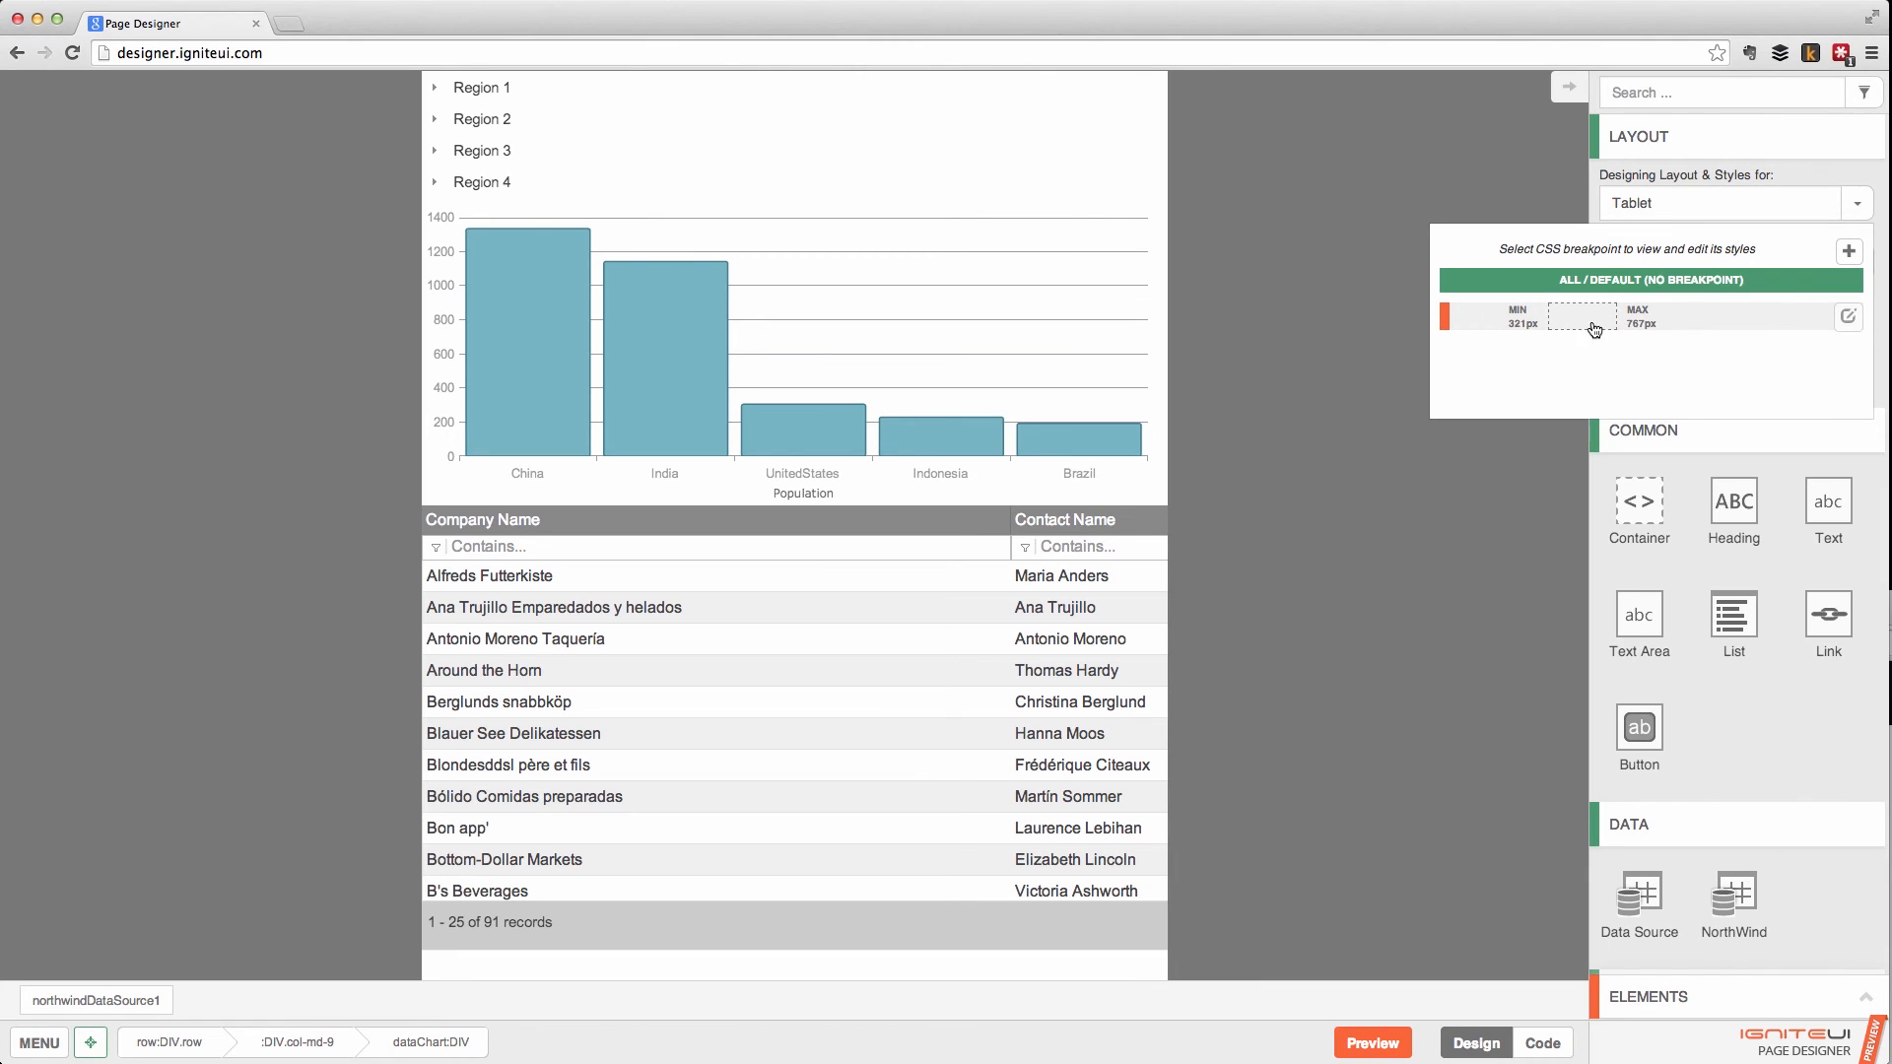
Rename the Tablet breakpoint as Medium, save it, and keep it as the layout being designed.
click(1847, 320)
double_click(1523, 346)
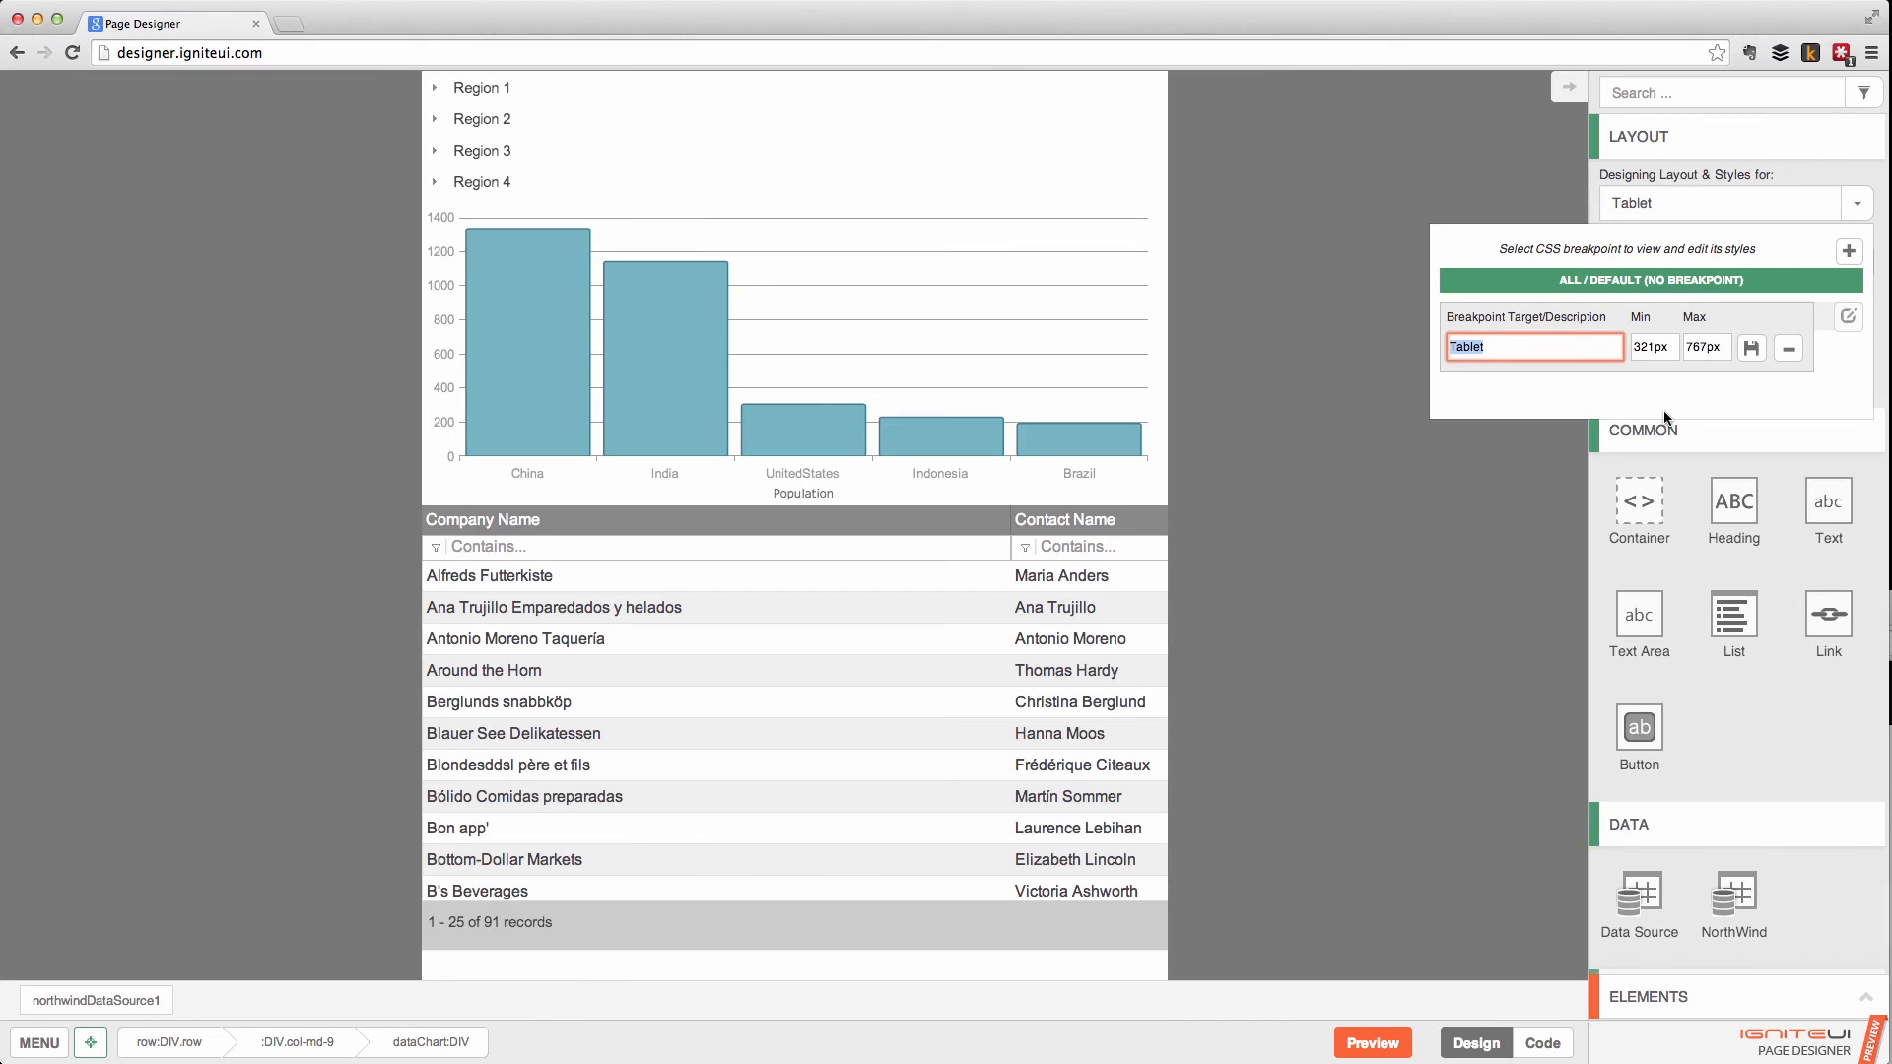
text(Medium)
click(1704, 349)
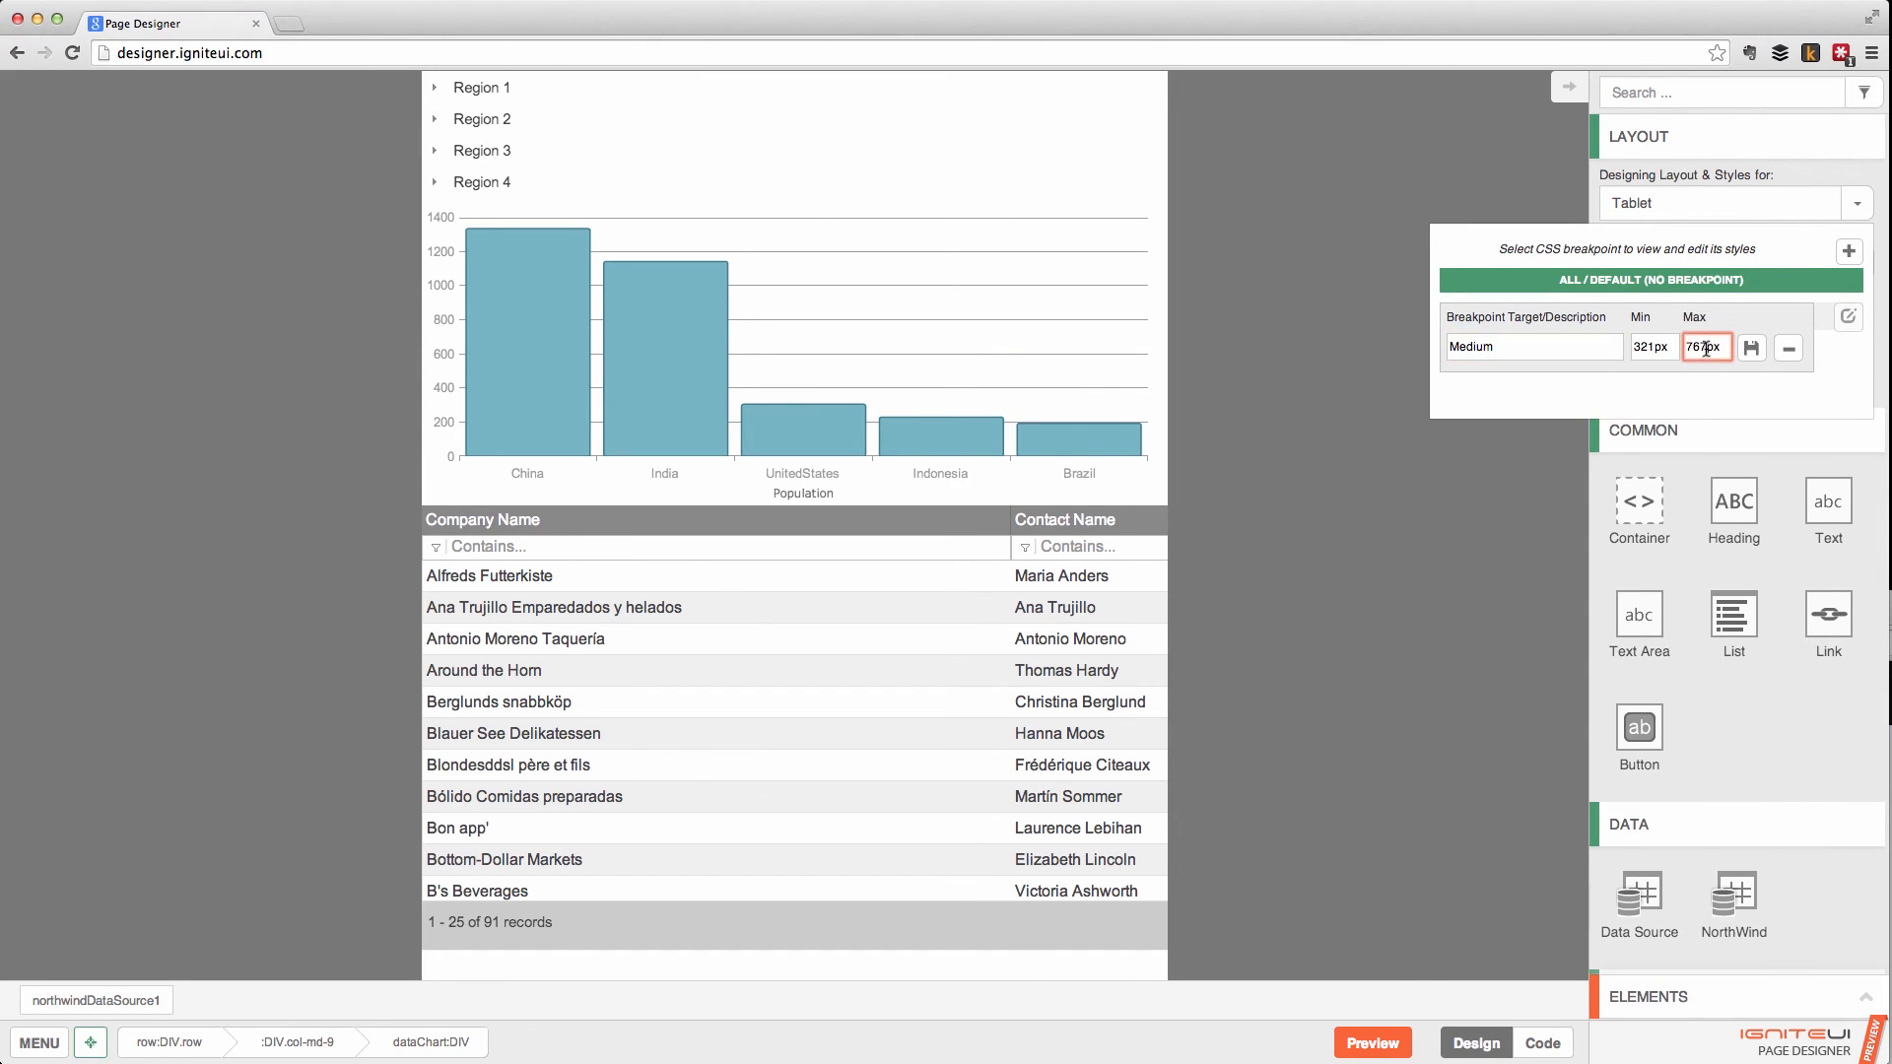
click(1751, 350)
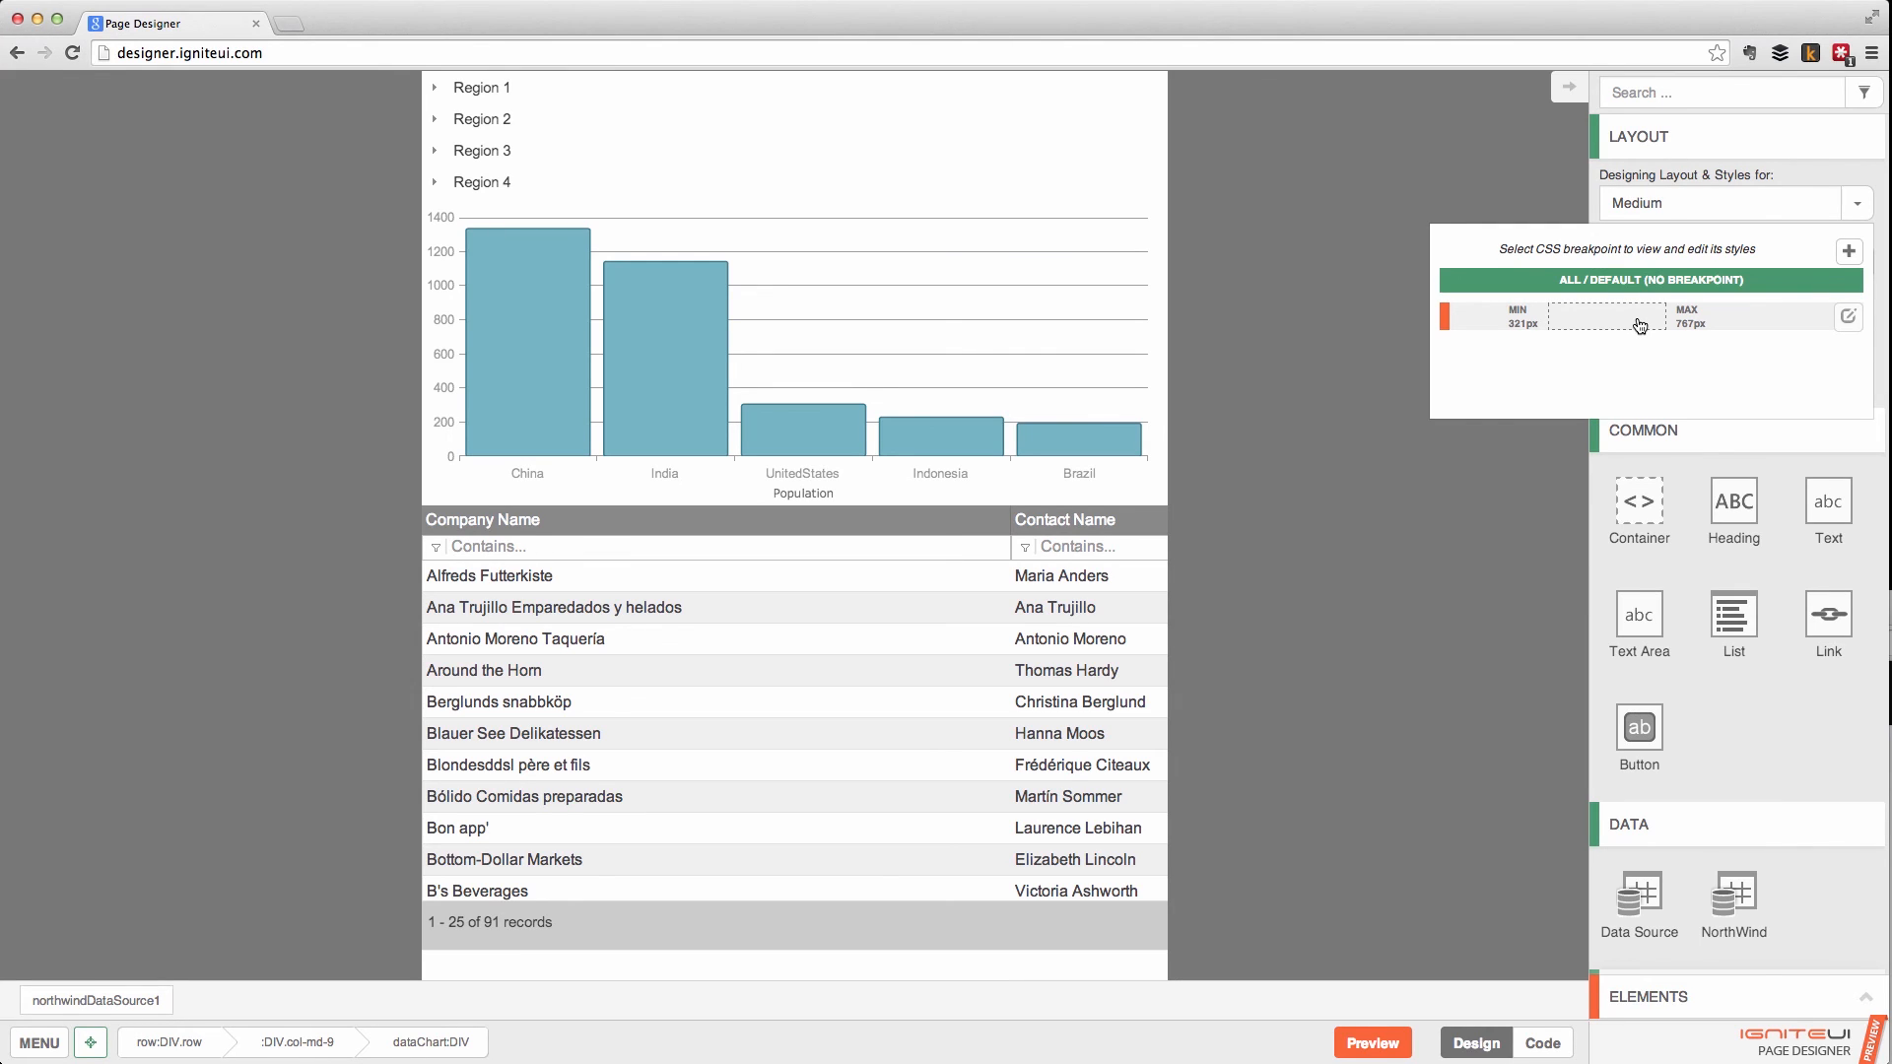
click(1691, 322)
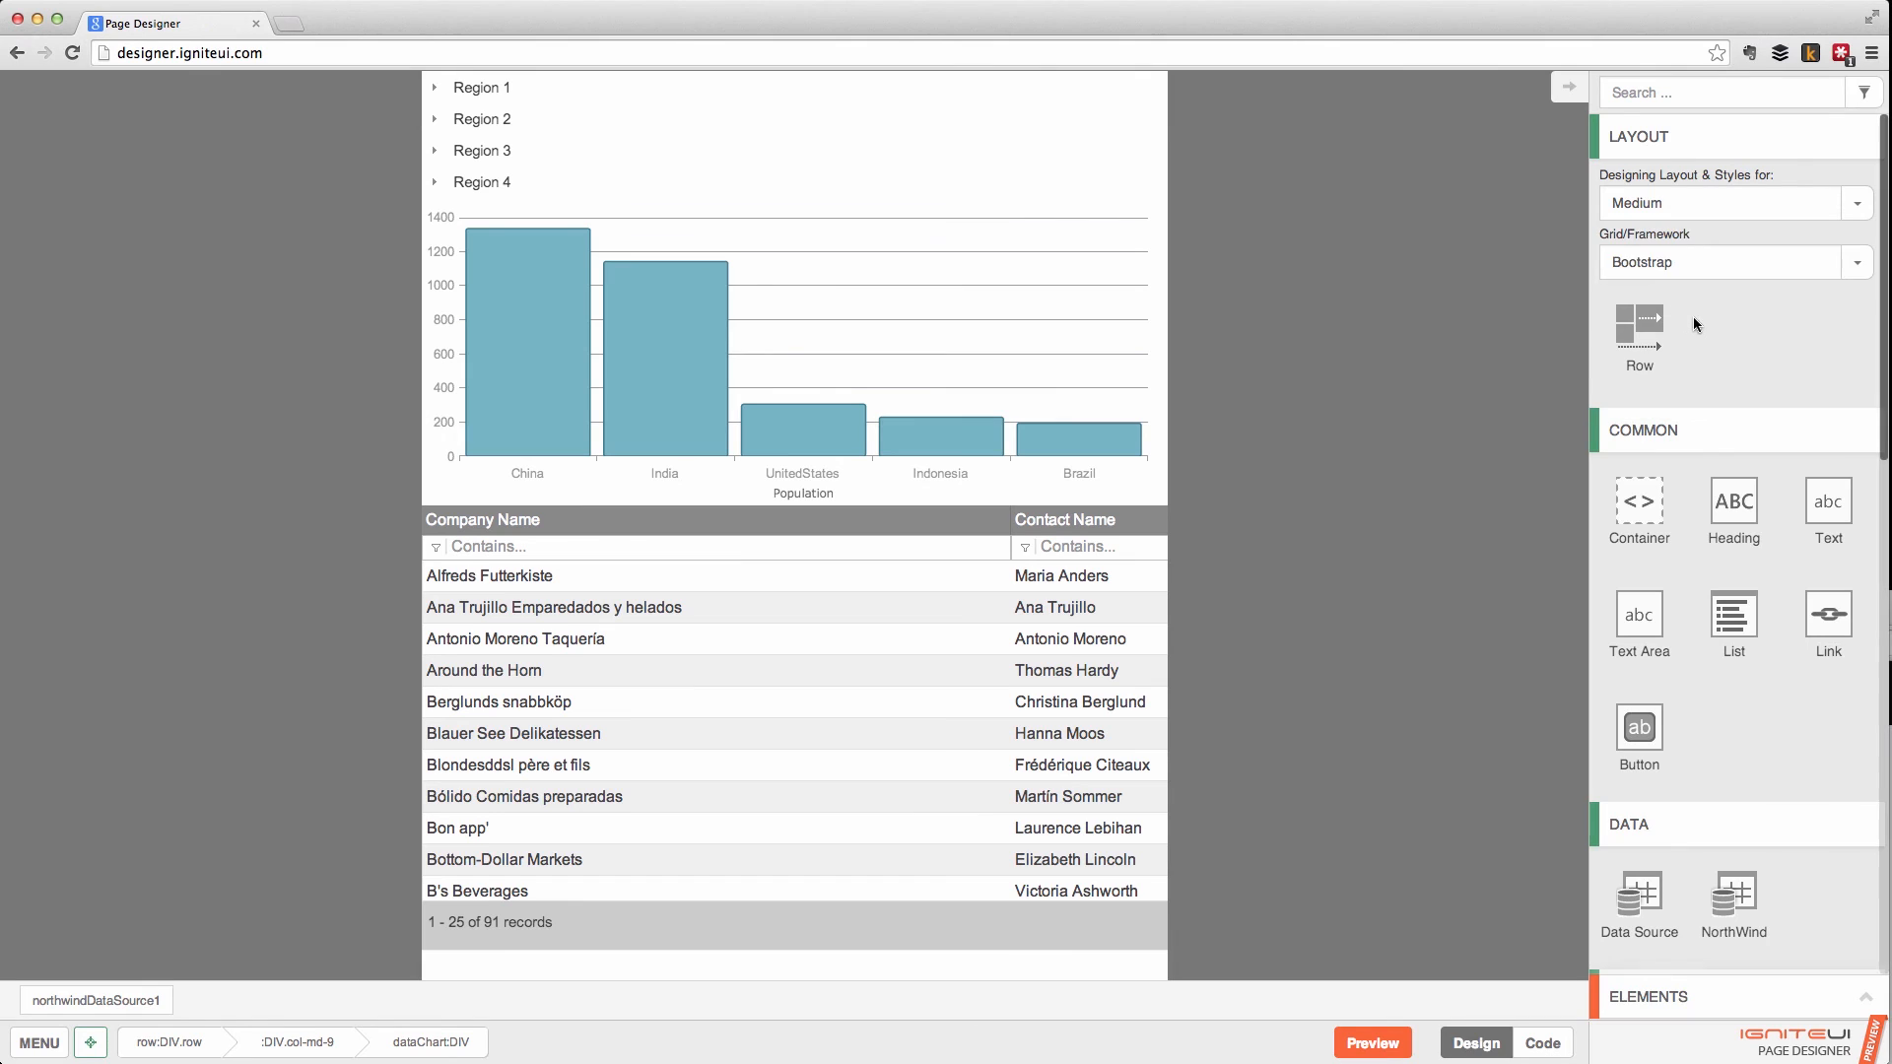
Switch the design layout to All/Default (No Breakpoint) and back to the Medium breakpoint to compare them.
click(1858, 204)
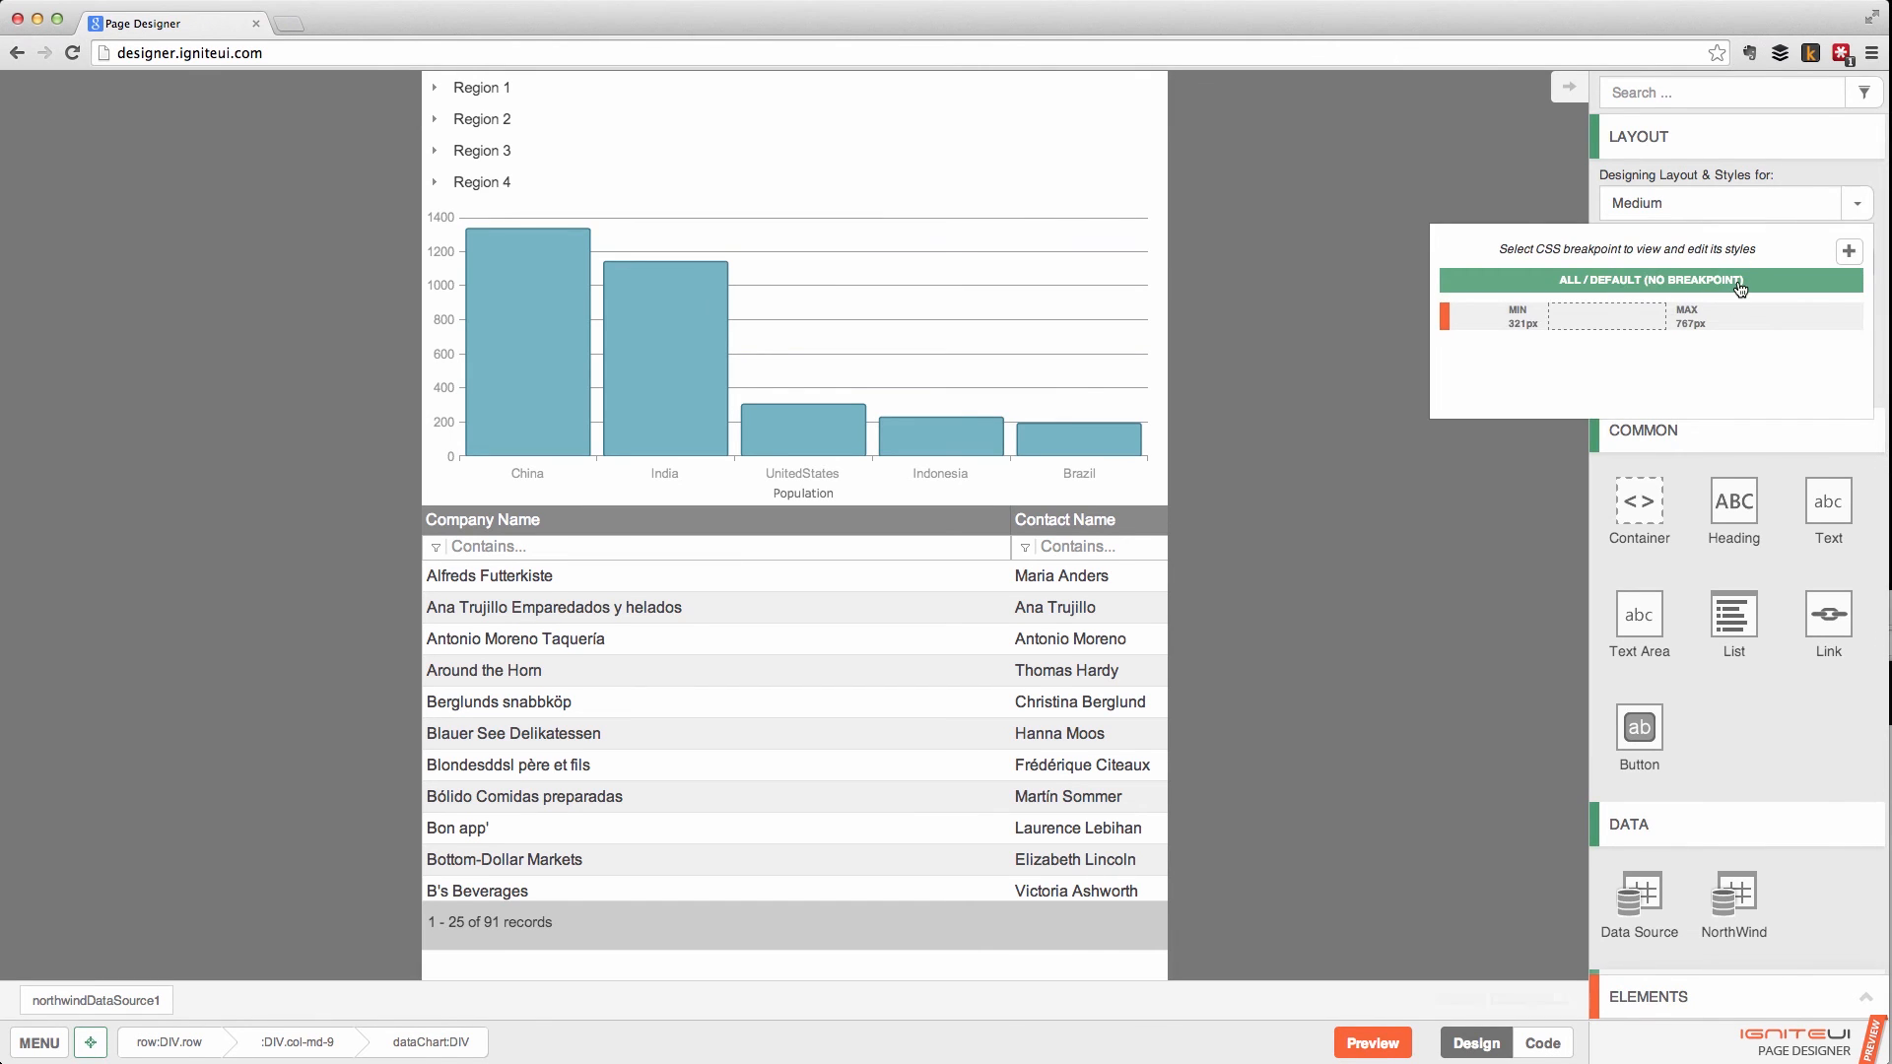
click(1741, 283)
click(1858, 207)
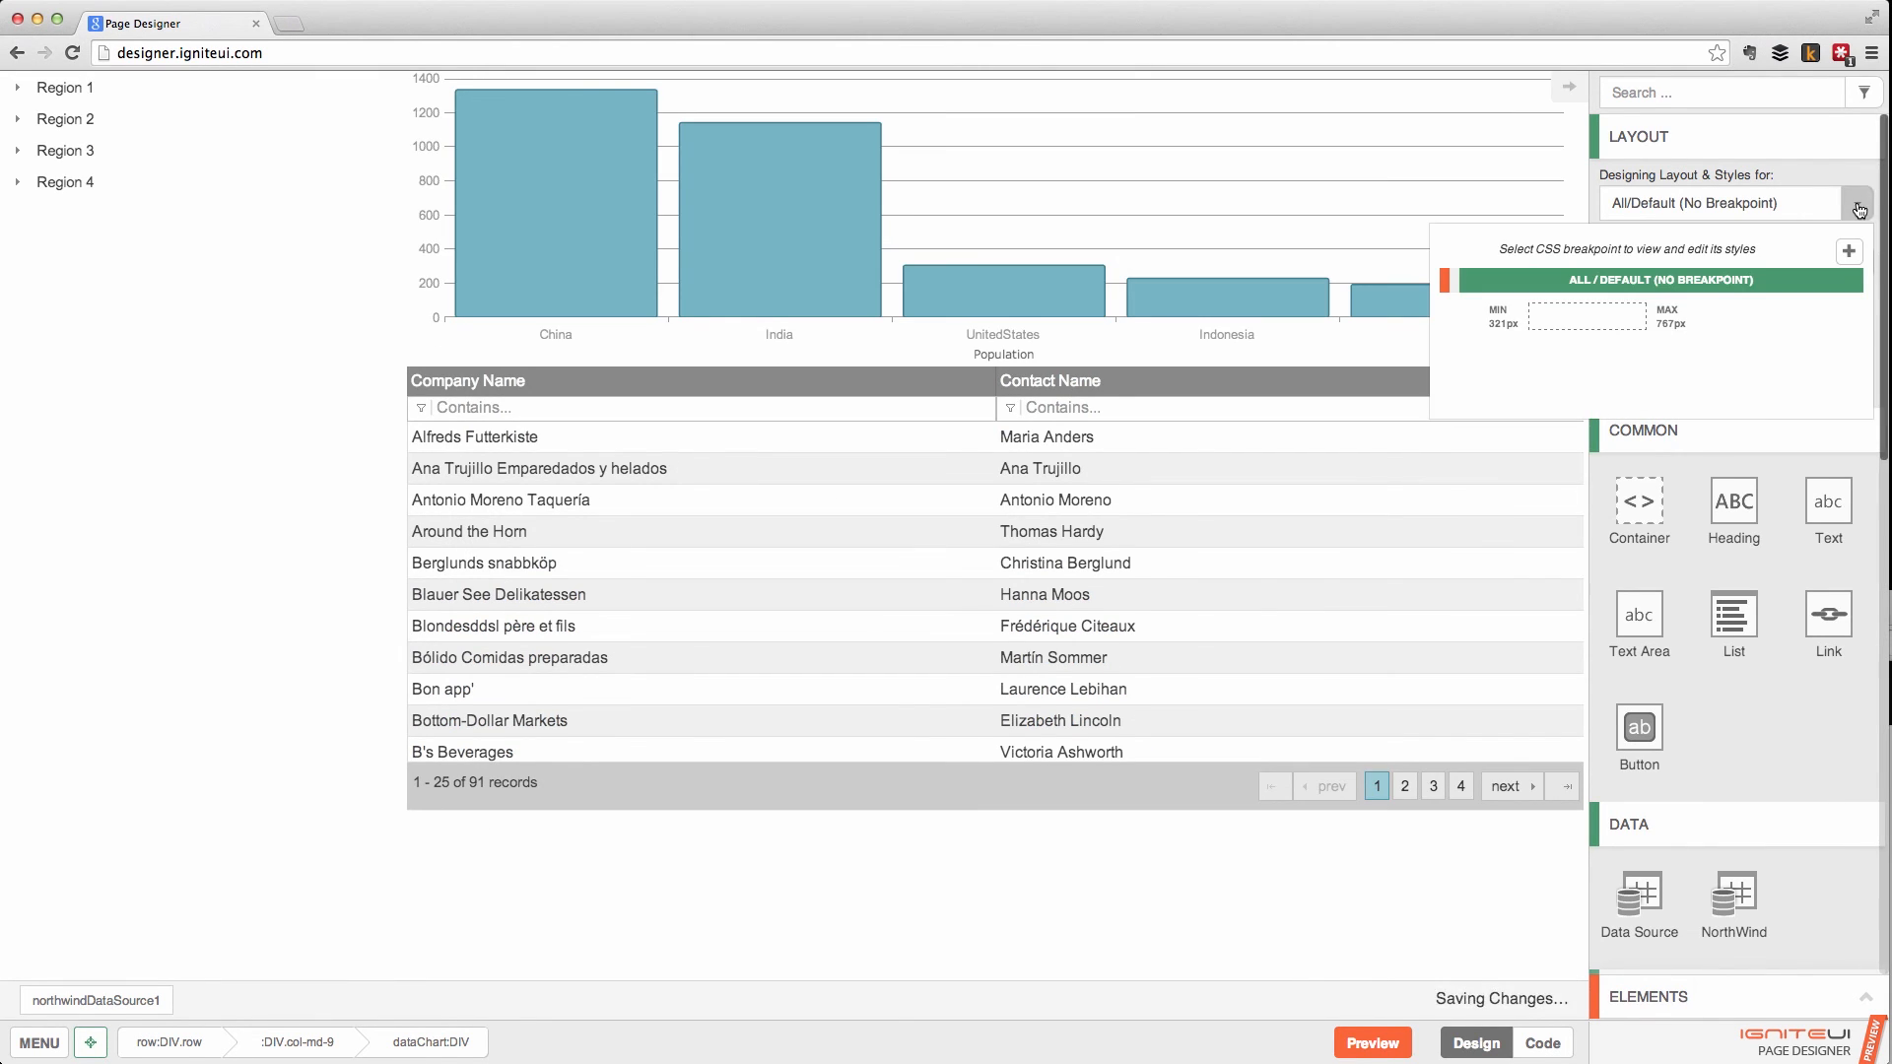
click(1733, 335)
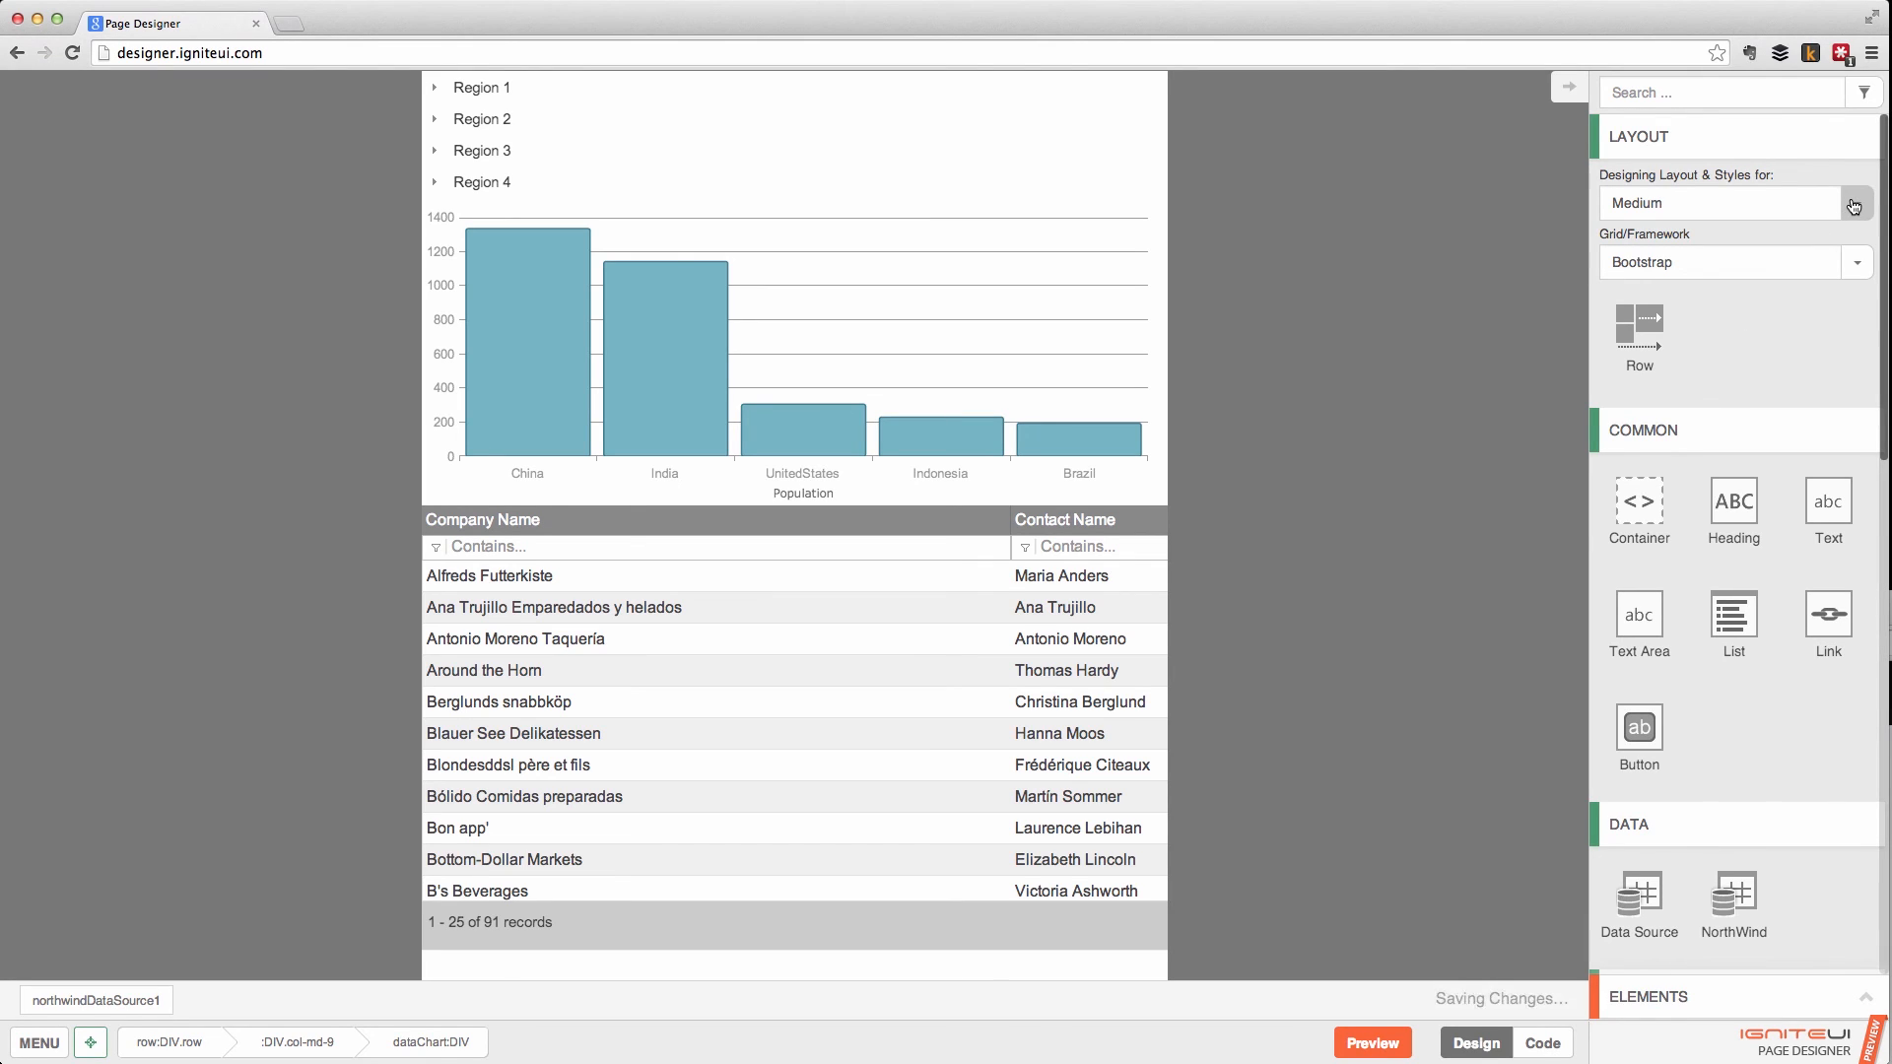
Try to adjust the Medium breakpoint's maximum width by resizing its range in the breakpoint list.
click(1856, 203)
mouse_move(1739, 317)
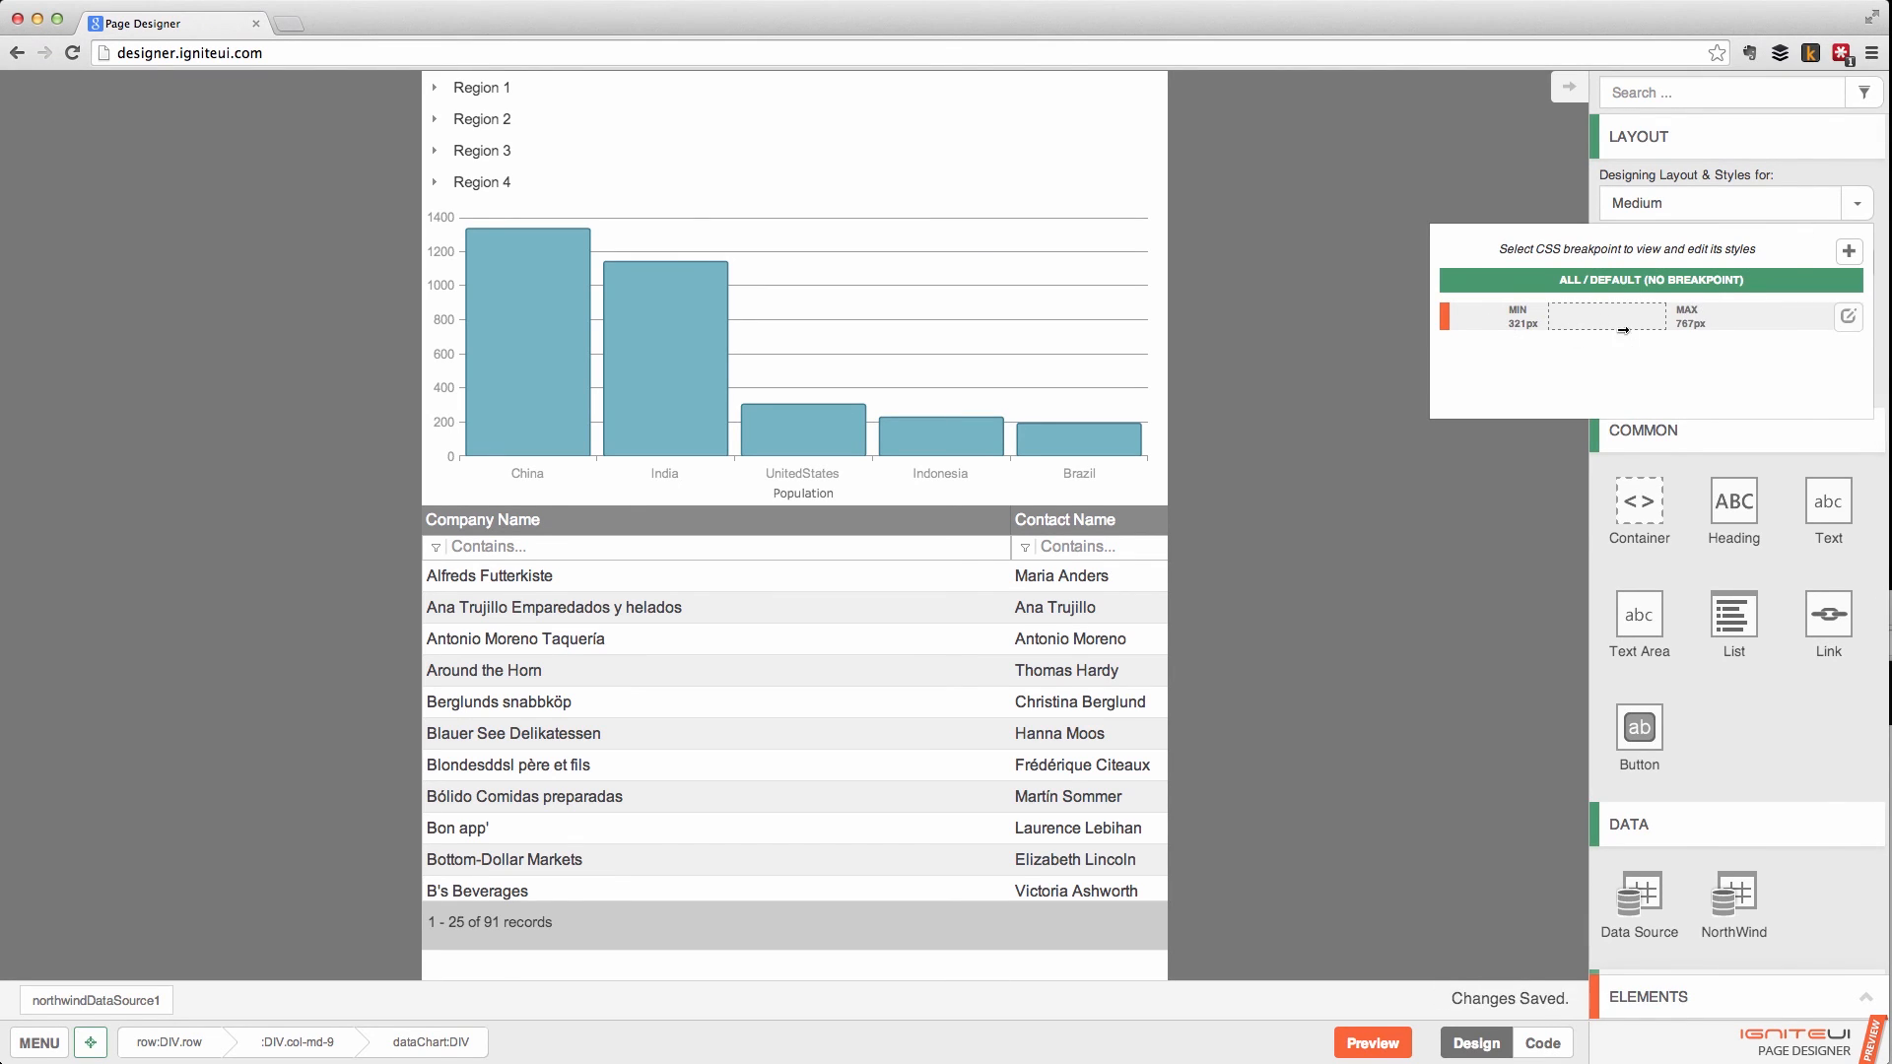
mouse_move(1667, 314)
mouse_down()
mouse_move(1693, 313)
mouse_move(1672, 313)
mouse_up()
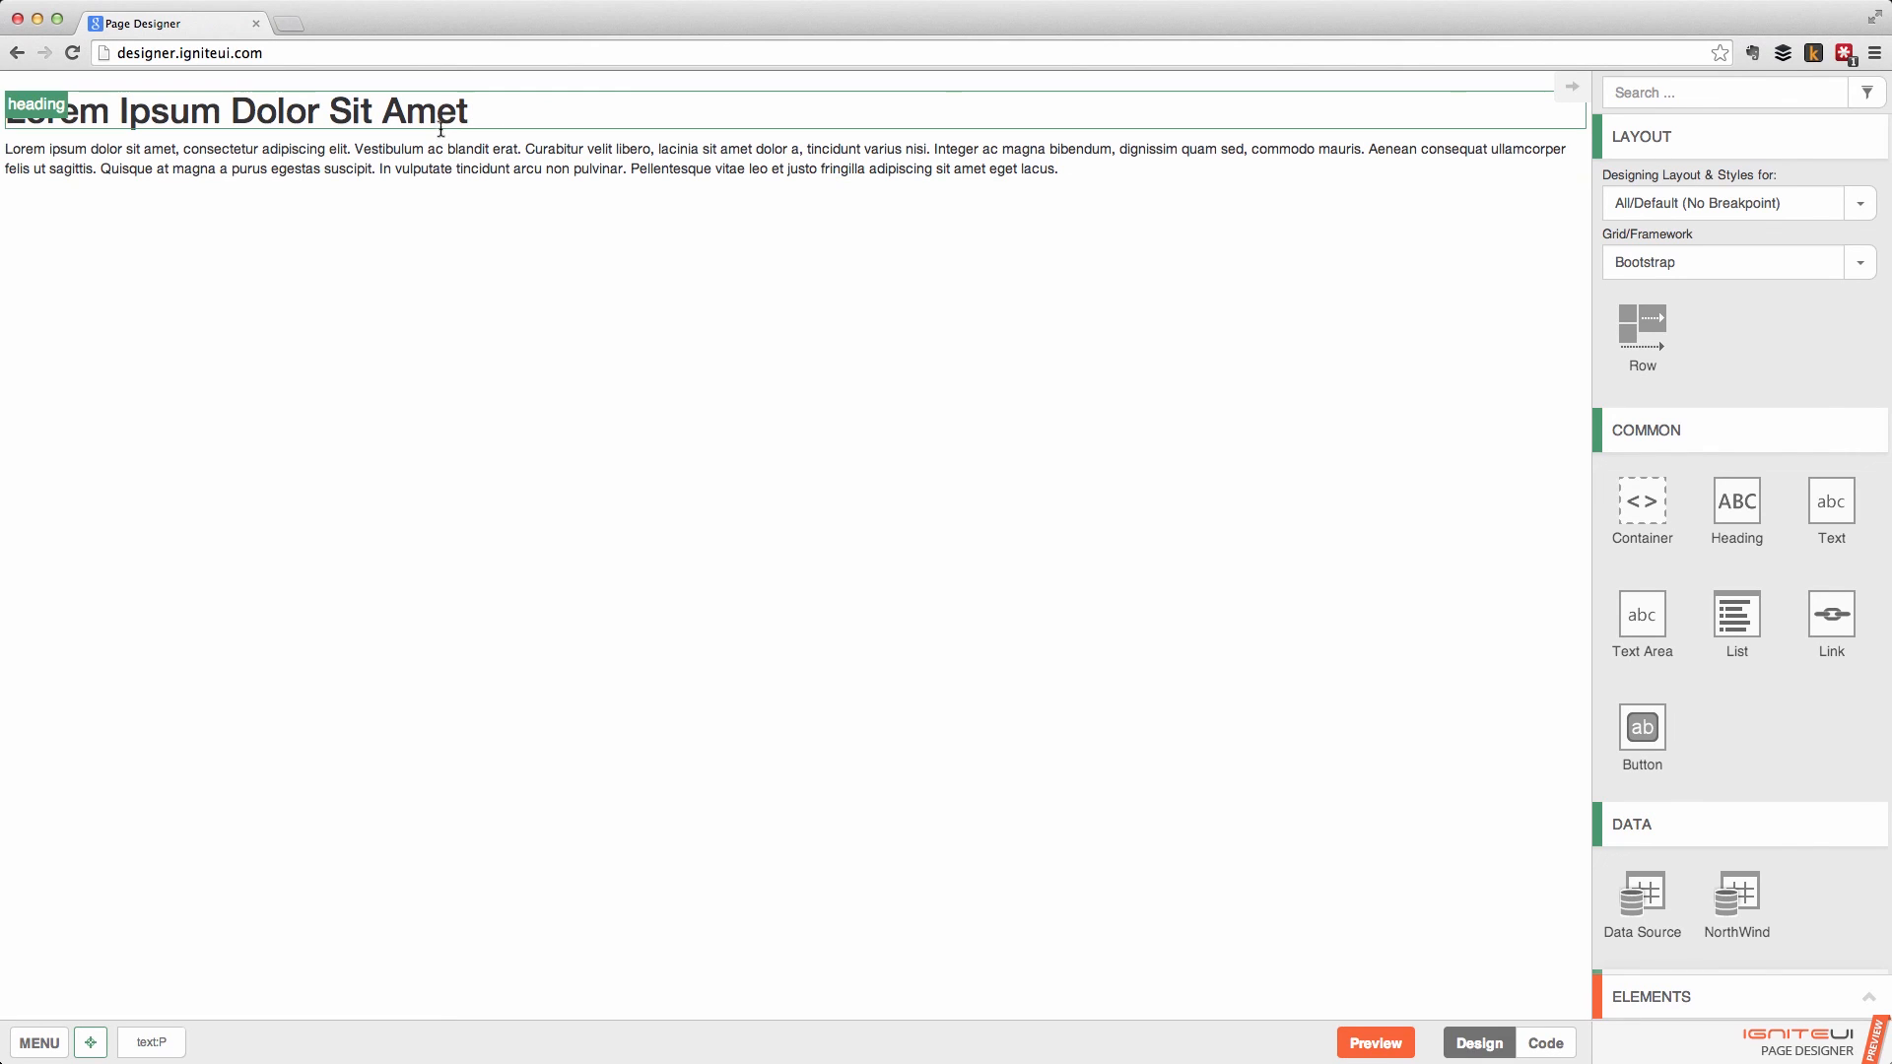
View the heading's properties, and compare the Phone and Tablet breakpoints, keeping Phone as the layout being designed.
click(515, 116)
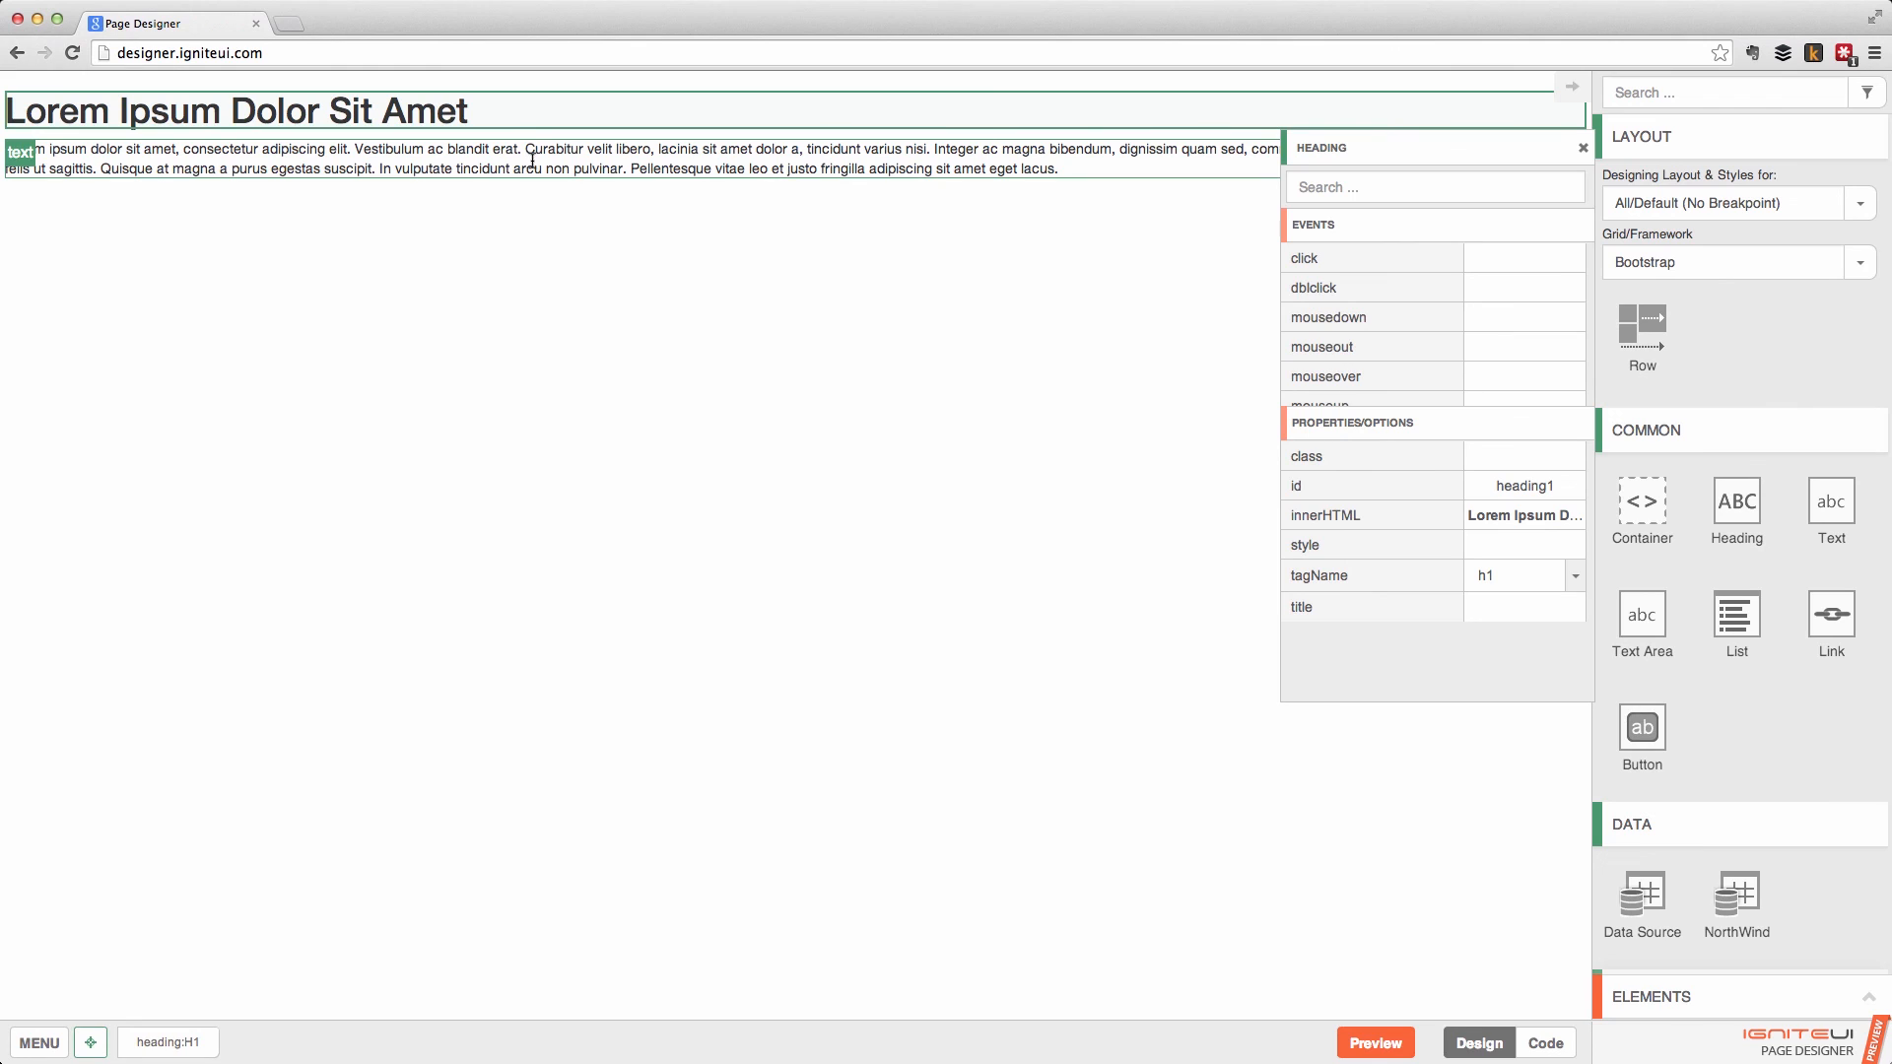
click(690, 236)
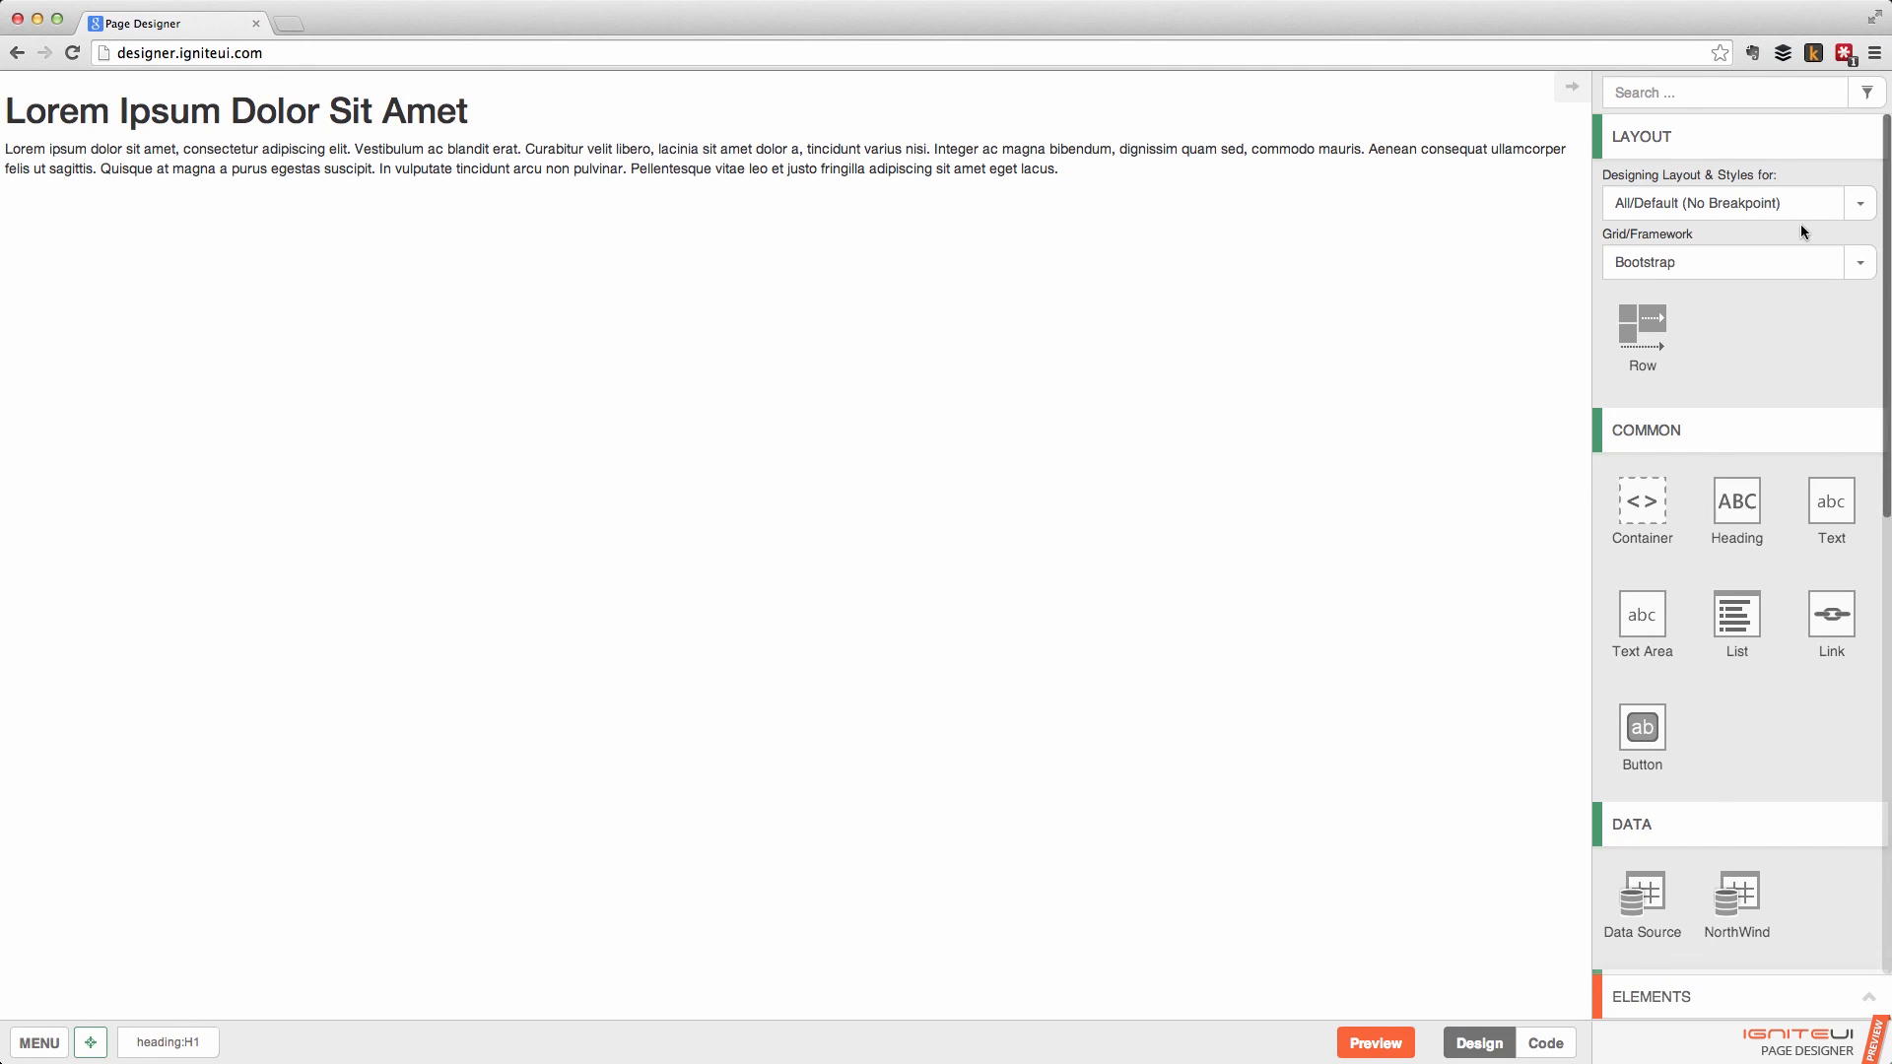
click(1859, 203)
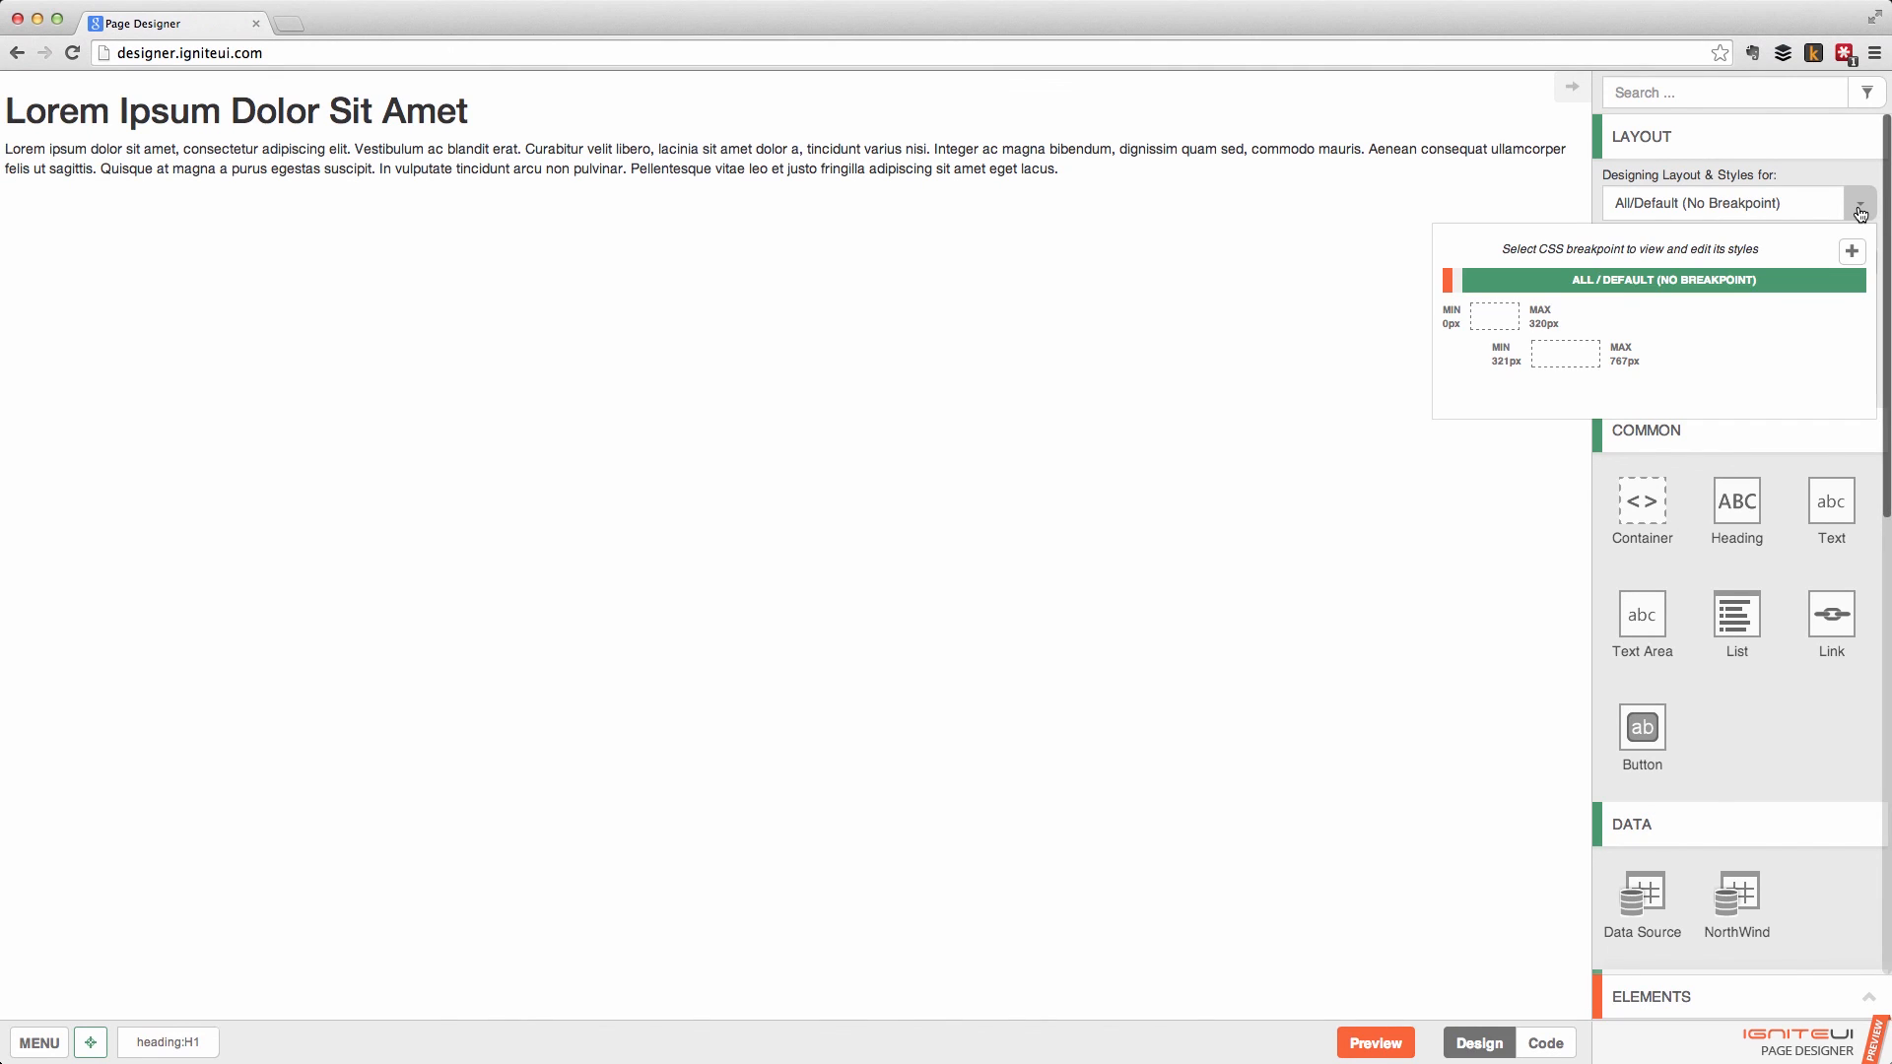
click(1695, 312)
click(1867, 221)
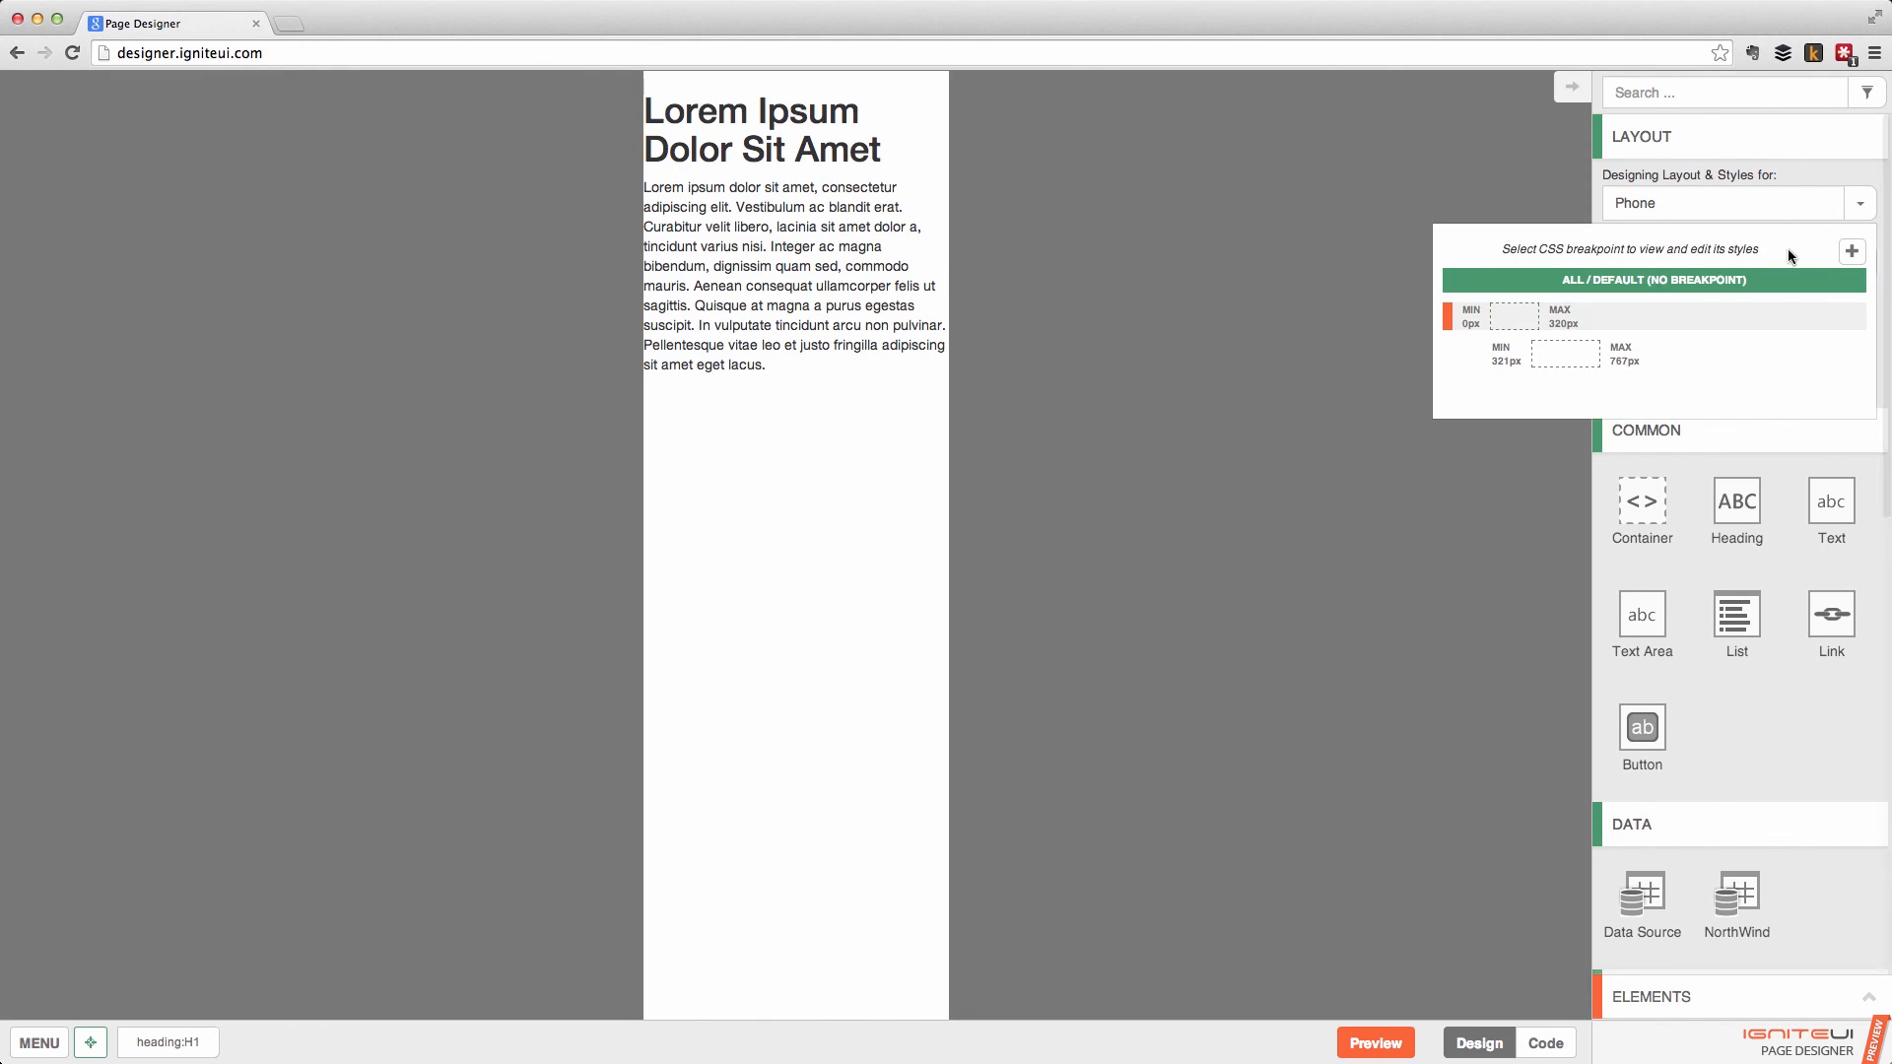
click(1682, 356)
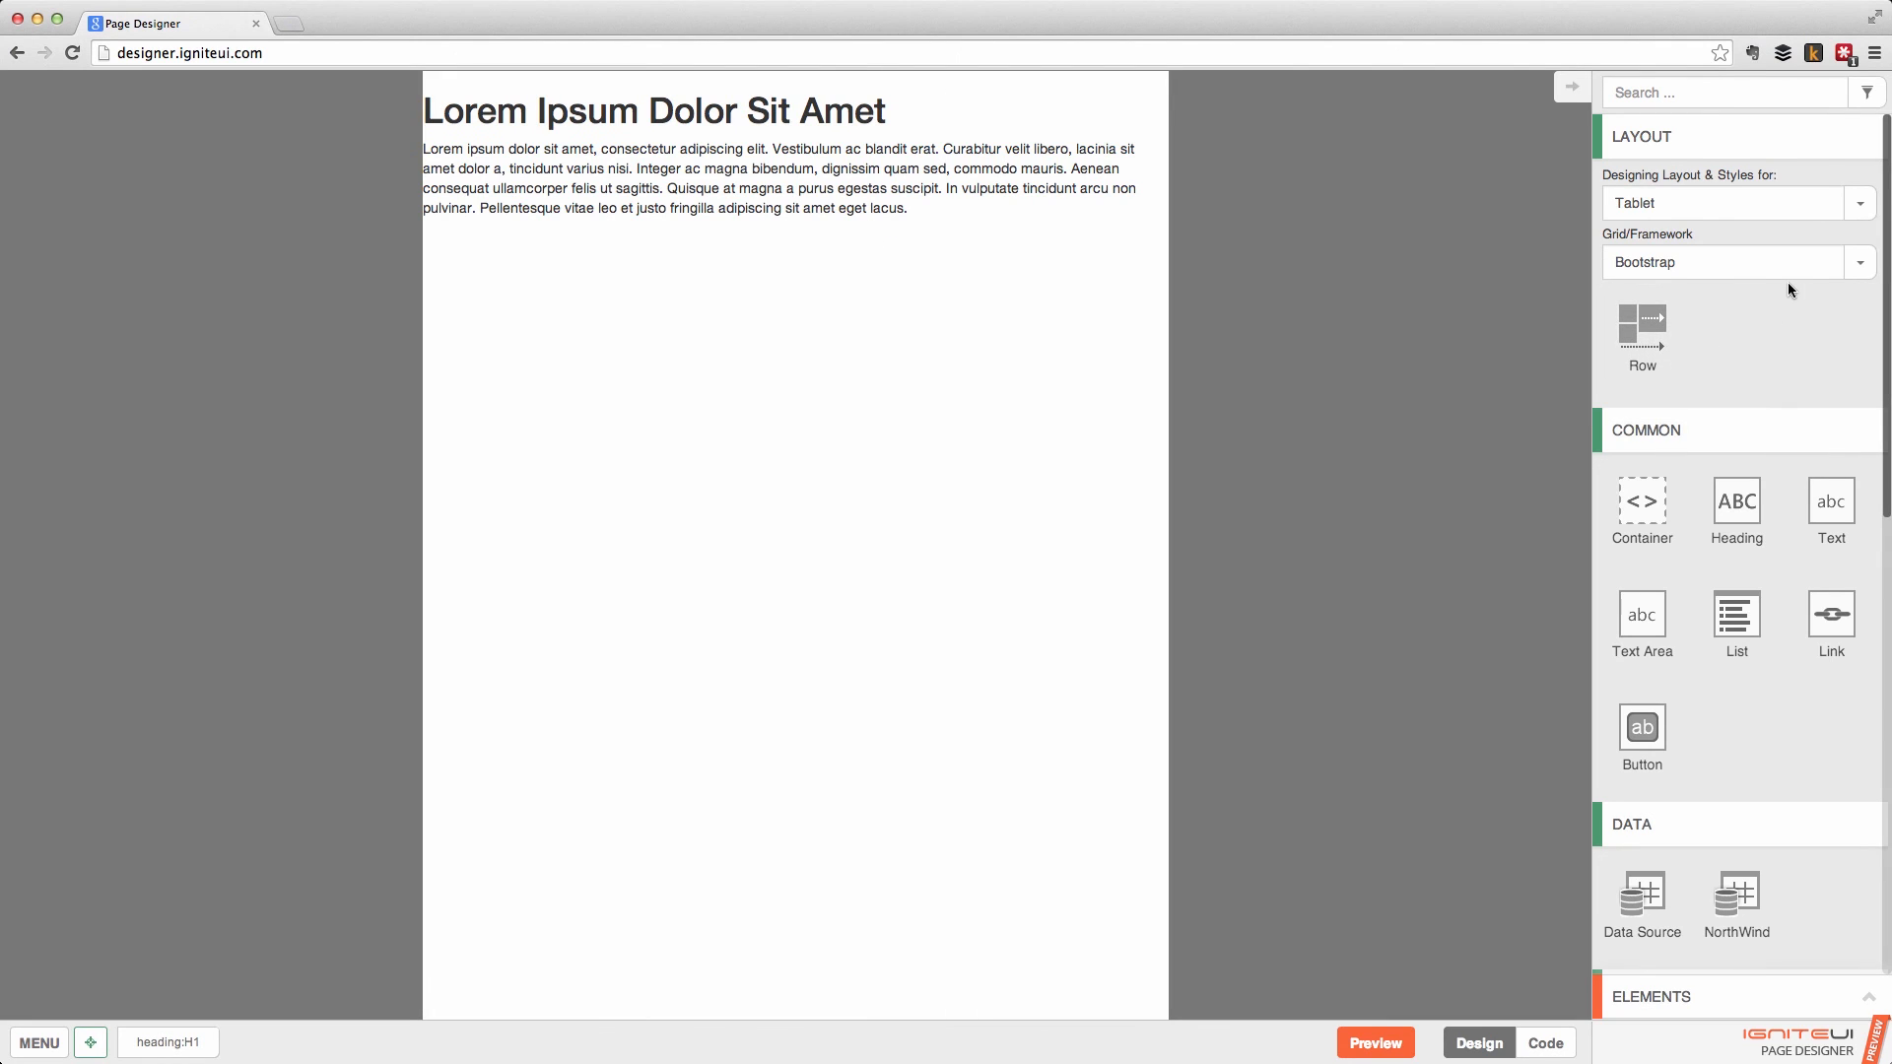
click(1860, 203)
click(1646, 320)
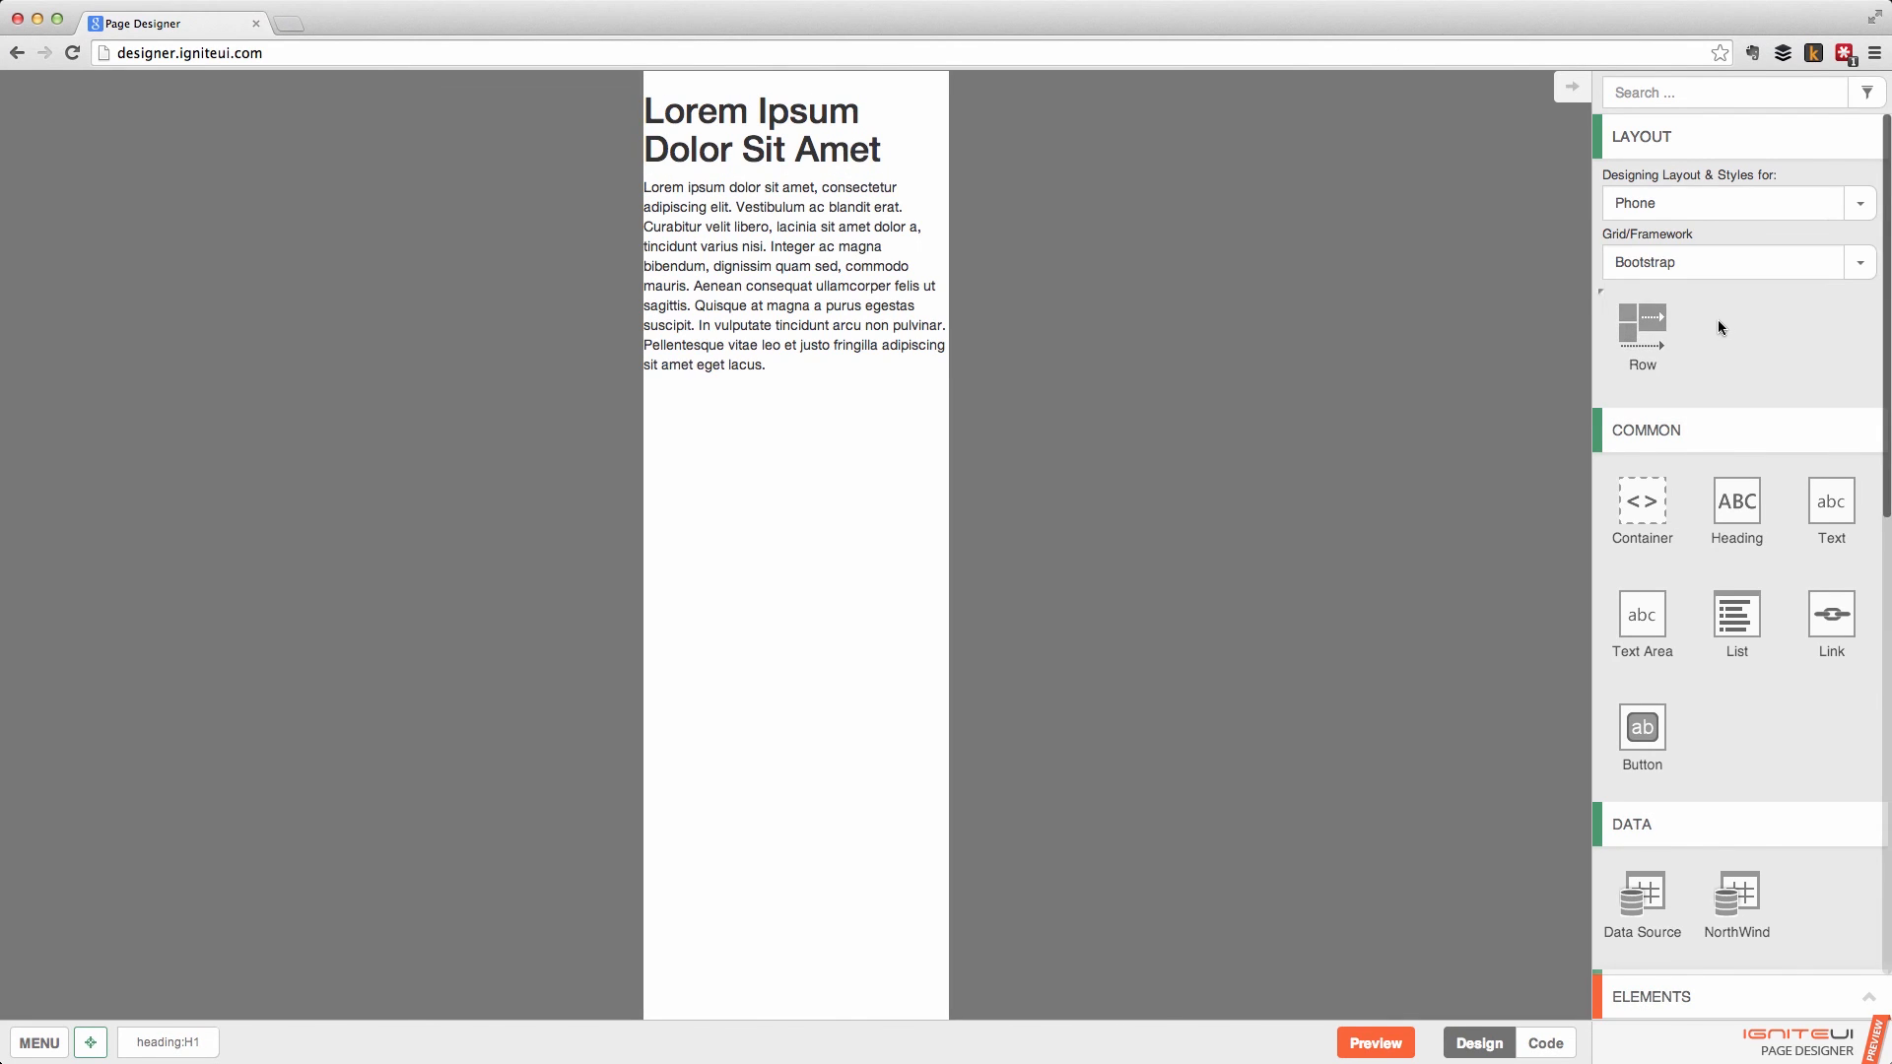
Give the heading the class "heading" and set that class's font-size to 1.8rem in the Phone media query.
click(803, 131)
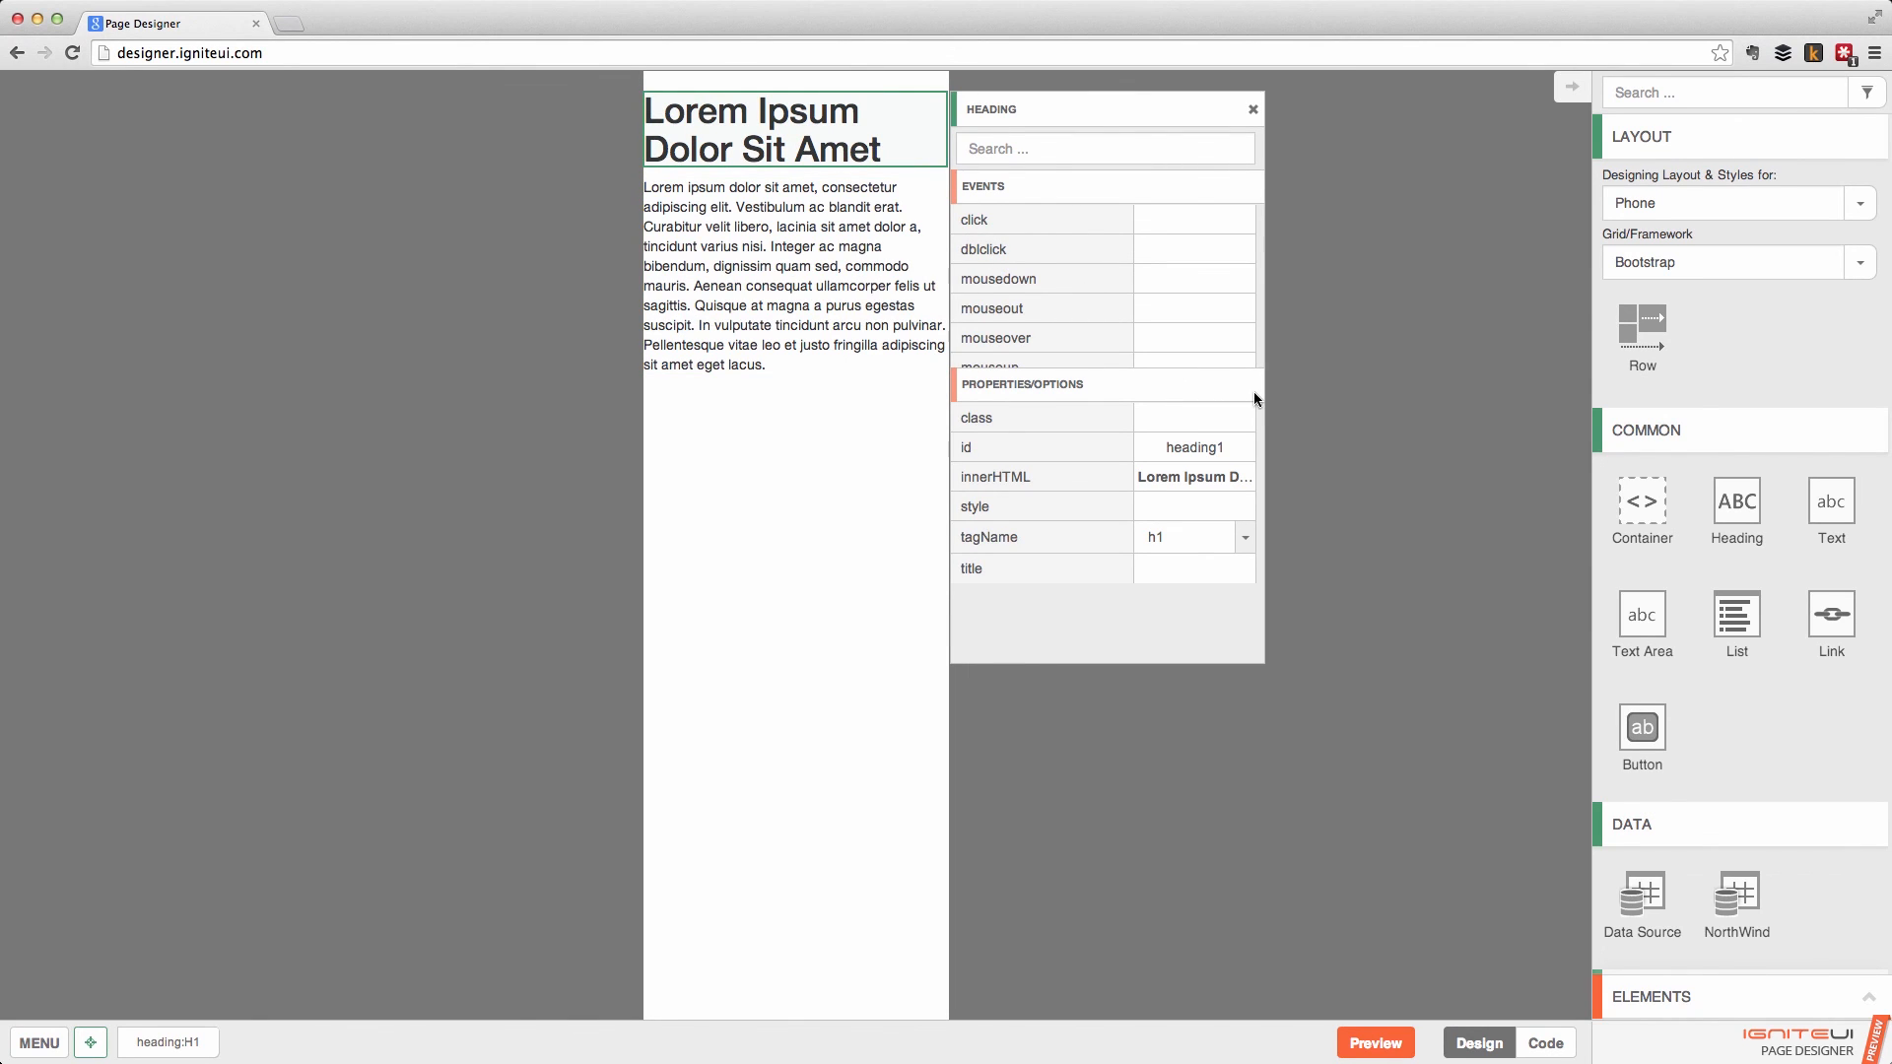
double_click(1211, 425)
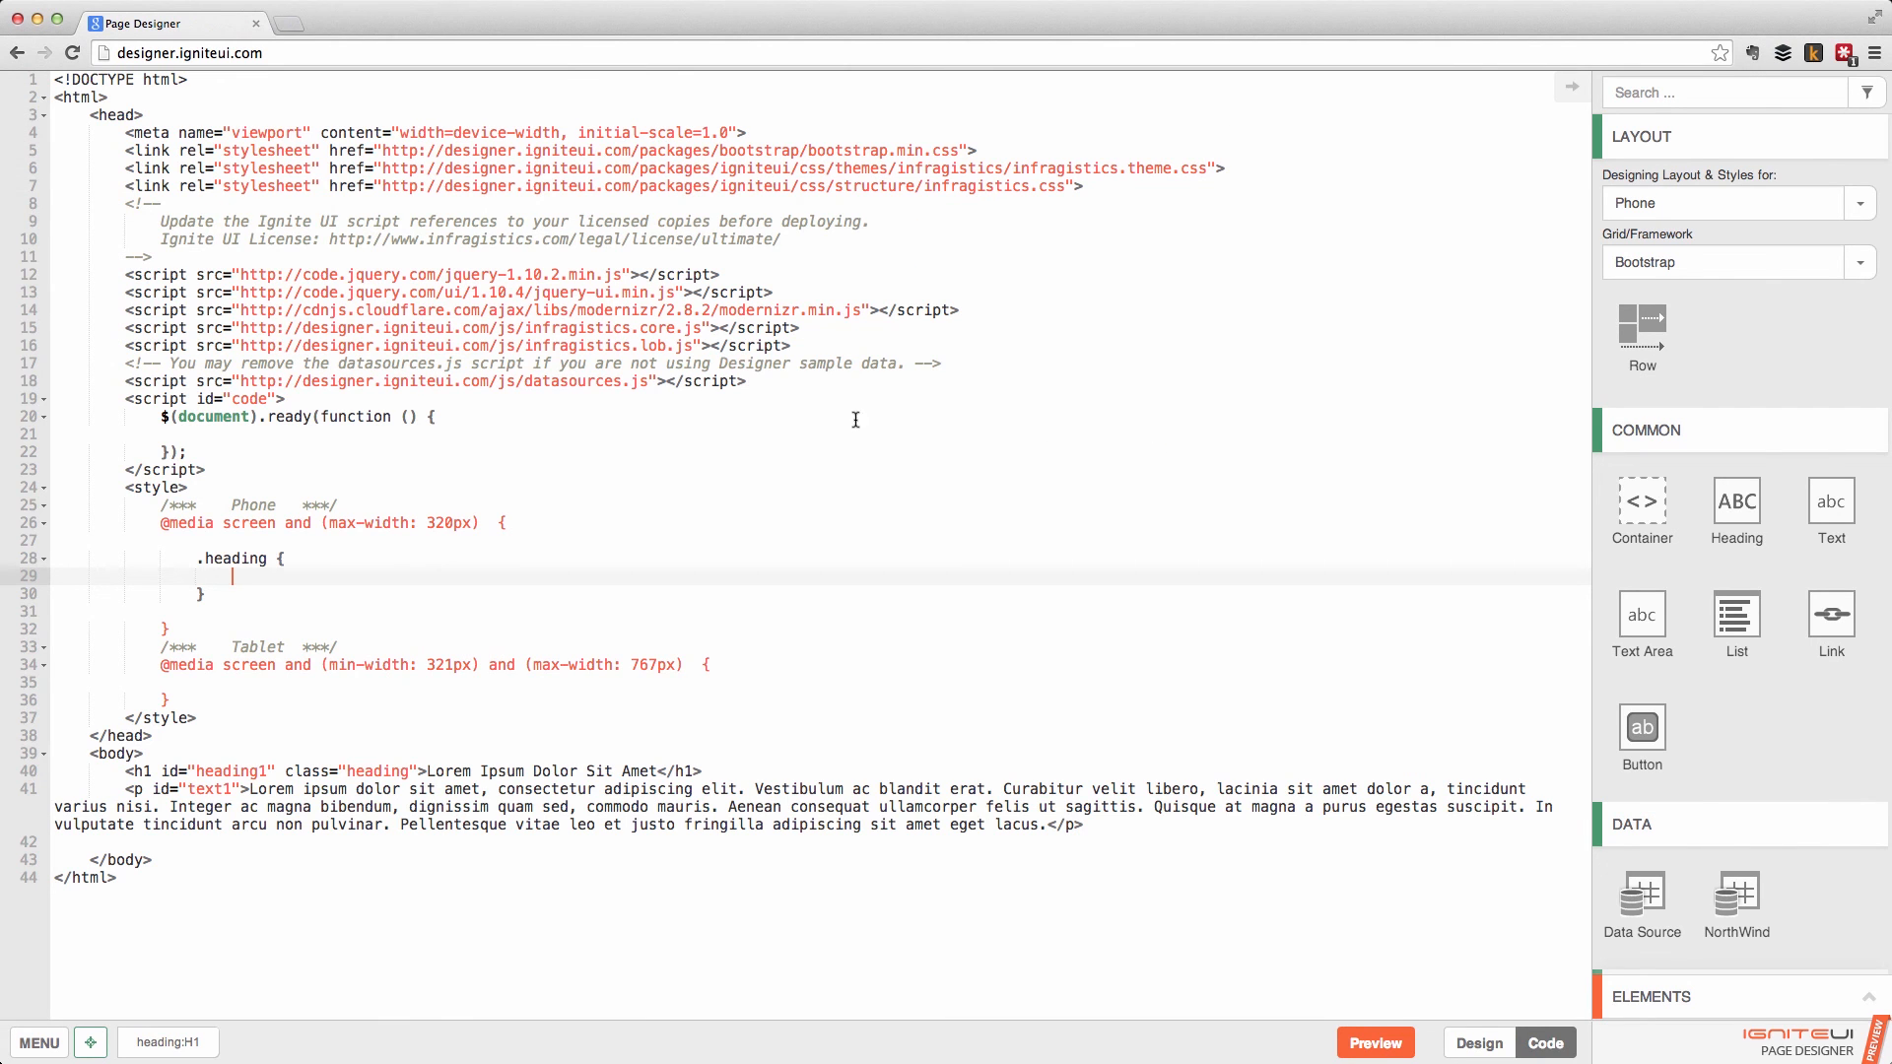
drag(127, 505, 499, 559)
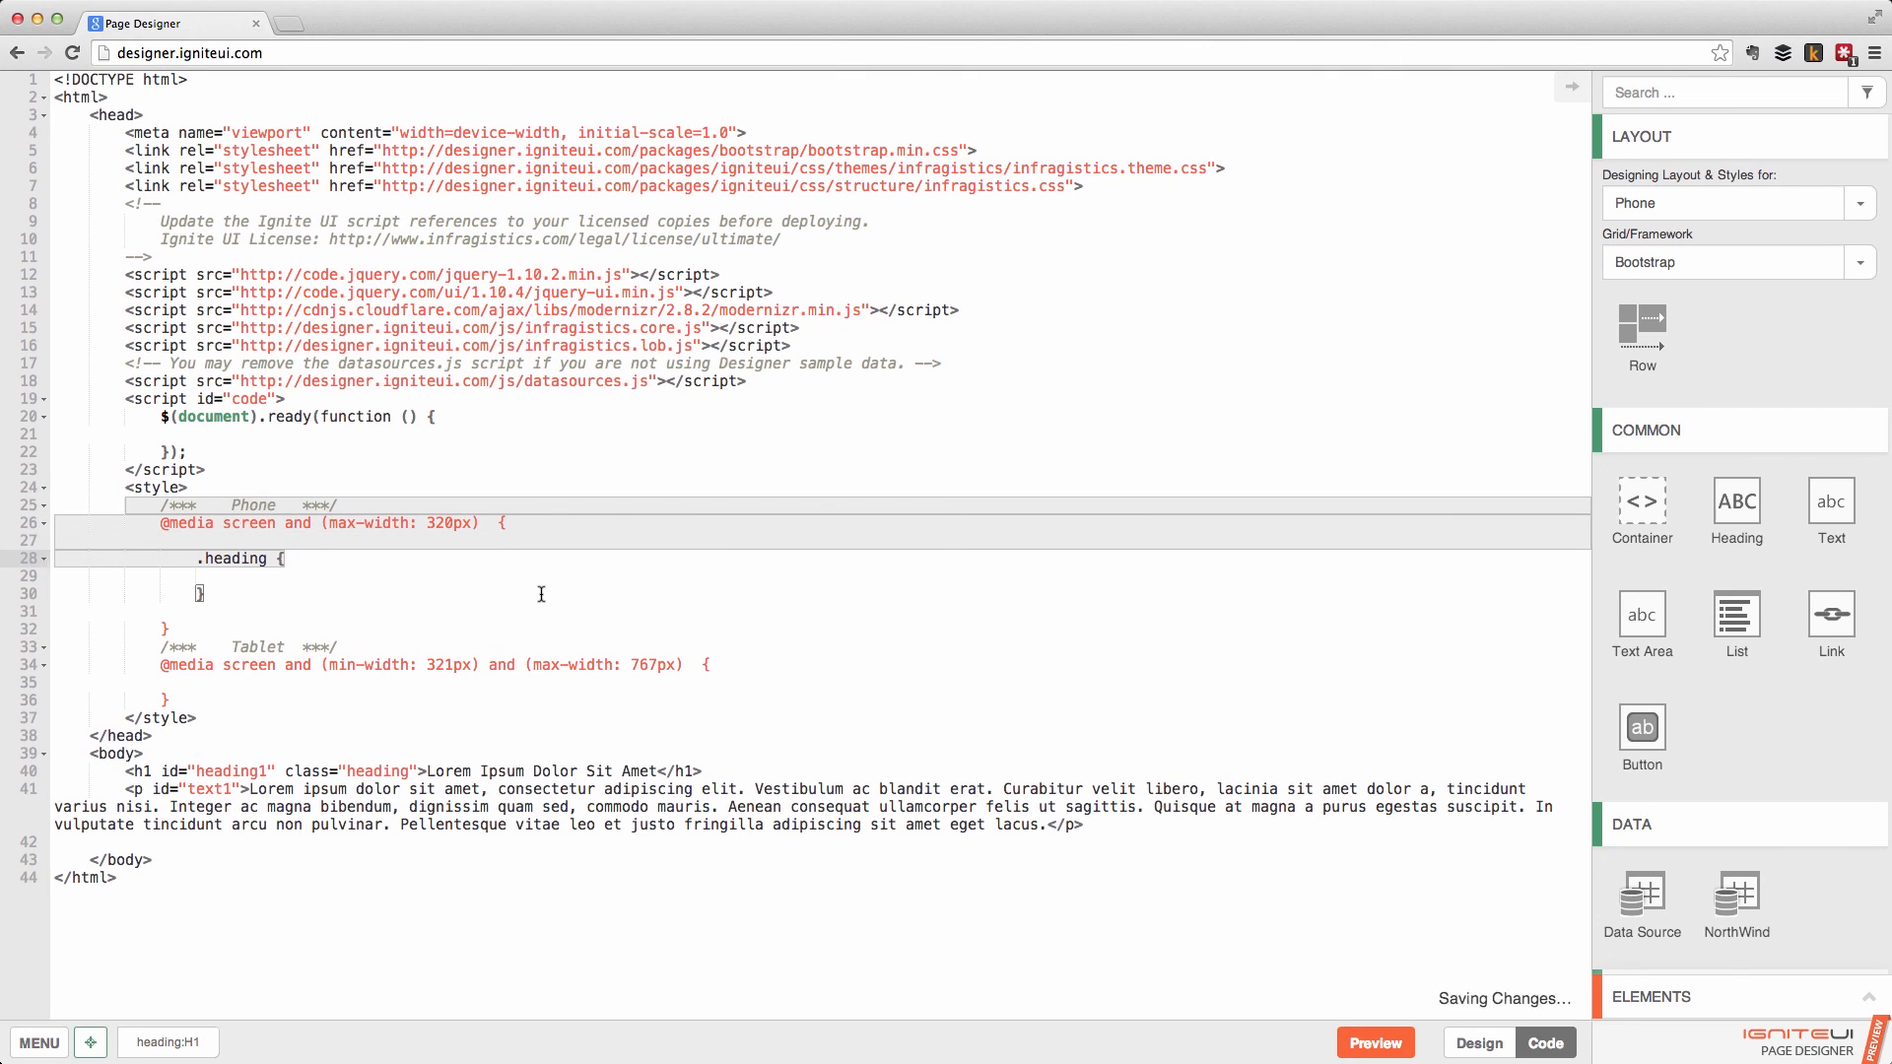
click(478, 579)
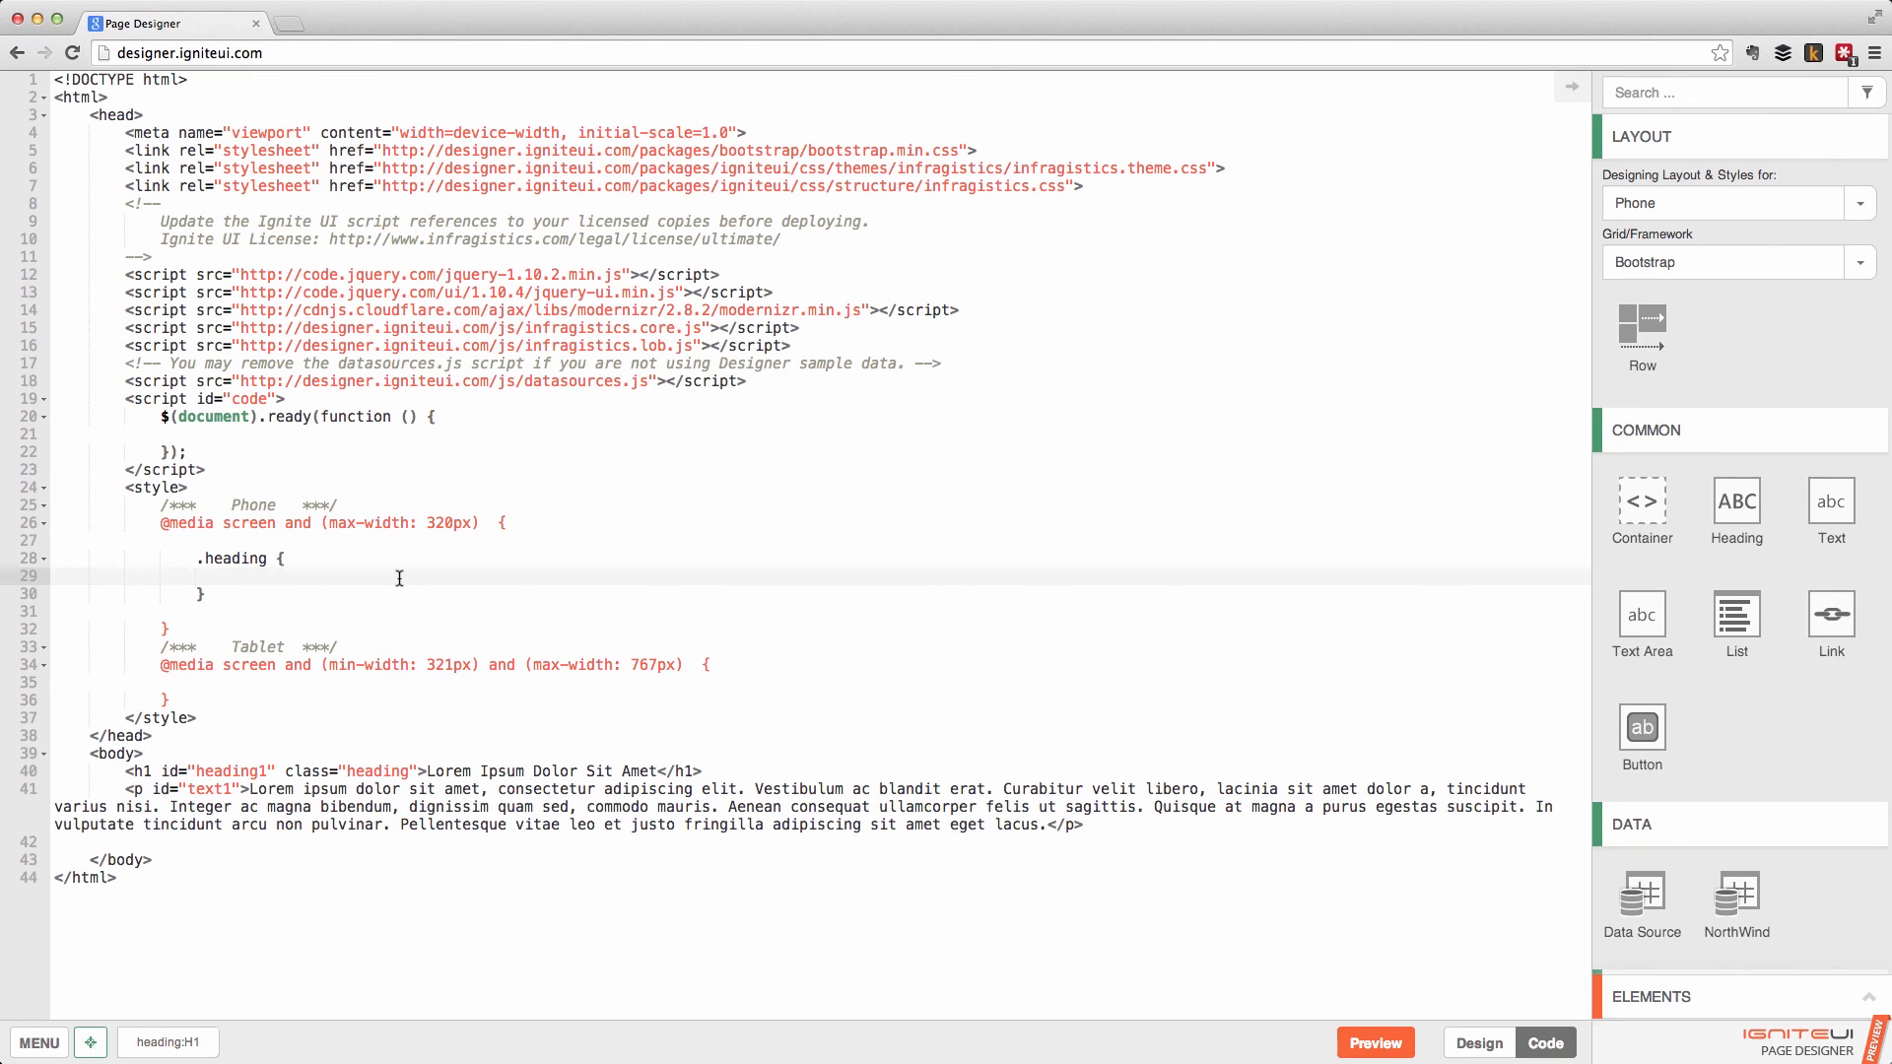
text(font-size: 1.8rem;)
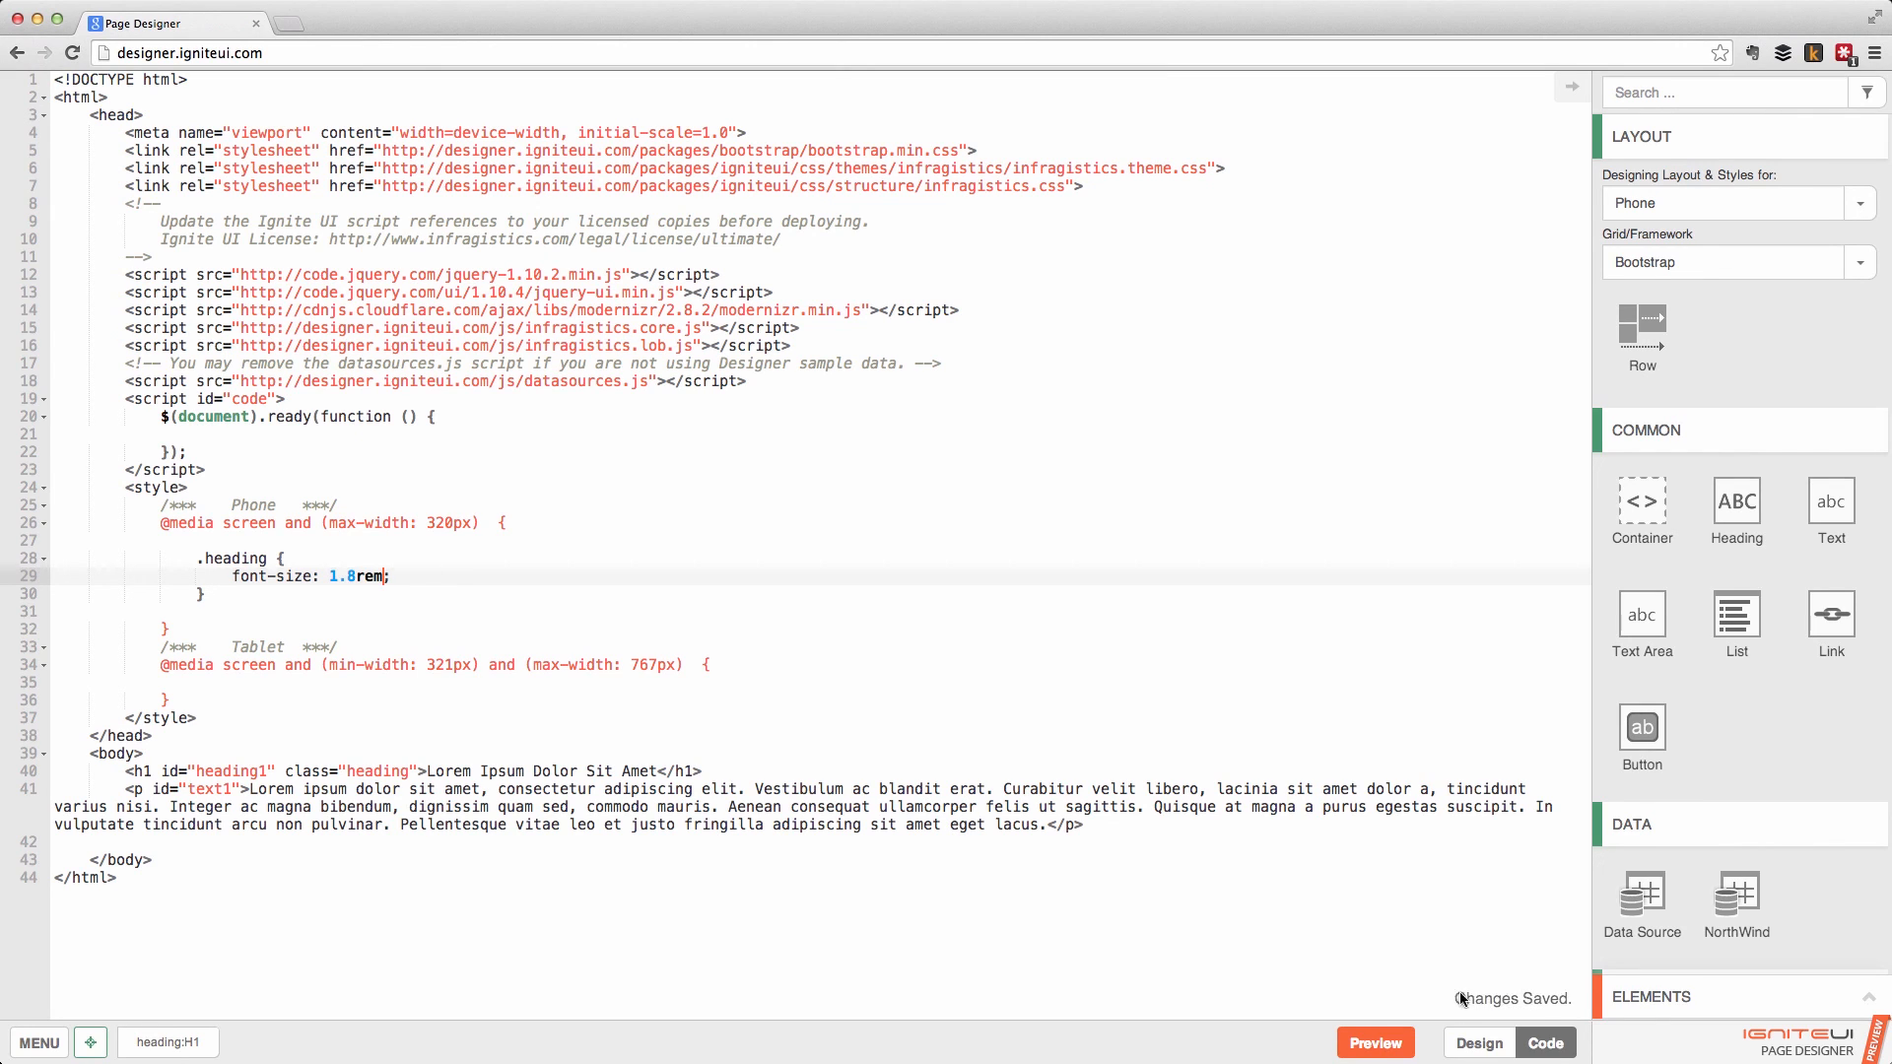
Compare the heading in the Phone and Tablet design layouts, and review the breakpoint styles in the page code.
click(1479, 1043)
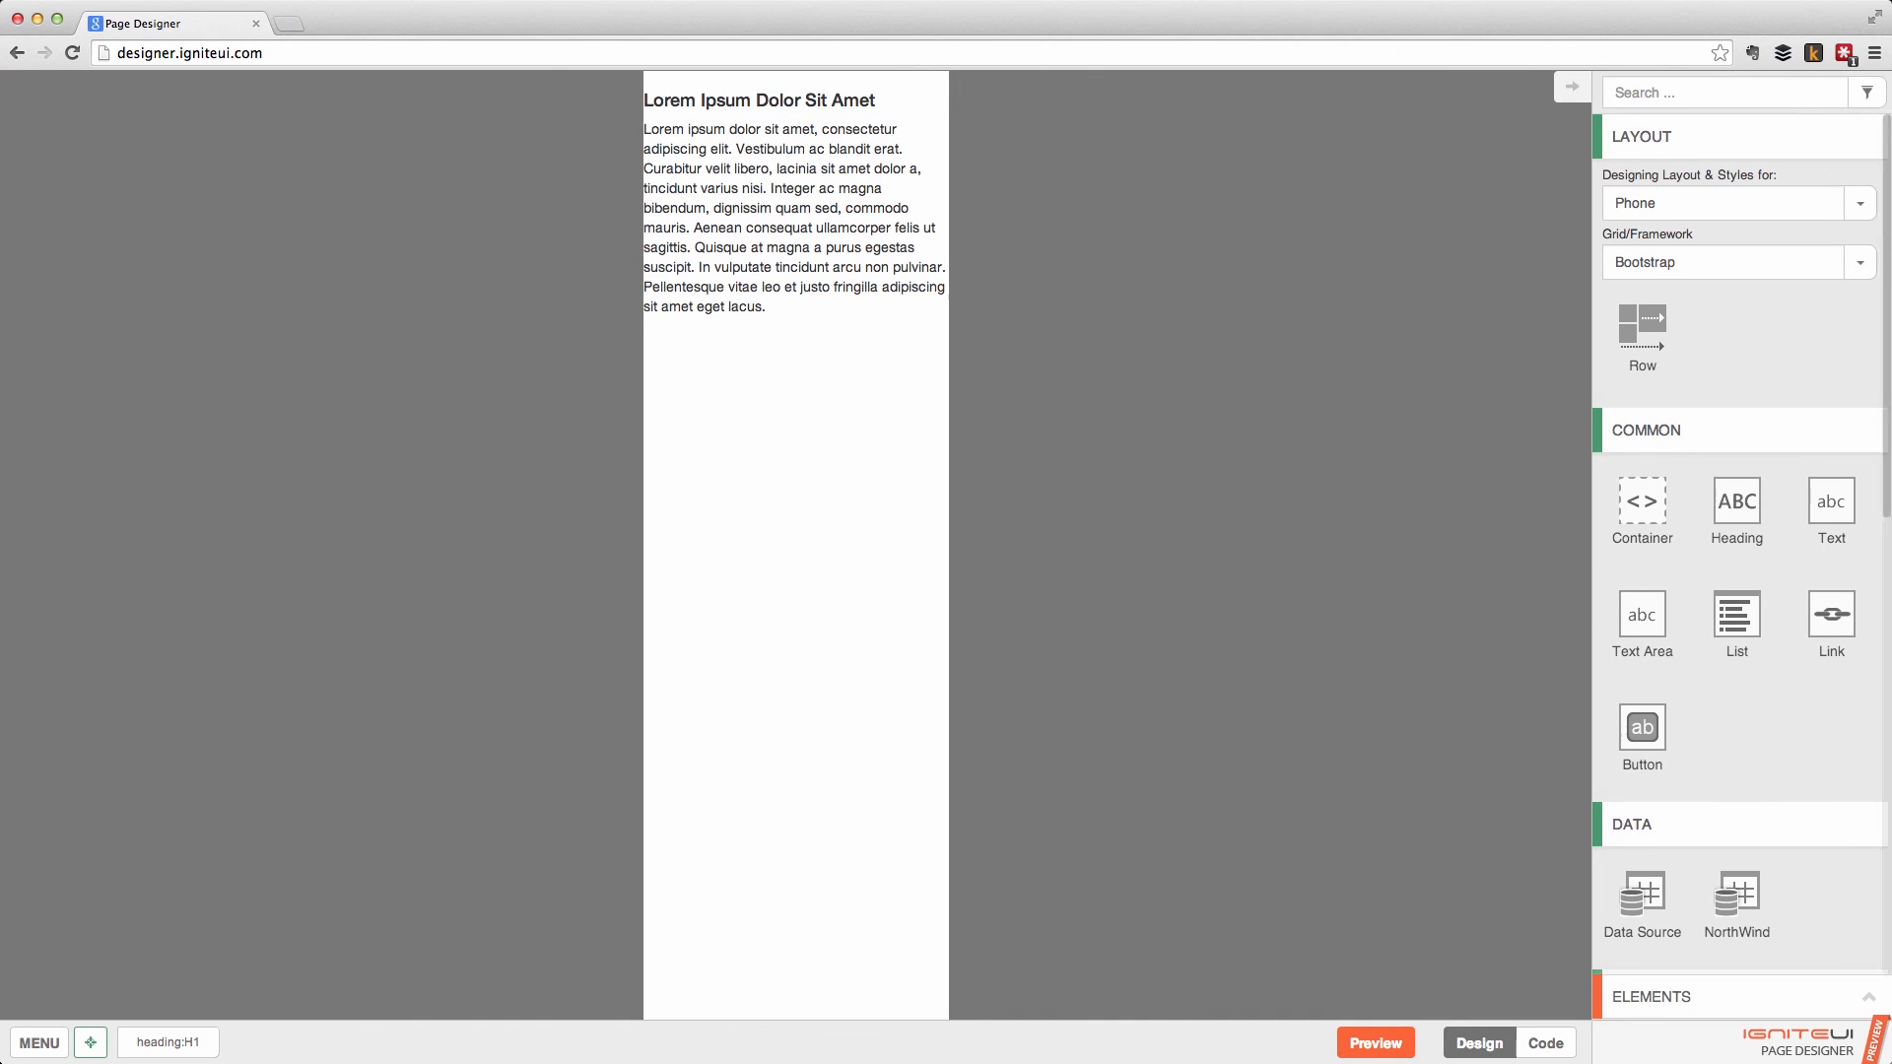
click(1859, 203)
click(1718, 359)
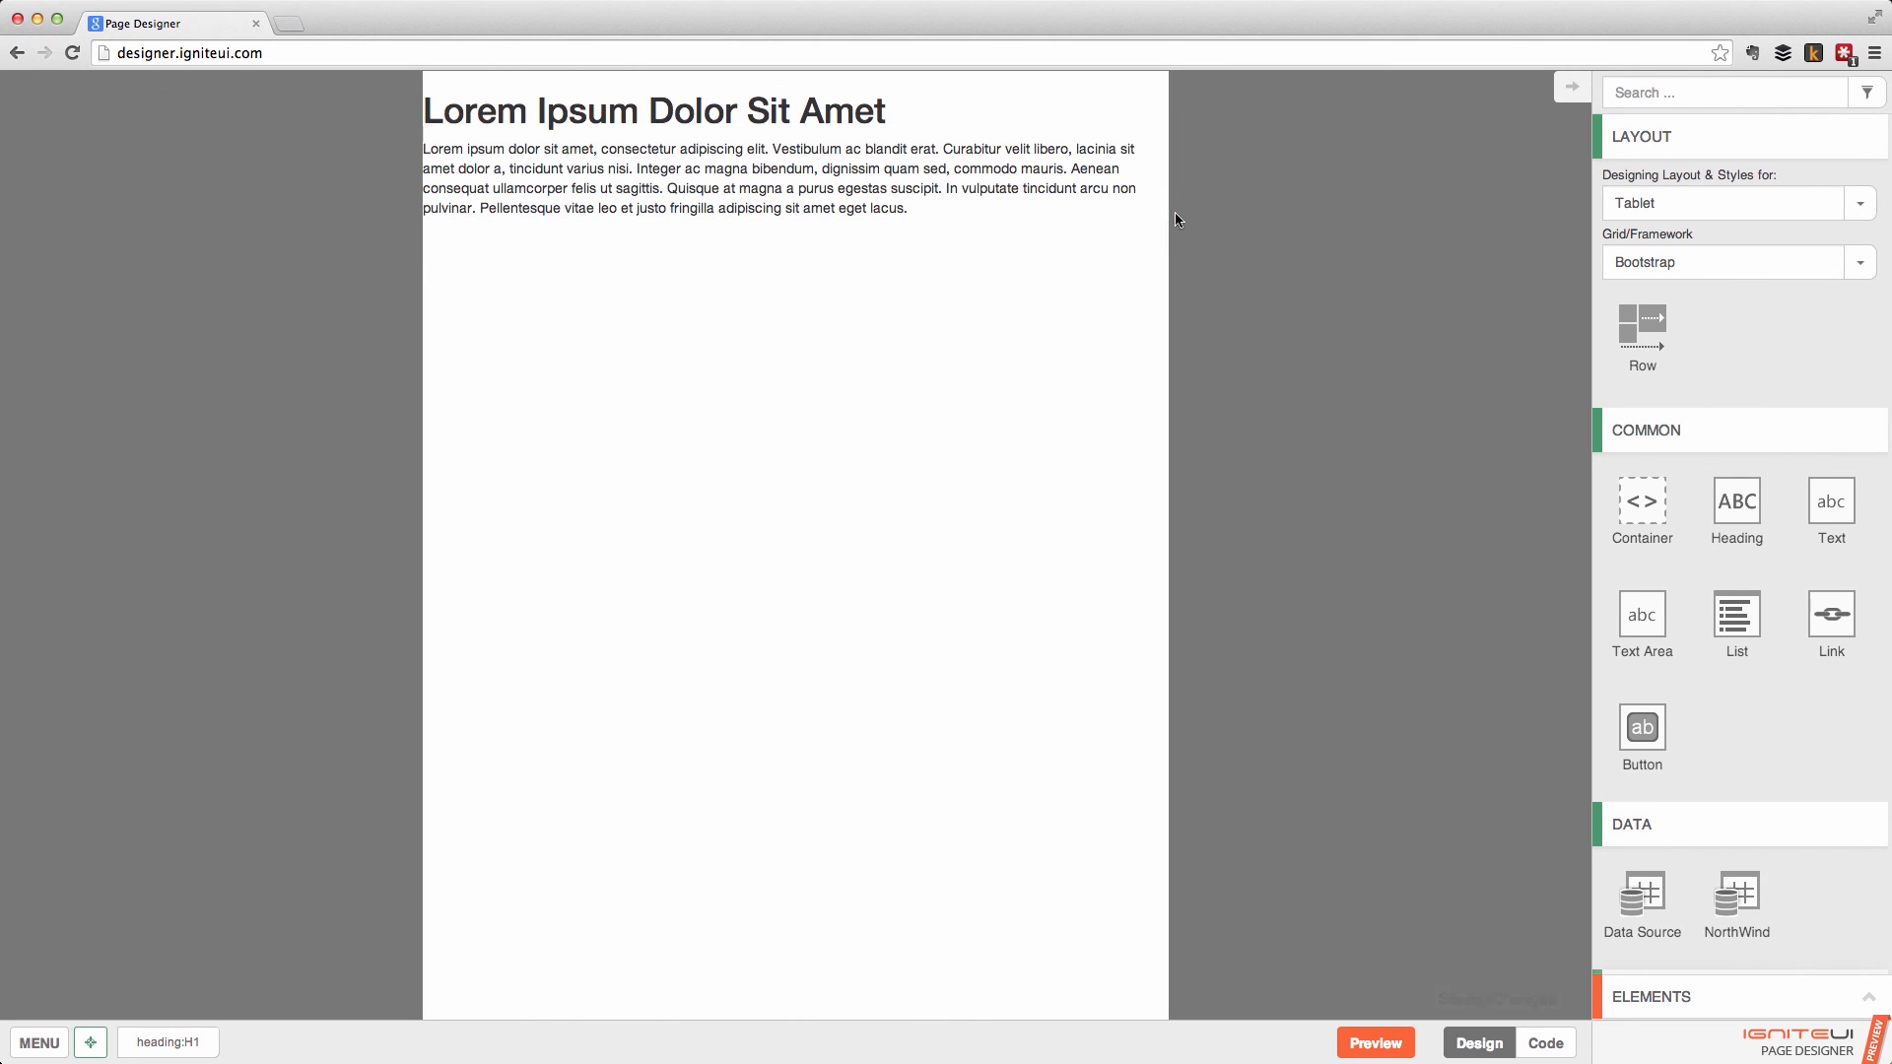
click(1552, 1044)
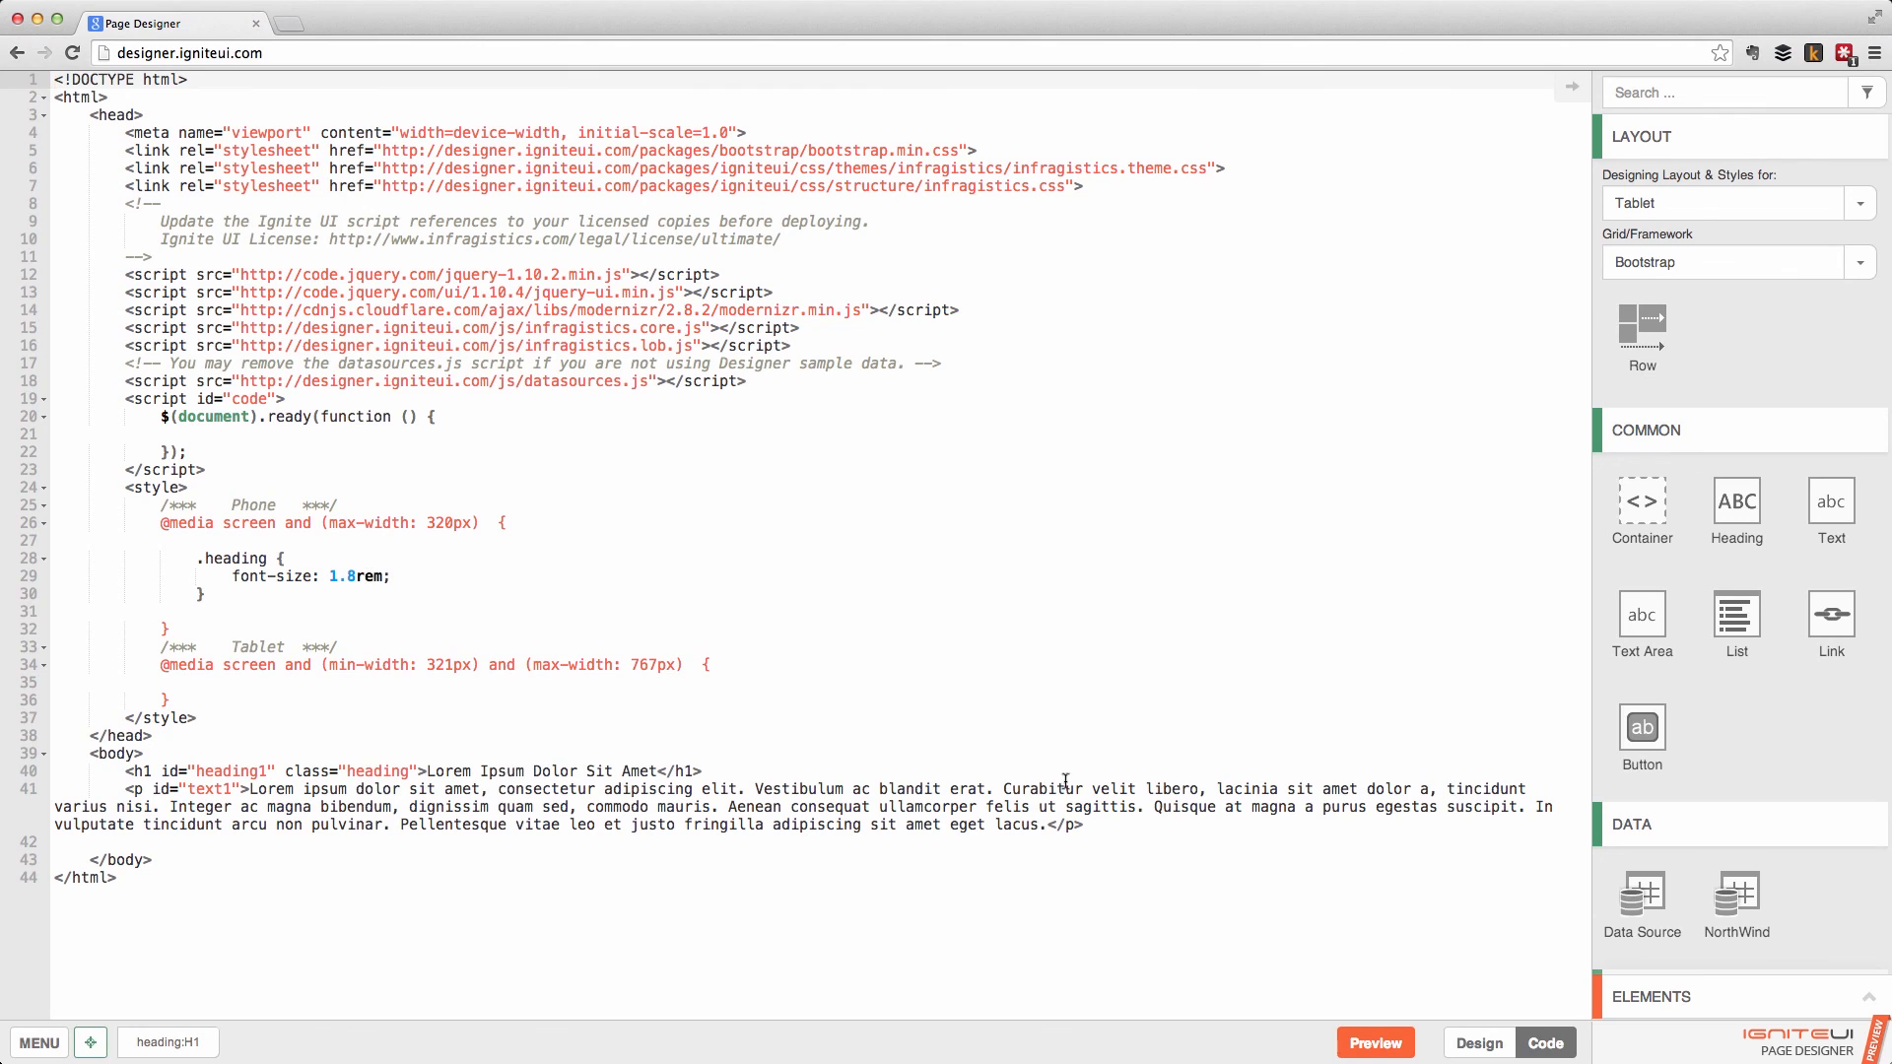
click(1481, 1048)
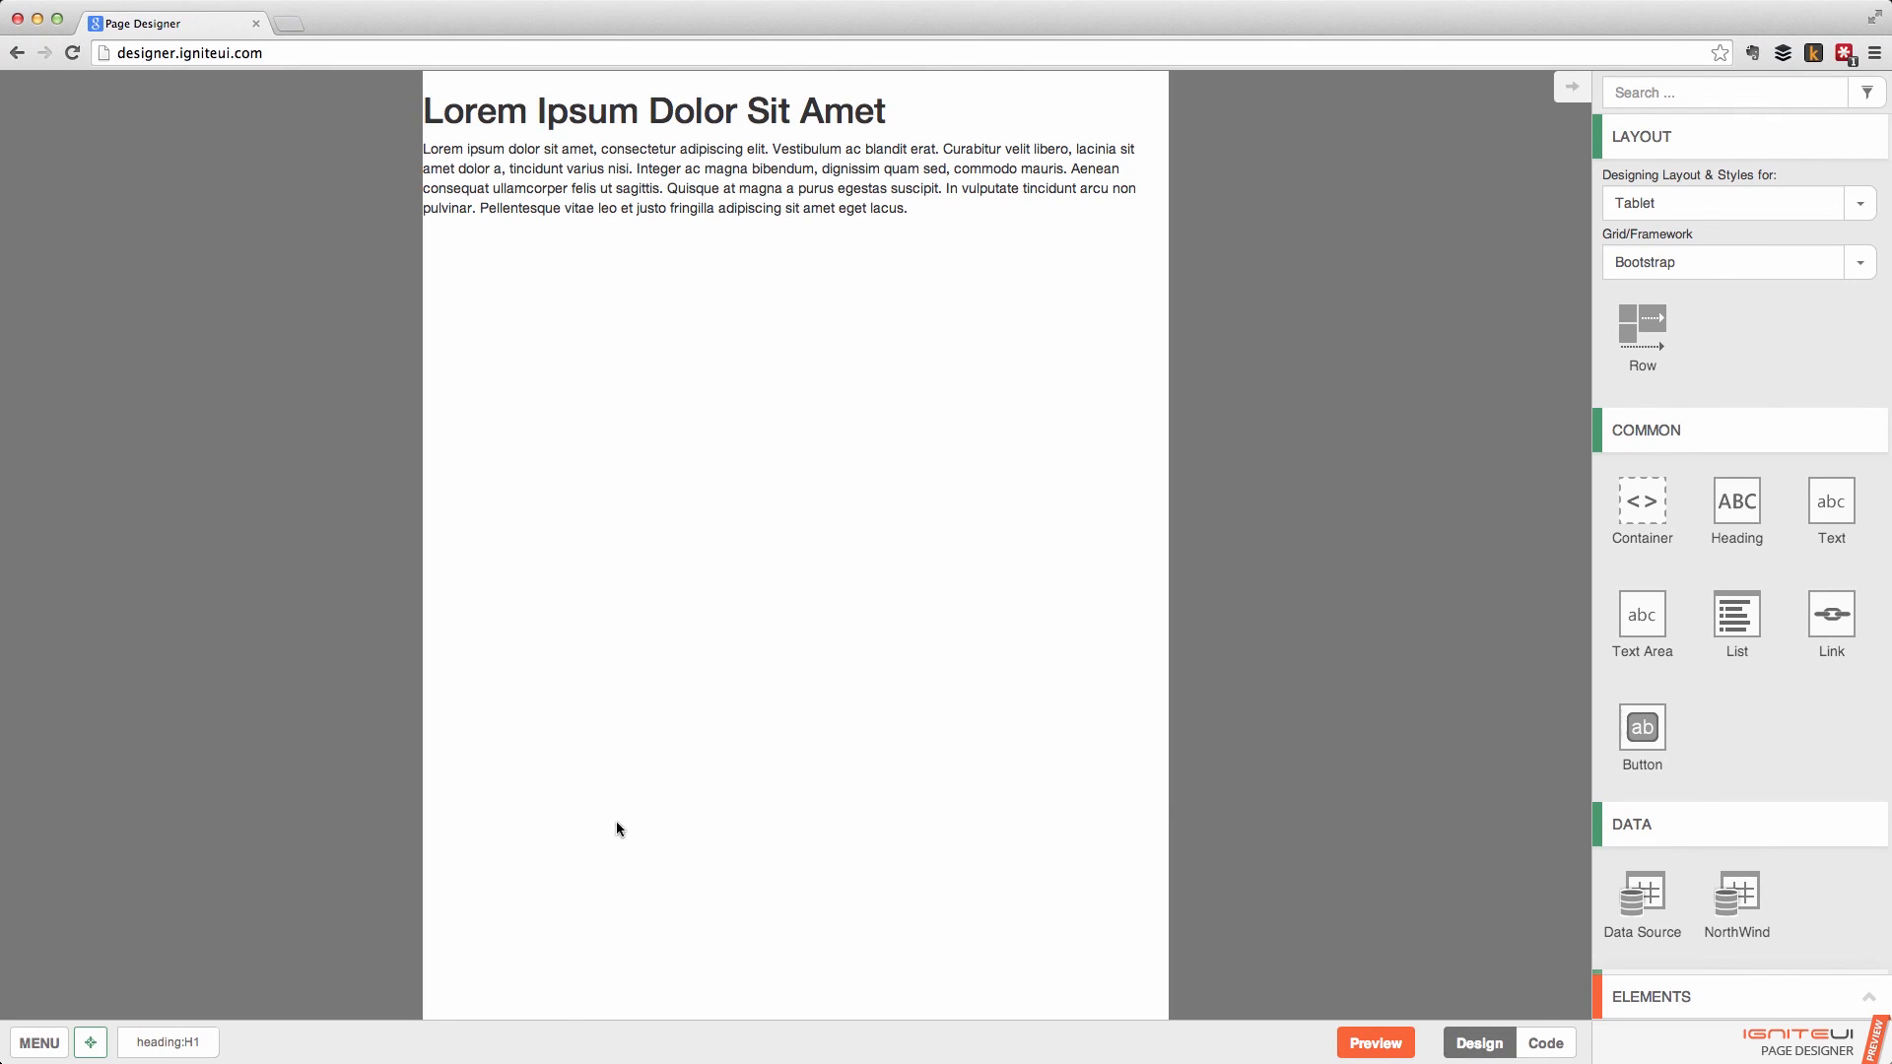
Look through the component toolbox and display the designer's options for feedback, issues, requirements and starting over.
scroll(1784, 631, down, 5)
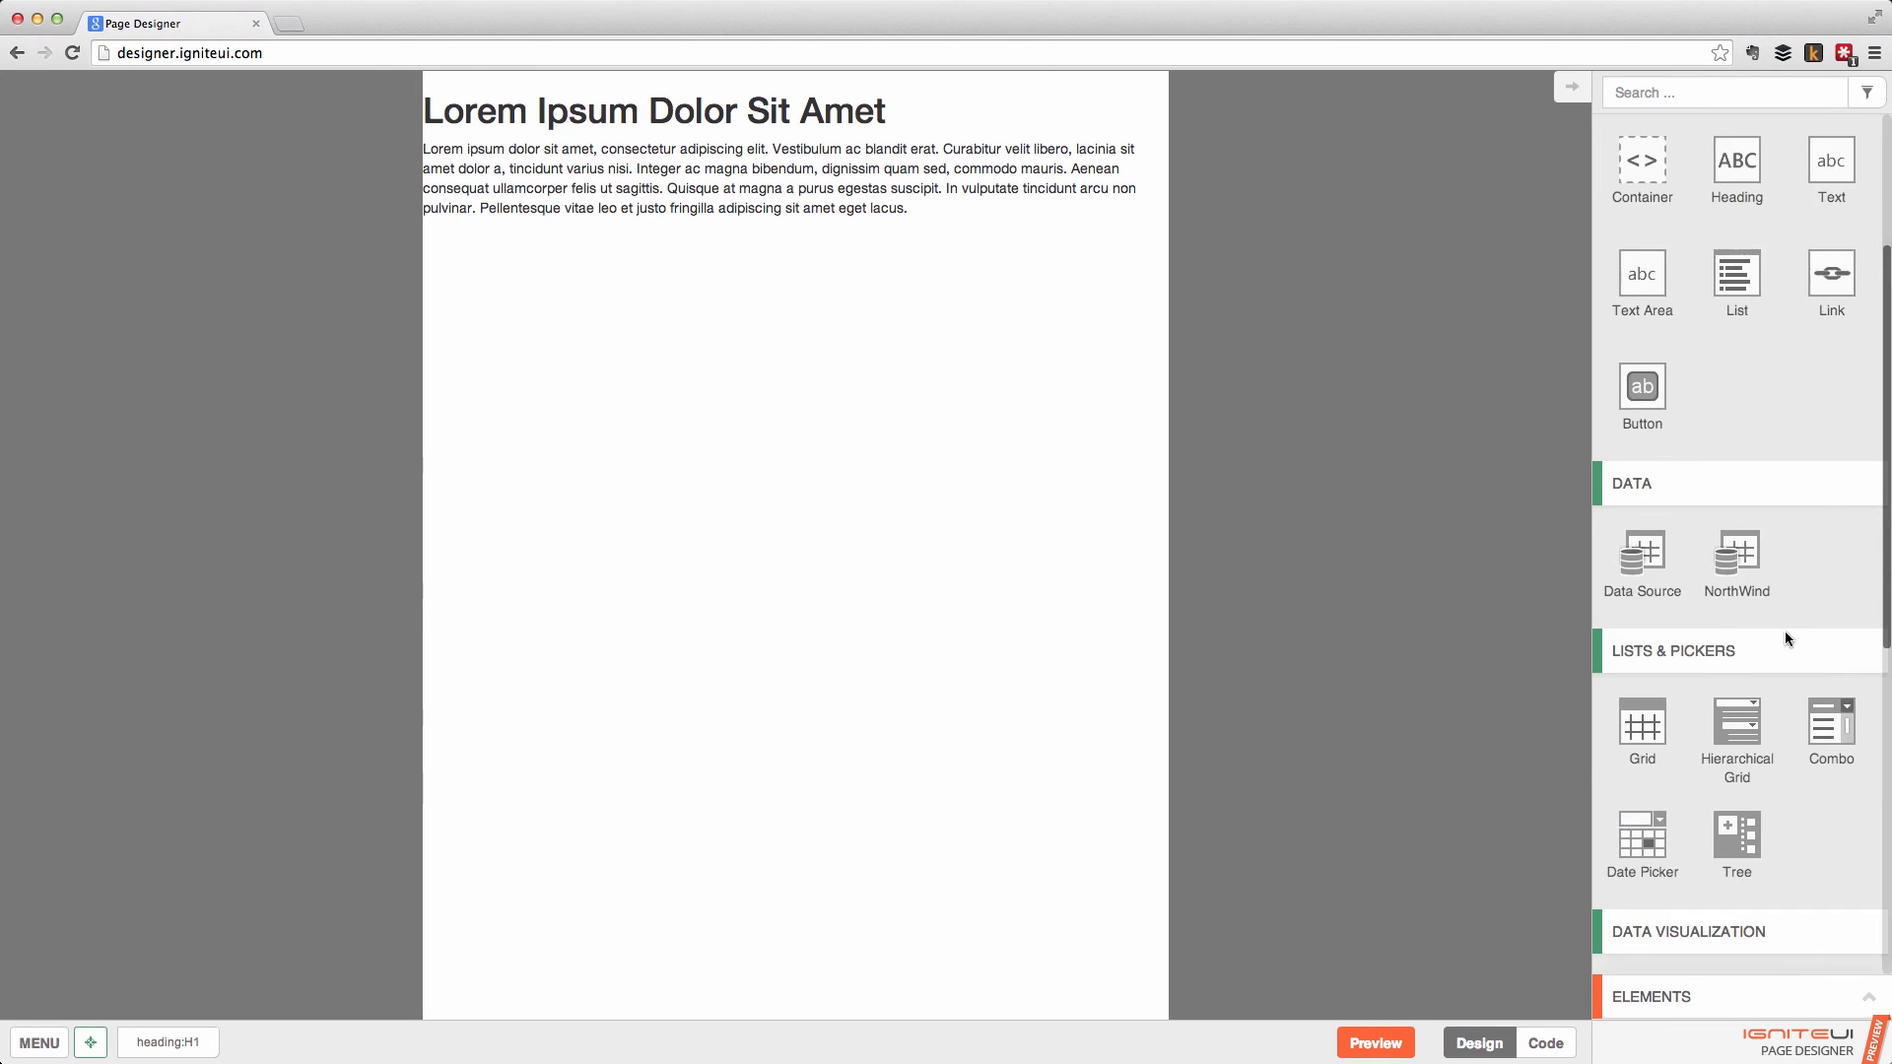
scroll(1782, 635, up, 5)
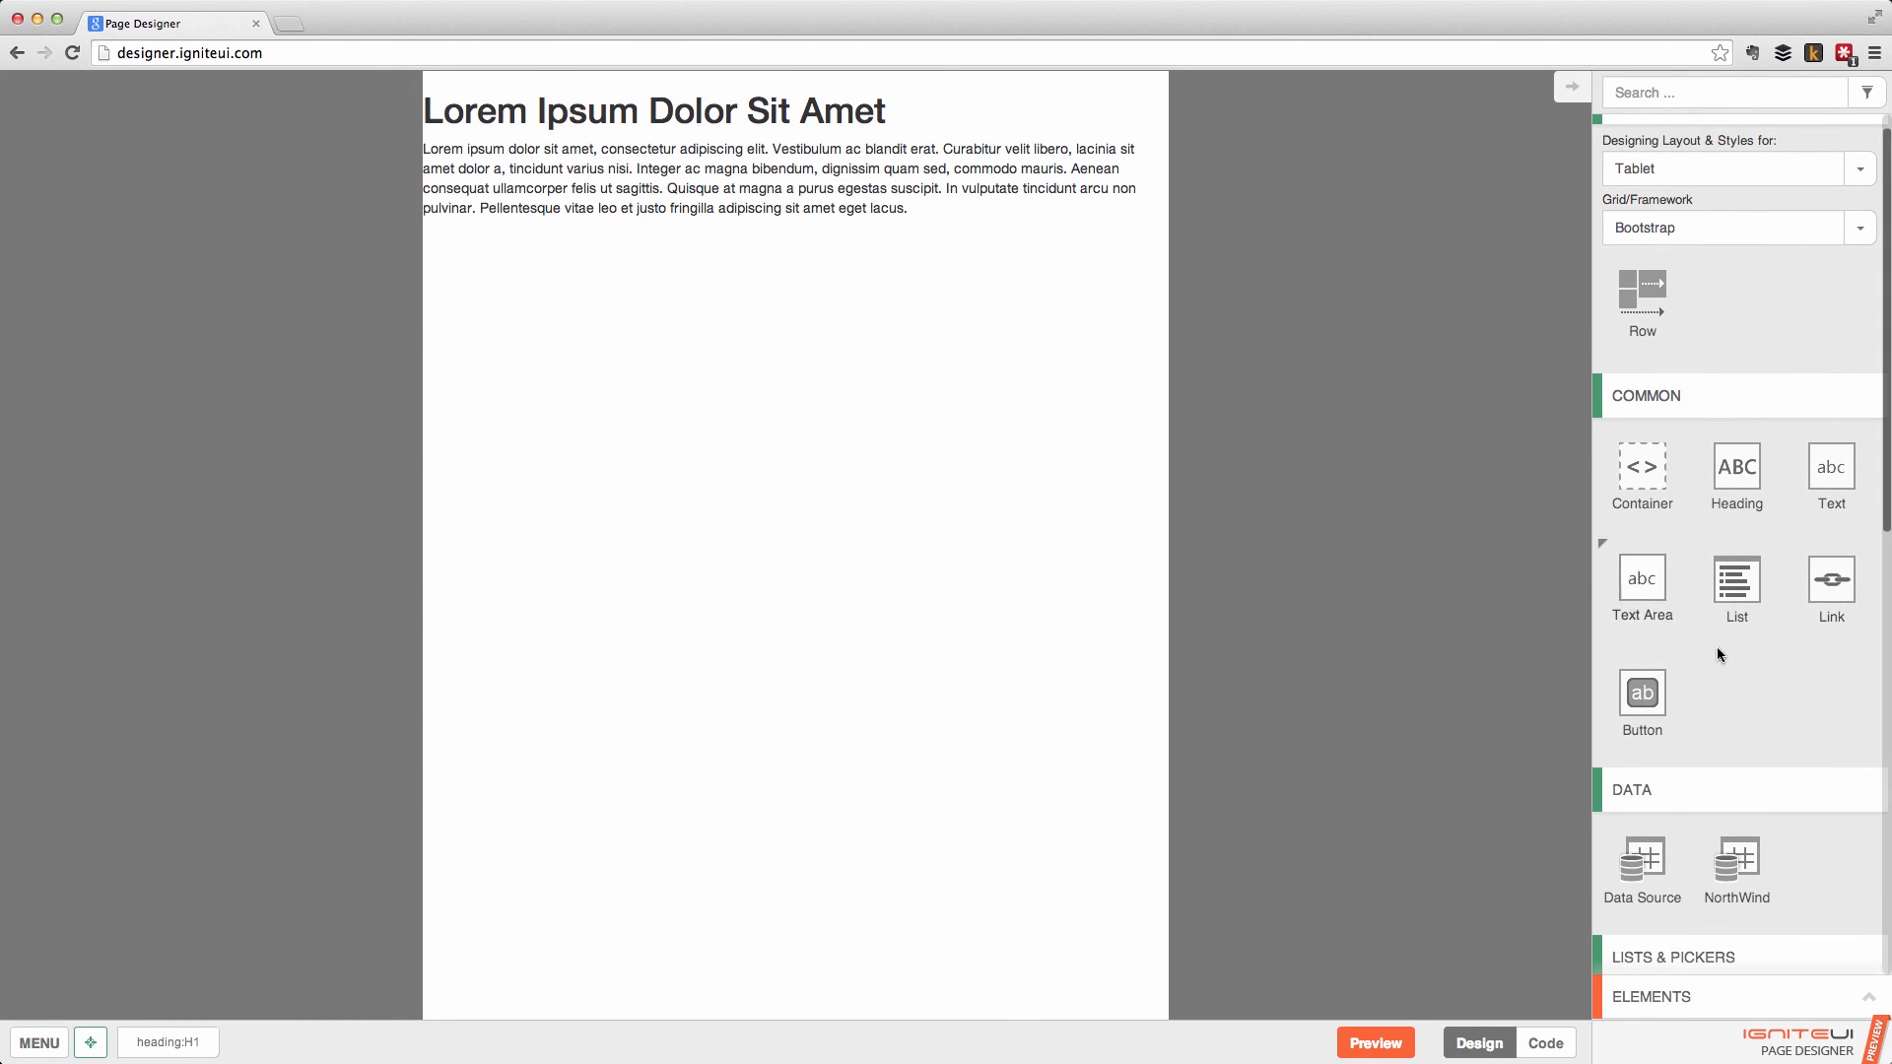
click(39, 1043)
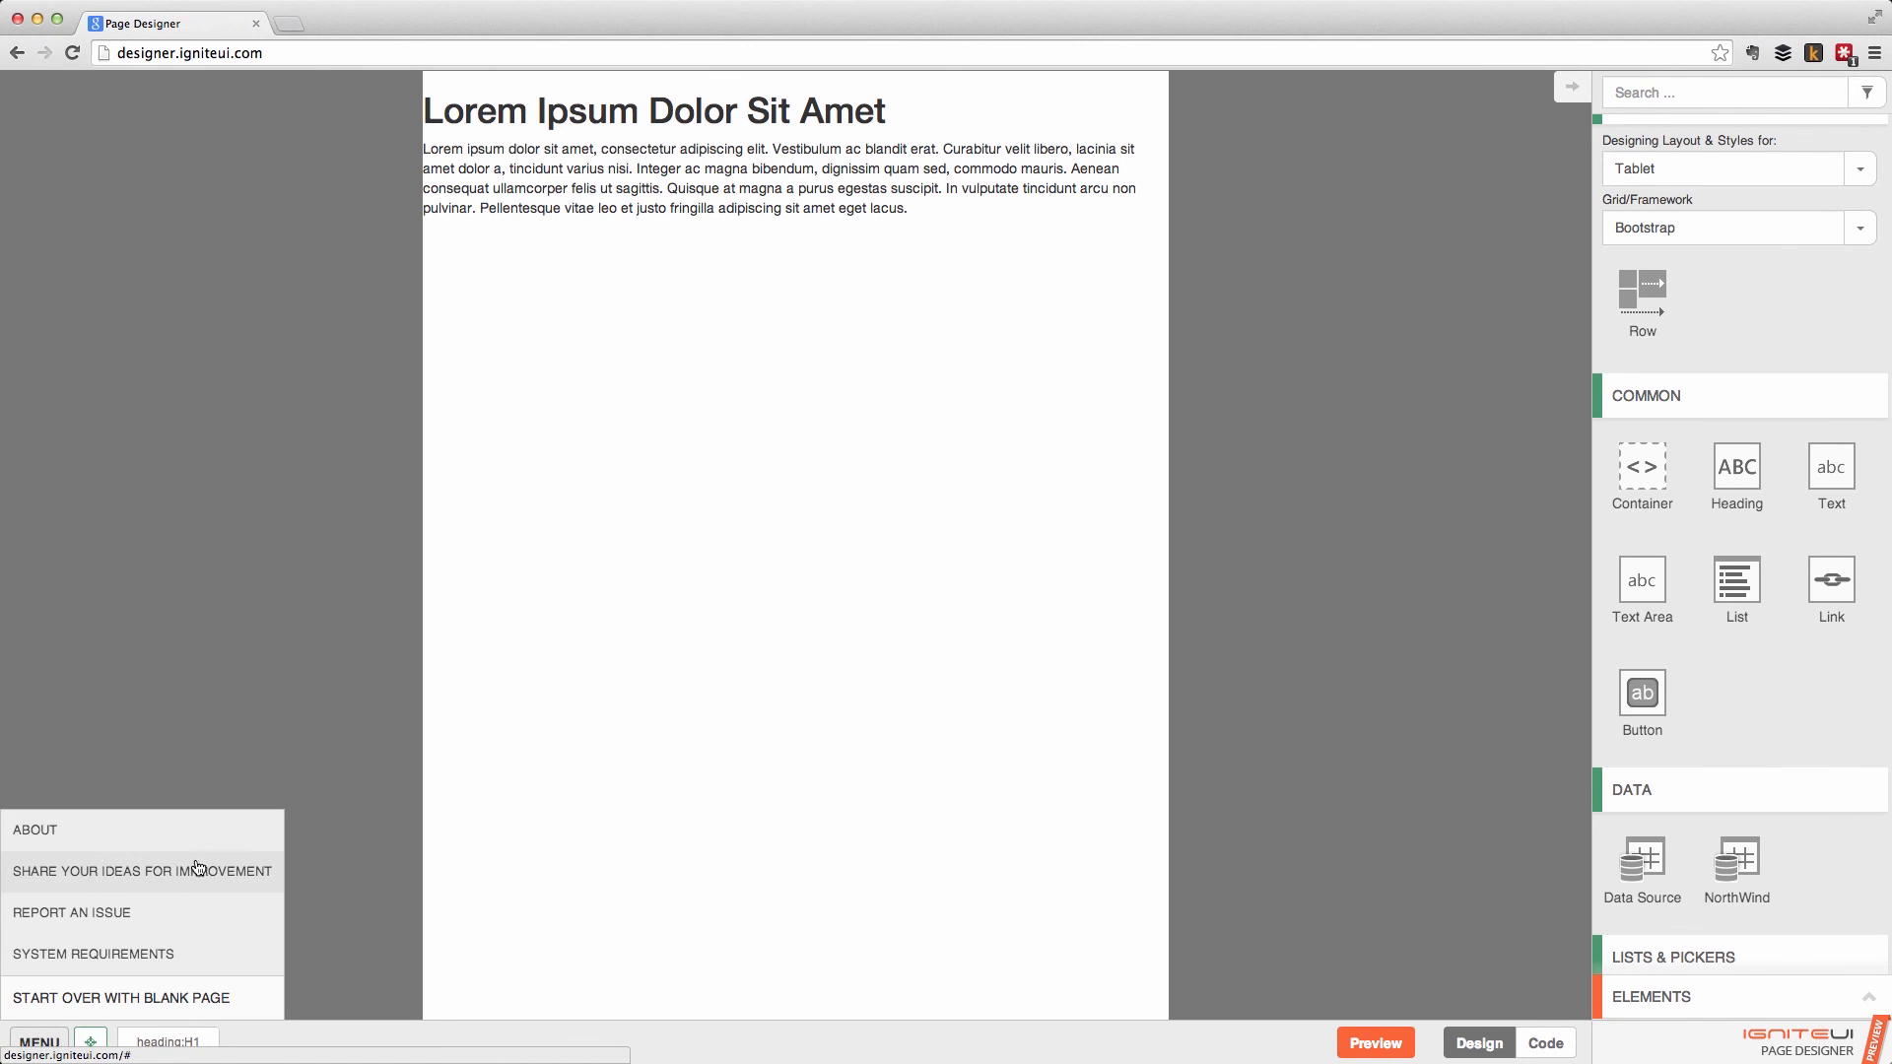